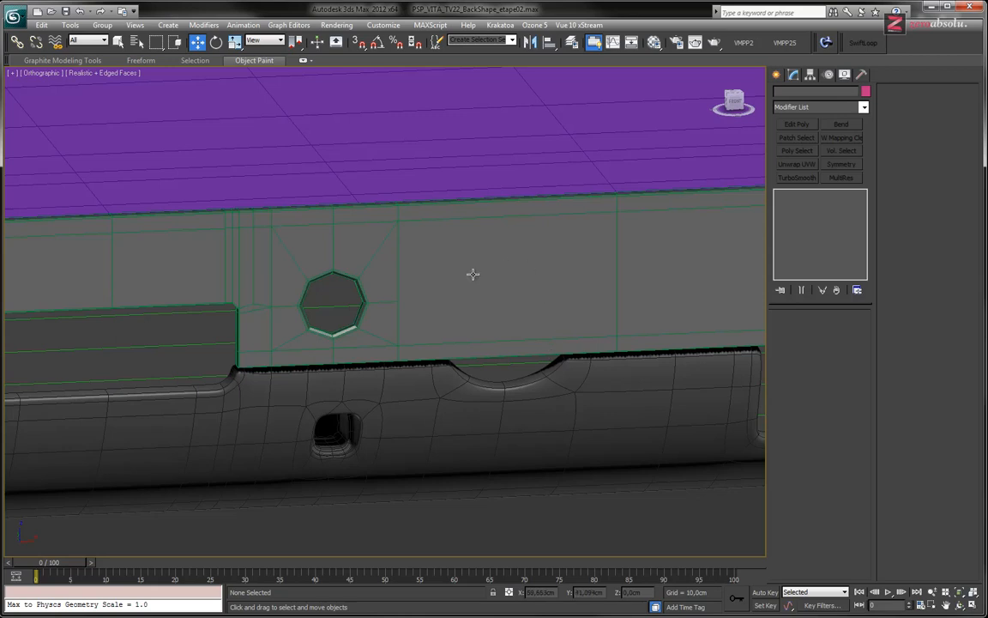
# Examine the lower contour edge around the screw hole, the rounded jack notch and the neighbouring slot.
pyautogui.moveTo(481, 318); pyautogui.dragTo(281, 342, button='middle')
pyautogui.scroll(-3, 292, 341)
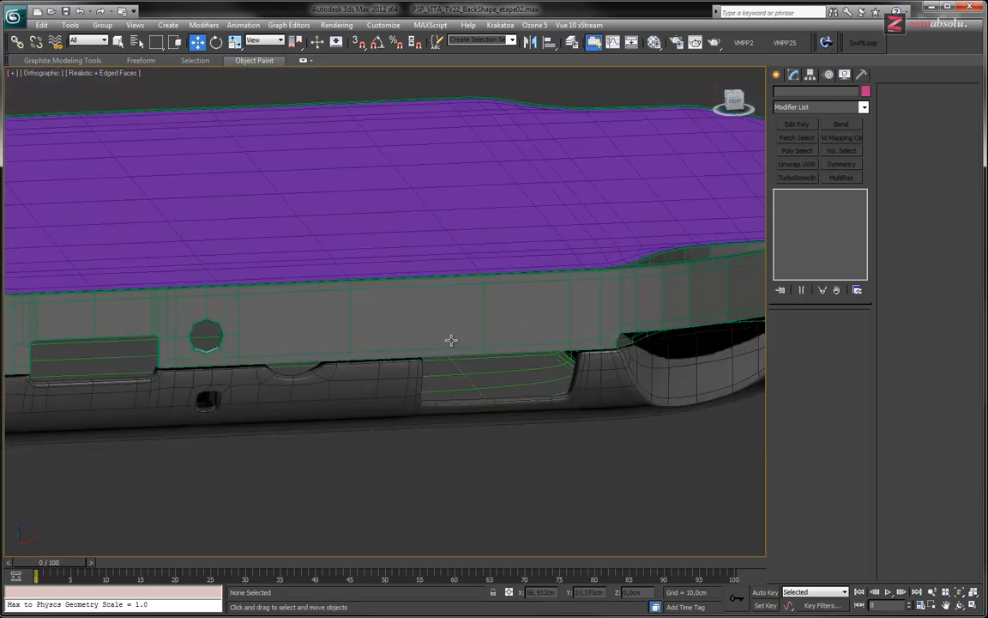
pyautogui.moveTo(452, 340); pyautogui.dragTo(302, 358, button='middle')
pyautogui.moveTo(214, 359); pyautogui.dragTo(360, 349, button='middle')
pyautogui.scroll(3, 421, 352)
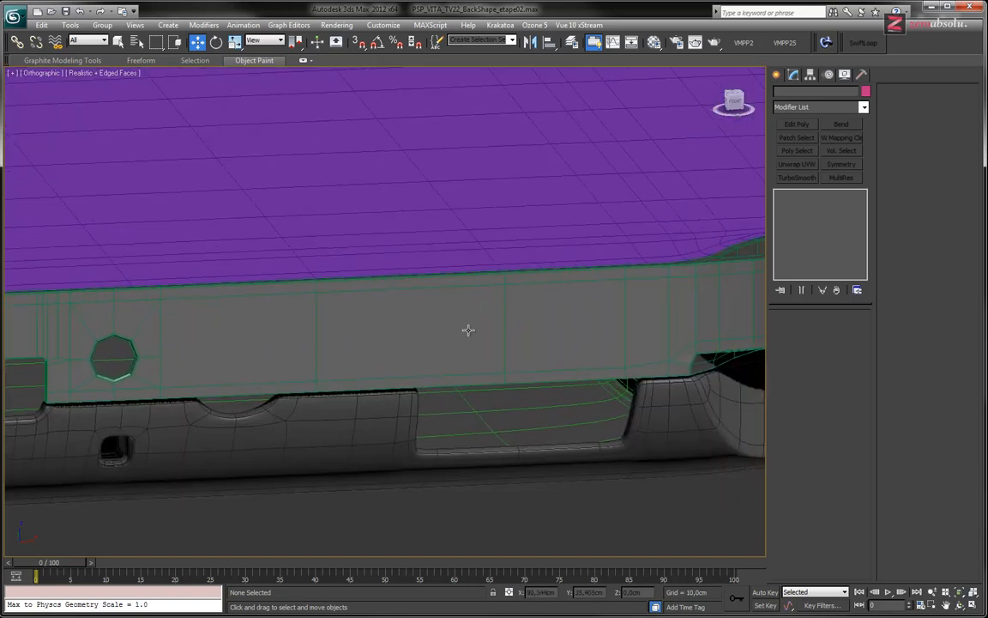
pyautogui.moveTo(359, 341); pyautogui.dragTo(488, 329, button='middle')
pyautogui.scroll(3, 368, 336)
pyautogui.keyDown('alt'); pyautogui.moveTo(370, 358); pyautogui.dragTo(375, 408, button='middle'); pyautogui.keyUp('alt')
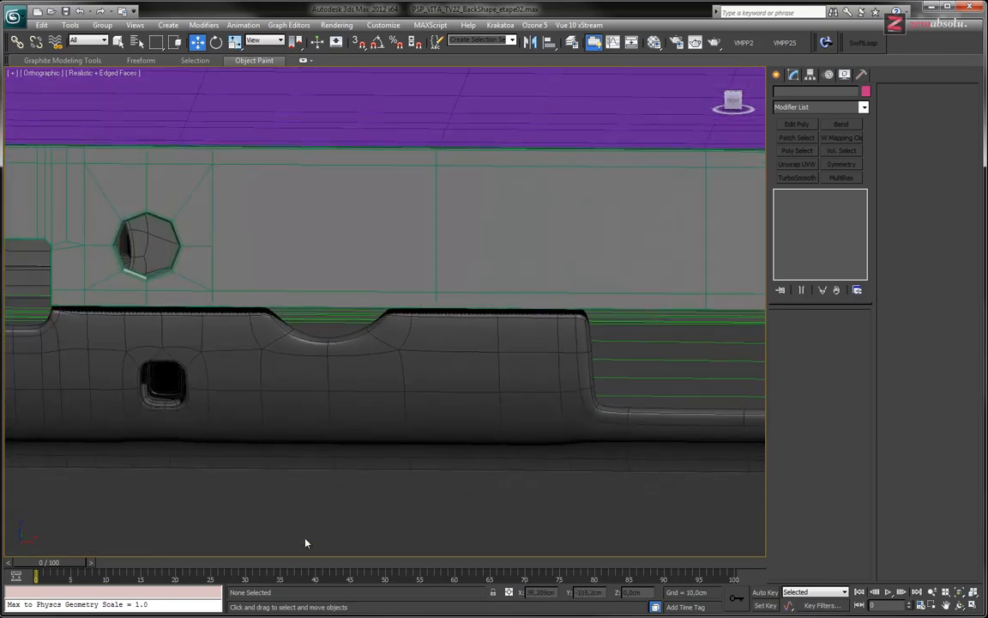
# Switch to Pale Moon and look through the PS Vita reference photos to open 10588PSVITA_under.jpg.
pyautogui.hotkey('alt', 'Tab')
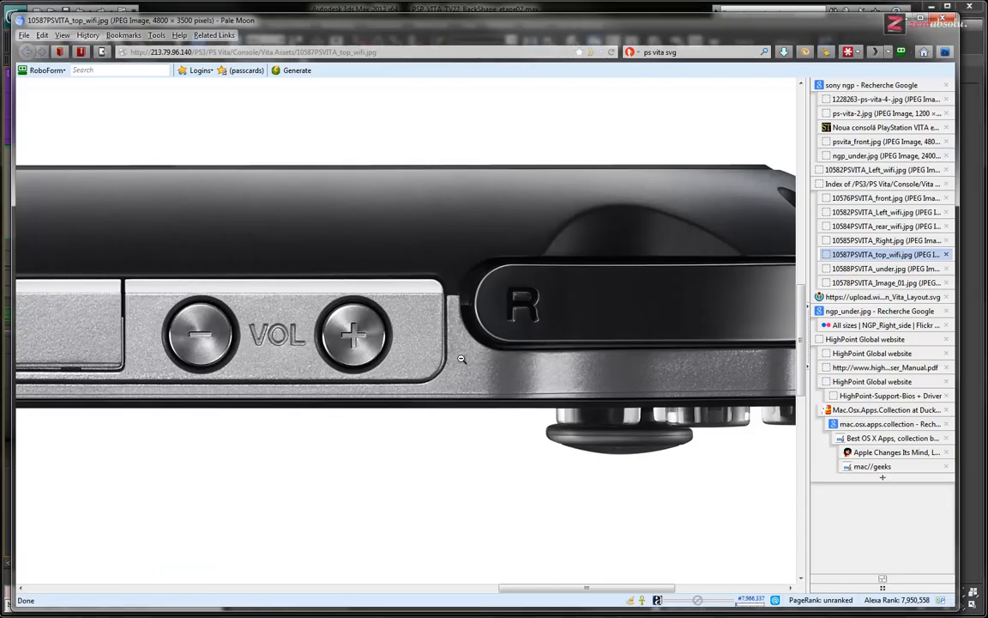
pyautogui.click(875, 212)
pyautogui.click(875, 226)
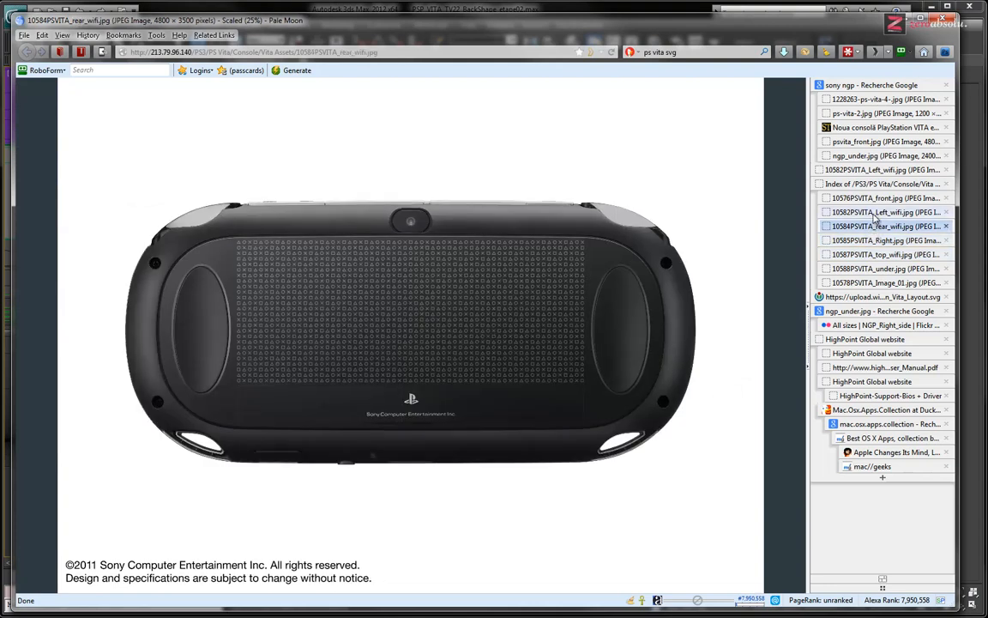
pyautogui.click(875, 213)
pyautogui.click(875, 198)
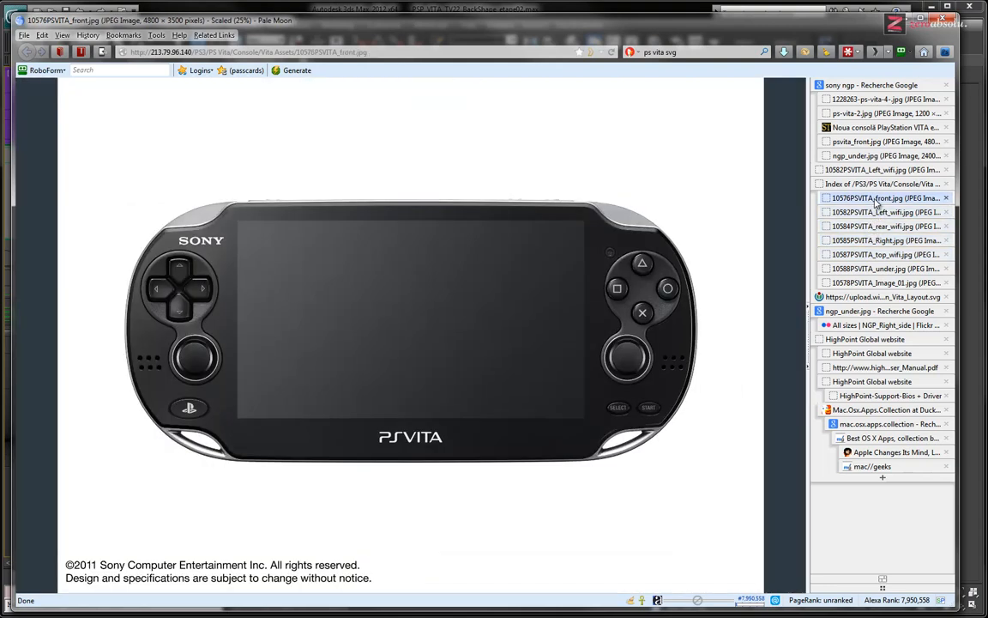
pyautogui.click(877, 255)
pyautogui.click(876, 269)
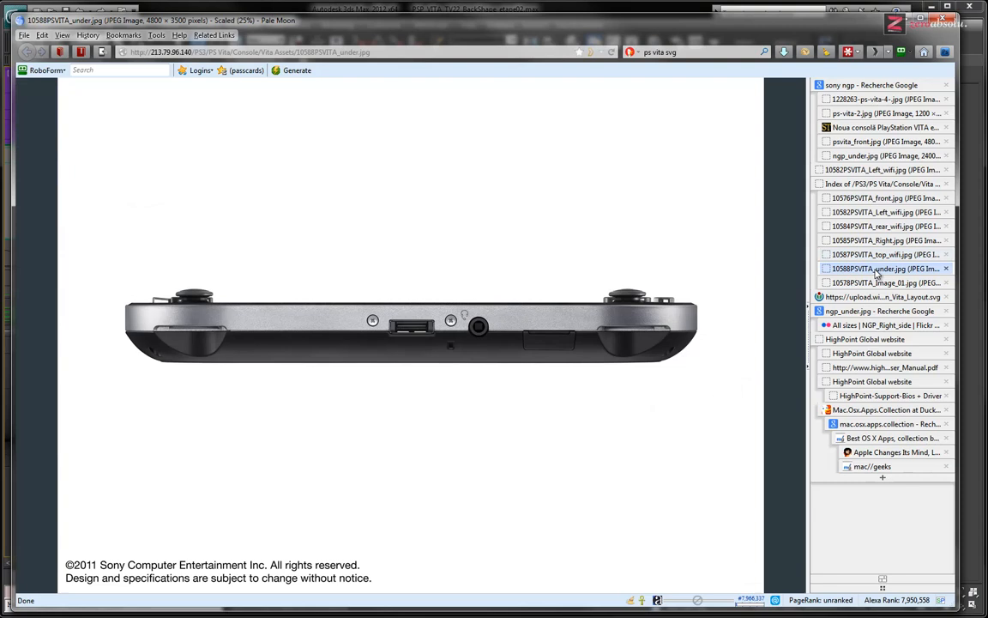
# Examine the headphone jack, screw and seam between the silver contour and black shell at full size in the underside photo.
pyautogui.click(485, 334)
pyautogui.moveTo(332, 363); pyautogui.dragTo(362, 368, button='middle')
pyautogui.moveTo(282, 353); pyautogui.dragTo(247, 352, button='middle')
pyautogui.keyDown('ctrl'); pyautogui.scroll(5, 550, 307); pyautogui.keyUp('ctrl')
pyautogui.scroll(-5, 520, 340)
pyautogui.hscroll(4, 518, 339)
pyautogui.scroll(-1, 517, 339)
pyautogui.scroll(-1, 408, 269)
pyautogui.scroll(5, 410, 273)
pyautogui.scroll(-3, 410, 273)
pyautogui.scroll(1, 410, 272)
pyautogui.scroll(1, 410, 272)
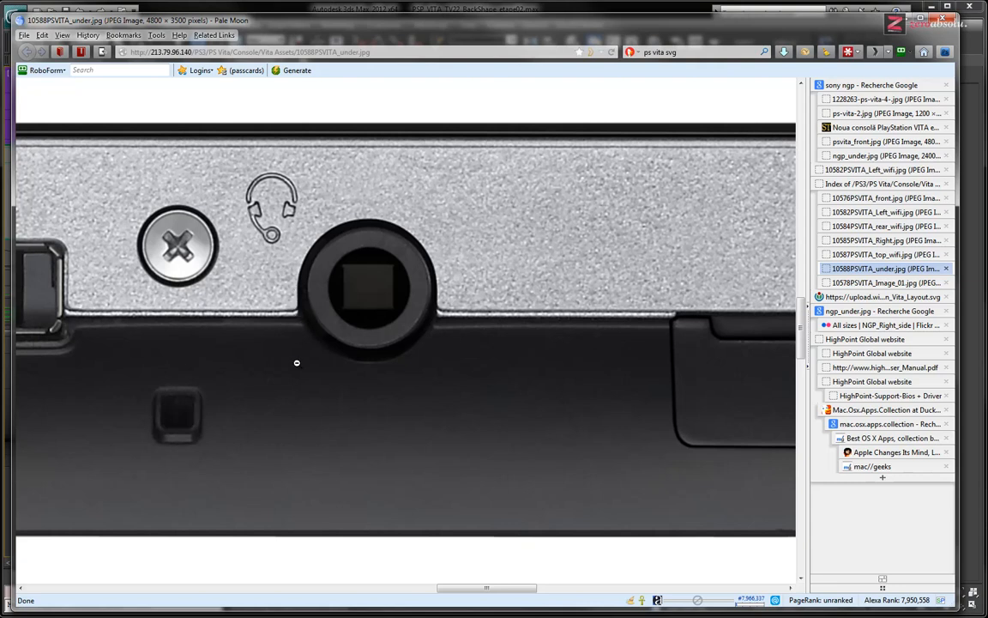
pyautogui.moveTo(400, 316)
pyautogui.mouseDown(button='middle')
pyautogui.moveTo(440, 344)
pyautogui.moveTo(332, 265)
pyautogui.moveTo(349, 297)
pyautogui.mouseUp(button='middle')
pyautogui.moveTo(541, 344); pyautogui.dragTo(587, 371, button='middle')
# Switch back to 3ds Max, select the Contour object and show it in the front view over the reference image.
pyautogui.hotkey('alt', 'Tab')
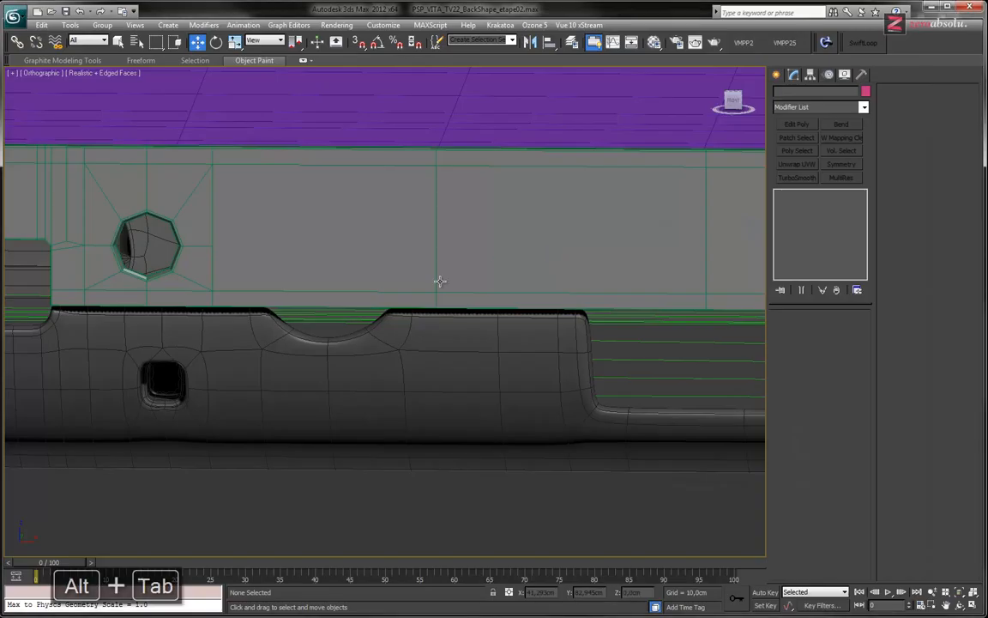
pyautogui.click(448, 392)
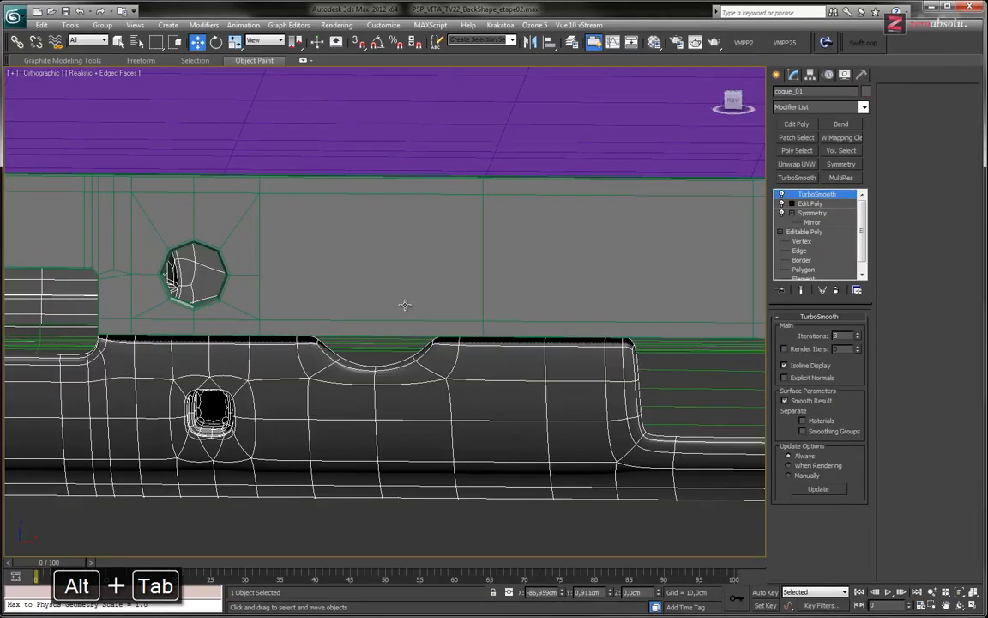
pyautogui.click(430, 260)
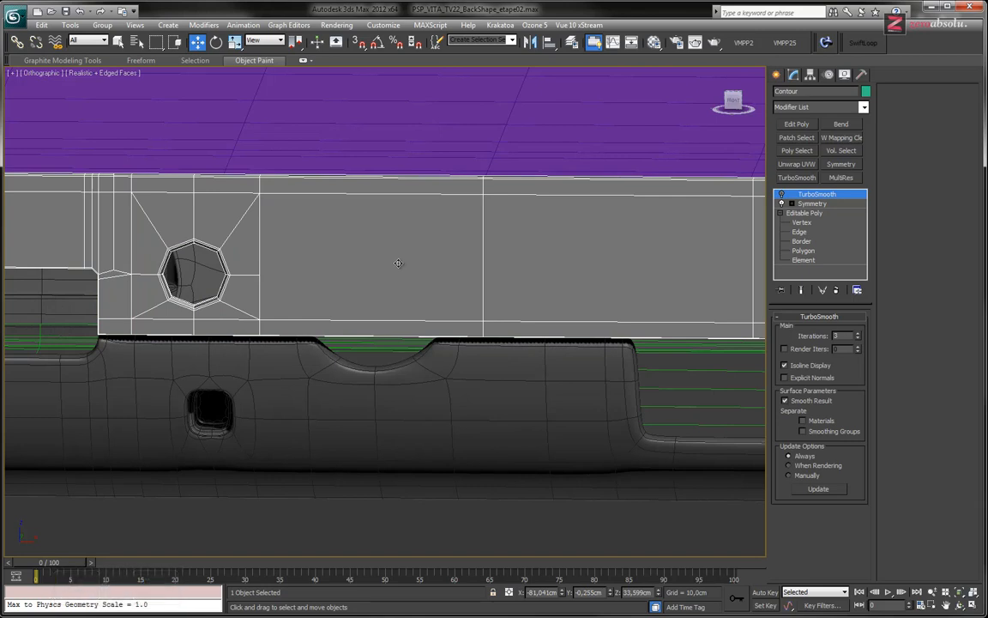
pyautogui.press('f')
pyautogui.scroll(6, 427, 293)
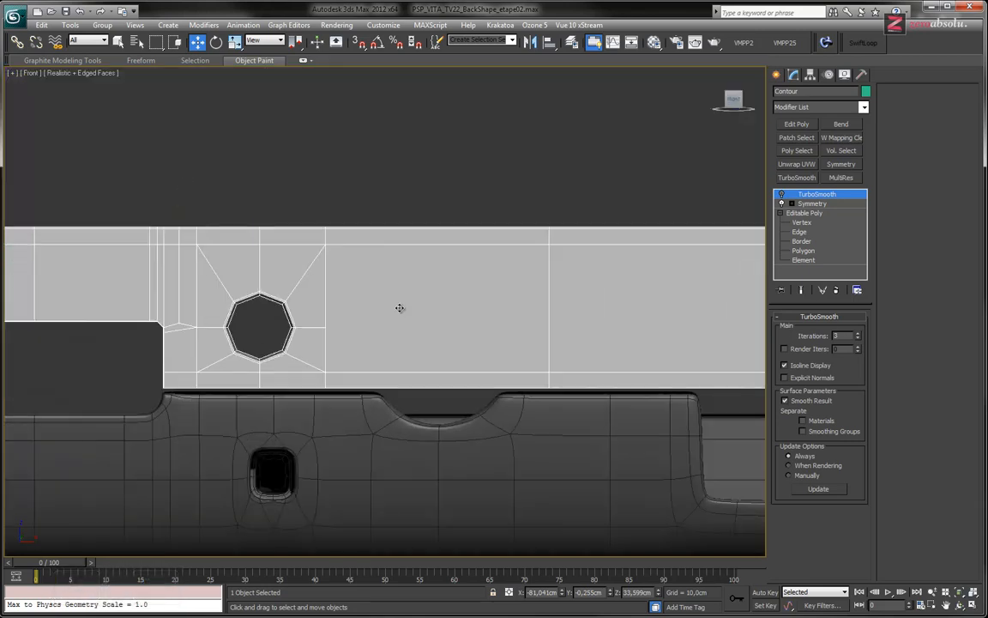
pyautogui.hotkey('alt', 'w')
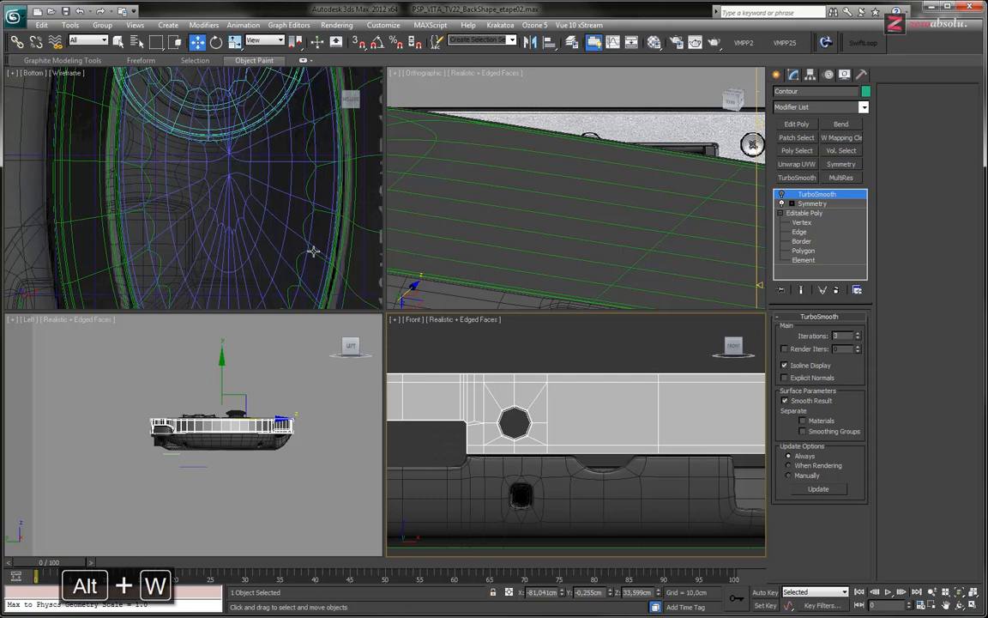
pyautogui.moveTo(570, 191)
pyautogui.keyDown('alt'); pyautogui.mouseDown(button='middle')
pyautogui.moveTo(569, 177)
pyautogui.moveTo(558, 183)
pyautogui.mouseUp(button='middle'); pyautogui.keyUp('alt')
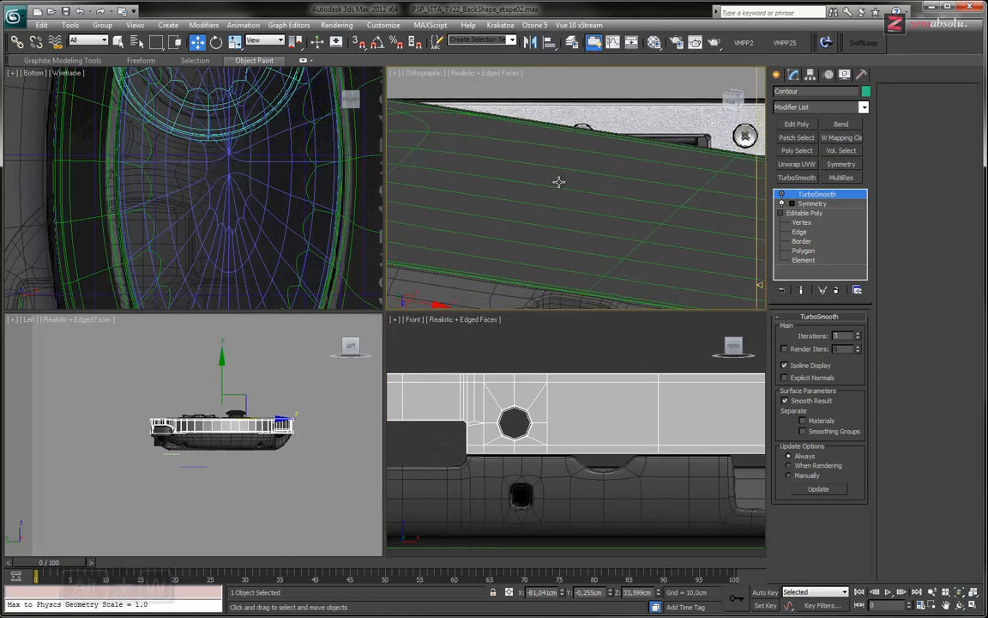
pyautogui.hotkey('alt', 'w')
pyautogui.press('f')
pyautogui.scroll(-3, 403, 305)
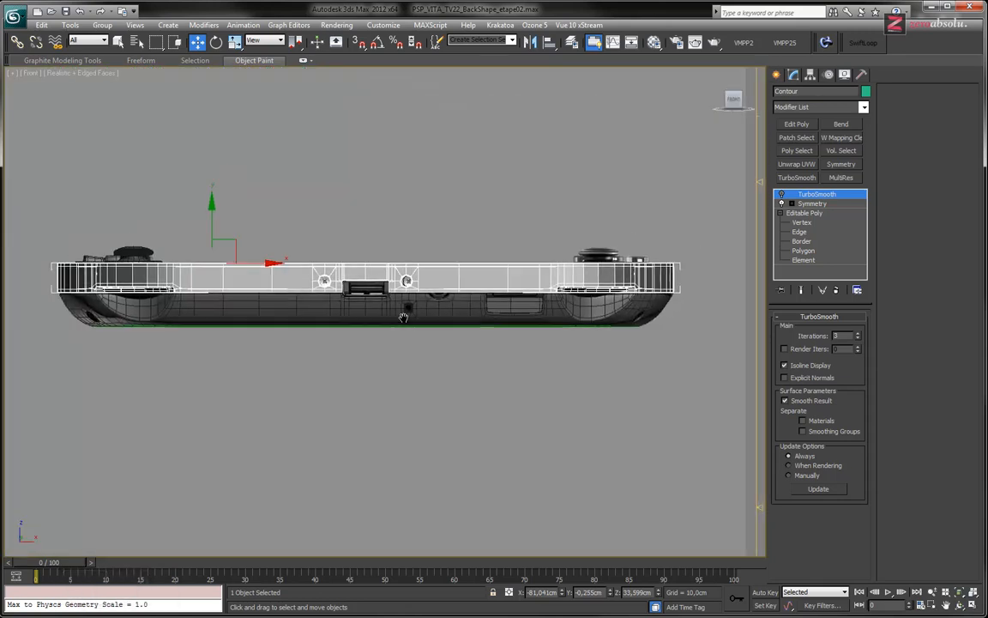
# Compare the Contour mesh with the headphone jack in the reference image, switching between wireframe and shaded display.
pyautogui.press('F3')
pyautogui.scroll(8, 403, 305)
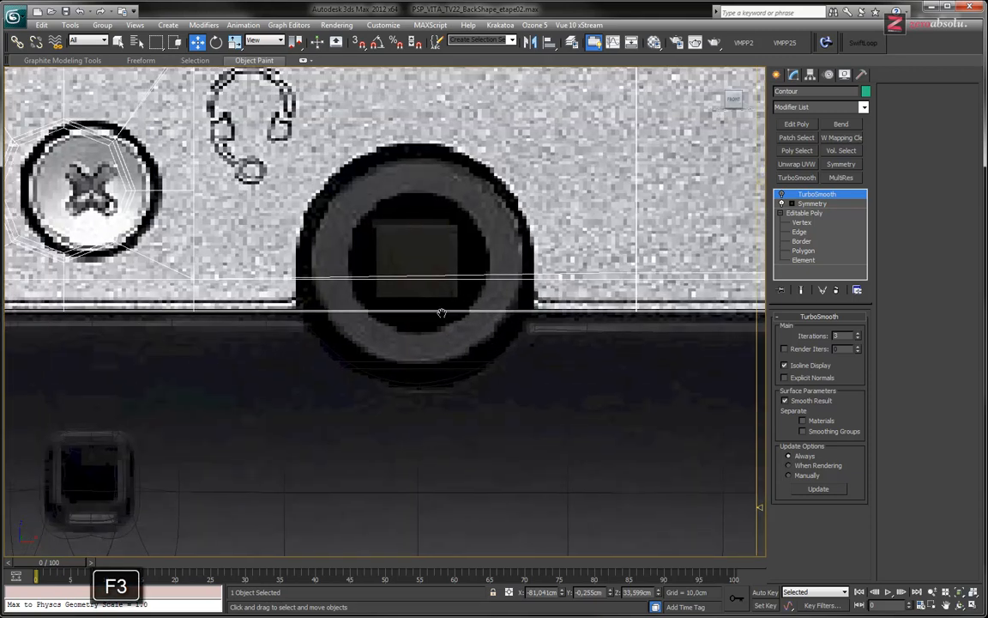
pyautogui.moveTo(340, 318)
pyautogui.mouseDown(button='middle')
pyautogui.moveTo(346, 363)
pyautogui.moveTo(366, 364)
pyautogui.moveTo(331, 349)
pyautogui.moveTo(339, 346)
pyautogui.mouseUp(button='middle')
pyautogui.press('F3')
pyautogui.press('F3')
pyautogui.press('F3')
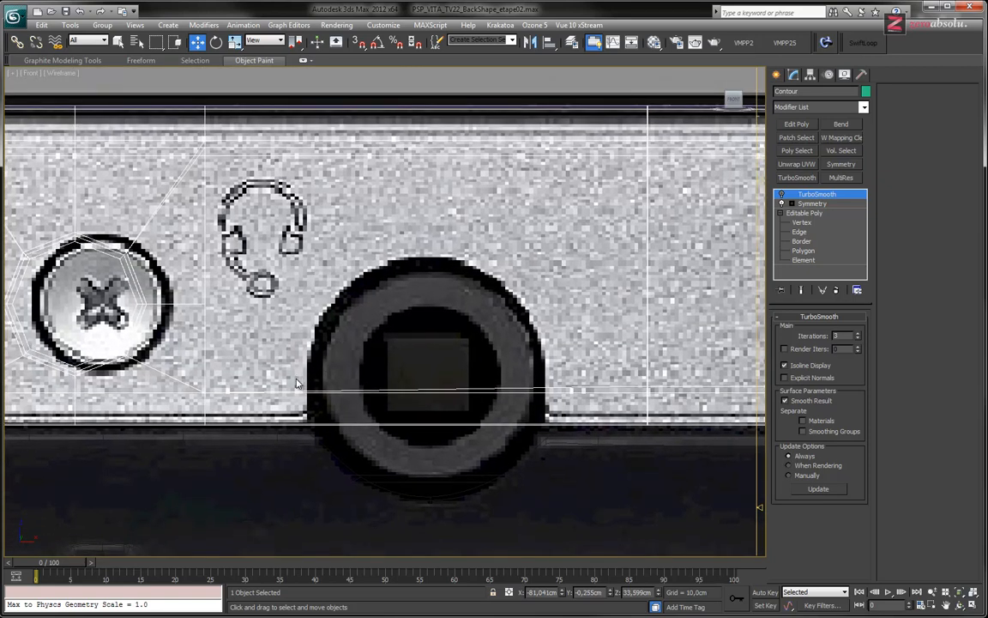
pyautogui.moveTo(328, 201); pyautogui.dragTo(403, 262, button='middle')
pyautogui.press('F3')
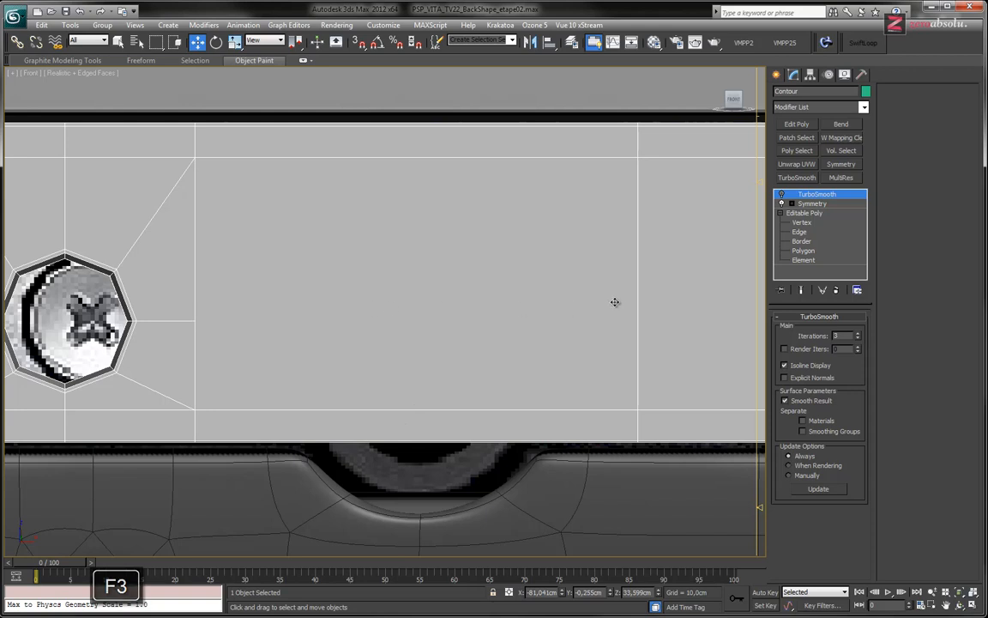
pyautogui.moveTo(562, 293); pyautogui.dragTo(454, 329, button='middle')
pyautogui.scroll(-3, 475, 289)
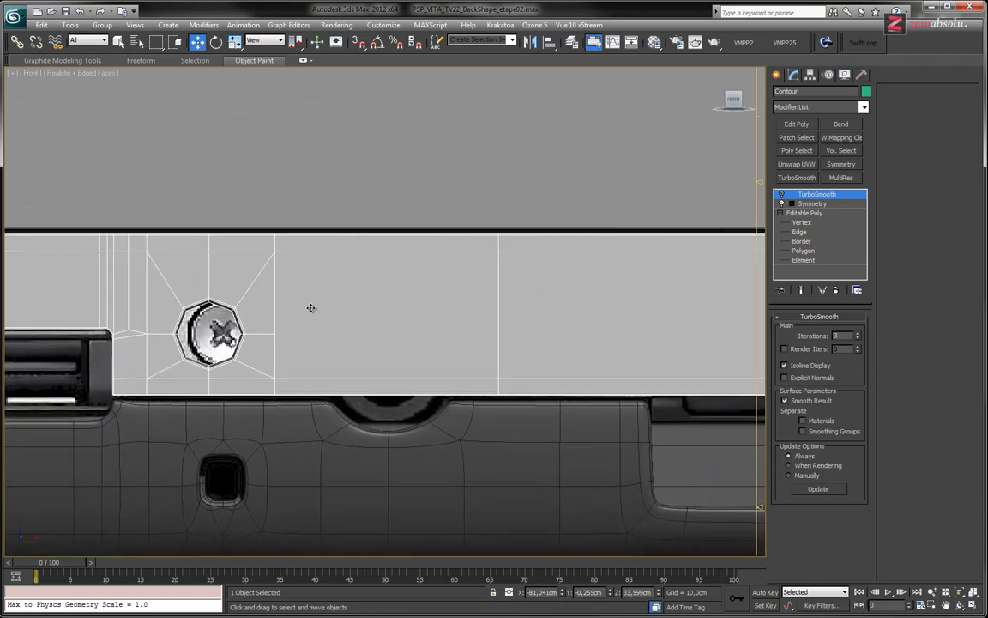
pyautogui.moveTo(329, 312); pyautogui.dragTo(352, 310, button='middle')
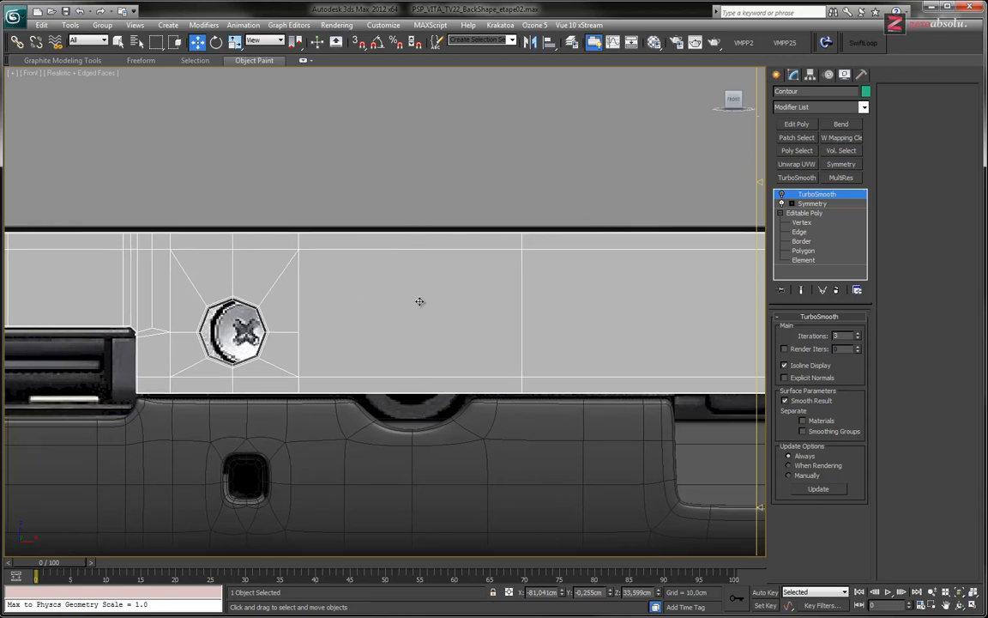
# Inspect the Contour's Editable Poly edges and Symmetry modifier with the mirrored half hidden.
pyautogui.click(805, 232)
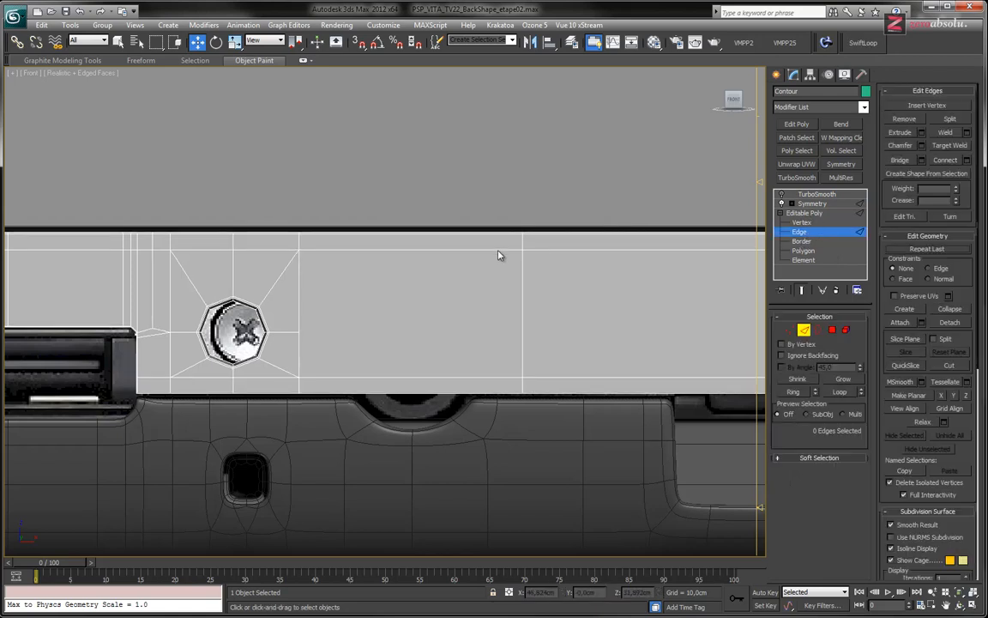
pyautogui.scroll(-5, 516, 293)
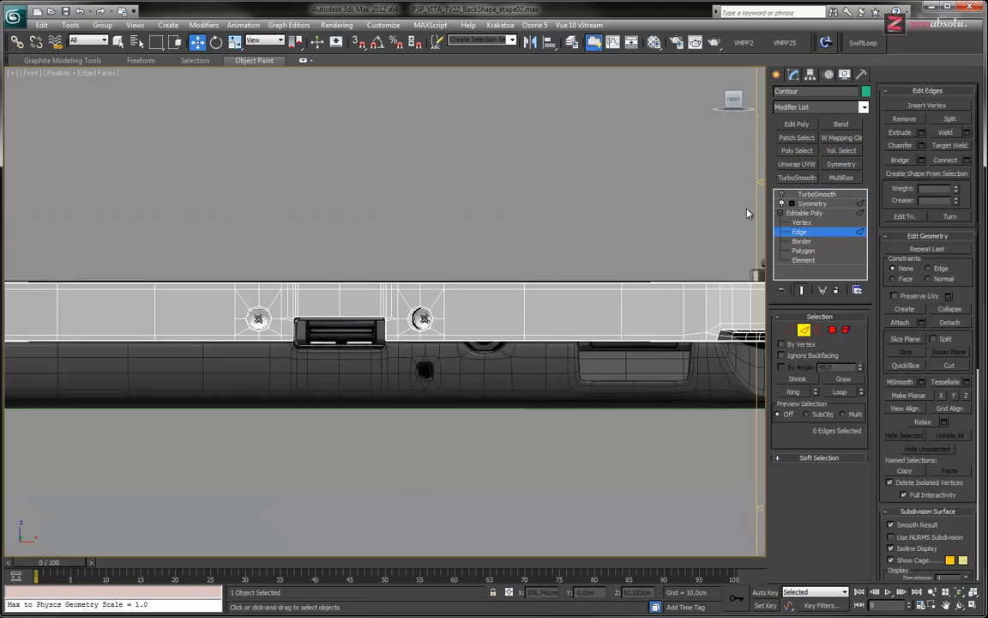
pyautogui.click(803, 291)
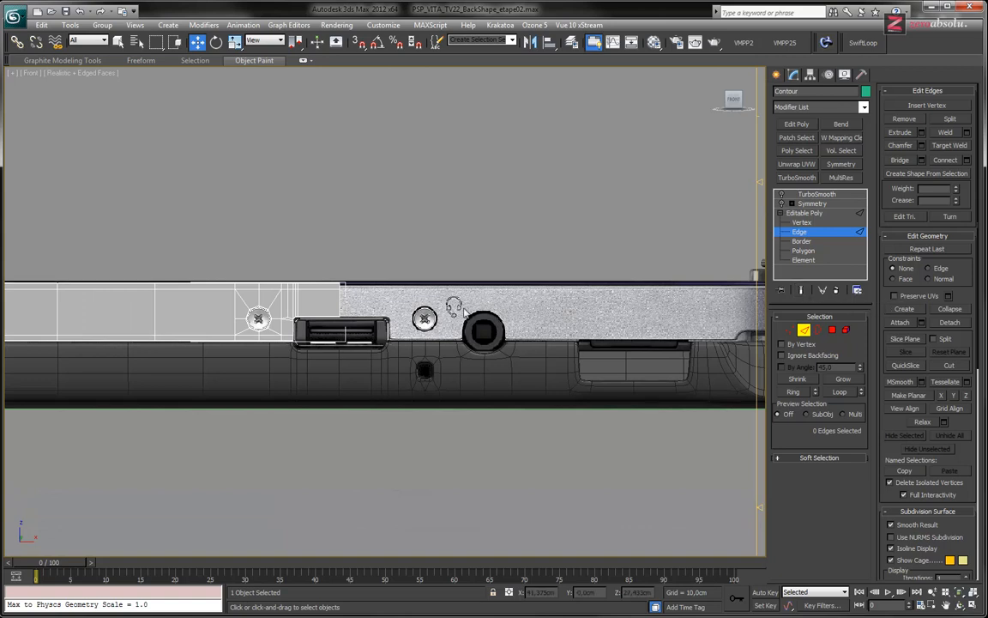
pyautogui.click(810, 205)
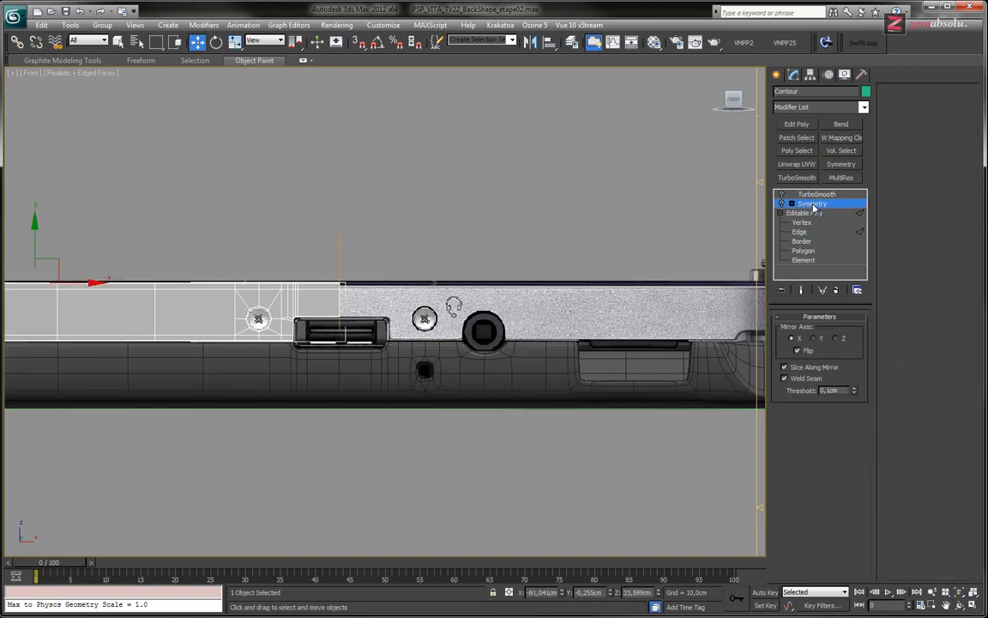
pyautogui.click(820, 232)
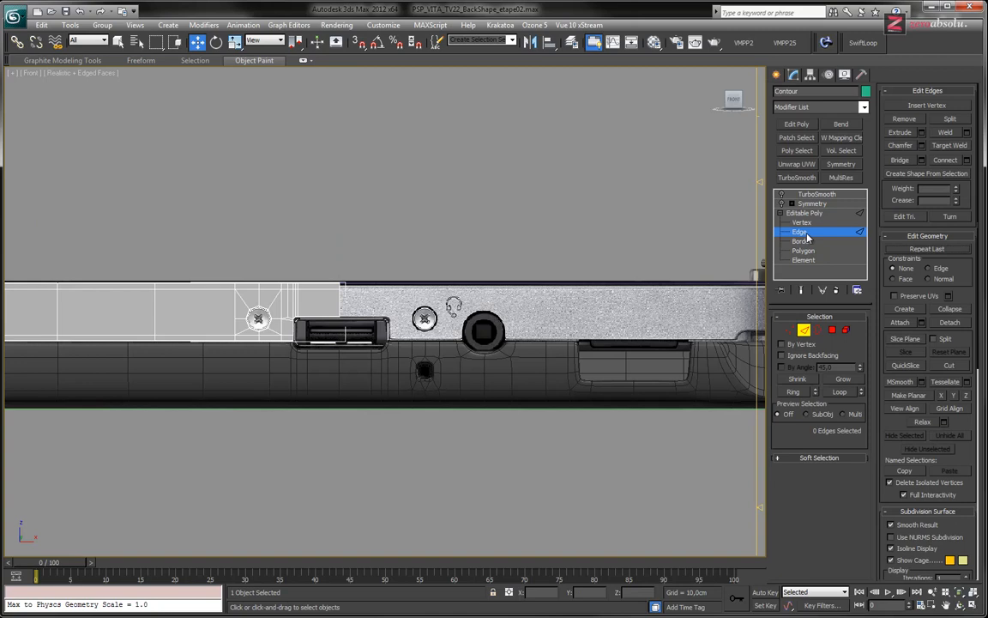
# Turn on the Contour's Symmetry modifier and add an Edit Poly modifier directly above it.
pyautogui.click(804, 212)
pyautogui.click(806, 204)
pyautogui.keyDown('alt'); pyautogui.moveTo(520, 288); pyautogui.dragTo(528, 299, button='middle'); pyautogui.keyUp('alt')
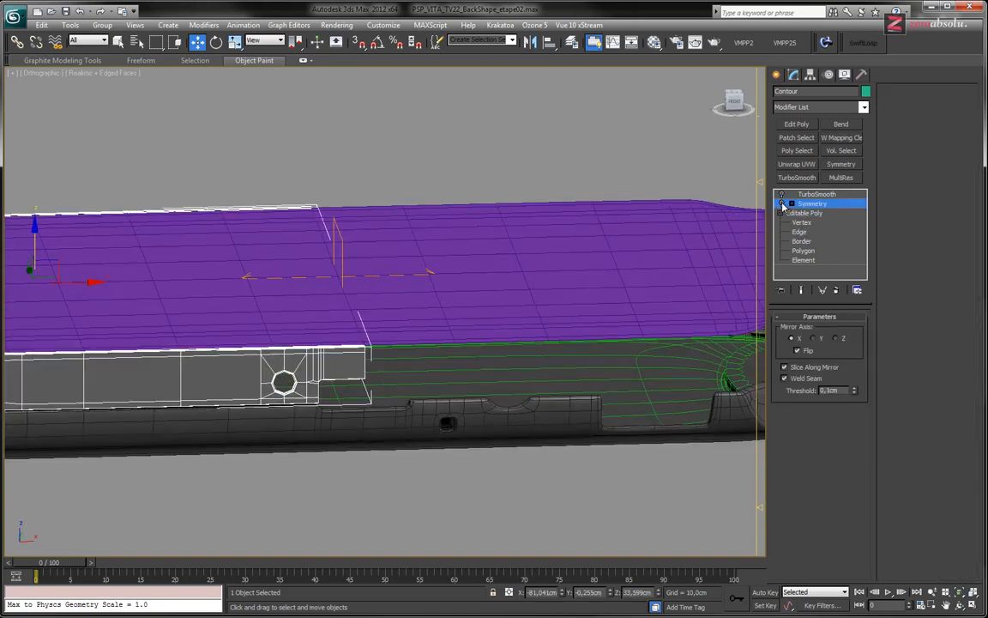
pyautogui.click(783, 204)
pyautogui.click(797, 124)
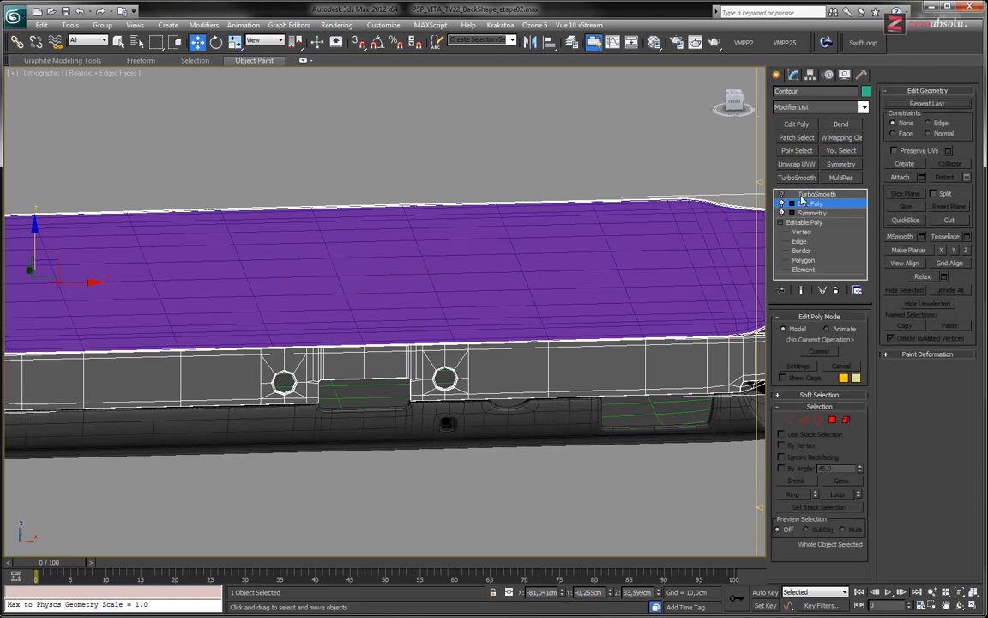
# Return to the front view and examine the mirrored Contour around the screw hole and headphone jack.
pyautogui.scroll(4, 468, 339)
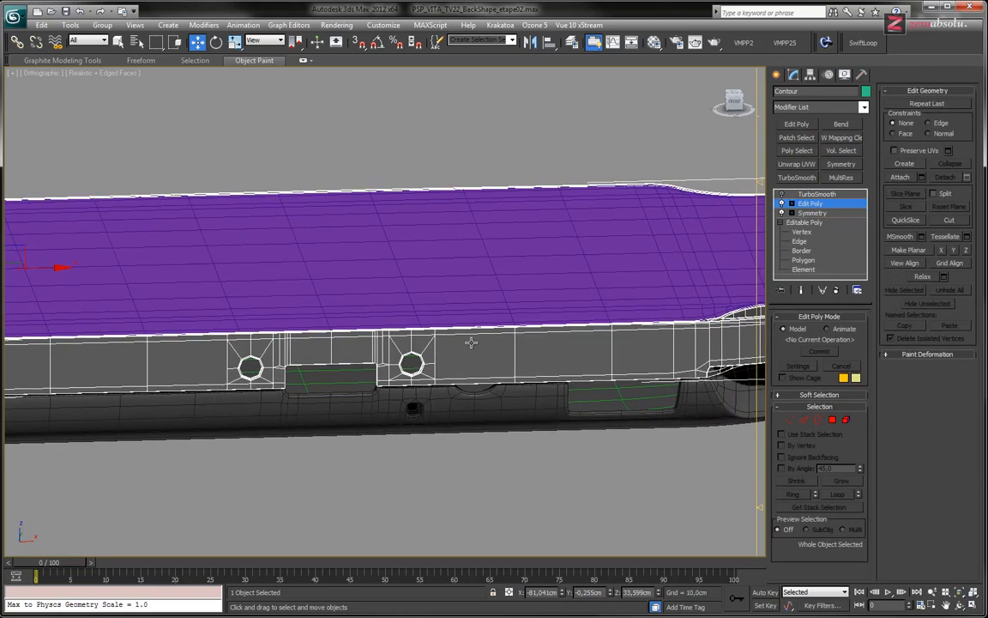
pyautogui.press('f')
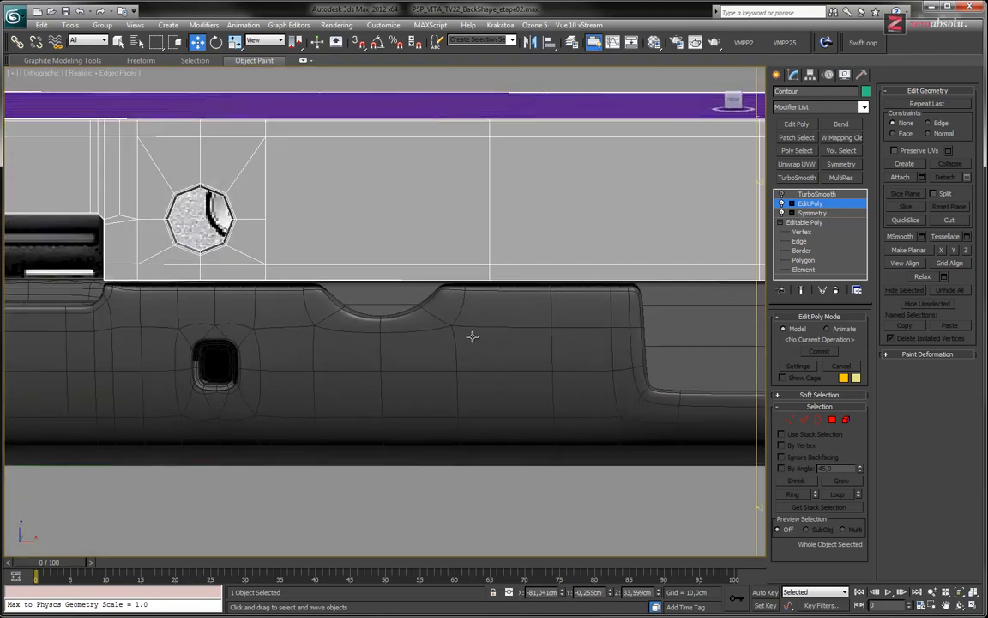
pyautogui.press('z')
pyautogui.moveTo(390, 291); pyautogui.dragTo(341, 332, button='middle')
pyautogui.scroll(5, 388, 324)
pyautogui.scroll(-5, 388, 325)
pyautogui.scroll(3, 388, 327)
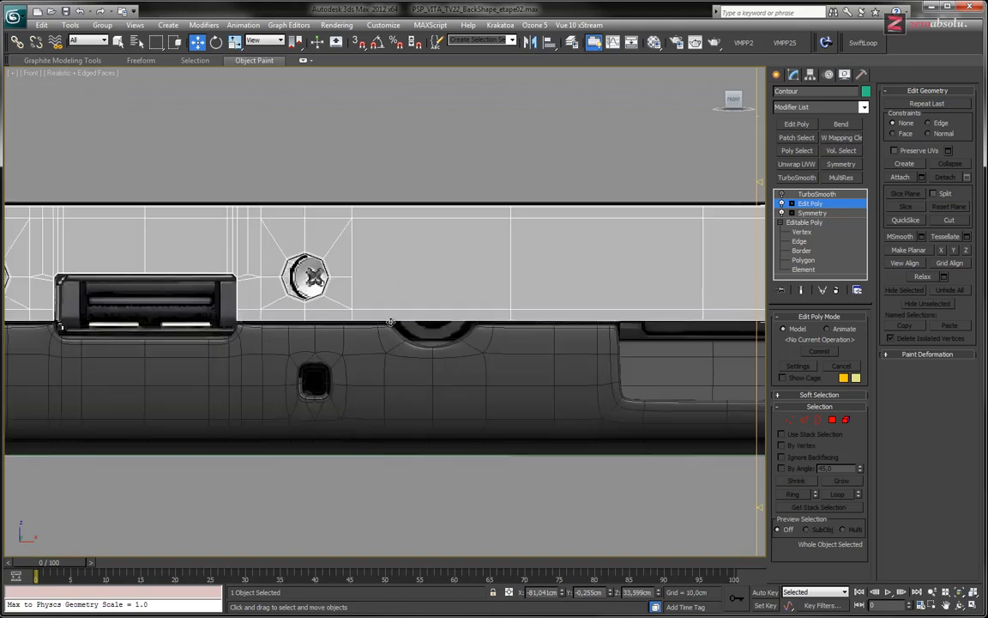
pyautogui.moveTo(304, 322); pyautogui.dragTo(420, 345, button='middle')
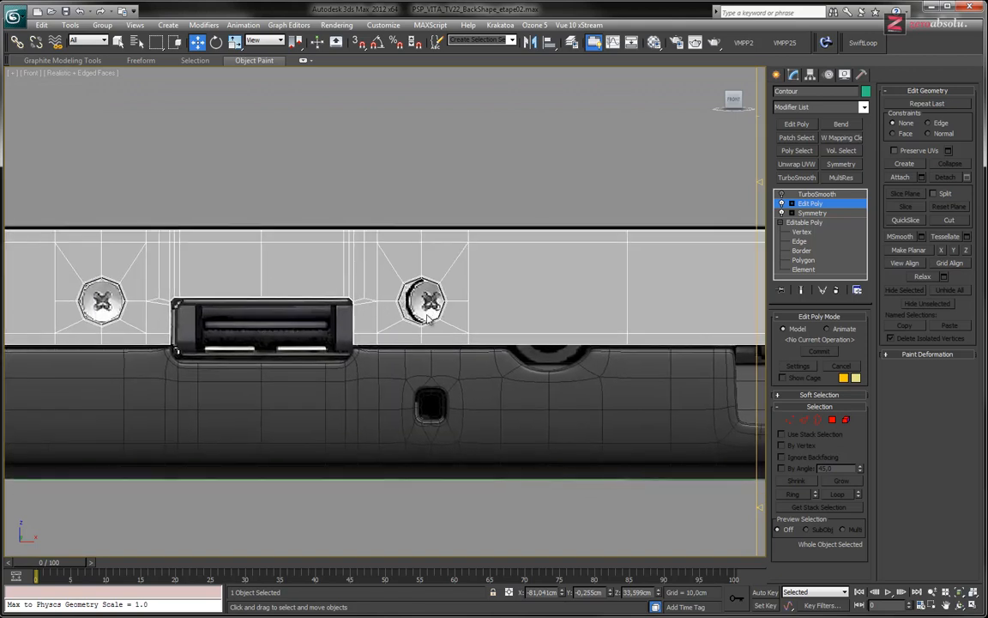
# Compare the two screw holes beside the connector with the reference image and check the contour along the rest of the lower side.
pyautogui.scroll(-1, 315, 346)
pyautogui.scroll(4, 390, 338)
pyautogui.scroll(-1, 390, 339)
pyautogui.scroll(-2, 390, 339)
pyautogui.scroll(1, 386, 333)
pyautogui.moveTo(380, 327)
pyautogui.mouseDown(button='middle')
pyautogui.moveTo(394, 350)
pyautogui.moveTo(403, 316)
pyautogui.moveTo(364, 324)
pyautogui.mouseUp(button='middle')
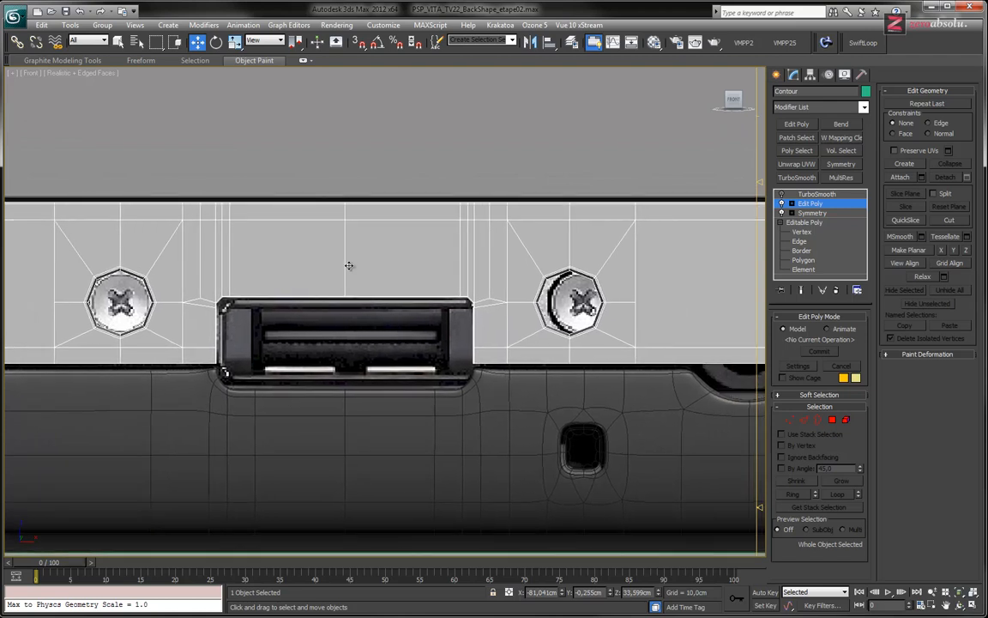
pyautogui.moveTo(385, 264); pyautogui.dragTo(247, 281, button='middle')
pyautogui.scroll(2, 427, 308)
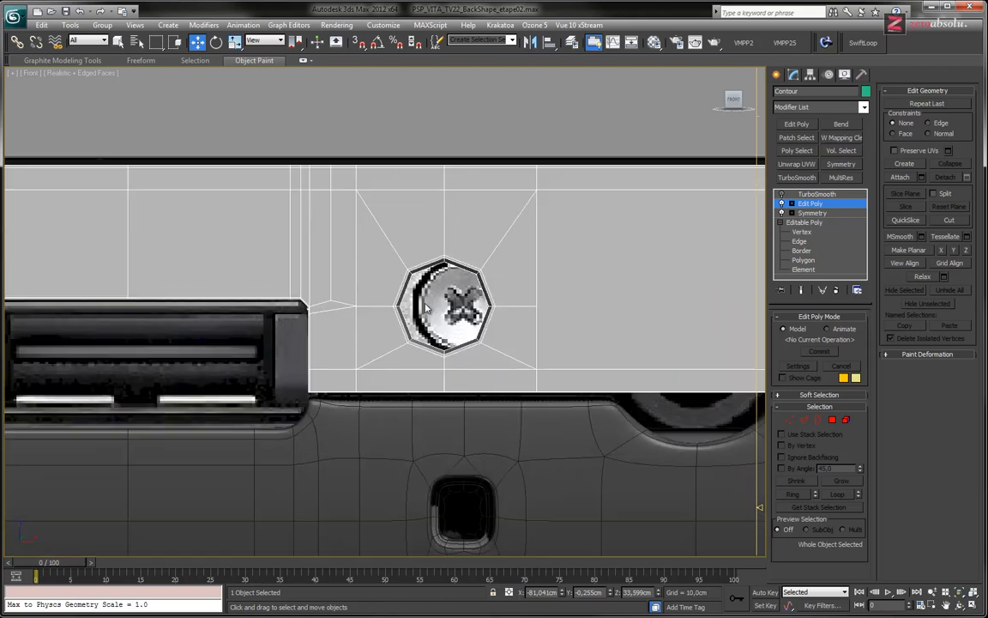
pyautogui.scroll(-3, 430, 312)
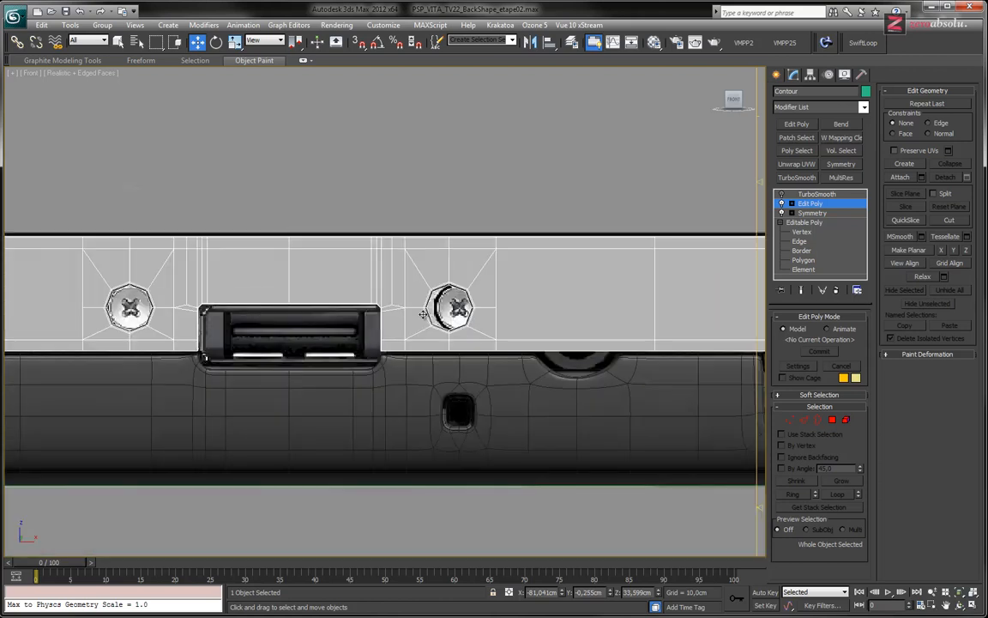
pyautogui.moveTo(573, 317); pyautogui.dragTo(291, 323, button='middle')
pyautogui.scroll(-3, 517, 332)
pyautogui.moveTo(683, 335); pyautogui.dragTo(271, 334, button='middle')
pyautogui.moveTo(132, 302); pyautogui.dragTo(495, 307, button='middle')
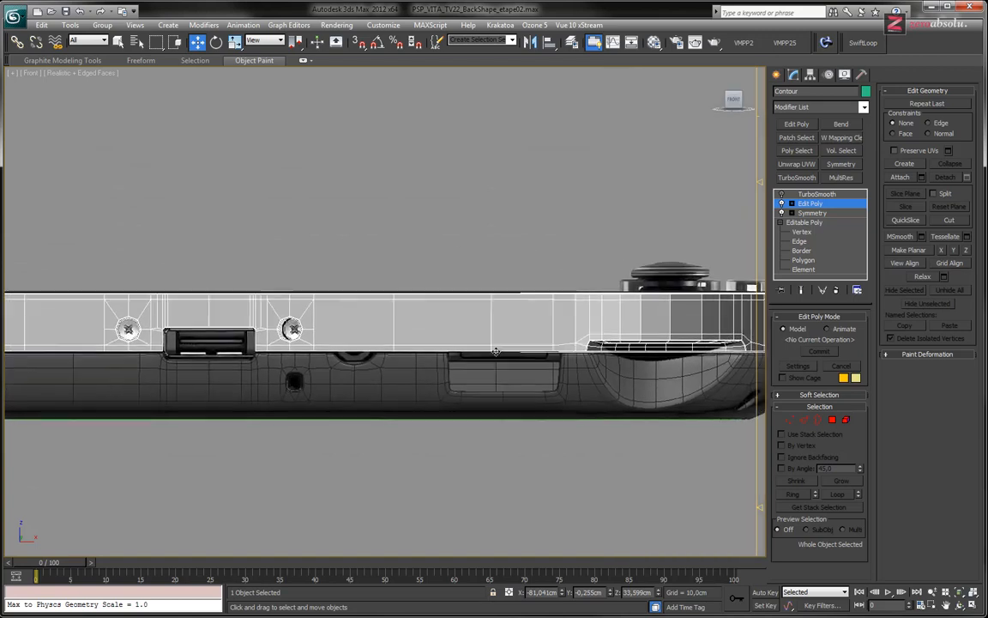
# Try shifting the Symmetry modifier's mirror along X to line up the screw hole beside the connector with the reference image.
pyautogui.scroll(3, 331, 356)
pyautogui.scroll(3, 330, 356)
pyautogui.moveTo(331, 353); pyautogui.dragTo(611, 397, button='middle')
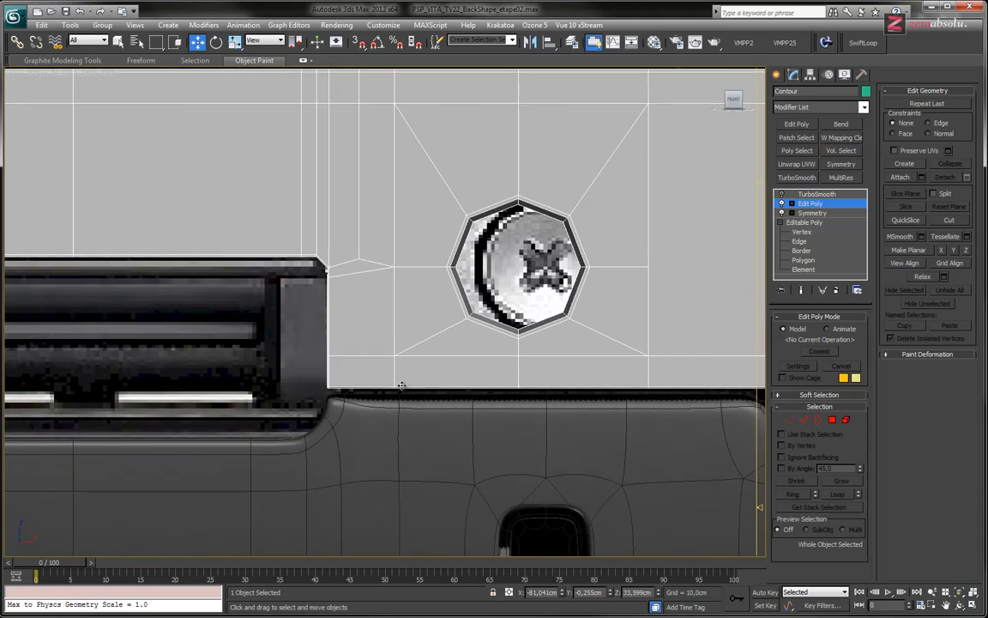
pyautogui.scroll(-3, 372, 395)
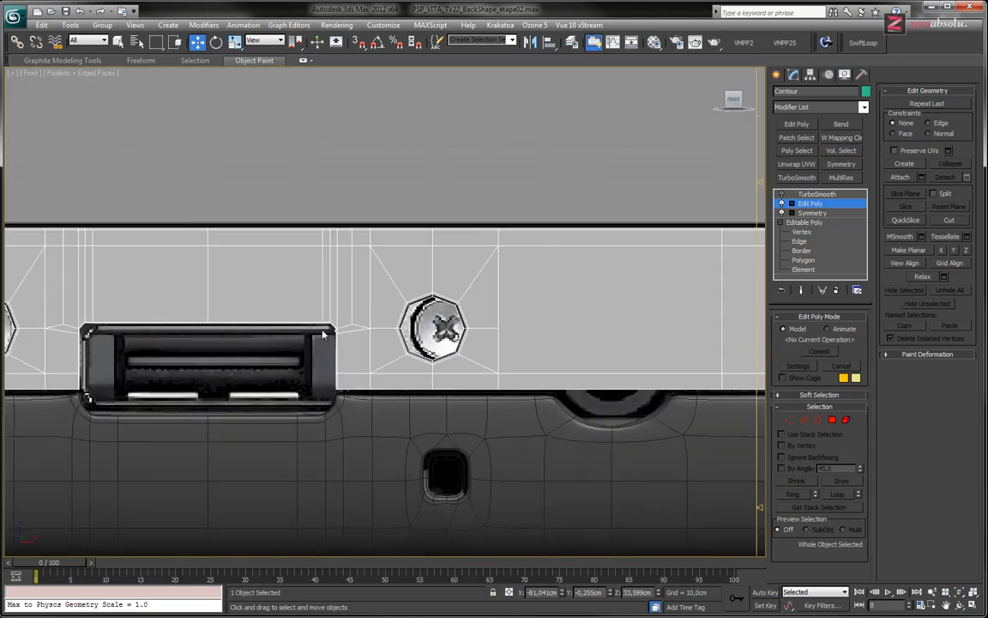
pyautogui.click(811, 213)
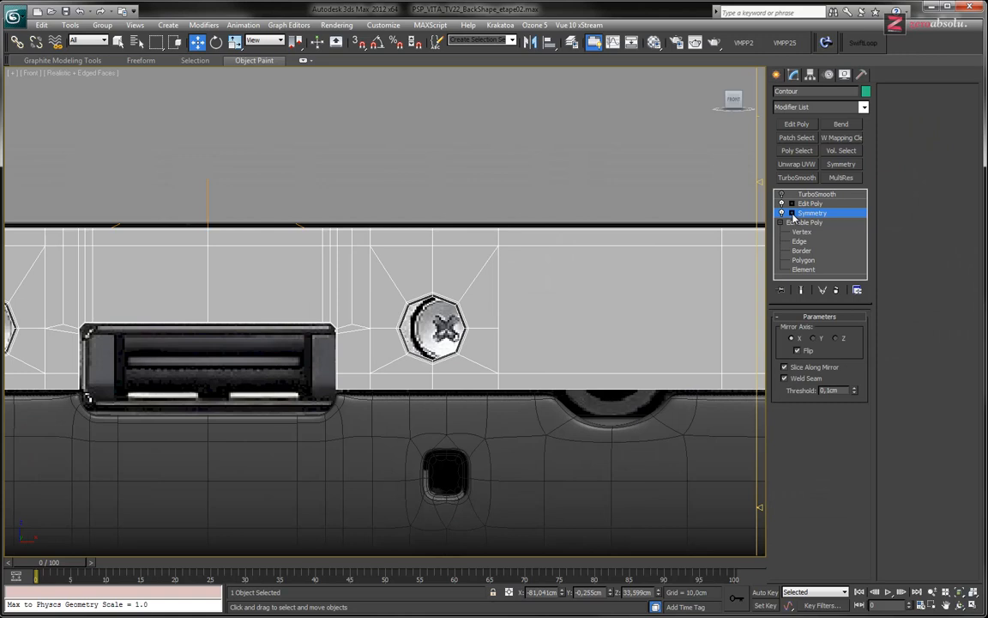
pyautogui.click(791, 213)
pyautogui.click(811, 222)
pyautogui.moveTo(242, 228); pyautogui.dragTo(248, 230)
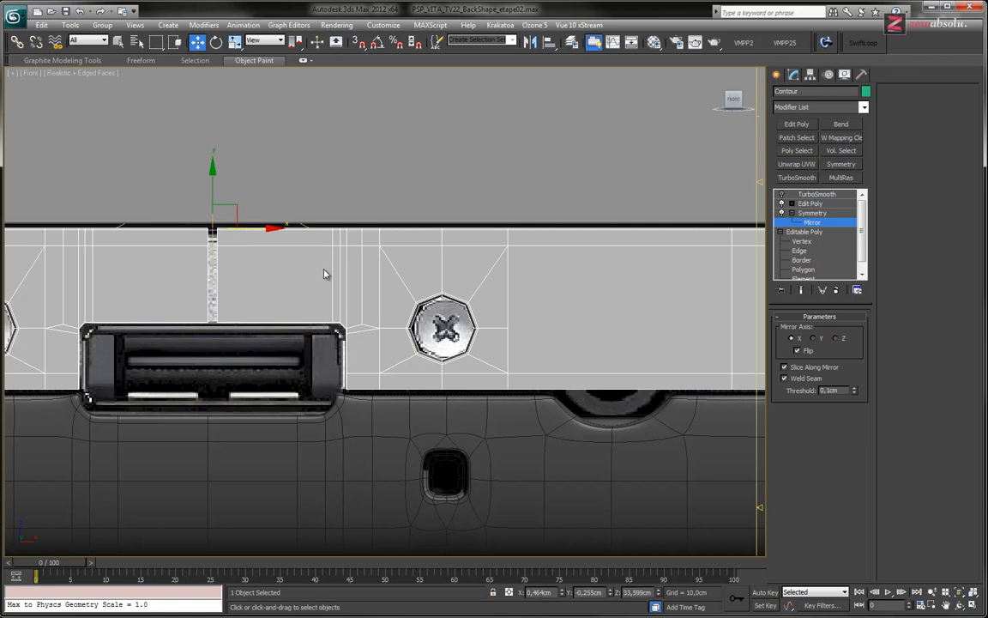
pyautogui.hotkey('ctrl', 'z')
pyautogui.click(811, 223)
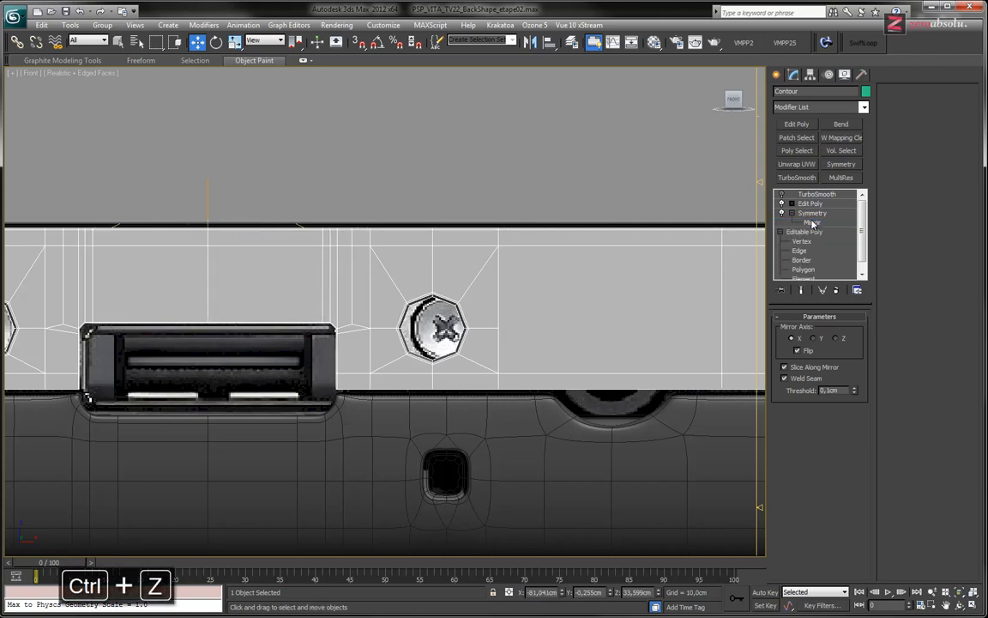
pyautogui.click(811, 211)
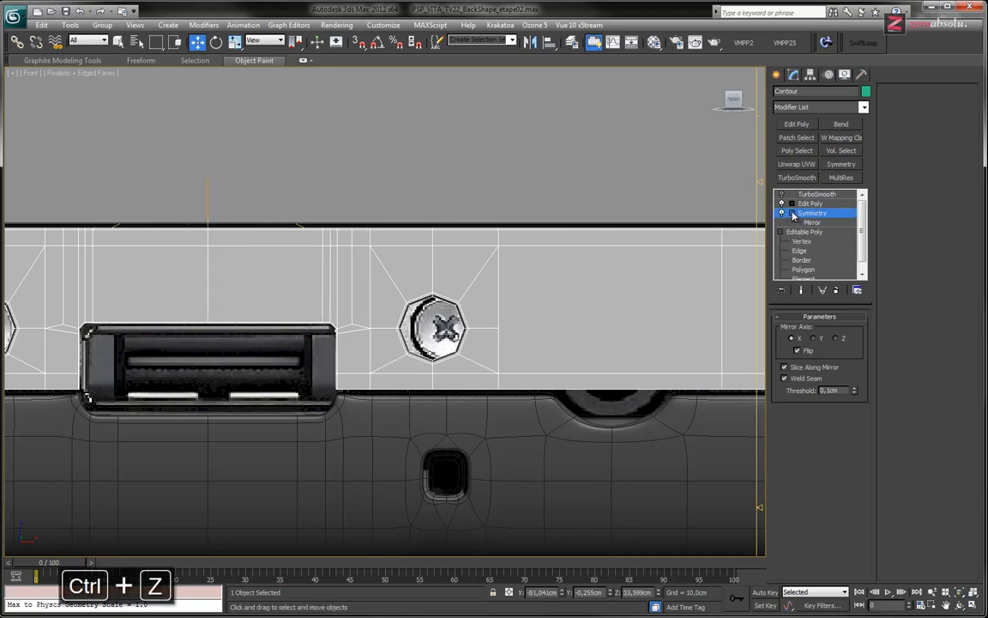
# Return to the Edit Poly modifier and examine the Contour between the screw hole and the headphone jack.
pyautogui.click(808, 203)
pyautogui.moveTo(523, 335); pyautogui.dragTo(545, 304, button='middle')
pyautogui.scroll(3, 409, 320)
pyautogui.scroll(-3, 406, 313)
pyautogui.moveTo(263, 315); pyautogui.dragTo(149, 320, button='middle')
pyautogui.scroll(3, 403, 343)
pyautogui.scroll(2, 424, 350)
pyautogui.moveTo(427, 280); pyautogui.dragTo(368, 350, button='middle')
pyautogui.scroll(-4, 383, 327)
pyautogui.moveTo(431, 309); pyautogui.dragTo(425, 324, button='middle')
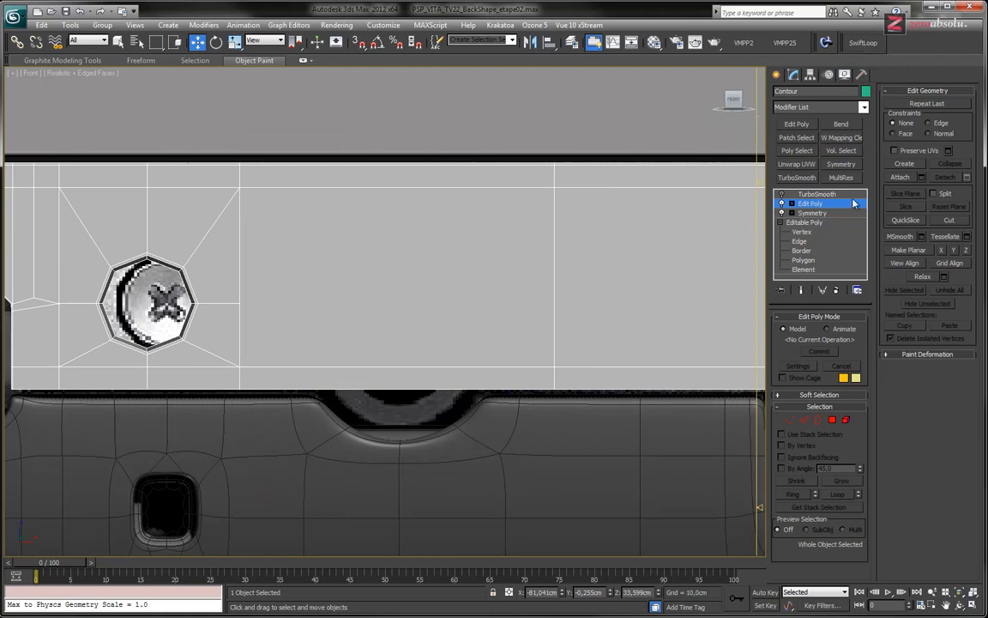
# Try to insert a vertical SwiftLoop edge loop above the headphone jack's centre.
pyautogui.click(864, 42)
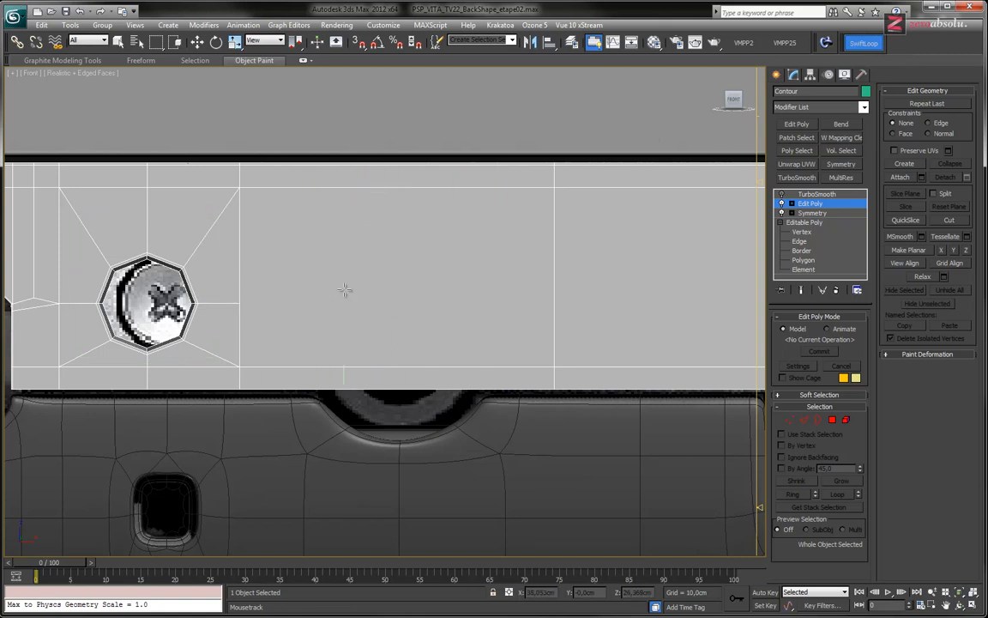
pyautogui.click(398, 185)
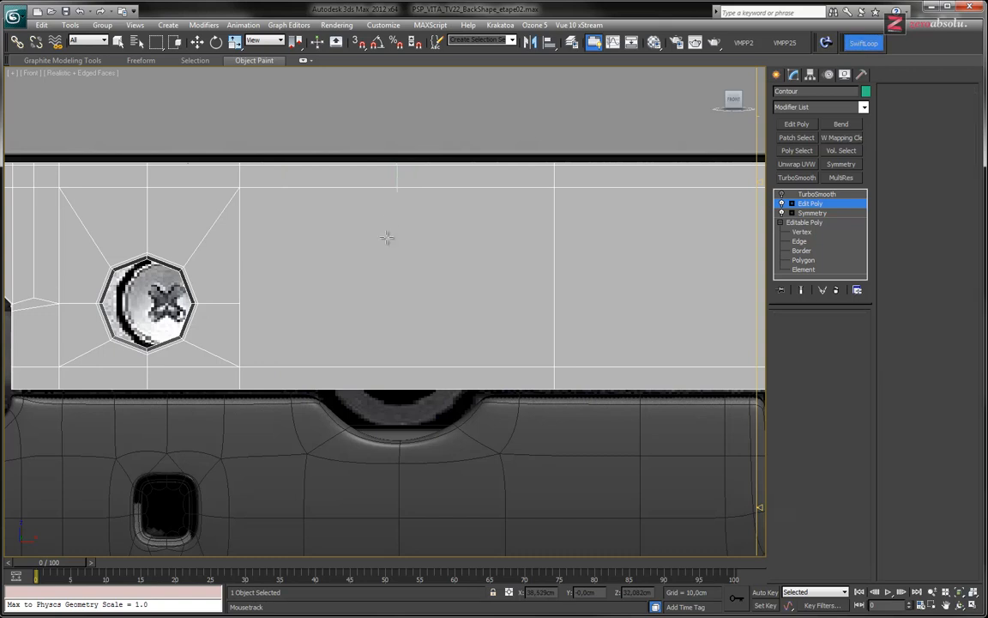
pyautogui.hotkey('ctrl', 'z')
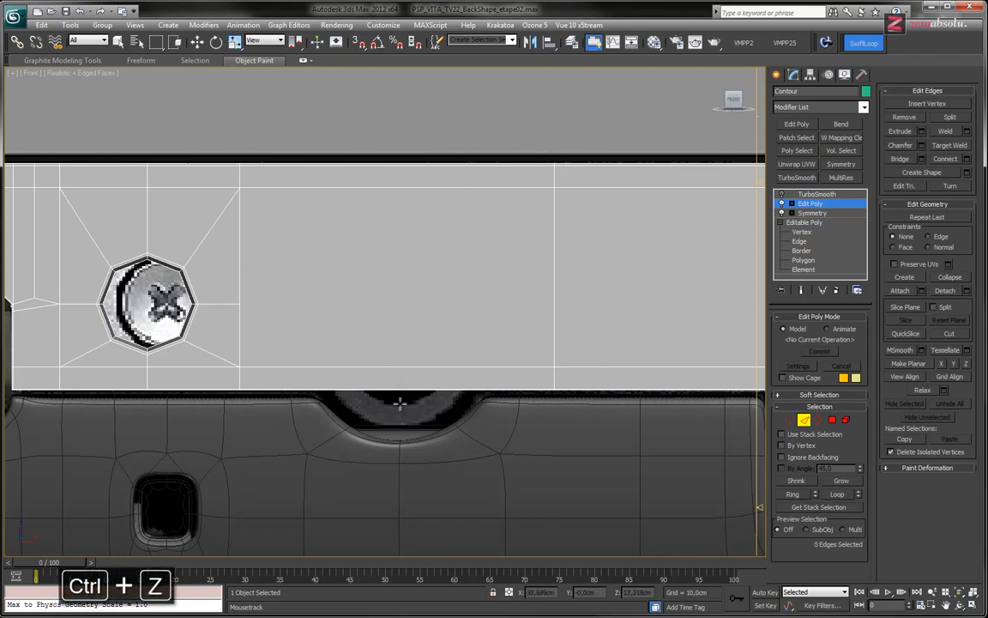
pyautogui.rightClick(403, 190)
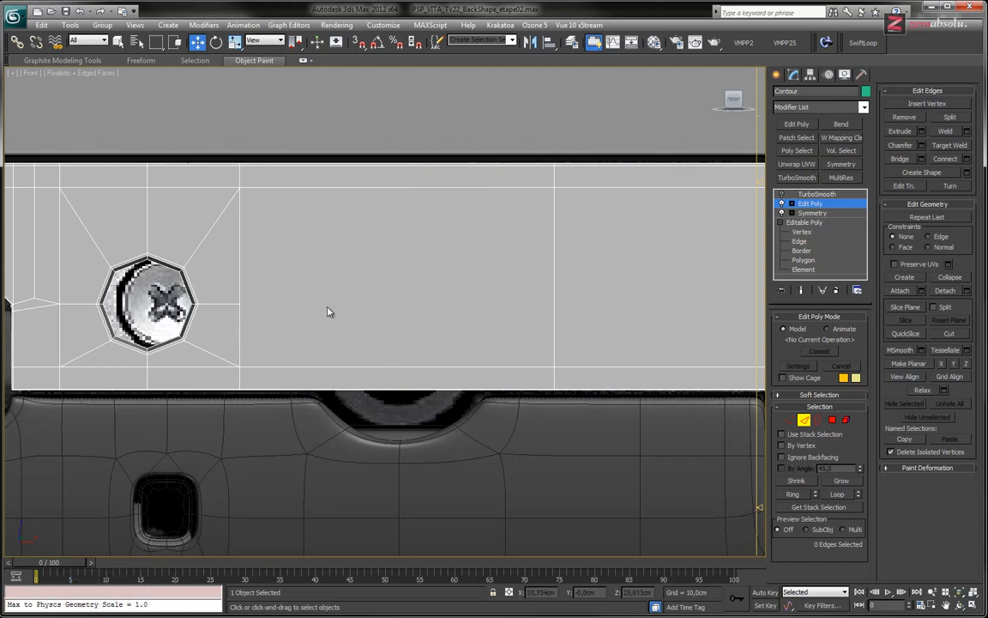
# Remove the horizontal edge between the screw hole and its surrounding frame on the jack side, and SwiftLoop a vertical loop through the headphone jack's centre.
pyautogui.click(218, 304)
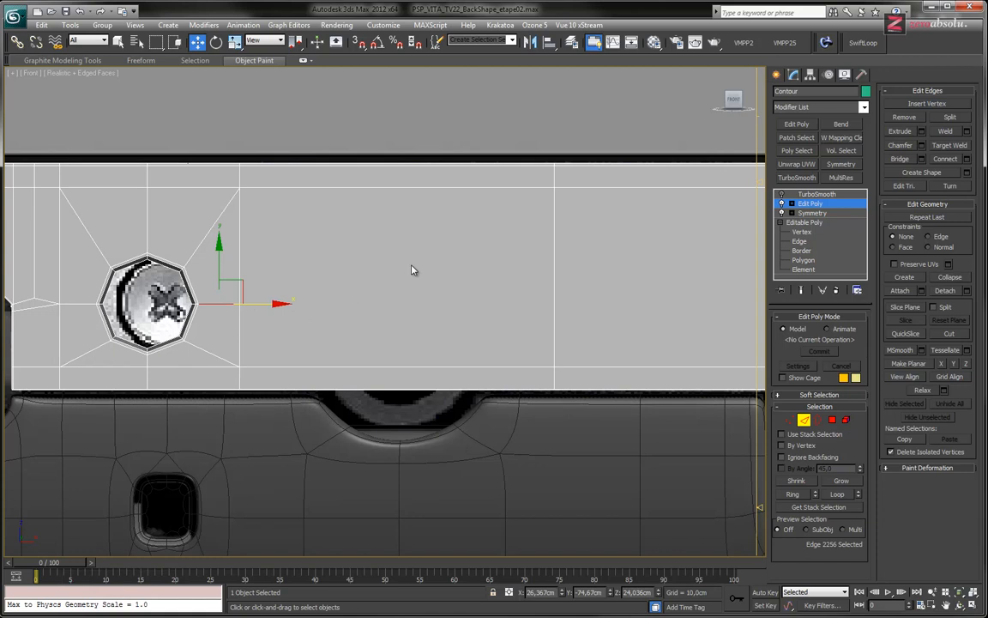
pyautogui.hotkey('ctrl', 'BackSpace')
pyautogui.click(863, 43)
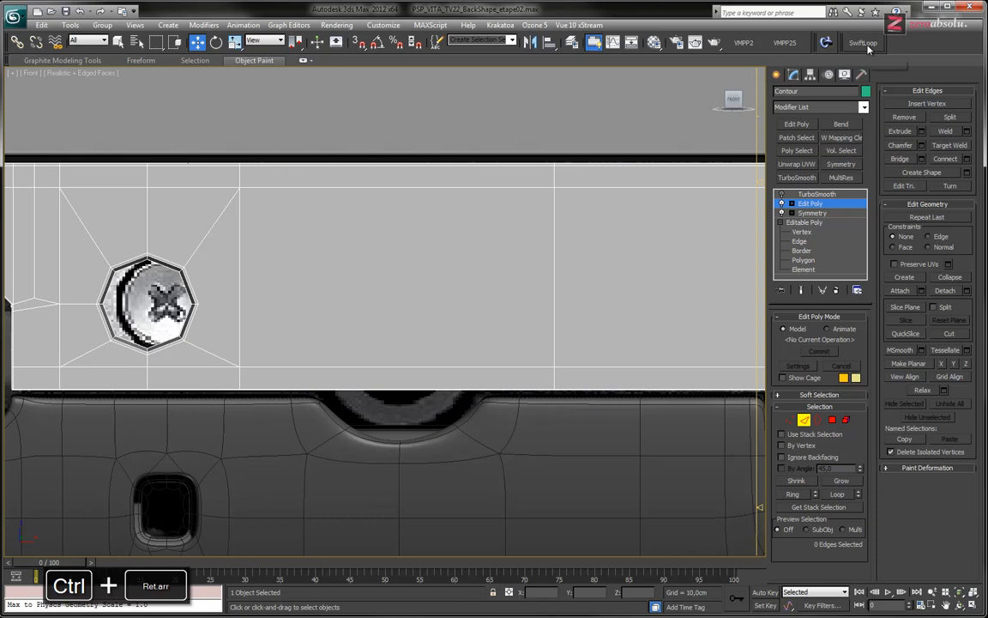
pyautogui.click(401, 188)
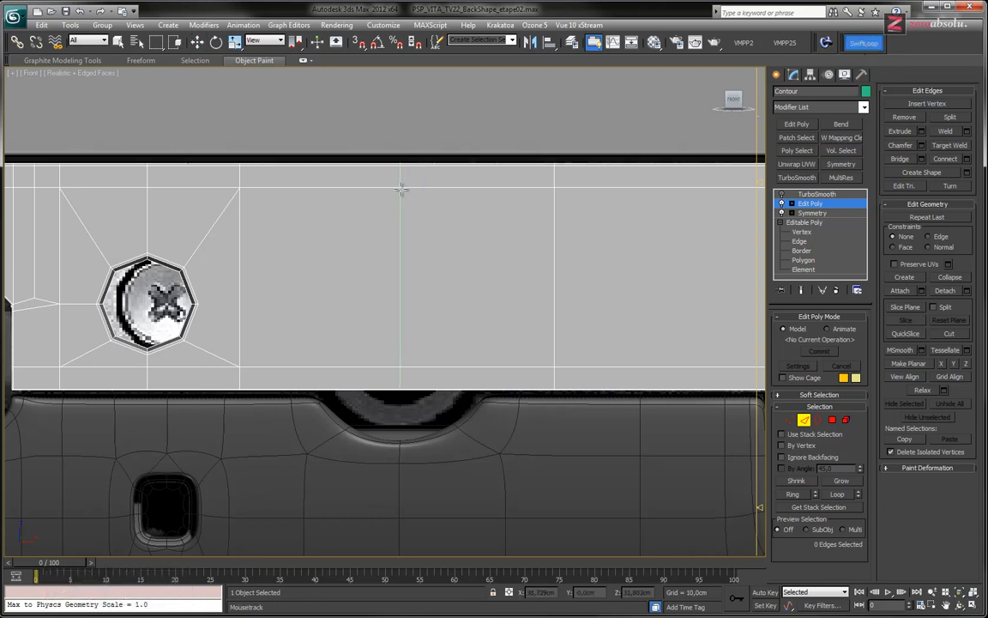
pyautogui.click(400, 189)
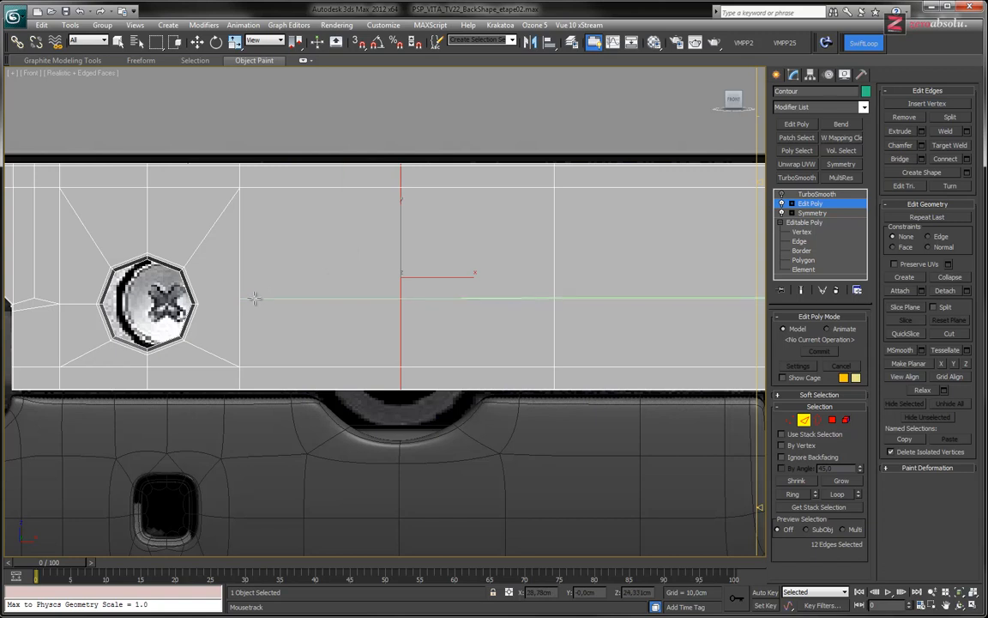
pyautogui.press('w')
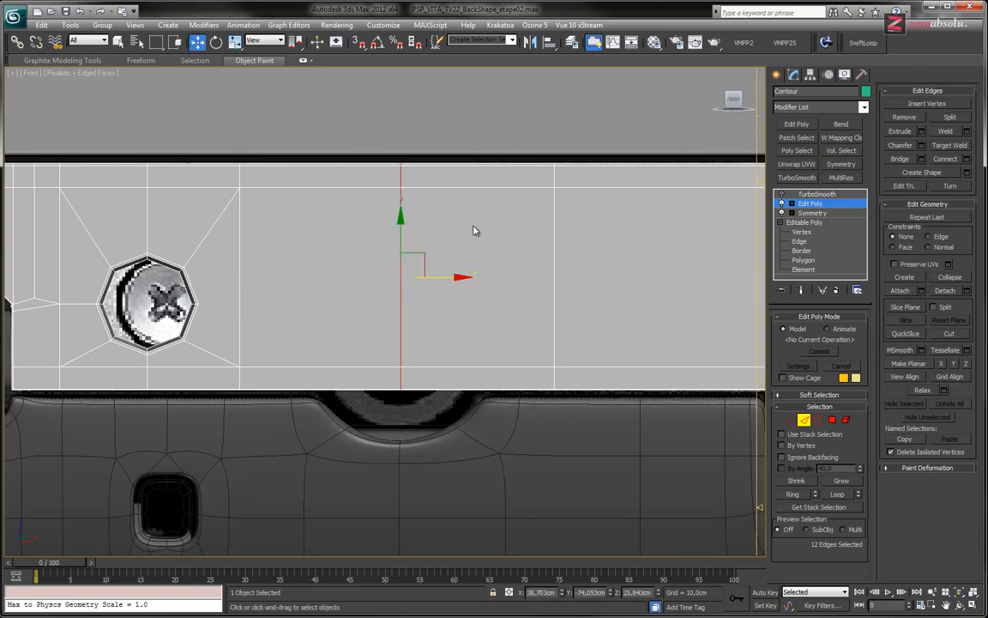
# Select the ring of vertical edges across the jack area and compare the mesh with the reference headphone jack in wireframe.
pyautogui.click(553, 298)
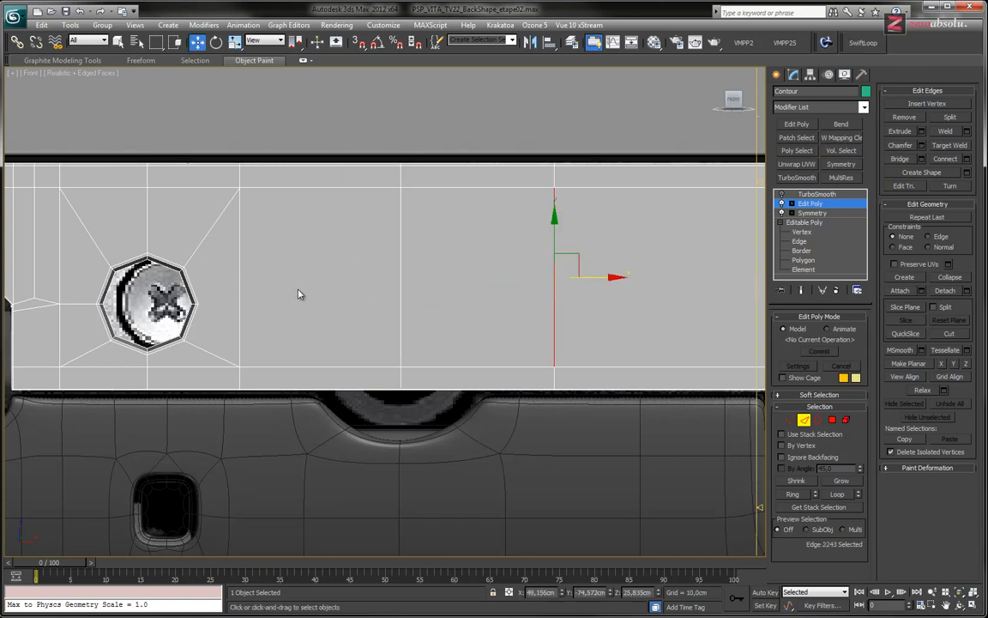
pyautogui.keyDown('shift'); pyautogui.click(240, 296); pyautogui.keyUp('shift')
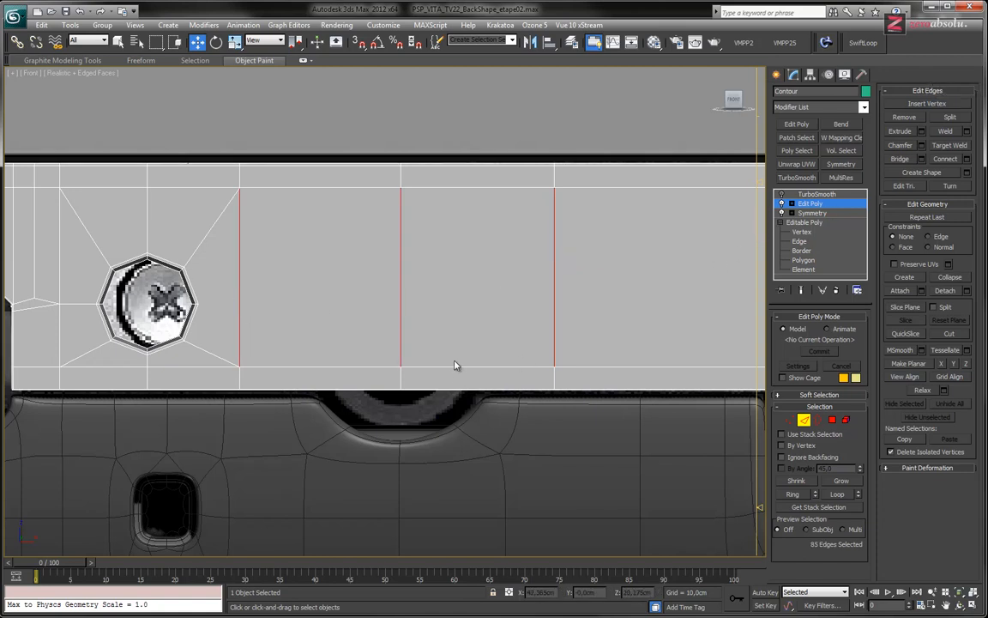
pyautogui.press('F3')
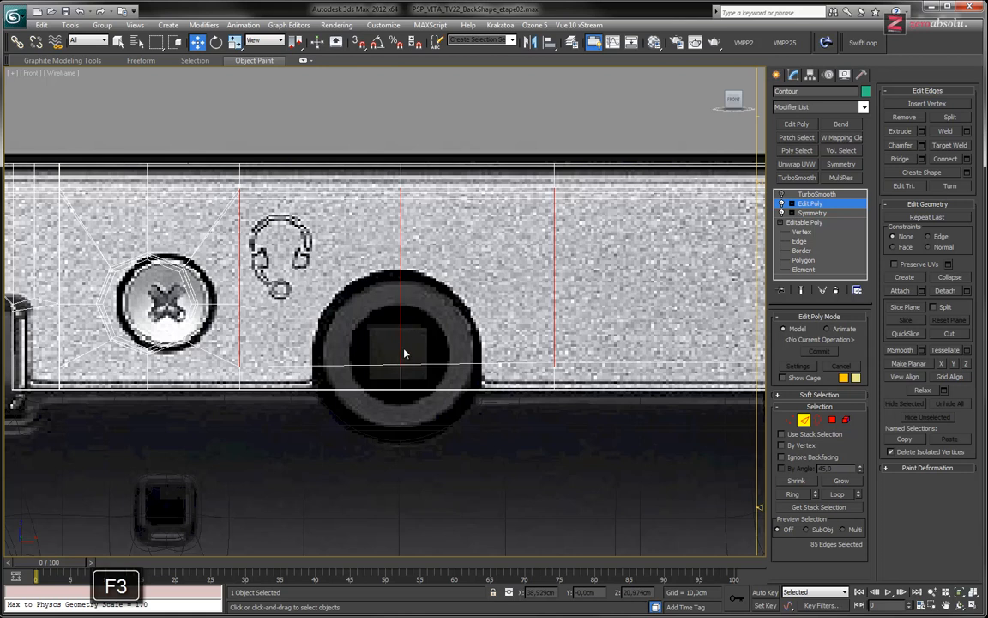
pyautogui.press('F3')
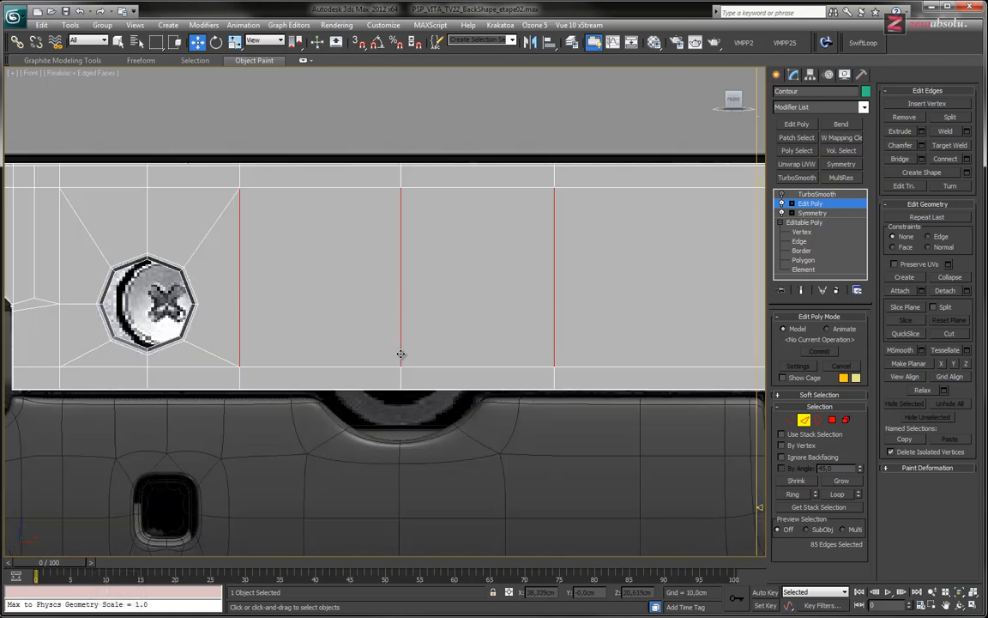
pyautogui.press('F3')
pyautogui.press('F3')
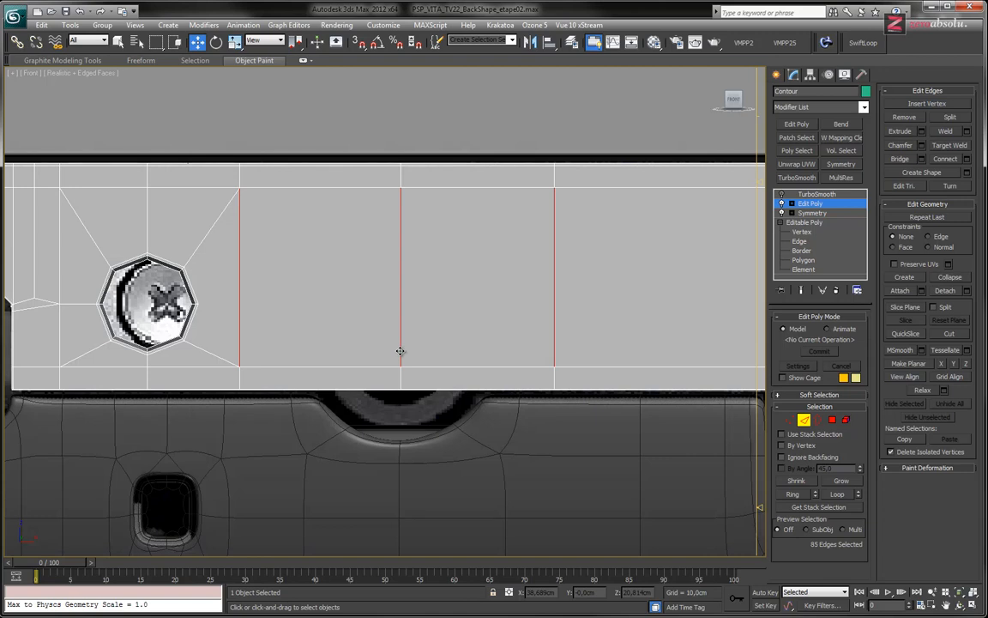
pyautogui.press('F3')
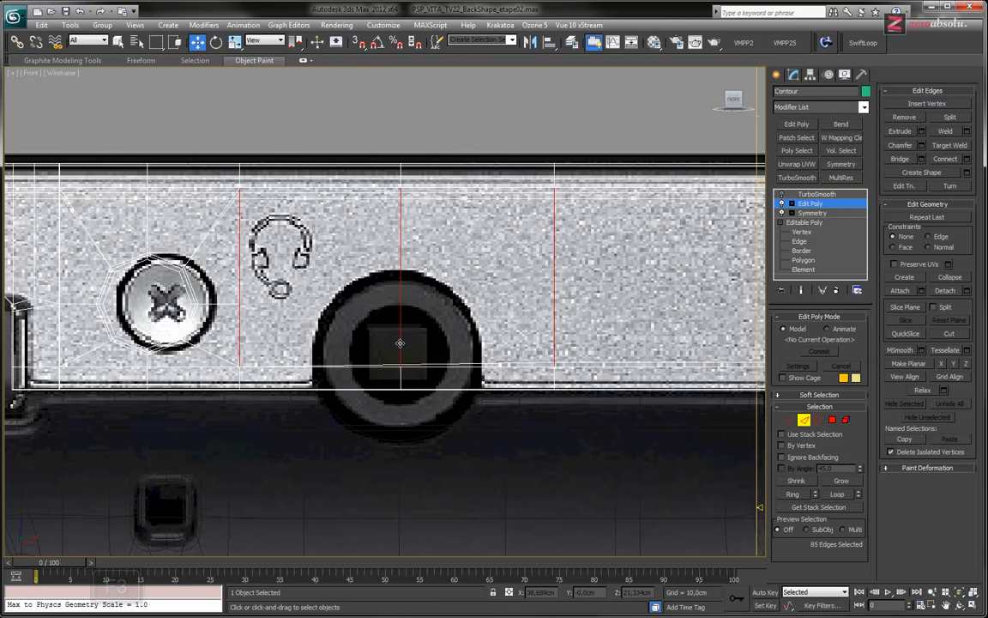
pyautogui.press('F3')
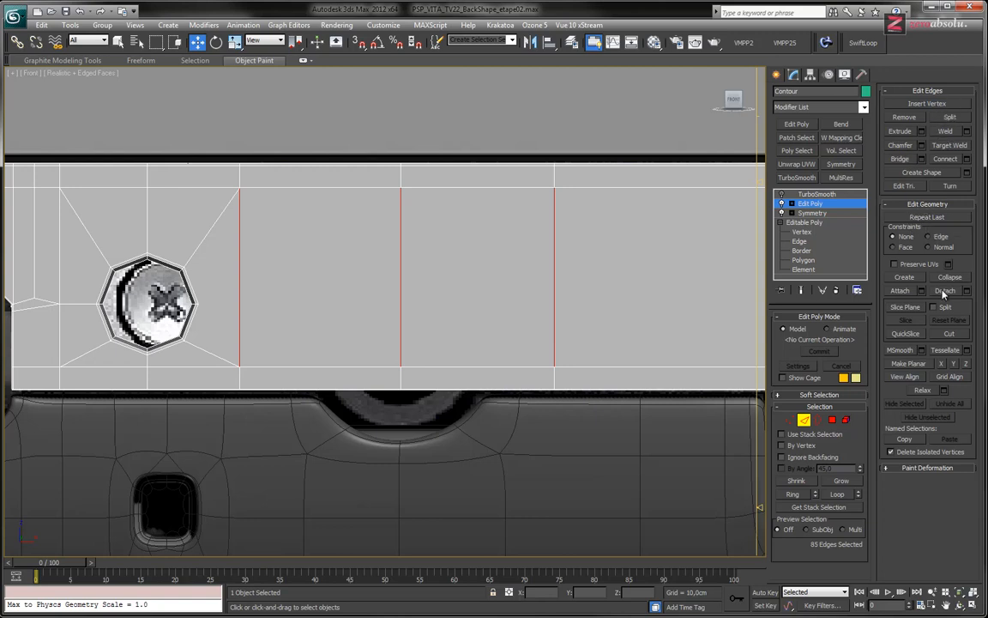
# Cut an arch-shaped outline of the headphone jack into the Contour's side, tracing the reference circle up from the lower border and back down.
pyautogui.click(950, 334)
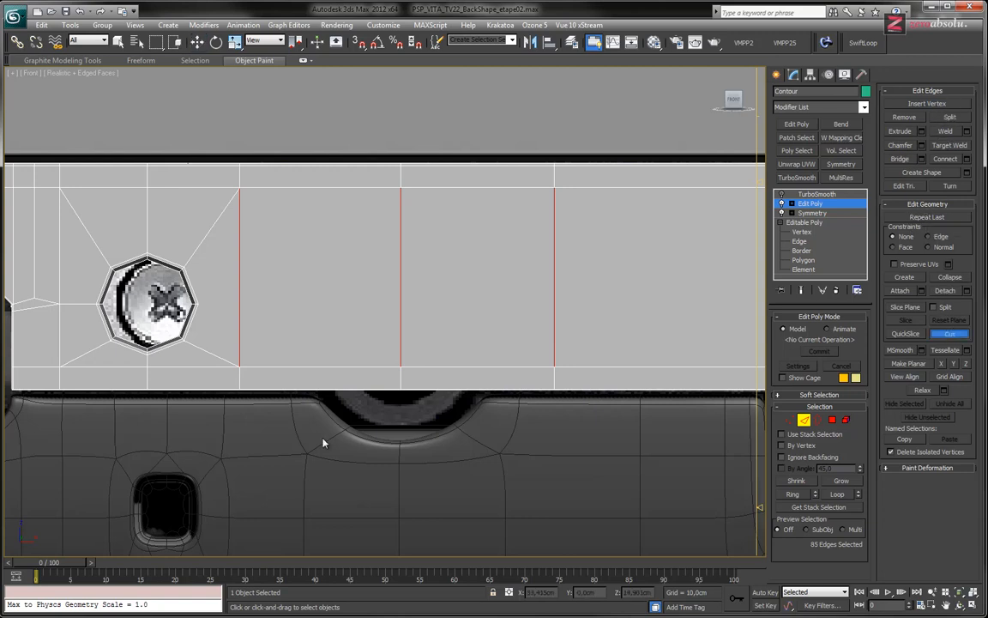
pyautogui.click(318, 366)
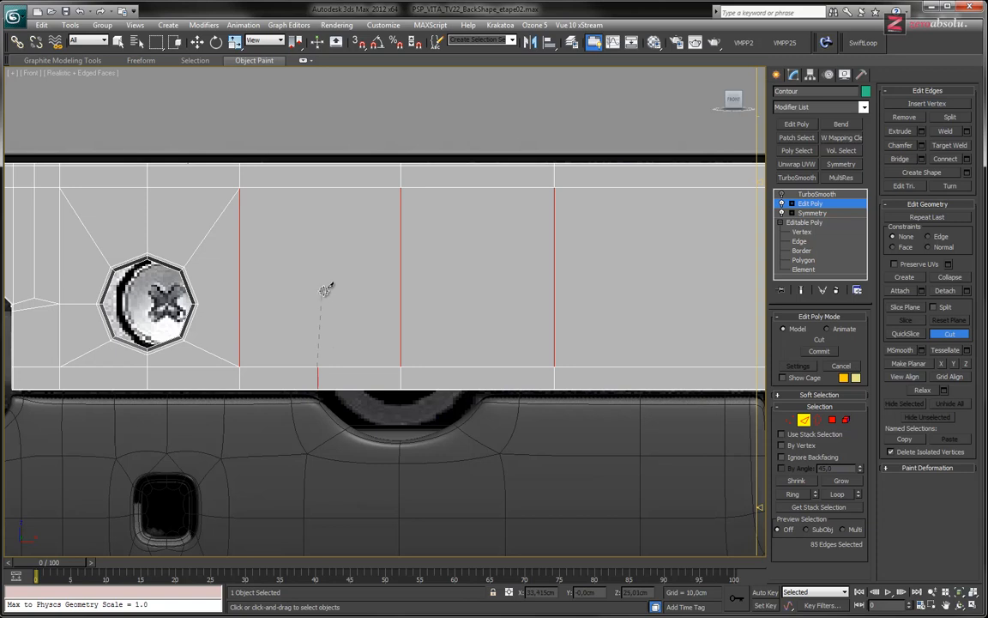
pyautogui.press('F3')
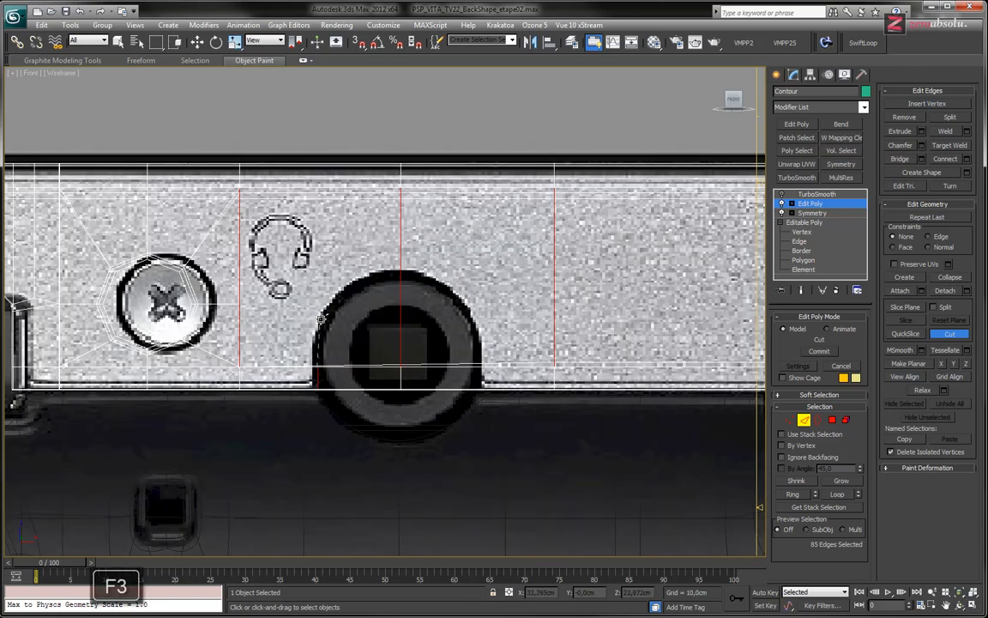
pyautogui.click(333, 300)
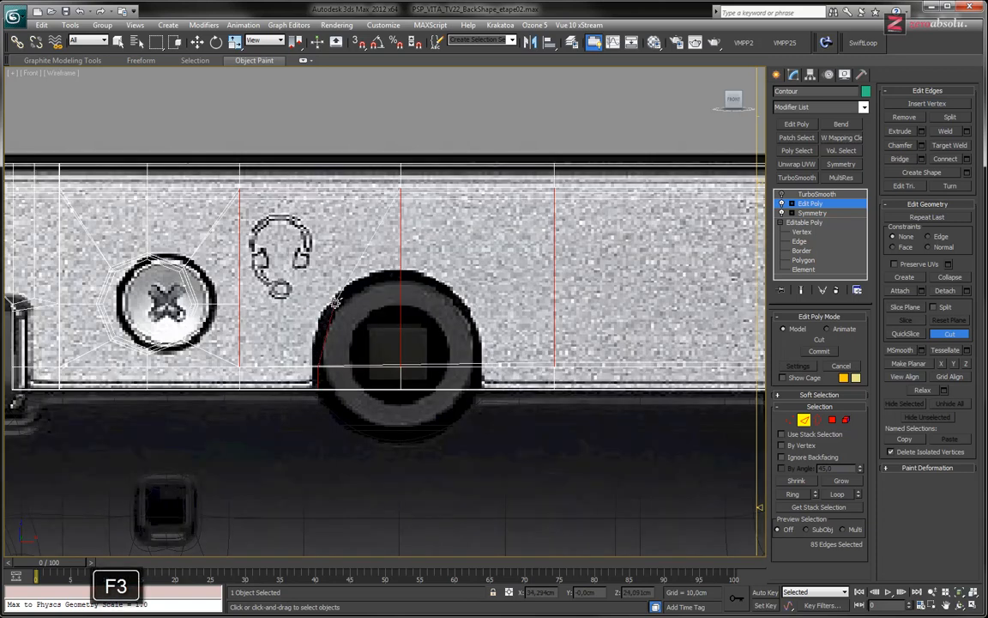
pyautogui.click(401, 268)
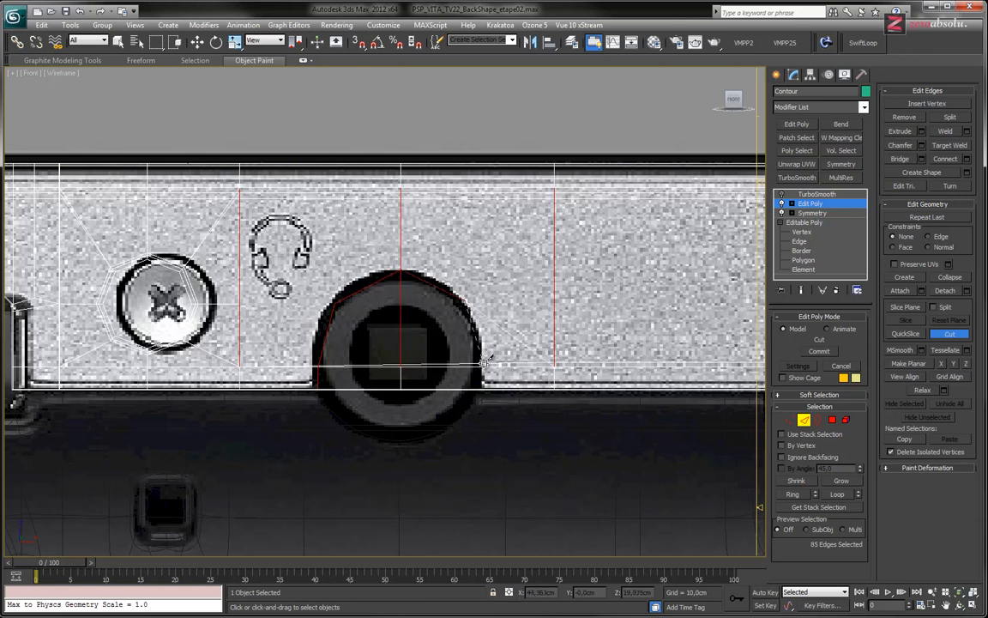
pyautogui.press('F3')
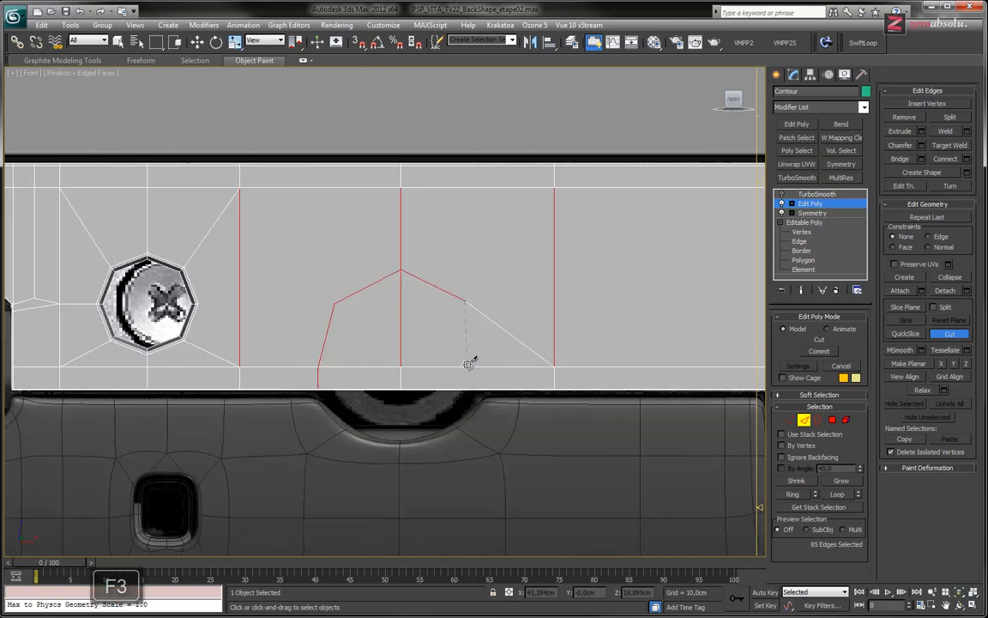
pyautogui.press('F3')
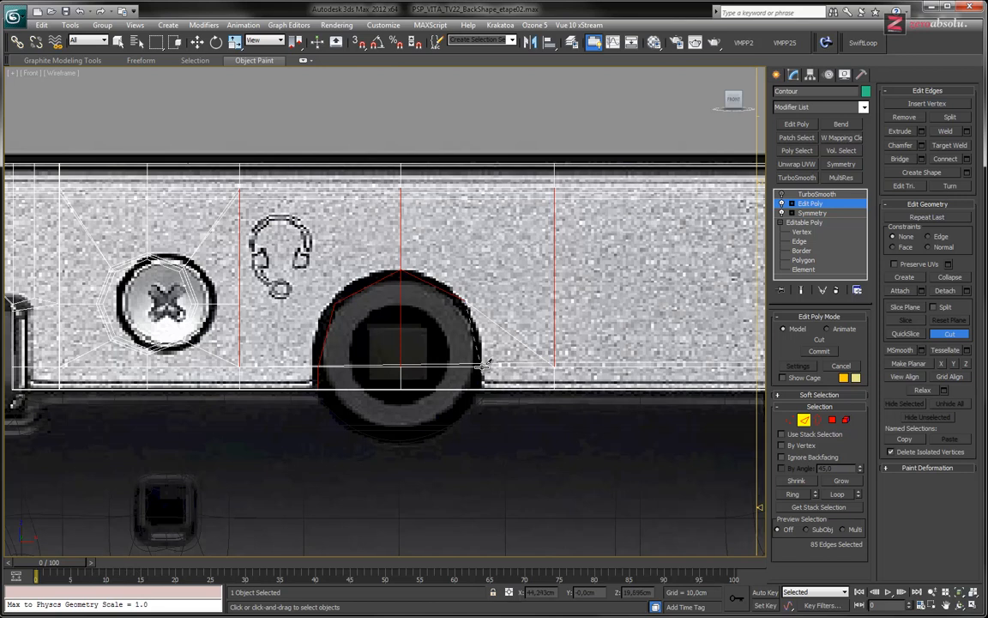
pyautogui.press('F3')
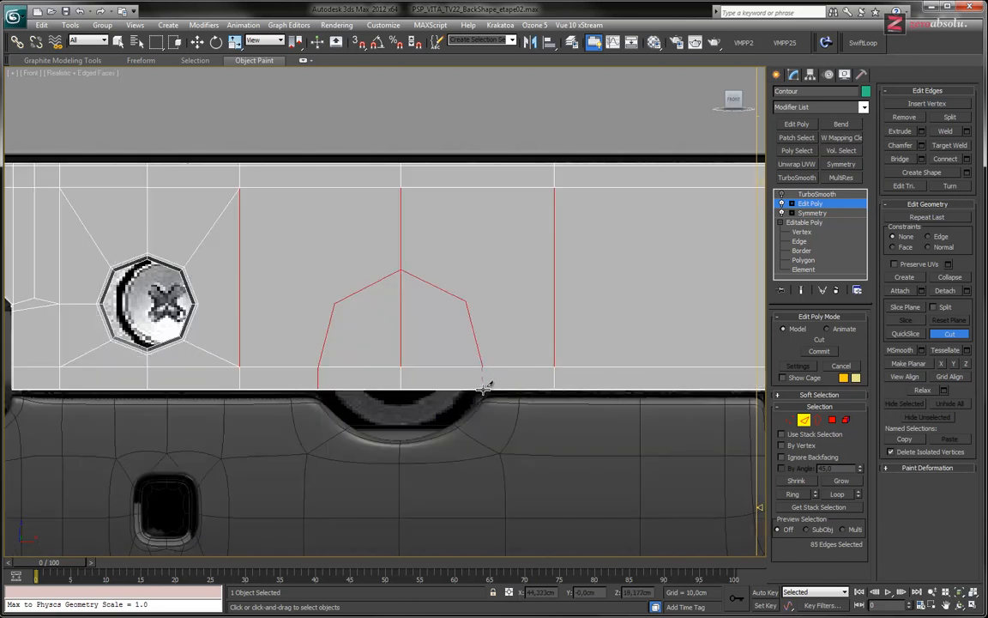
pyautogui.click(483, 387)
pyautogui.rightClick(479, 282)
pyautogui.keyDown('alt'); pyautogui.moveTo(411, 295); pyautogui.dragTo(428, 335, button='middle'); pyautogui.keyUp('alt')
pyautogui.rightClick(426, 334)
pyautogui.click(415, 302)
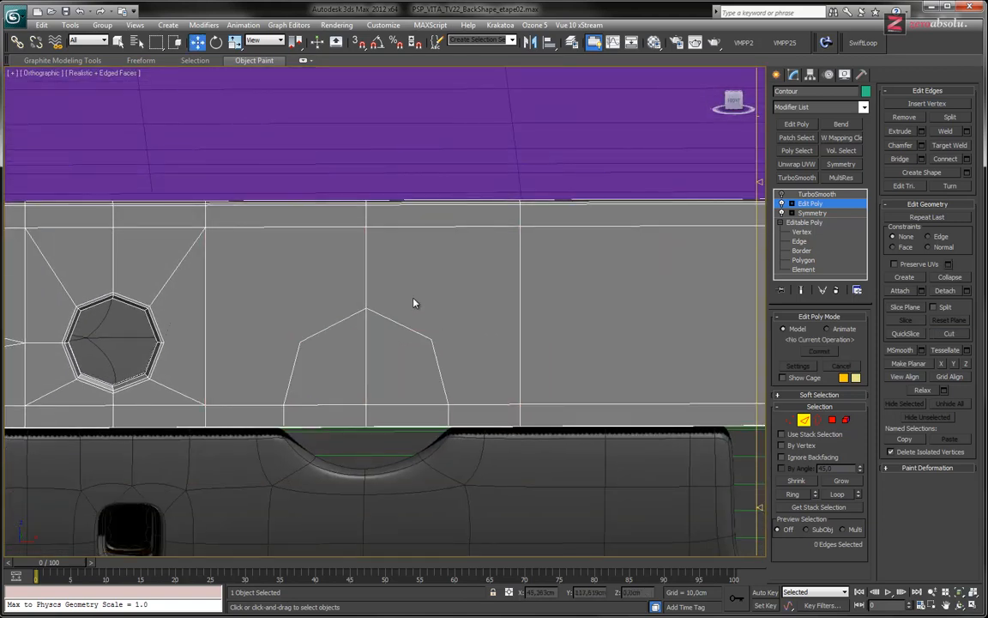
# Expand the Contour's Edit Poly sub-object levels and isolate the Contour from the rest of the model.
pyautogui.keyDown('alt'); pyautogui.moveTo(377, 324); pyautogui.dragTo(416, 331, button='middle'); pyautogui.keyUp('alt')
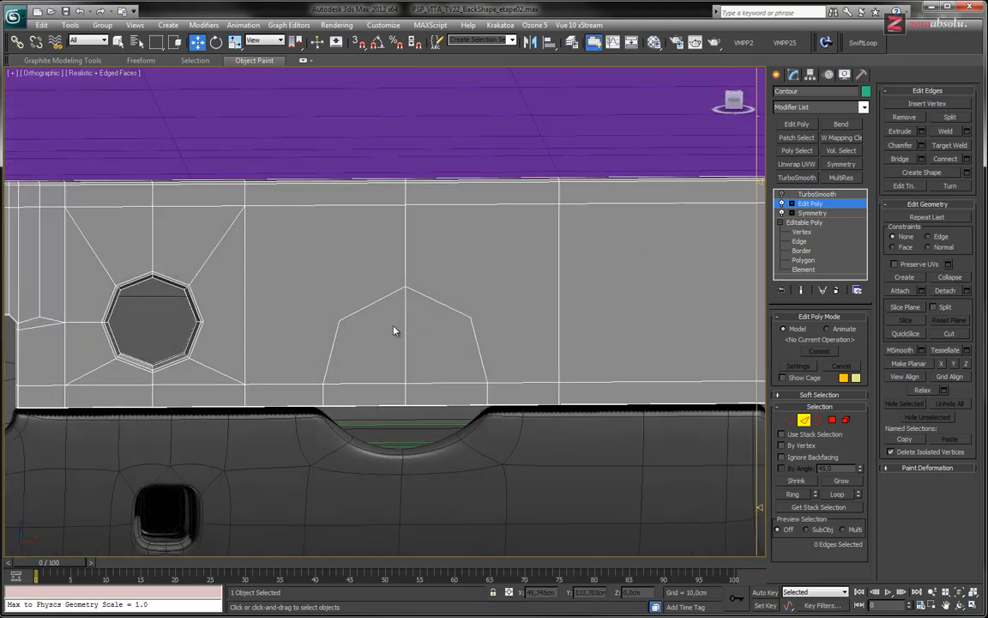
pyautogui.keyDown('alt'); pyautogui.moveTo(380, 337); pyautogui.dragTo(395, 354, button='middle'); pyautogui.keyUp('alt')
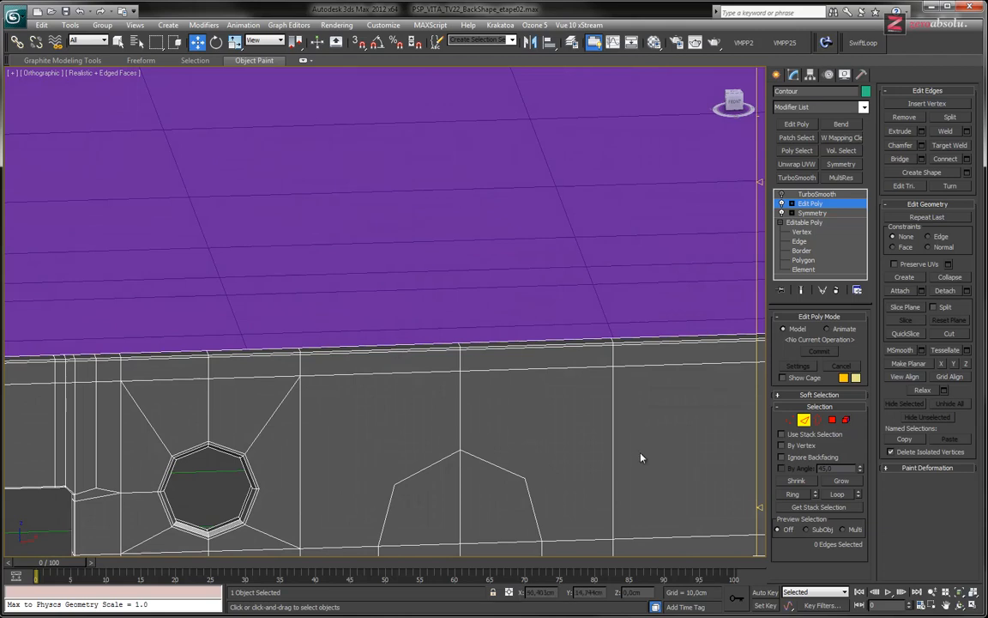
pyautogui.click(790, 203)
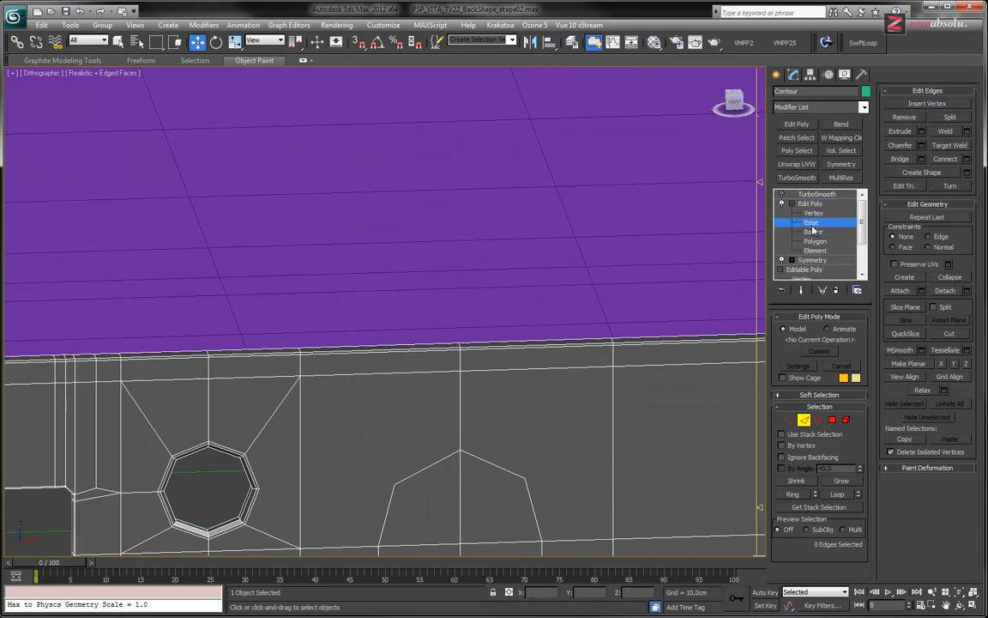
pyautogui.click(449, 458)
pyautogui.keyDown('alt'); pyautogui.moveTo(315, 435); pyautogui.dragTo(459, 445, button='middle'); pyautogui.keyUp('alt')
pyautogui.hotkey('alt', 'q')
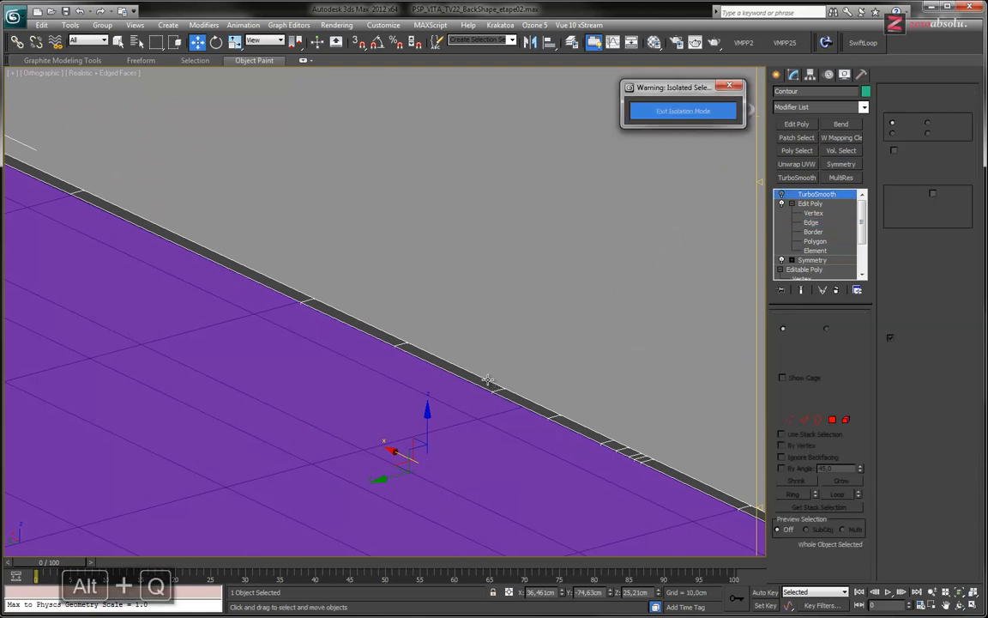
# Compare the Contour's uncut inner wall with the arch outline on the outer wall, in shaded and wireframe display.
pyautogui.keyDown('alt'); pyautogui.moveTo(509, 392); pyautogui.dragTo(572, 396, button='middle'); pyautogui.keyUp('alt')
pyautogui.moveTo(322, 257); pyautogui.dragTo(477, 386, button='middle')
pyautogui.scroll(3, 421, 375)
pyautogui.scroll(5, 422, 375)
pyautogui.moveTo(591, 448); pyautogui.dragTo(248, 273, button='middle')
pyautogui.scroll(-6, 447, 305)
pyautogui.scroll(6, 420, 311)
pyautogui.scroll(6, 374, 326)
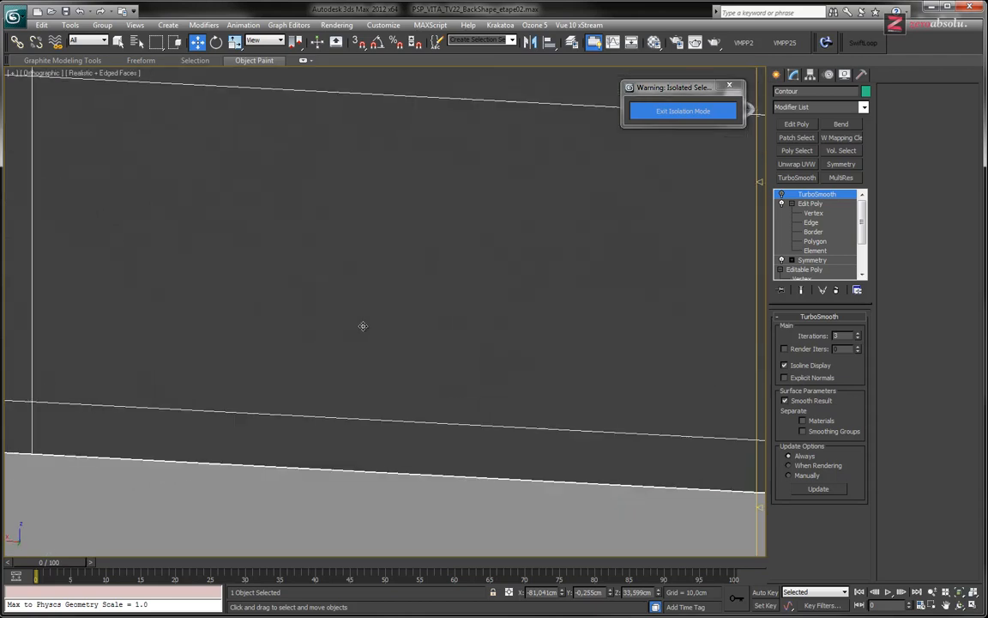
pyautogui.scroll(-3, 485, 336)
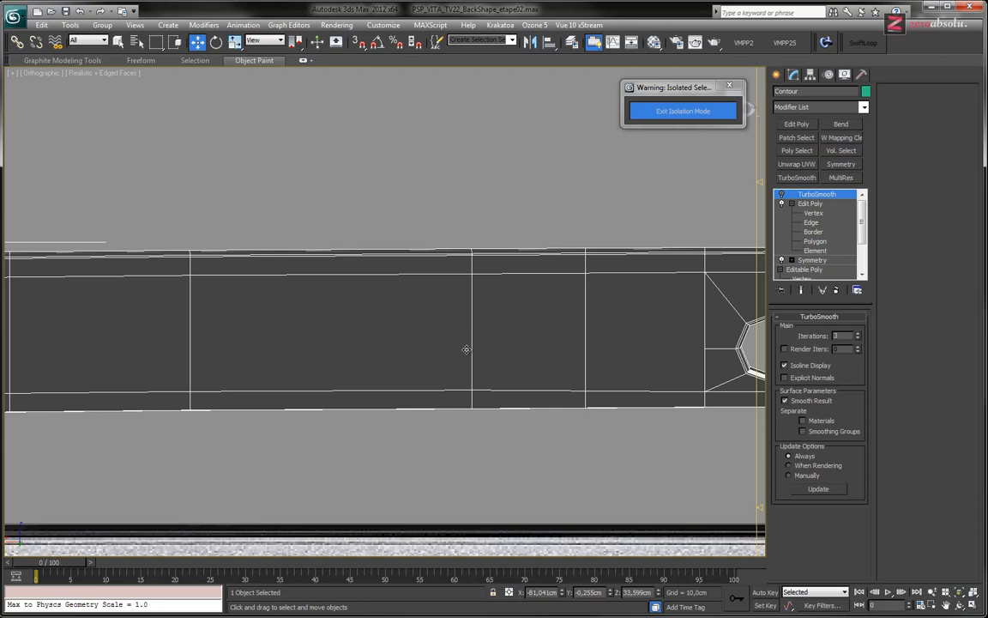
pyautogui.press('F3')
pyautogui.moveTo(556, 351); pyautogui.dragTo(380, 164, button='middle')
pyautogui.scroll(2, 375, 352)
pyautogui.keyDown('alt'); pyautogui.moveTo(383, 346); pyautogui.dragTo(430, 324, button='middle'); pyautogui.keyUp('alt')
pyautogui.scroll(2, 430, 324)
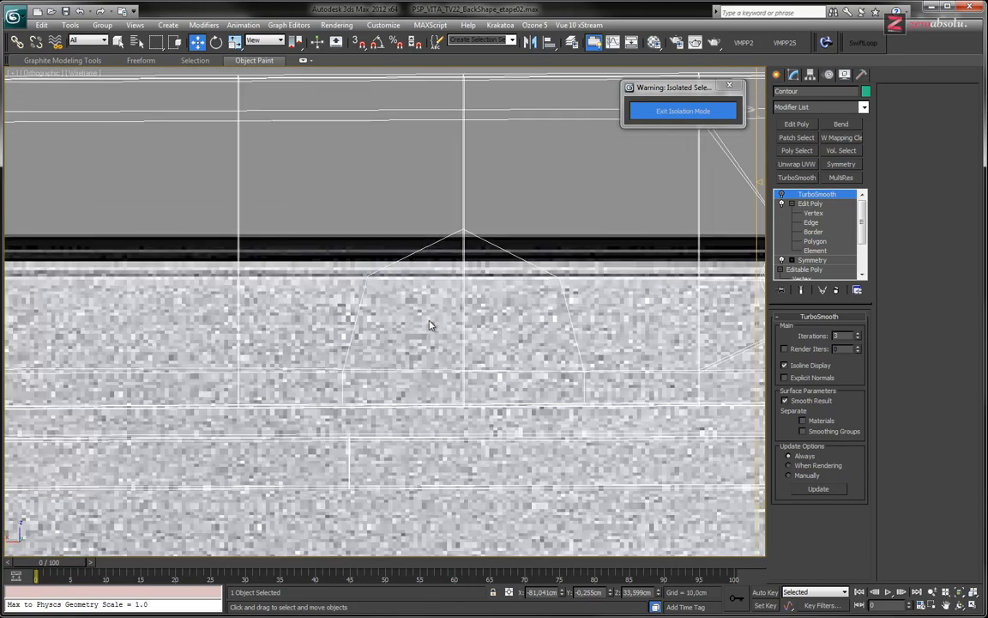
pyautogui.press('F3')
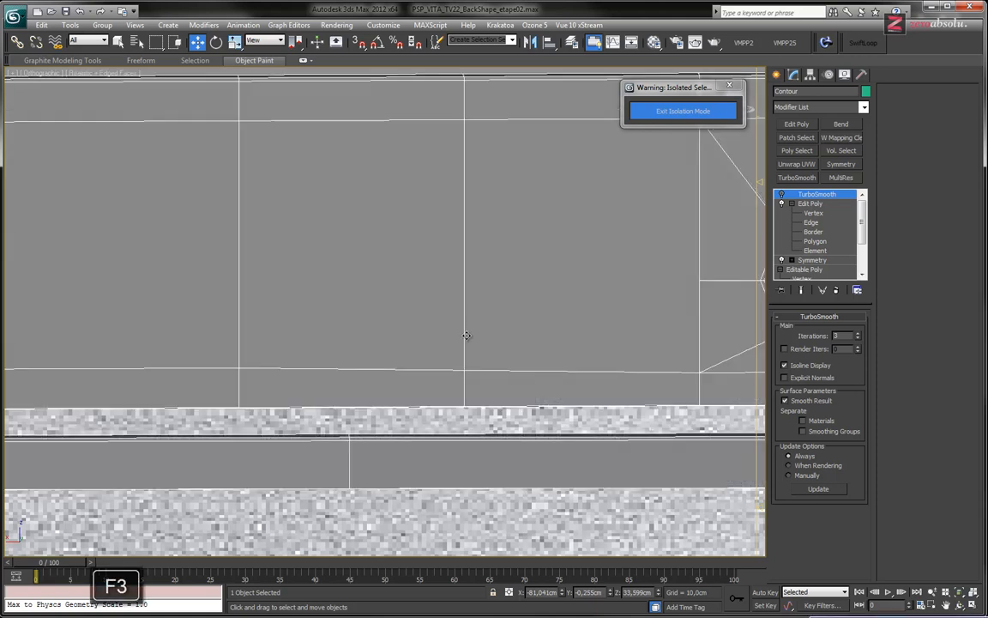
pyautogui.press('F3')
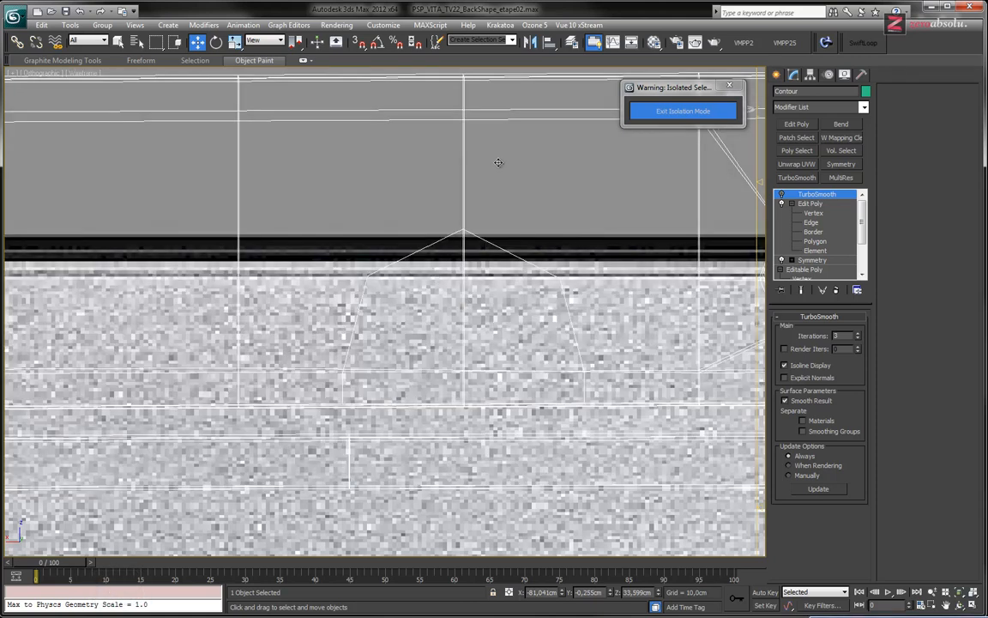
pyautogui.press('F3')
pyautogui.press('F3')
# Cut a matching arch into the Contour's inner wall, tracing the outer outline from one lower end over the peak to the other.
pyautogui.click(820, 213)
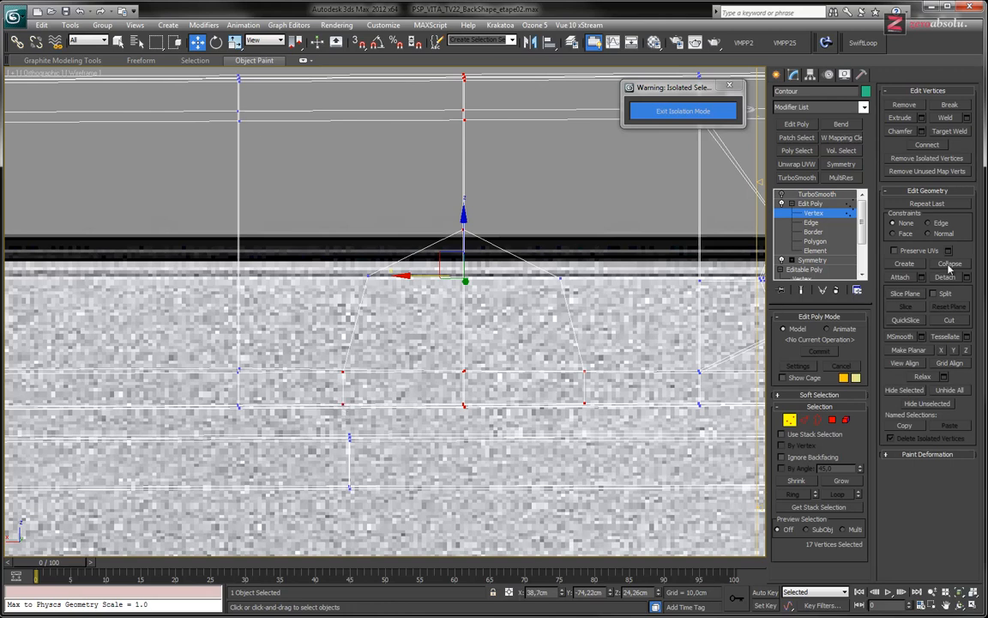
pyautogui.click(948, 319)
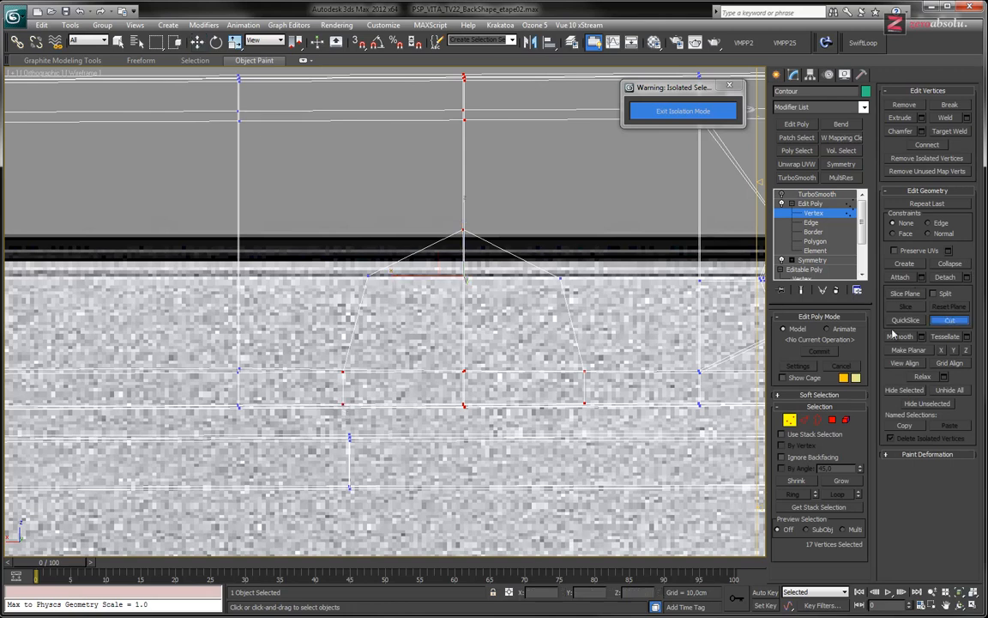
pyautogui.click(343, 404)
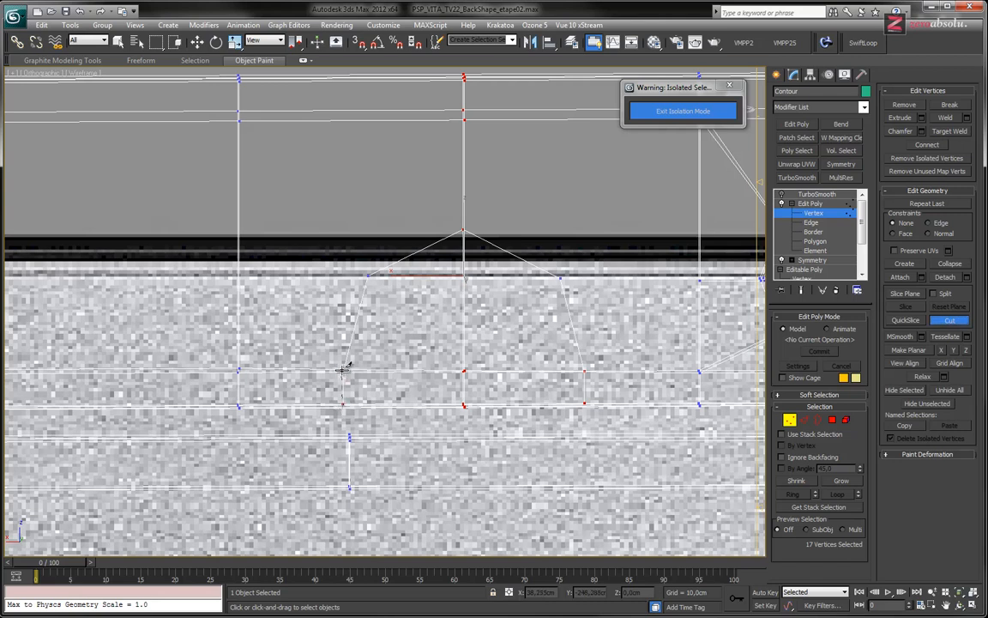
pyautogui.press('F3')
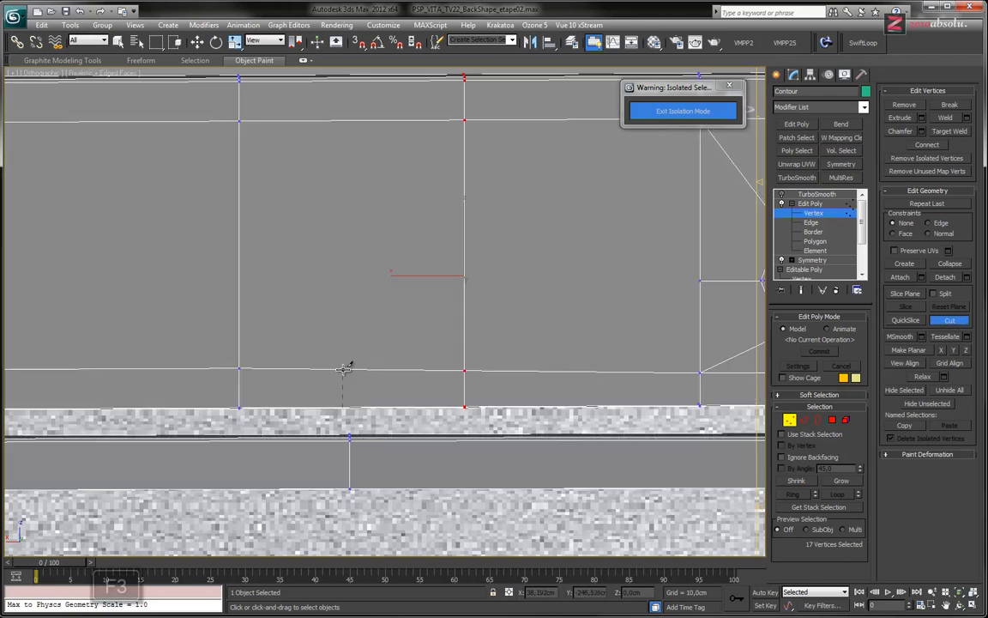
pyautogui.press('F3')
pyautogui.click(343, 370)
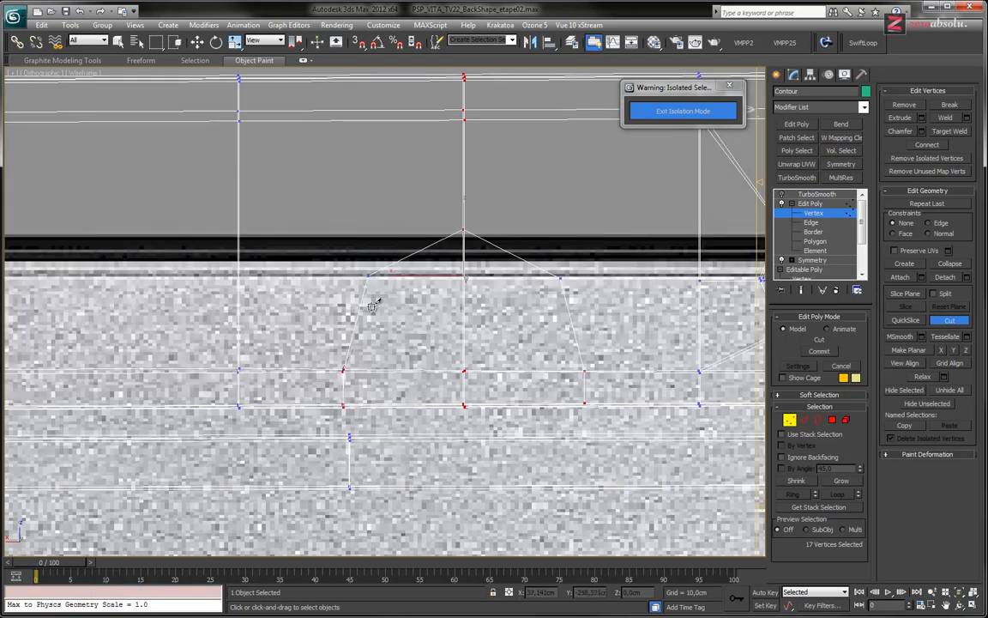
pyautogui.click(369, 275)
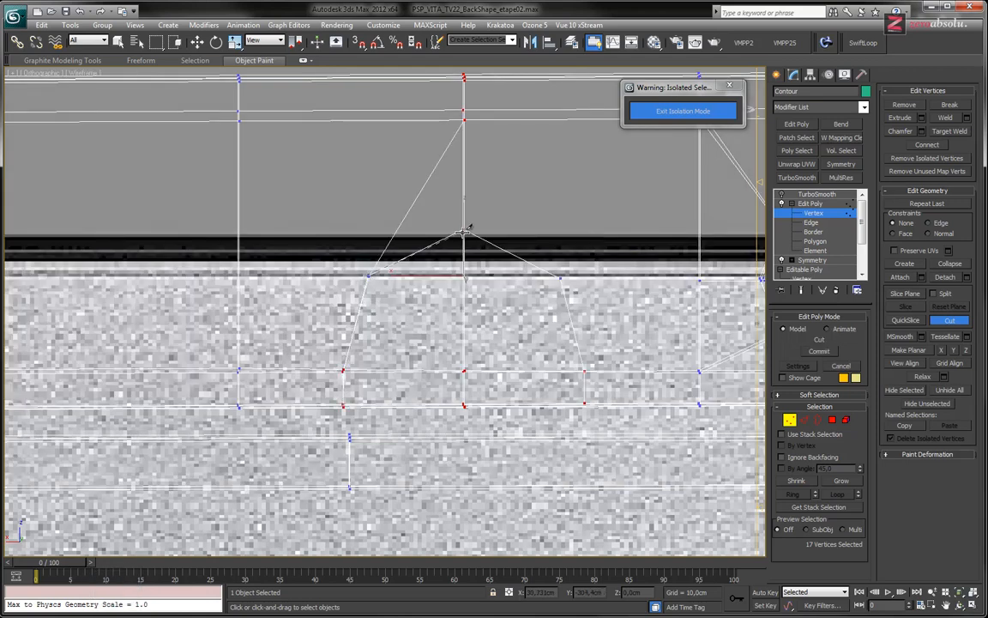
pyautogui.click(465, 229)
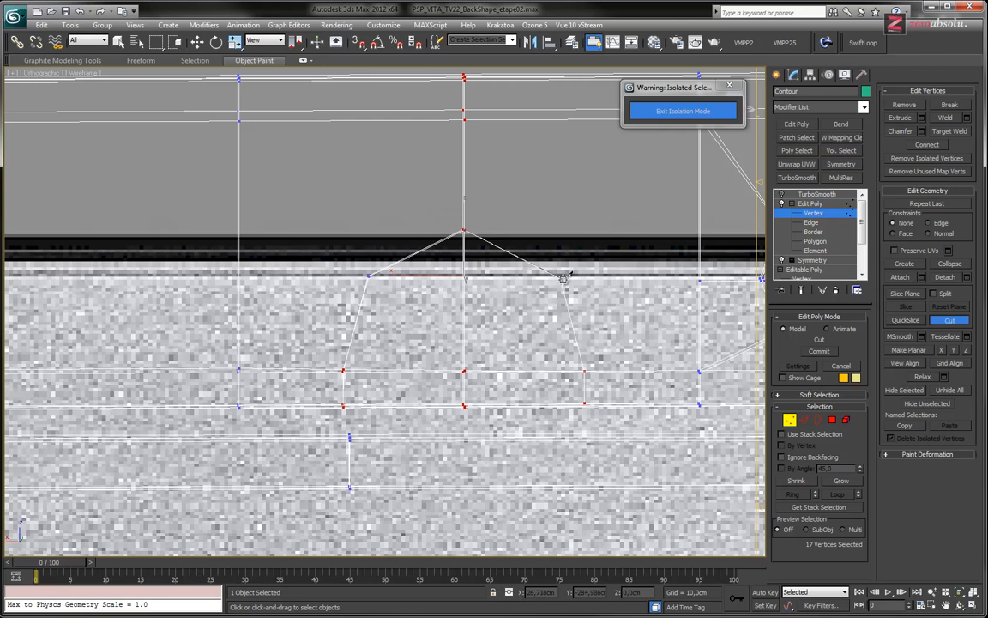
pyautogui.click(561, 276)
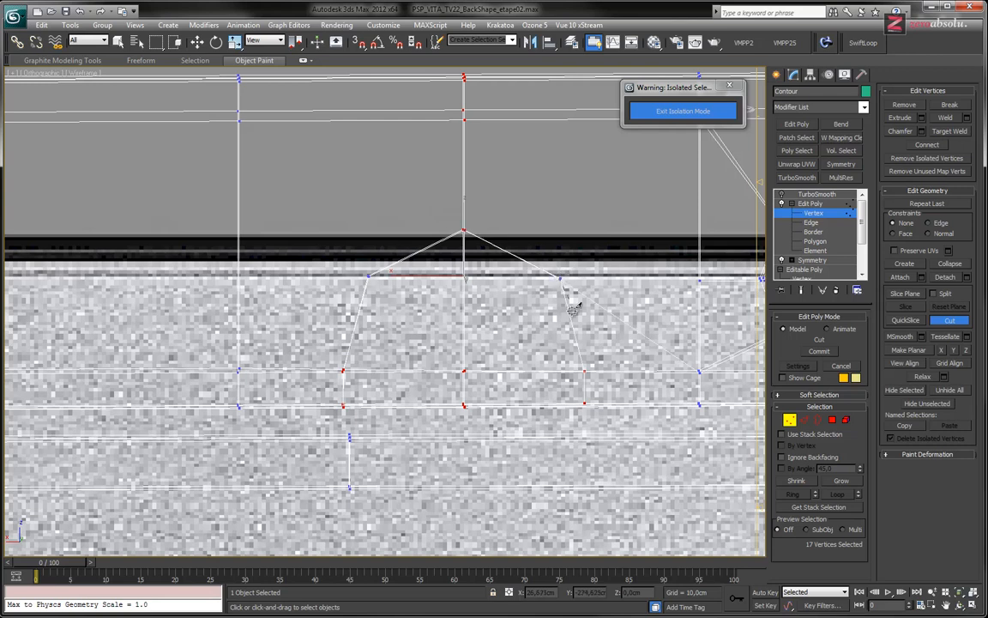
pyautogui.click(584, 372)
pyautogui.click(585, 404)
# Cut an edge across the Contour's lower rim, joining the inner and outer arch outlines at one end.
pyautogui.keyDown('alt'); pyautogui.moveTo(538, 353); pyautogui.dragTo(413, 304, button='middle'); pyautogui.keyUp('alt')
pyautogui.scroll(6, 377, 293)
pyautogui.keyDown('alt'); pyautogui.moveTo(367, 272); pyautogui.dragTo(532, 247, button='middle'); pyautogui.keyUp('alt')
pyautogui.scroll(3, 436, 309)
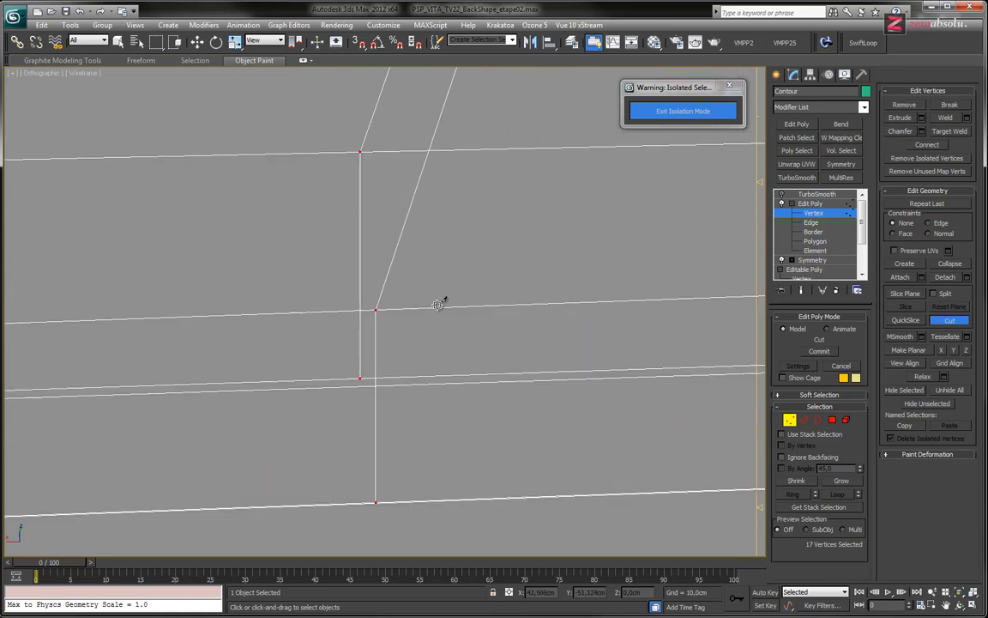
pyautogui.click(360, 385)
pyautogui.click(375, 503)
pyautogui.rightClick(375, 503)
# Cut a short edge across the thin bevel strip to link the two open vertices at that end of the arch.
pyautogui.keyDown('alt'); pyautogui.moveTo(419, 433); pyautogui.dragTo(435, 221, button='middle'); pyautogui.keyUp('alt')
pyautogui.moveTo(510, 500); pyautogui.dragTo(411, 295, button='middle')
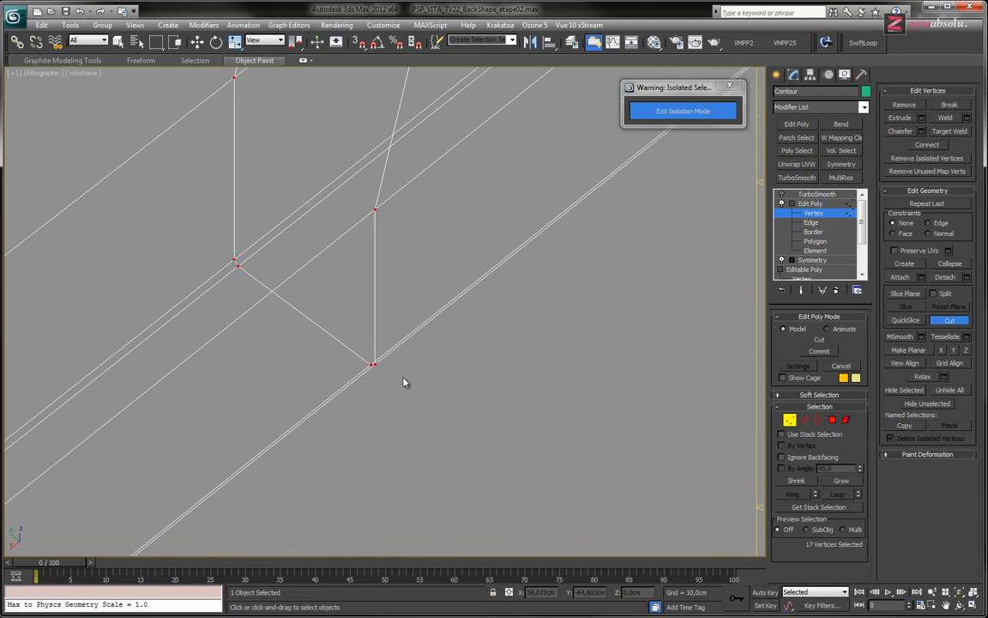
pyautogui.press('w')
pyautogui.moveTo(338, 332); pyautogui.dragTo(340, 331)
pyautogui.keyDown('alt'); pyautogui.moveTo(339, 332); pyautogui.dragTo(566, 286, button='middle'); pyautogui.keyUp('alt')
pyautogui.press('F3')
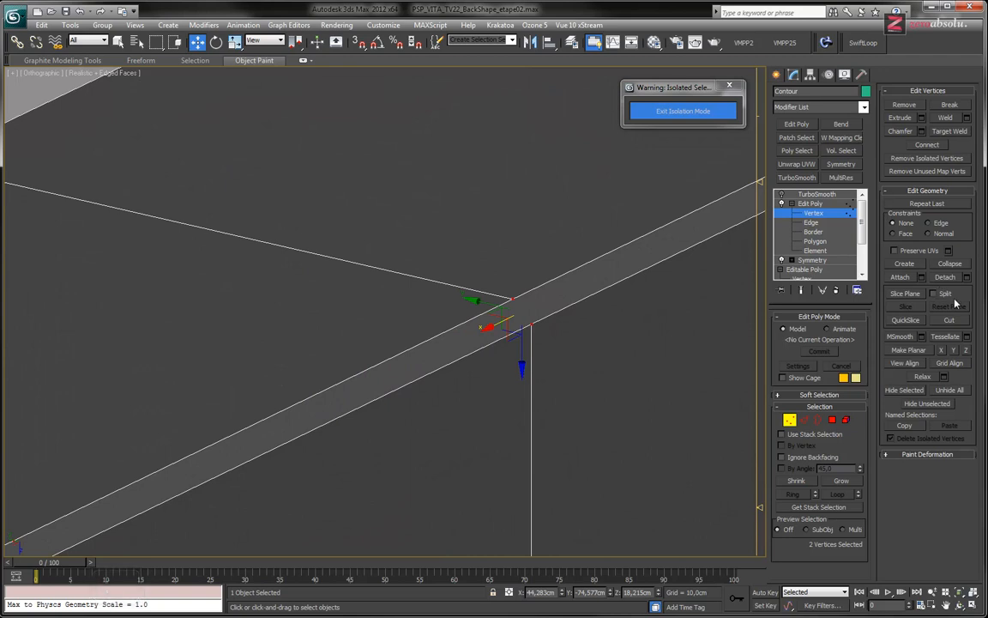
pyautogui.hotkey('alt', 'c')
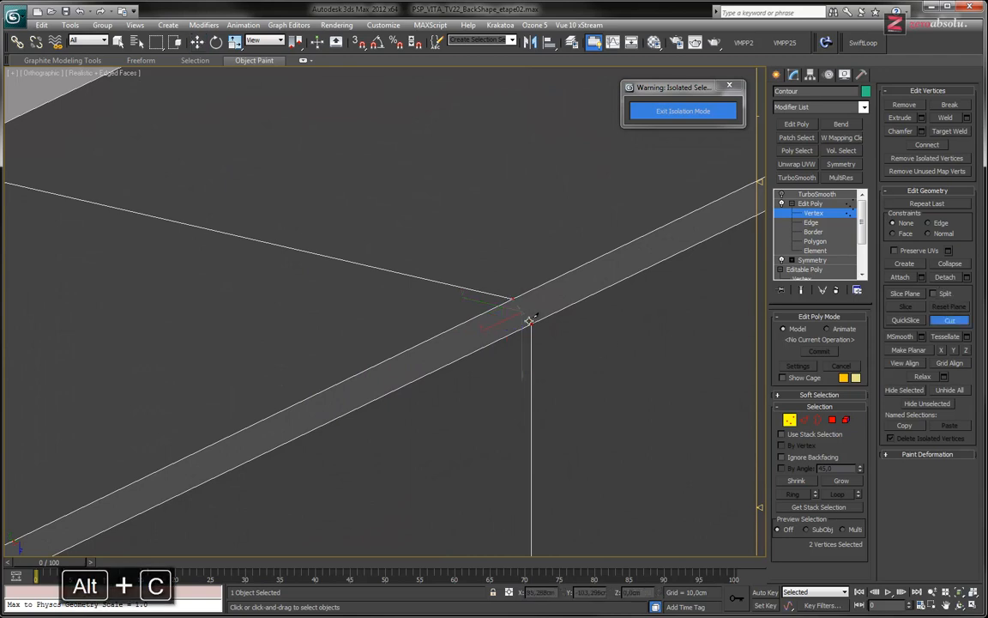
pyautogui.click(531, 324)
pyautogui.moveTo(578, 255); pyautogui.dragTo(448, 287, button='middle')
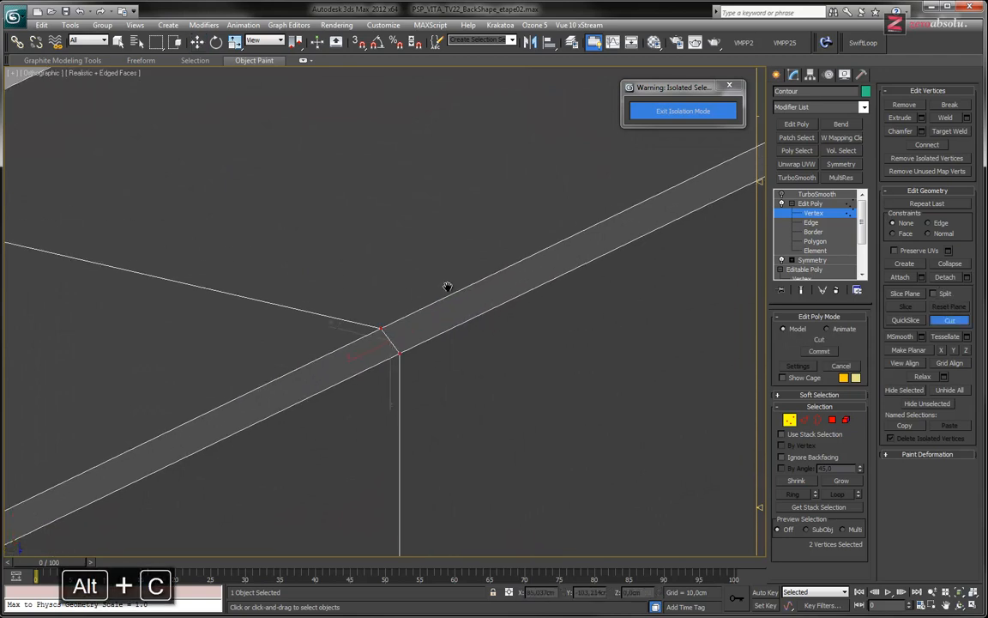
pyautogui.scroll(-4, 453, 284)
pyautogui.moveTo(607, 245); pyautogui.dragTo(258, 395, button='middle')
pyautogui.scroll(-6, 319, 366)
pyautogui.moveTo(483, 309); pyautogui.dragTo(441, 395, button='middle')
pyautogui.scroll(6, 489, 329)
pyautogui.scroll(2, 486, 314)
pyautogui.scroll(-4, 487, 314)
pyautogui.rightClick(344, 324)
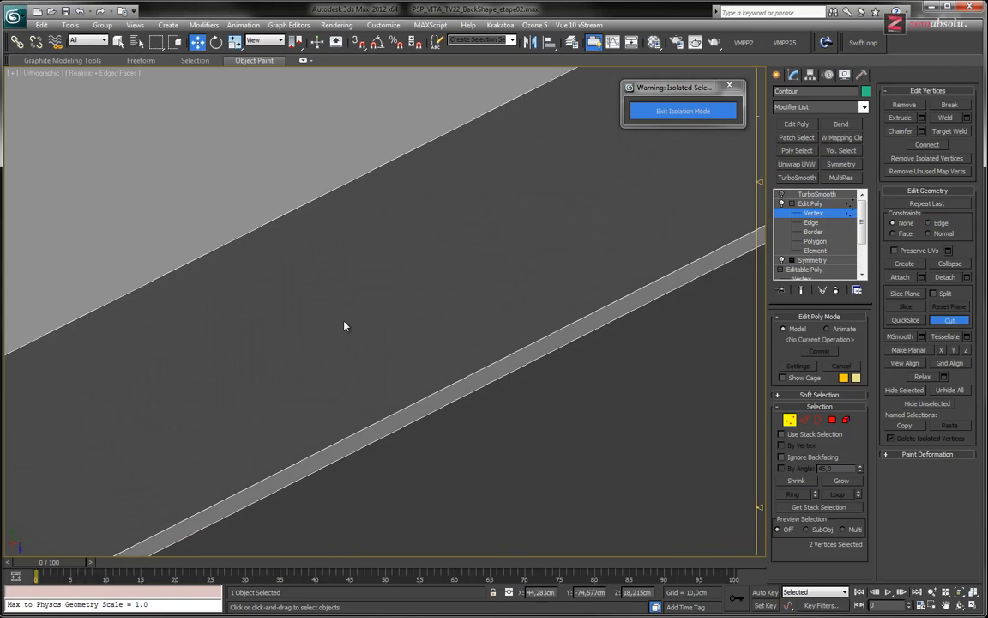
# Cut across the lower rim and its thin bevel strip at the arch's other end, joining the inner and outer outlines.
pyautogui.scroll(-2, 367, 329)
pyautogui.moveTo(554, 288); pyautogui.dragTo(556, 290)
pyautogui.keyDown('alt'); pyautogui.moveTo(498, 306); pyautogui.dragTo(409, 379, button='middle'); pyautogui.keyUp('alt')
pyautogui.keyDown('alt'); pyautogui.moveTo(410, 378); pyautogui.dragTo(435, 387, button='middle'); pyautogui.keyUp('alt')
pyautogui.scroll(5, 412, 366)
pyautogui.scroll(2, 411, 366)
pyautogui.moveTo(478, 320)
pyautogui.keyDown('alt'); pyautogui.mouseDown(button='middle')
pyautogui.moveTo(474, 331)
pyautogui.moveTo(479, 323)
pyautogui.mouseUp(button='middle'); pyautogui.keyUp('alt')
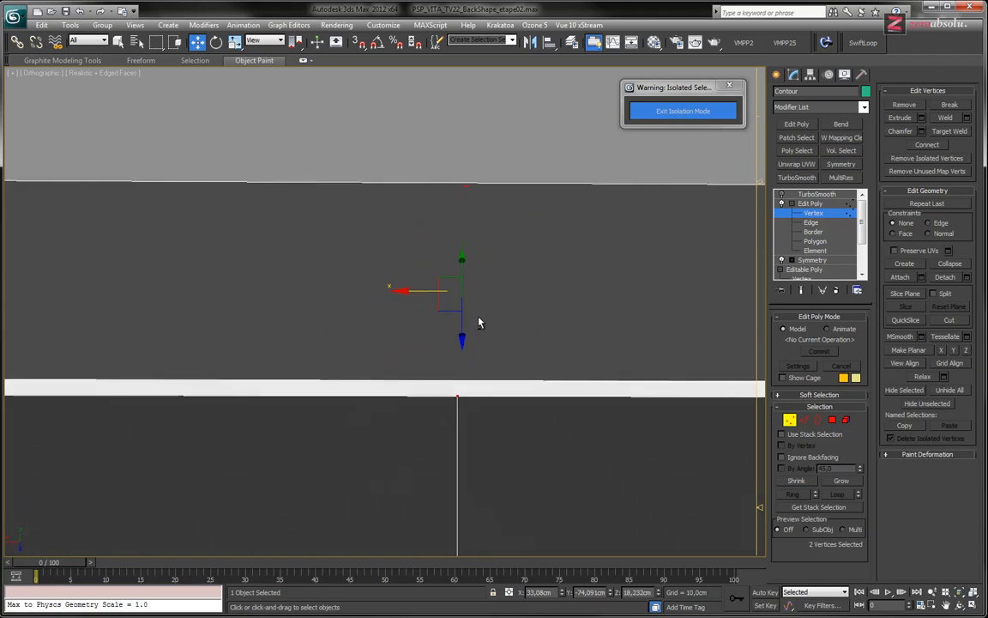
pyautogui.hotkey('alt', 'c')
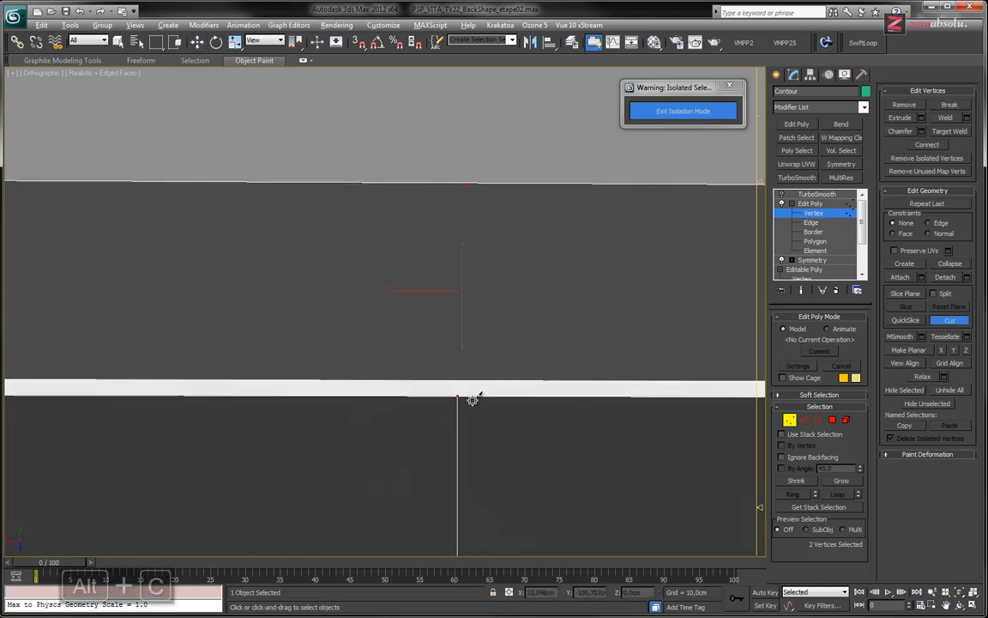
pyautogui.click(458, 380)
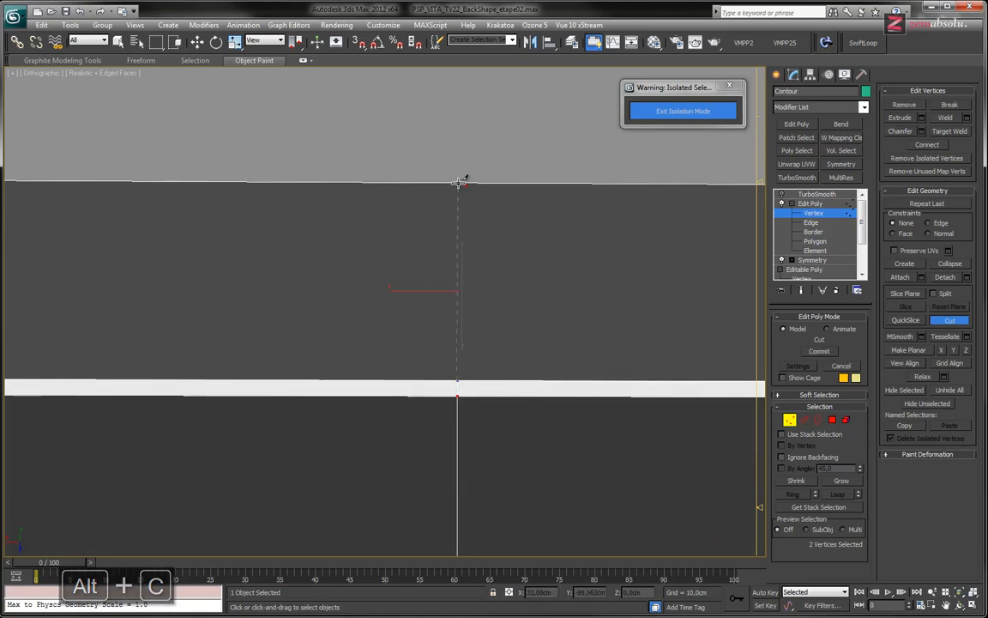
pyautogui.click(464, 183)
pyautogui.rightClick(463, 183)
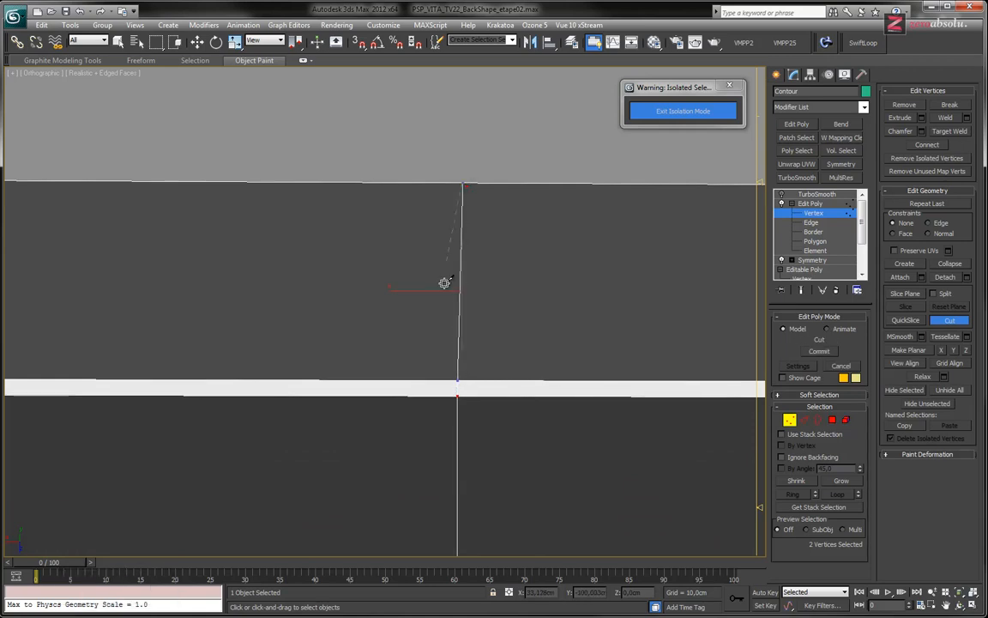
pyautogui.keyDown('alt'); pyautogui.moveTo(455, 239); pyautogui.dragTo(458, 199, button='middle'); pyautogui.keyUp('alt')
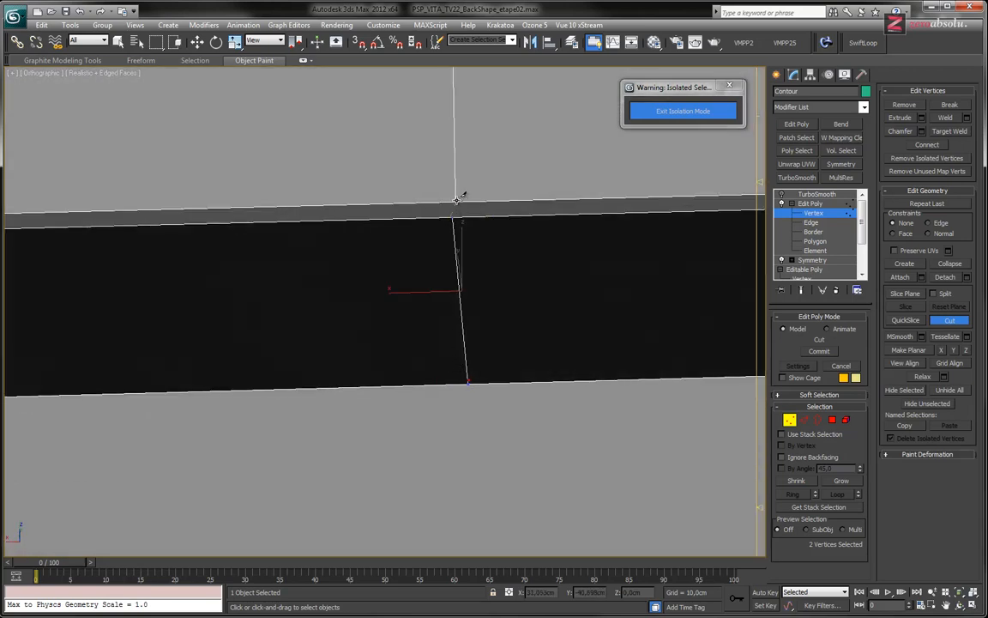
pyautogui.keyDown('alt'); pyautogui.moveTo(422, 163); pyautogui.dragTo(469, 358, button='middle'); pyautogui.keyUp('alt')
# Delete the polygons enclosed by the arch on both walls and the lower rim to open the headphone jack.
pyautogui.scroll(-5, 471, 335)
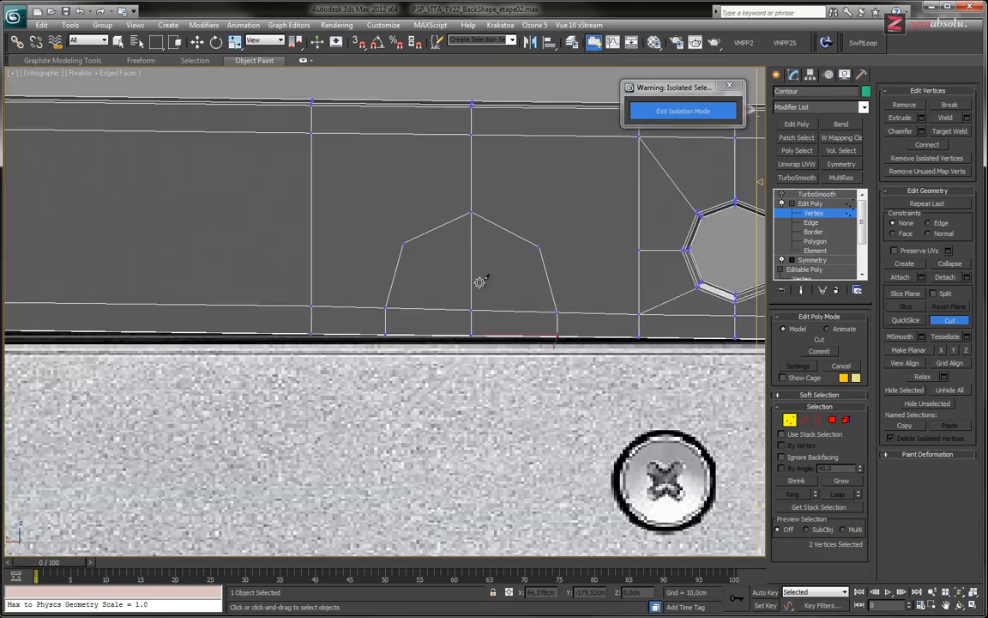
pyautogui.keyDown('alt'); pyautogui.moveTo(457, 311); pyautogui.dragTo(444, 348, button='middle'); pyautogui.keyUp('alt')
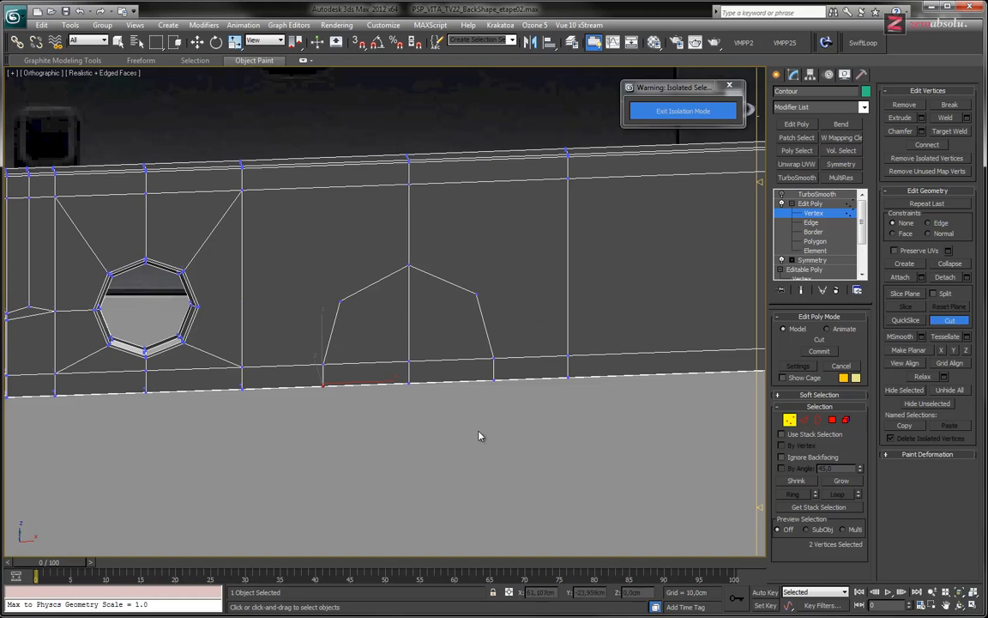
pyautogui.moveTo(364, 350); pyautogui.dragTo(375, 360, button='middle')
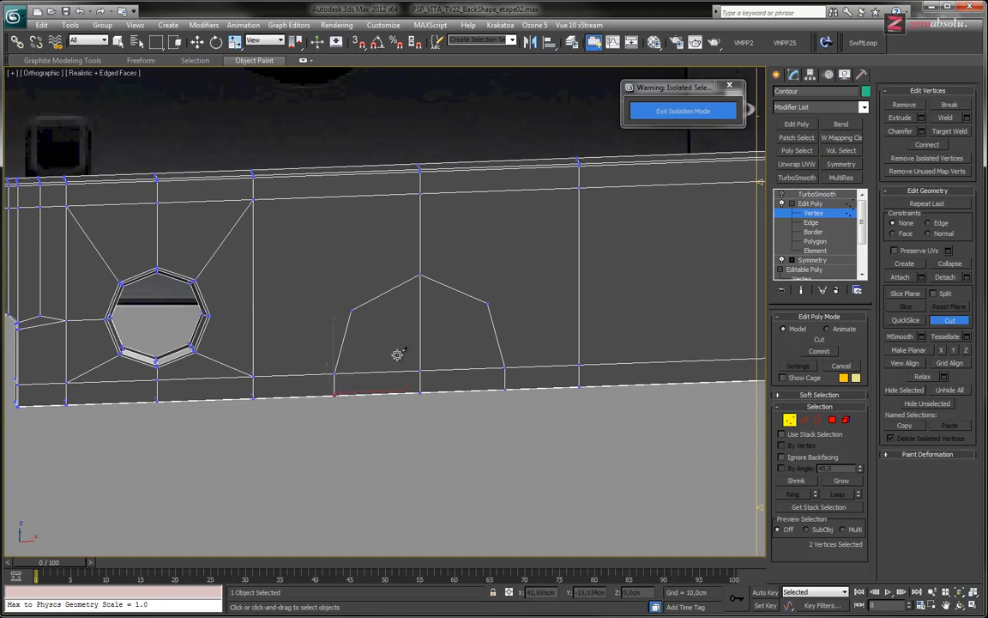
pyautogui.press('w')
pyautogui.click(813, 231)
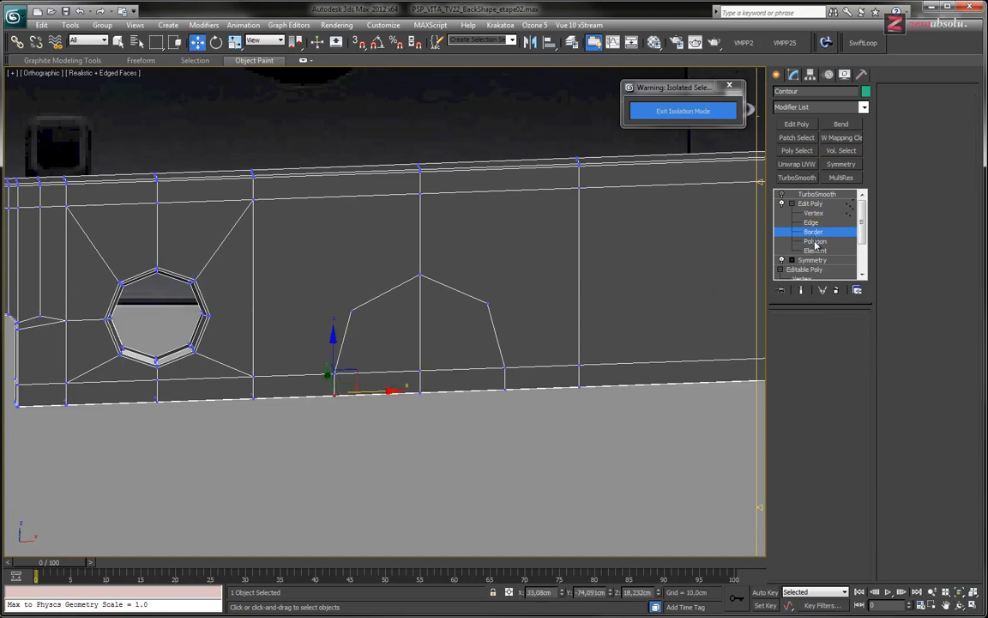
pyautogui.click(815, 243)
pyautogui.moveTo(449, 413); pyautogui.dragTo(407, 367)
pyautogui.keyDown('alt'); pyautogui.moveTo(407, 367); pyautogui.dragTo(441, 422, button='middle'); pyautogui.keyUp('alt')
pyautogui.press('Delete')
pyautogui.keyDown('alt'); pyautogui.moveTo(390, 387); pyautogui.dragTo(465, 366, button='middle'); pyautogui.keyUp('alt')
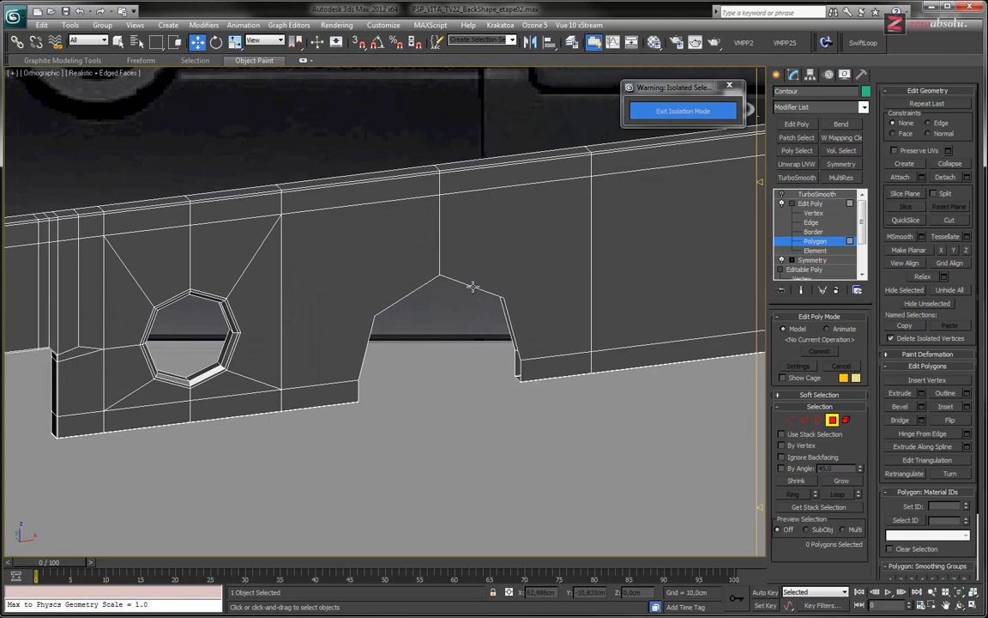
# Select the headphone jack opening's border on the Contour and chamfer it by 1.291 cm.
pyautogui.click(474, 285)
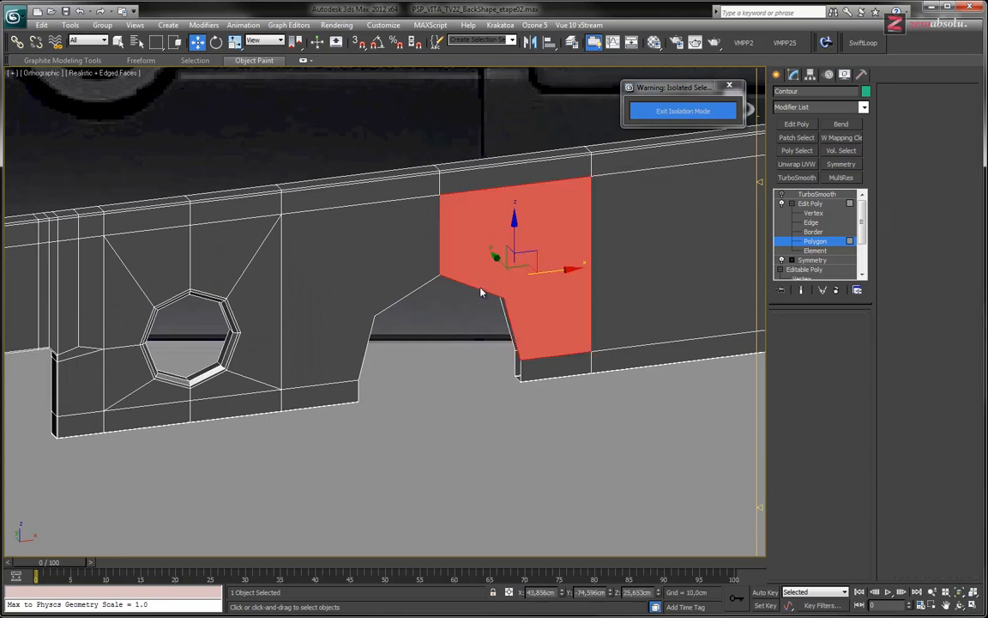
pyautogui.press('2')
pyautogui.click(480, 294)
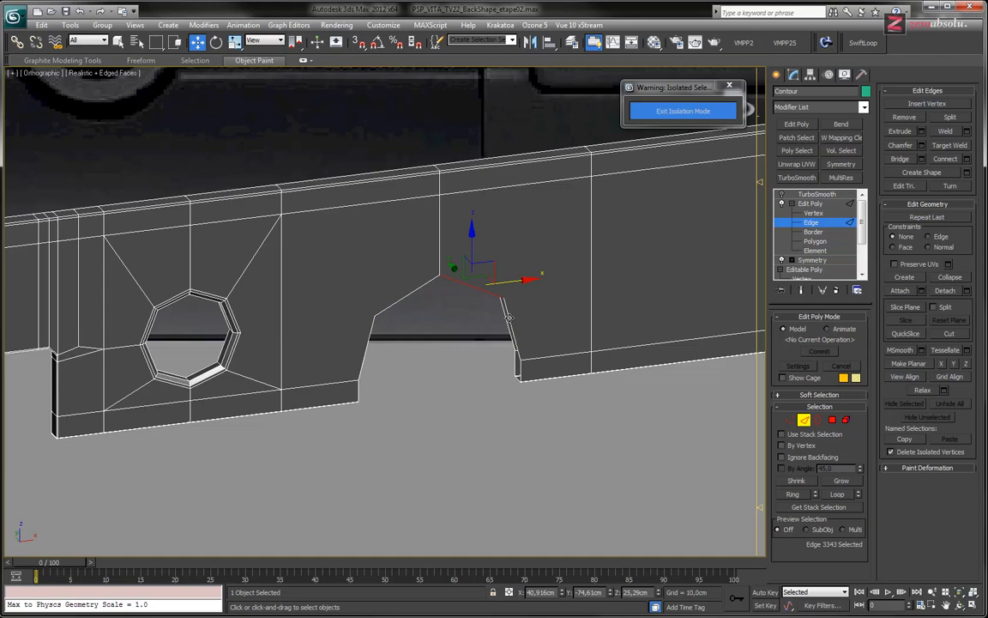
pyautogui.click(813, 232)
pyautogui.click(508, 311)
pyautogui.keyDown('alt'); pyautogui.moveTo(497, 325); pyautogui.dragTo(469, 286, button='middle'); pyautogui.keyUp('alt')
pyautogui.scroll(3, 451, 315)
pyautogui.click(919, 118)
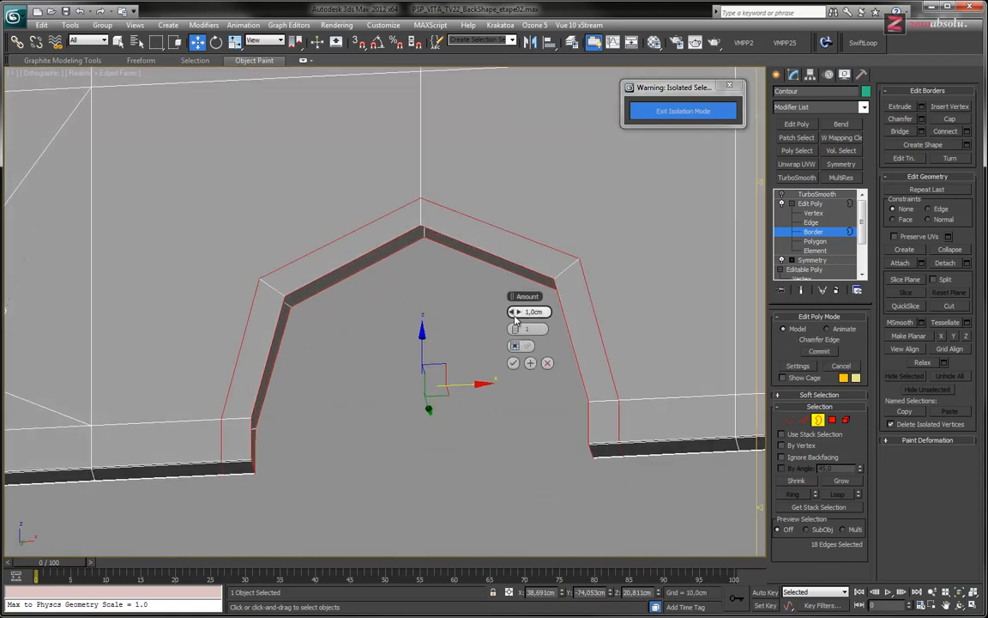
pyautogui.moveTo(515, 311)
pyautogui.mouseDown()
pyautogui.moveTo(500, 313)
pyautogui.moveTo(516, 287)
pyautogui.moveTo(521, 313)
pyautogui.moveTo(481, 283)
pyautogui.moveTo(526, 316)
pyautogui.mouseUp()
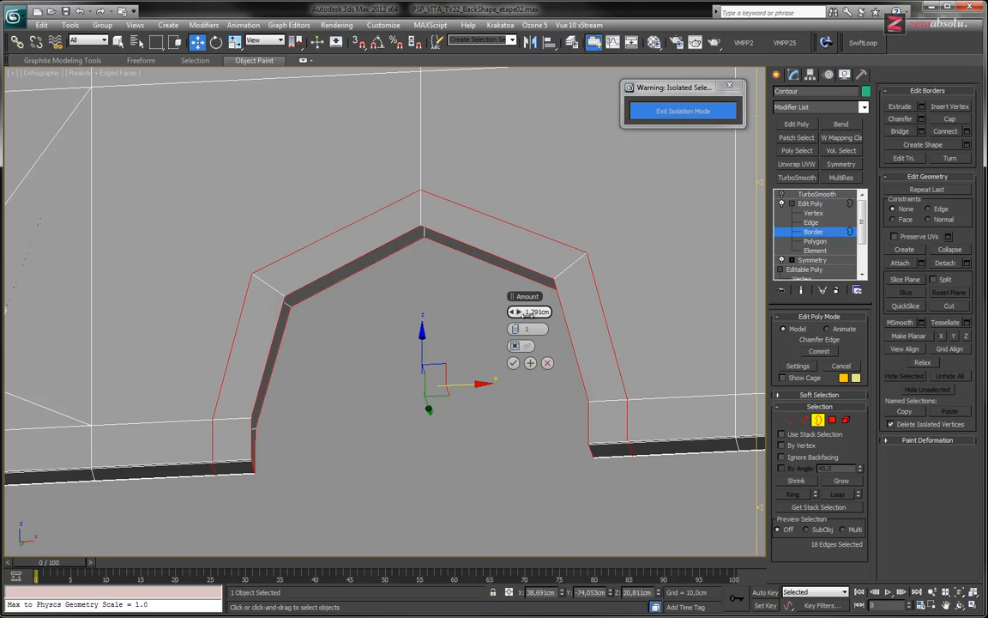
pyautogui.click(513, 363)
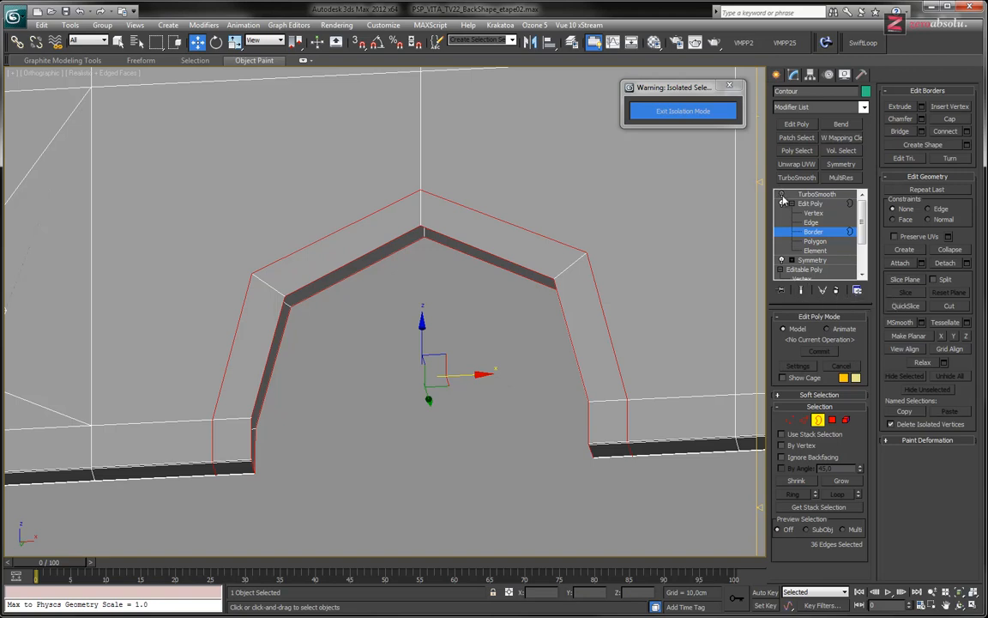
# Preview the arch opening with the smoothing applied from the front, then return to the unsmoothed mesh.
pyautogui.click(803, 290)
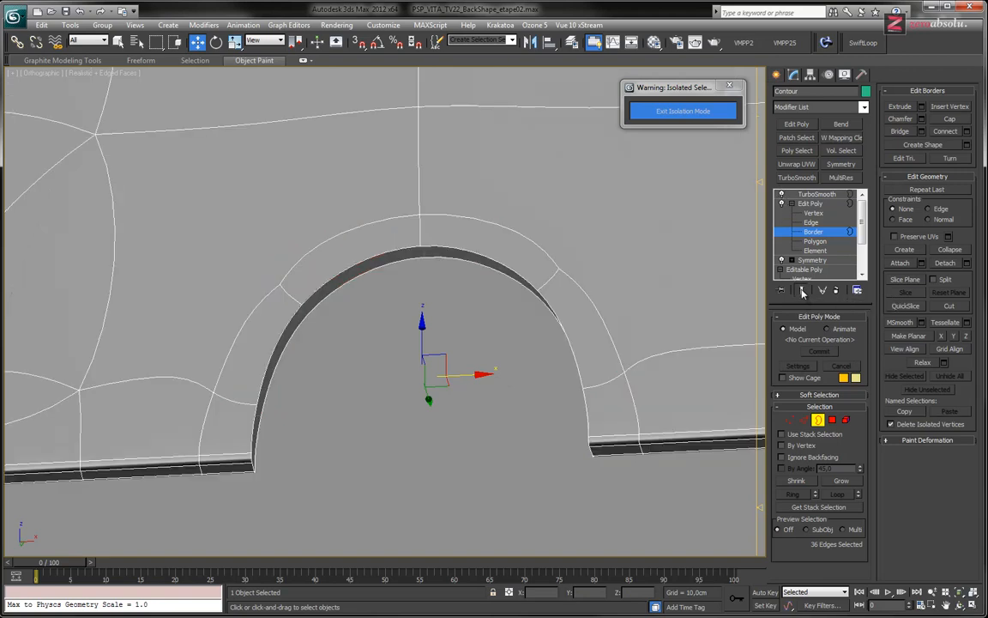
pyautogui.press('f')
pyautogui.keyDown('alt'); pyautogui.moveTo(476, 268); pyautogui.dragTo(485, 262, button='middle'); pyautogui.keyUp('alt')
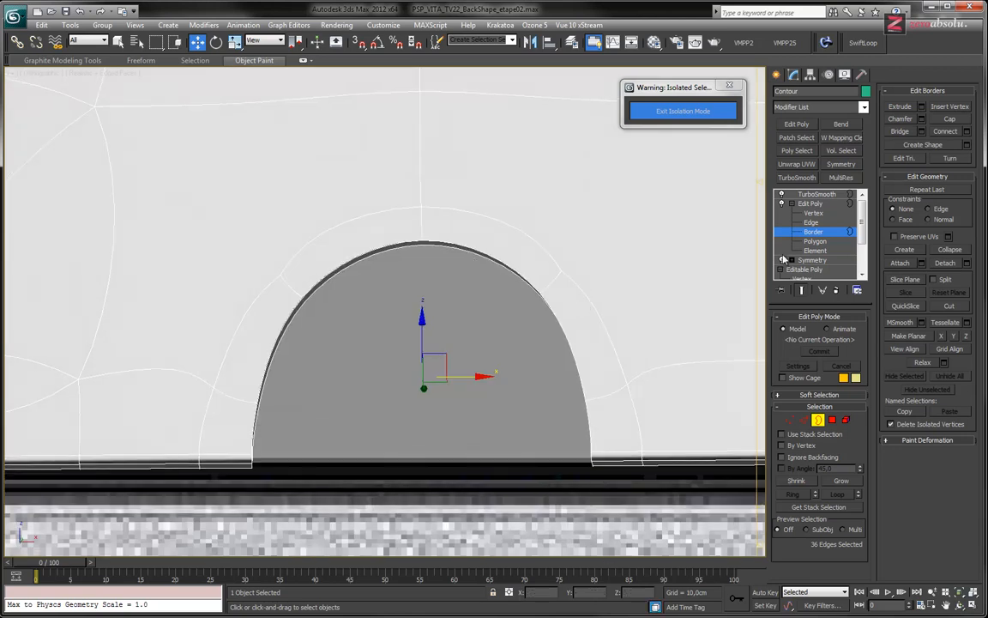
pyautogui.click(802, 290)
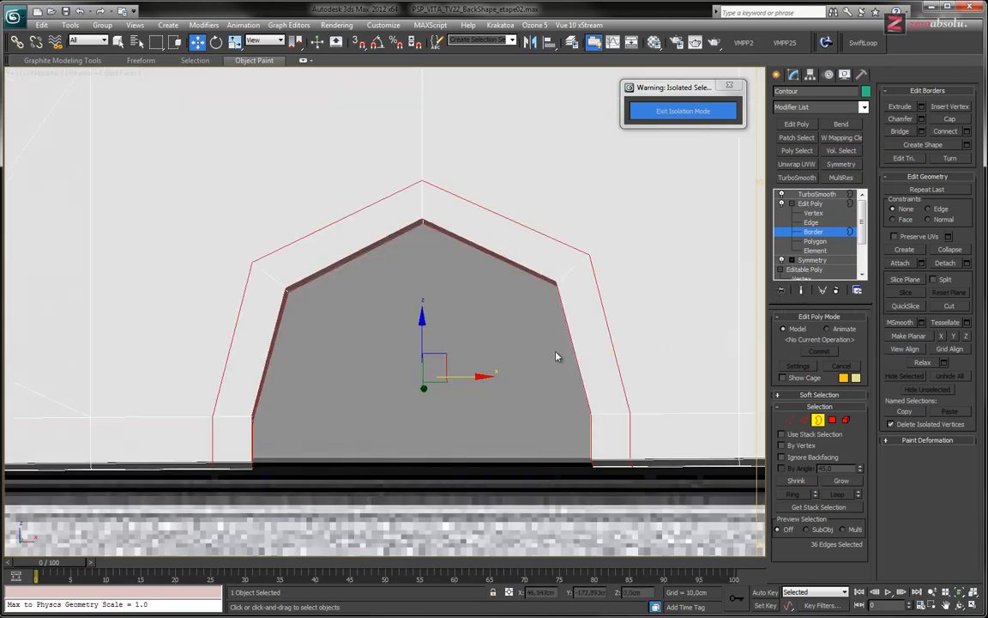
# Deselect the chamfered support outline around the arch, keeping only the opening's own border edges selected.
pyautogui.moveTo(555, 350); pyautogui.dragTo(529, 299, button='middle')
pyautogui.keyDown('alt'); pyautogui.moveTo(564, 354); pyautogui.dragTo(624, 405); pyautogui.keyUp('alt')
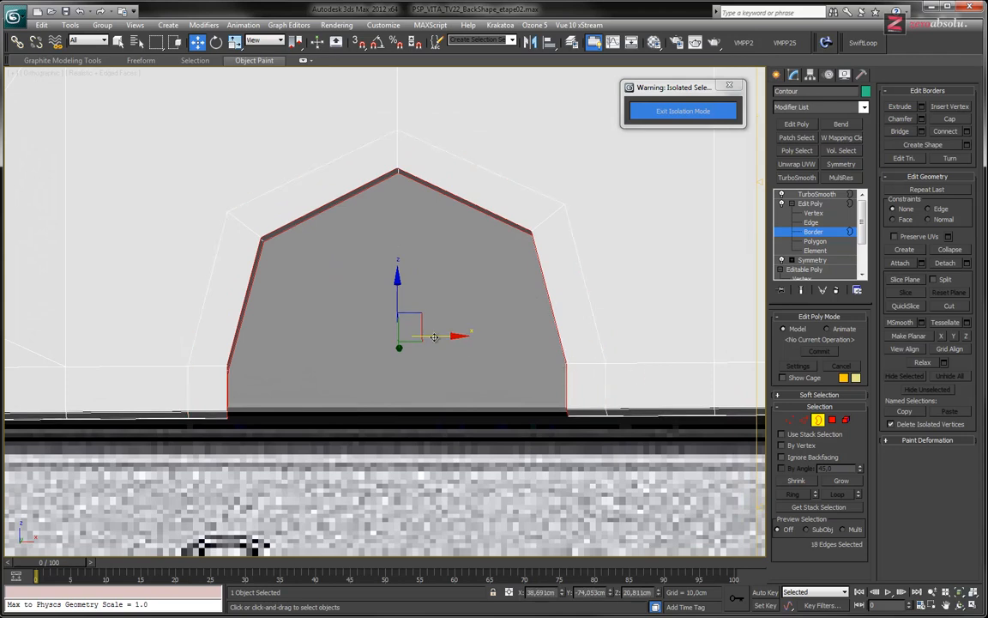
pyautogui.moveTo(295, 322); pyautogui.dragTo(399, 351, button='middle')
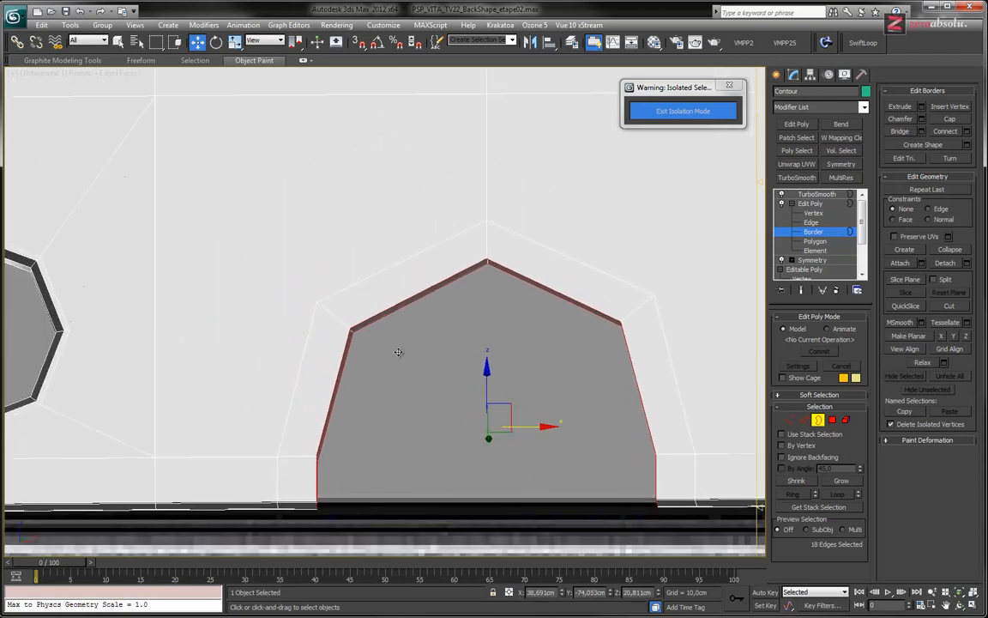
pyautogui.scroll(-2, 357, 294)
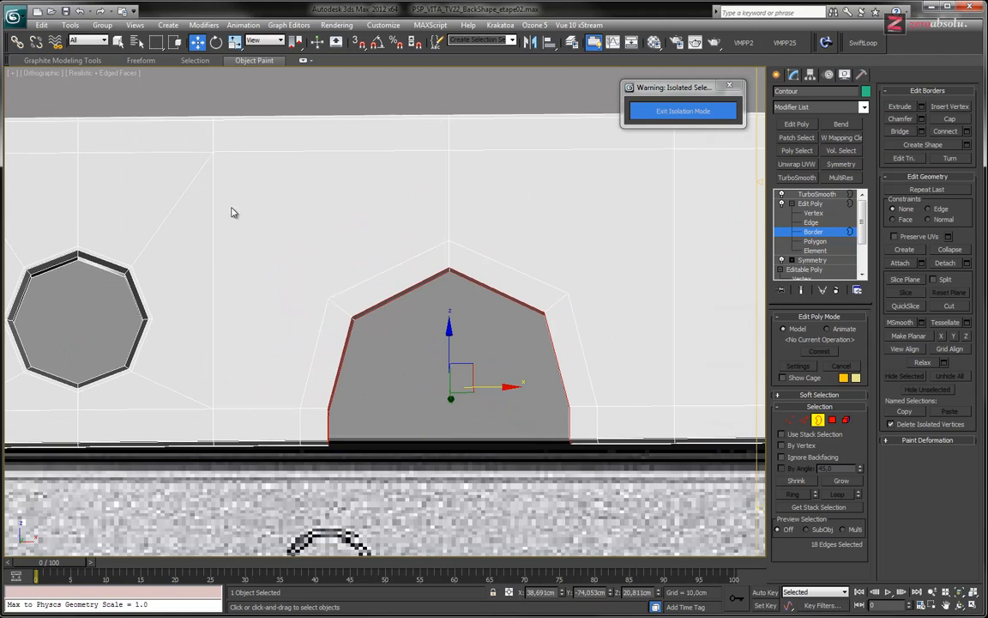
pyautogui.moveTo(600, 256)
pyautogui.keyDown('alt'); pyautogui.mouseDown(button='middle')
pyautogui.moveTo(587, 288)
pyautogui.moveTo(603, 291)
pyautogui.moveTo(586, 286)
pyautogui.moveTo(594, 249)
pyautogui.mouseUp(button='middle'); pyautogui.keyUp('alt')
pyautogui.keyDown('alt'); pyautogui.moveTo(459, 264); pyautogui.dragTo(329, 286, button='middle'); pyautogui.keyUp('alt')
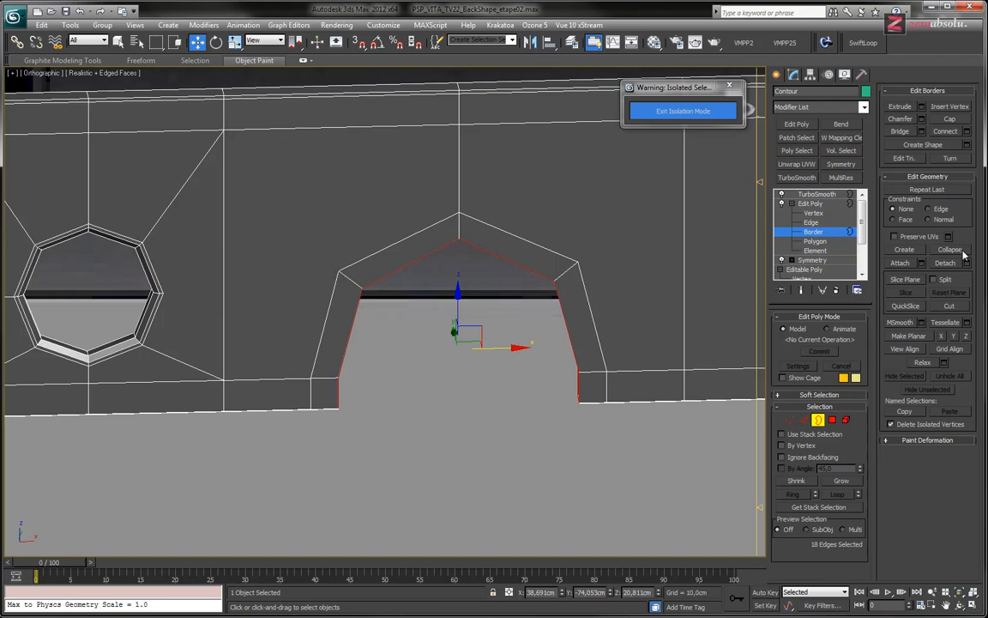
# Cut diagonal edges from the support outline's two upper corners to the nearest grid vertices on the wall.
pyautogui.click(950, 306)
pyautogui.moveTo(583, 225); pyautogui.dragTo(538, 273, button='middle')
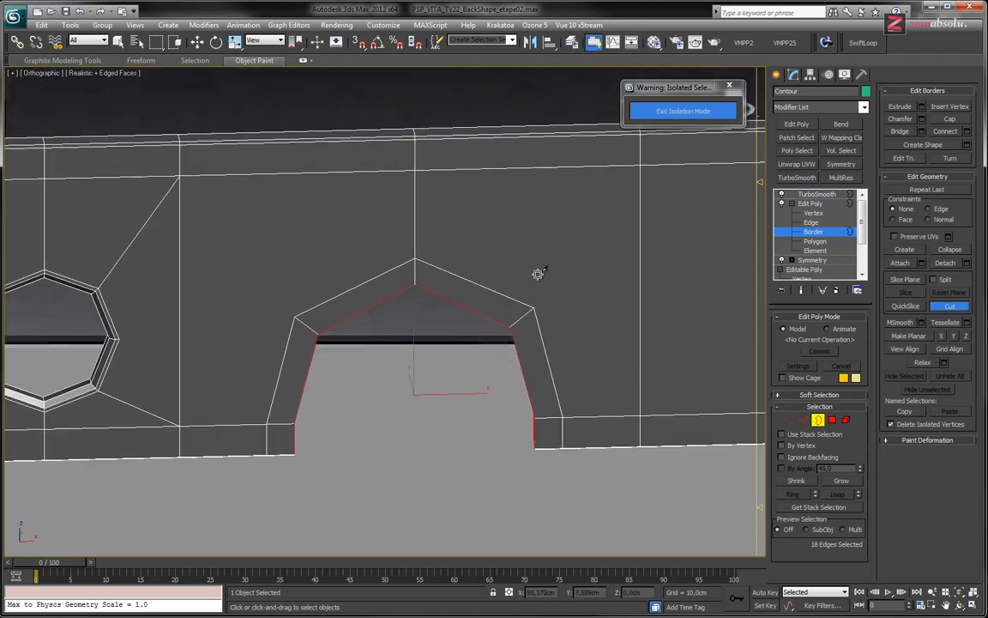
pyautogui.click(640, 163)
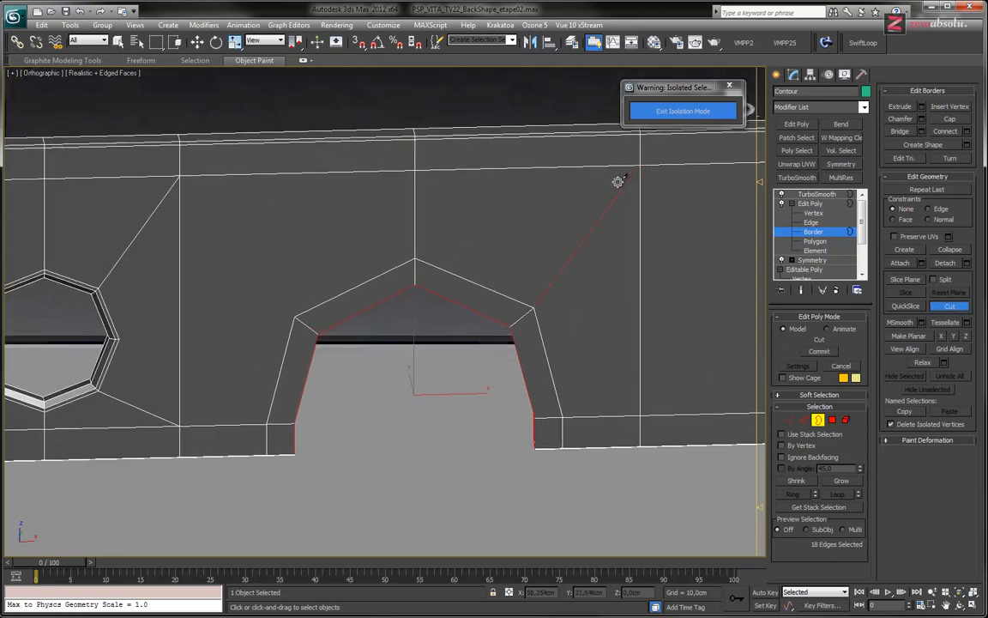
pyautogui.click(294, 316)
pyautogui.keyDown('alt'); pyautogui.moveTo(417, 311); pyautogui.dragTo(404, 264, button='middle'); pyautogui.keyUp('alt')
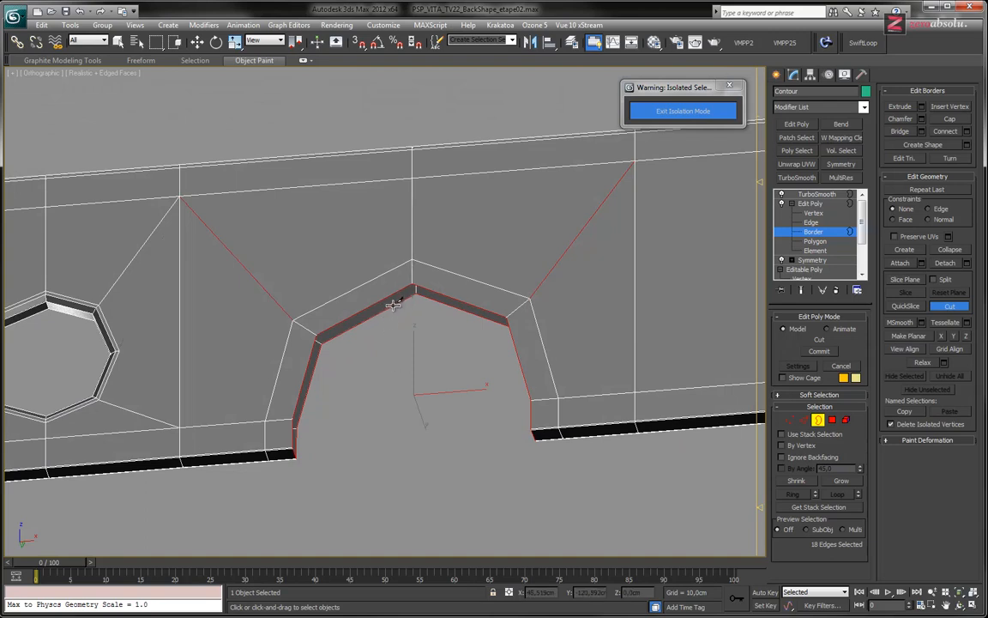
pyautogui.press('w')
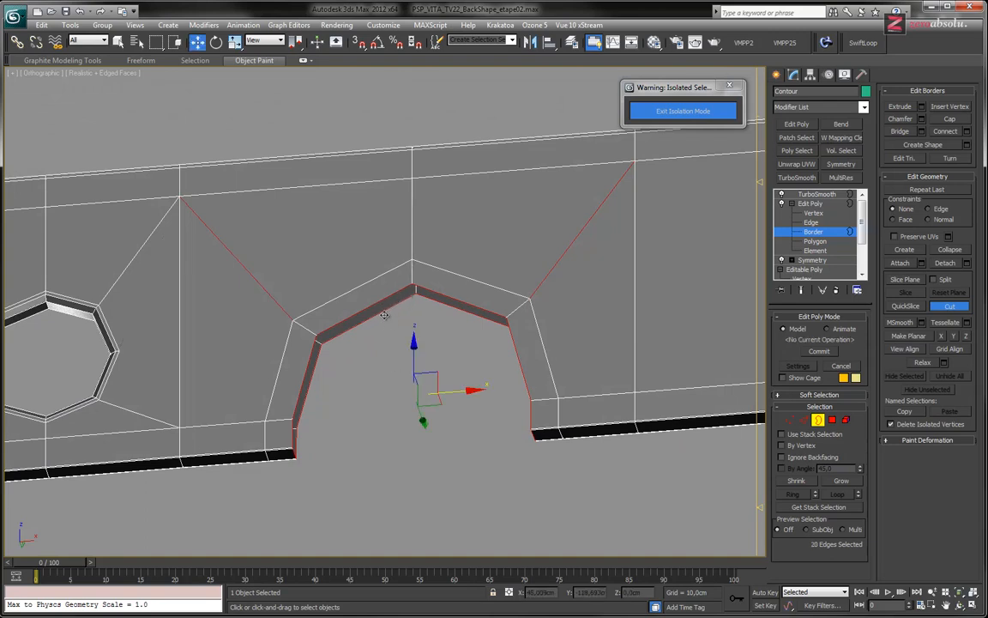
# Convert the border selection to edges and deselect the edge across the lower rim at each end of the arch.
pyautogui.scroll(5, 310, 363)
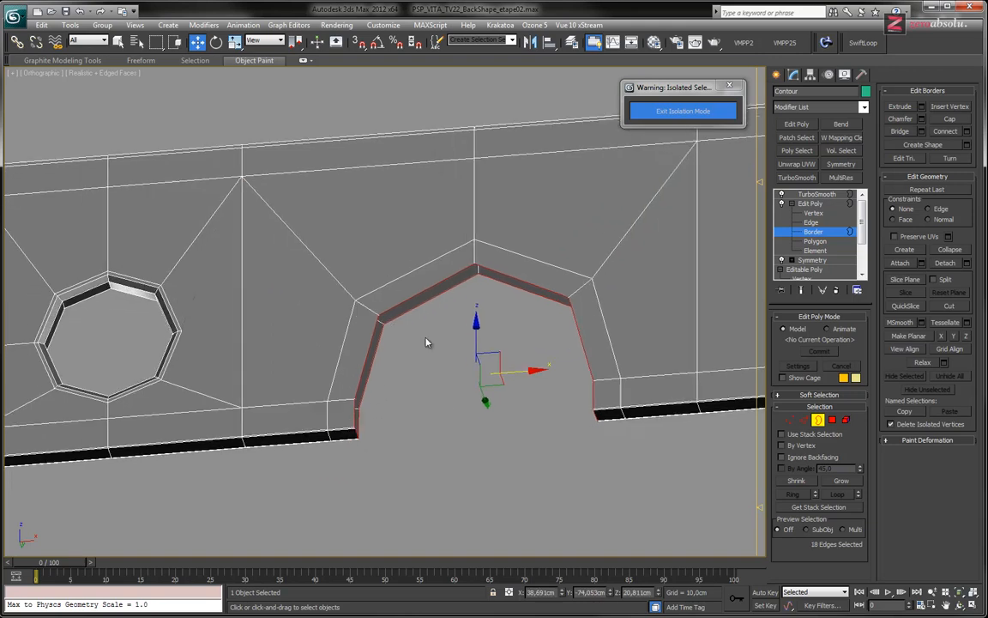
pyautogui.scroll(5, 424, 334)
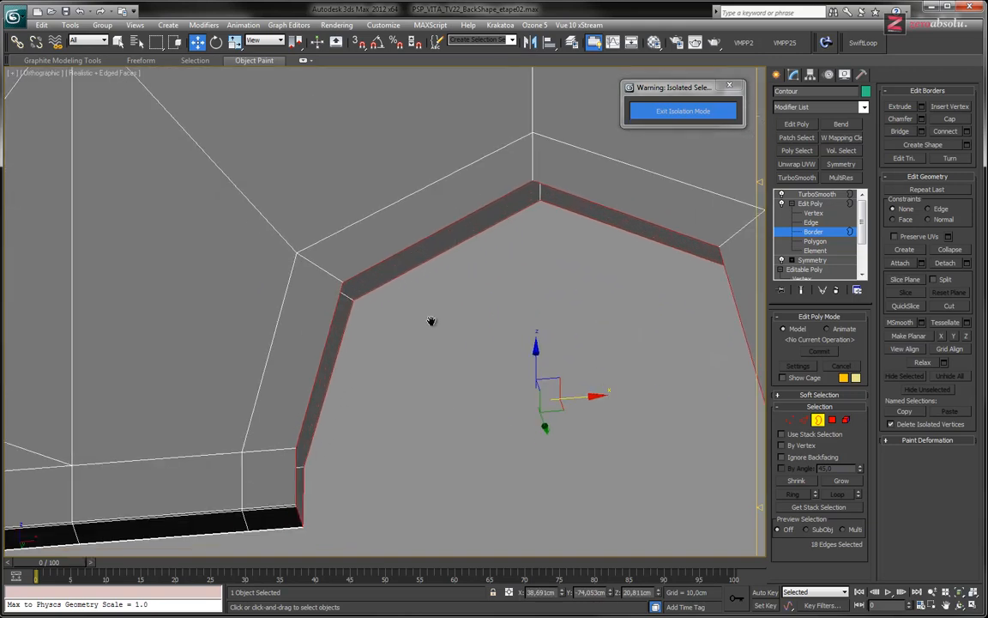
pyautogui.scroll(-3, 502, 321)
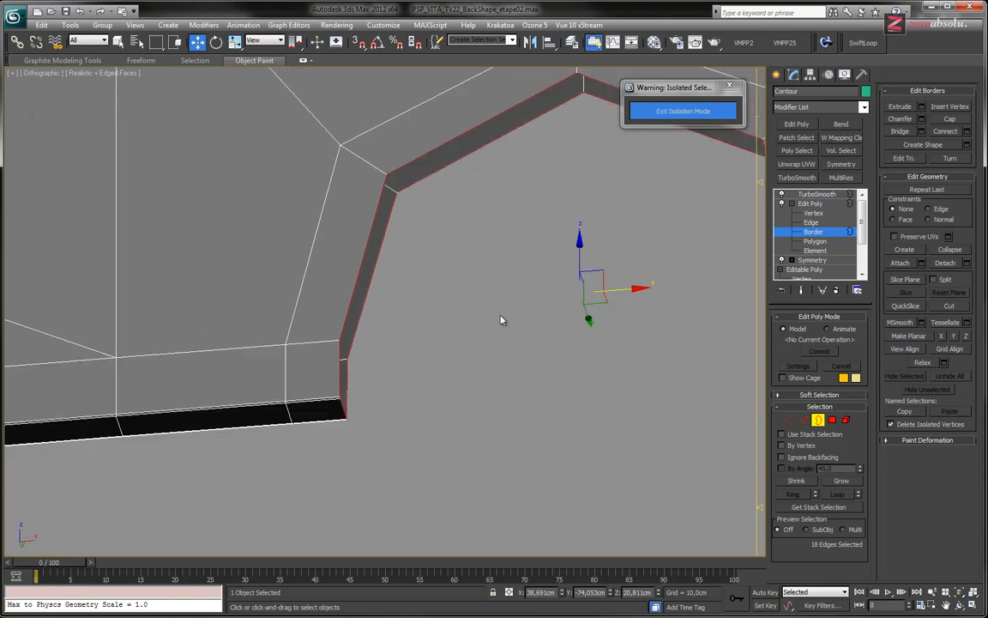
pyautogui.click(804, 421)
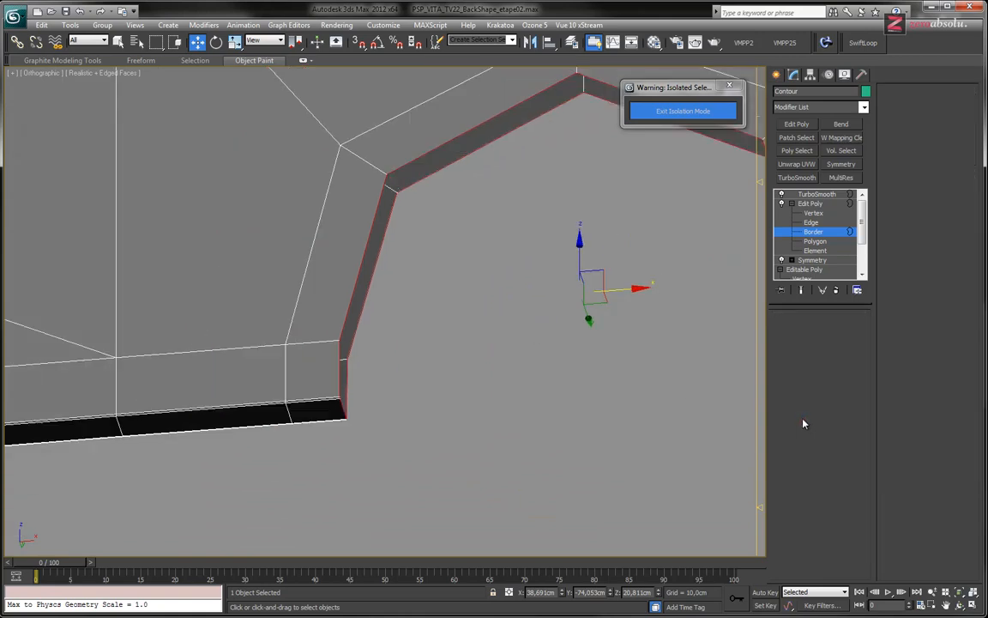
pyautogui.scroll(4, 386, 348)
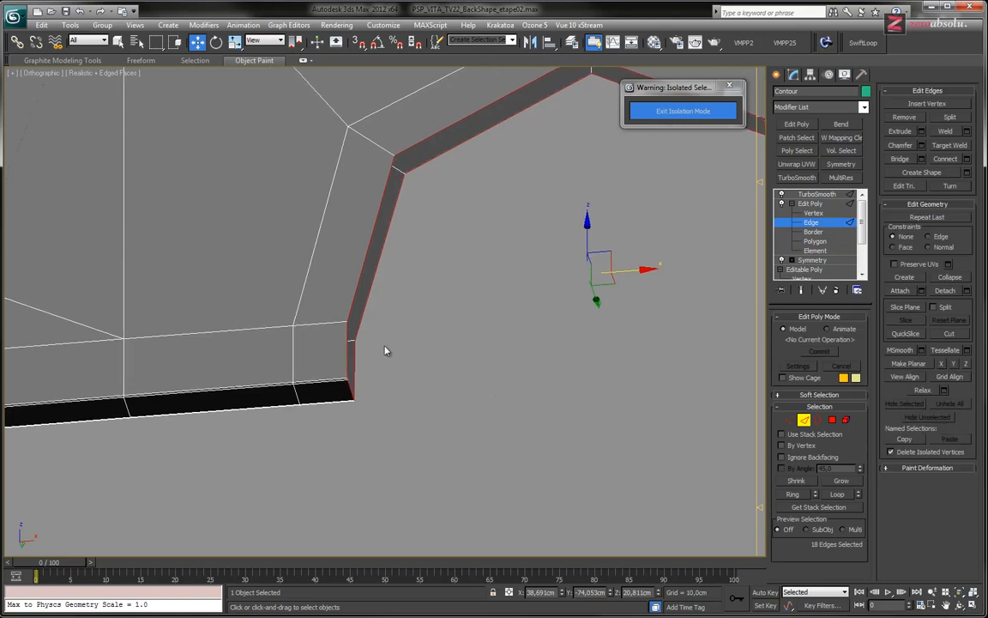
pyautogui.keyDown('alt'); pyautogui.moveTo(355, 410); pyautogui.dragTo(327, 413, button='middle'); pyautogui.keyUp('alt')
pyautogui.moveTo(372, 451); pyautogui.dragTo(272, 287, button='middle')
pyautogui.scroll(3, 302, 399)
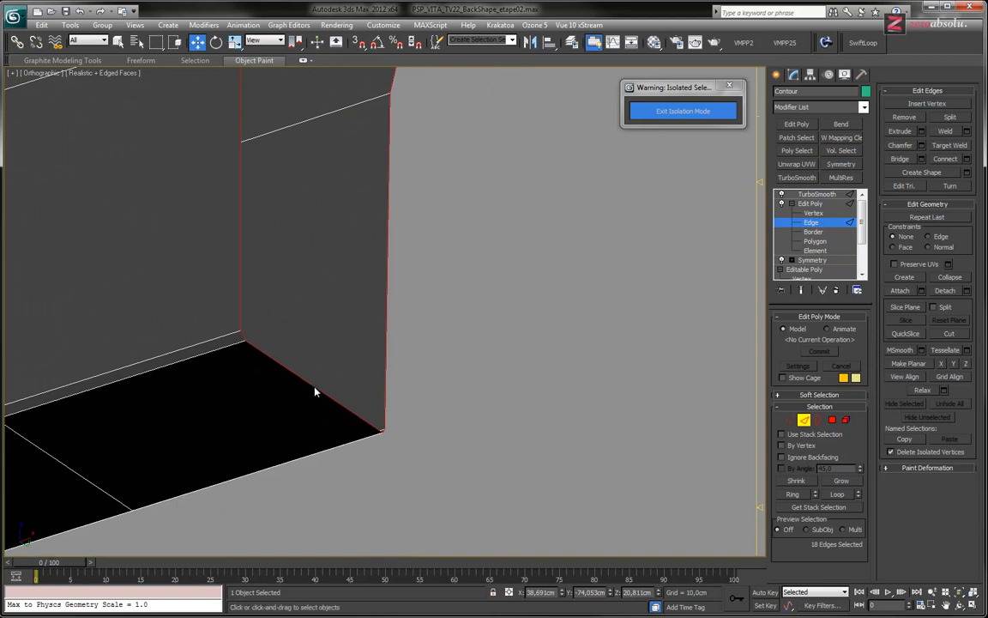
pyautogui.keyDown('alt'); pyautogui.click(315, 392); pyautogui.keyUp('alt')
pyautogui.keyDown('alt'); pyautogui.moveTo(433, 382); pyautogui.dragTo(566, 388, button='middle'); pyautogui.keyUp('alt')
pyautogui.keyDown('alt'); pyautogui.click(551, 374); pyautogui.keyUp('alt')
# Bridge the selected inner and outer arch edges with 1 segment to close the opening's rim.
pyautogui.moveTo(440, 354); pyautogui.dragTo(536, 367, button='middle')
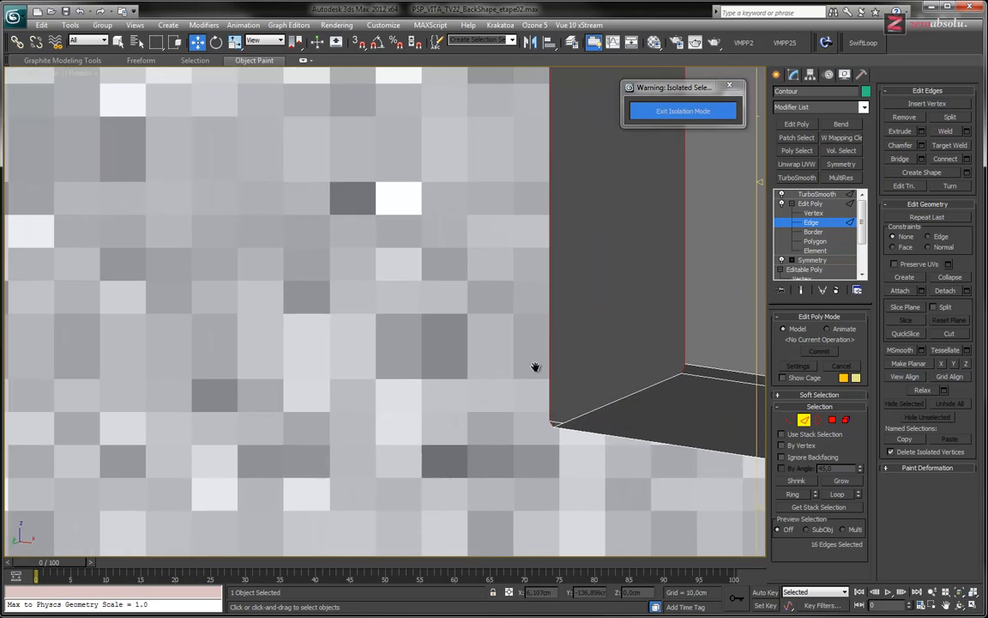
pyautogui.scroll(-5, 534, 367)
pyautogui.moveTo(450, 278); pyautogui.dragTo(507, 425, button='middle')
pyautogui.scroll(-3, 564, 337)
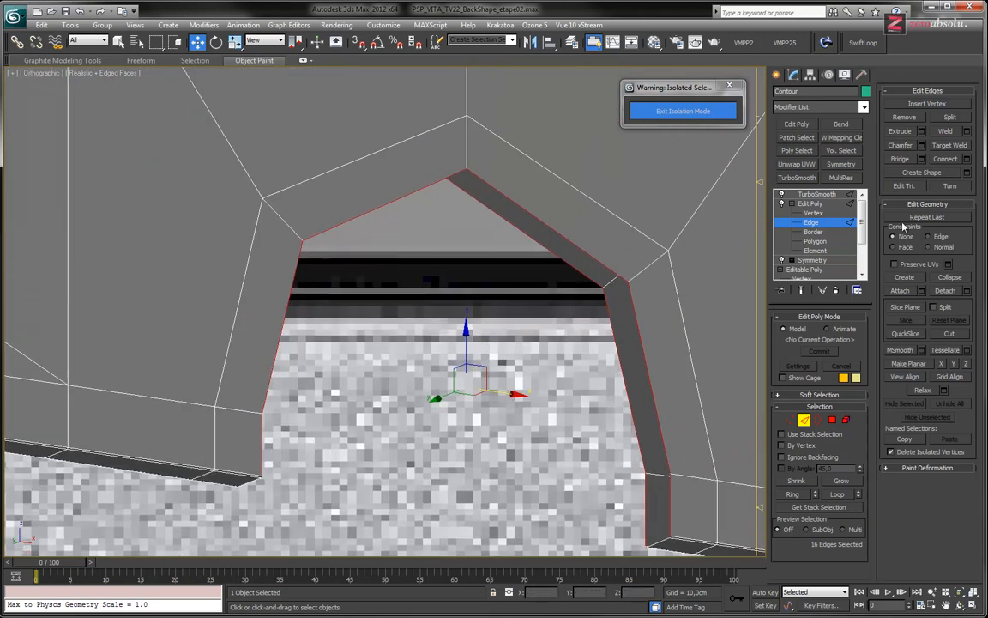
pyautogui.click(922, 159)
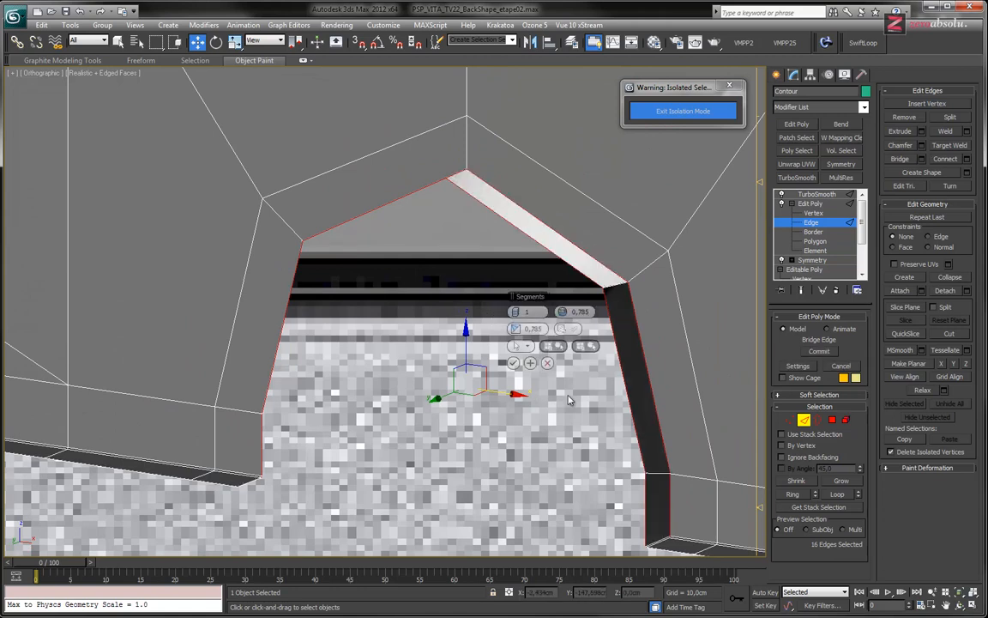
pyautogui.keyDown('alt'); pyautogui.moveTo(615, 373); pyautogui.dragTo(487, 325, button='middle'); pyautogui.keyUp('alt')
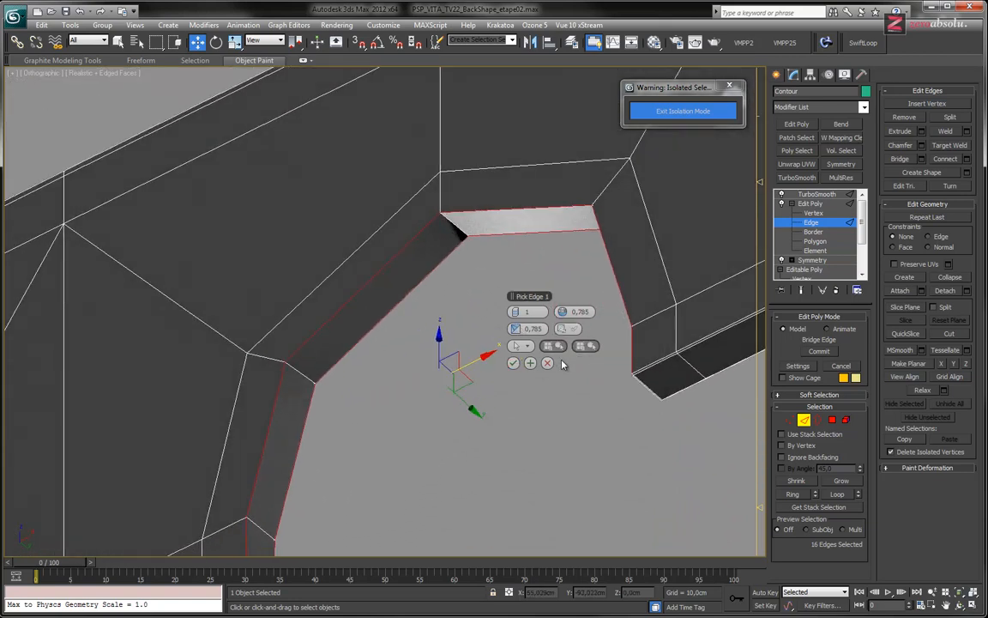
pyautogui.click(513, 363)
# Deselect the short bevel-strip edges at the foot of the arch's first end, on both walls.
pyautogui.keyDown('alt'); pyautogui.moveTo(512, 368); pyautogui.dragTo(264, 389, button='middle'); pyautogui.keyUp('alt')
pyautogui.scroll(5, 422, 309)
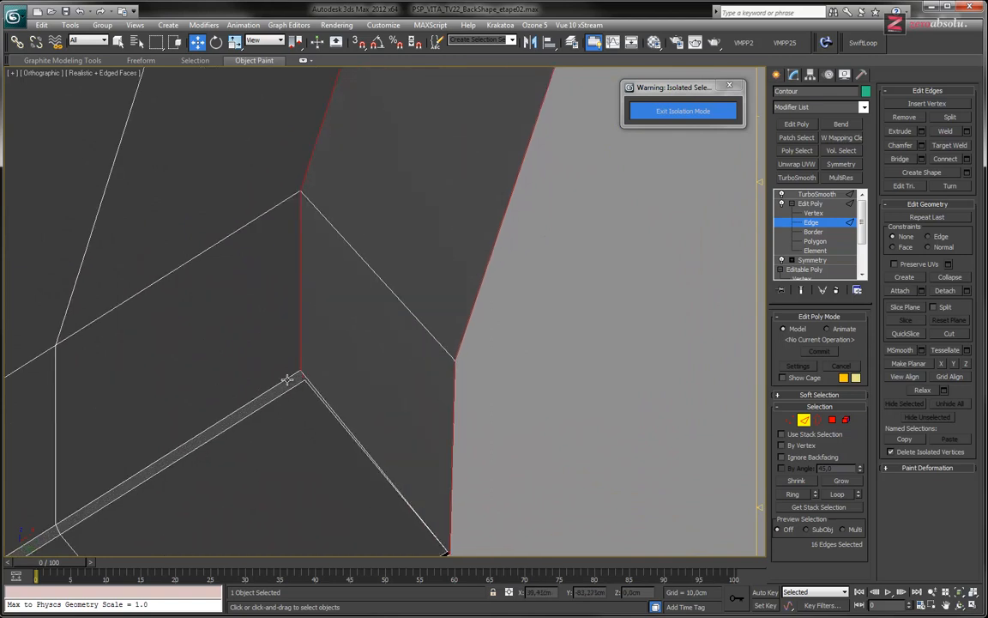
pyautogui.moveTo(193, 454); pyautogui.dragTo(435, 382, button='middle')
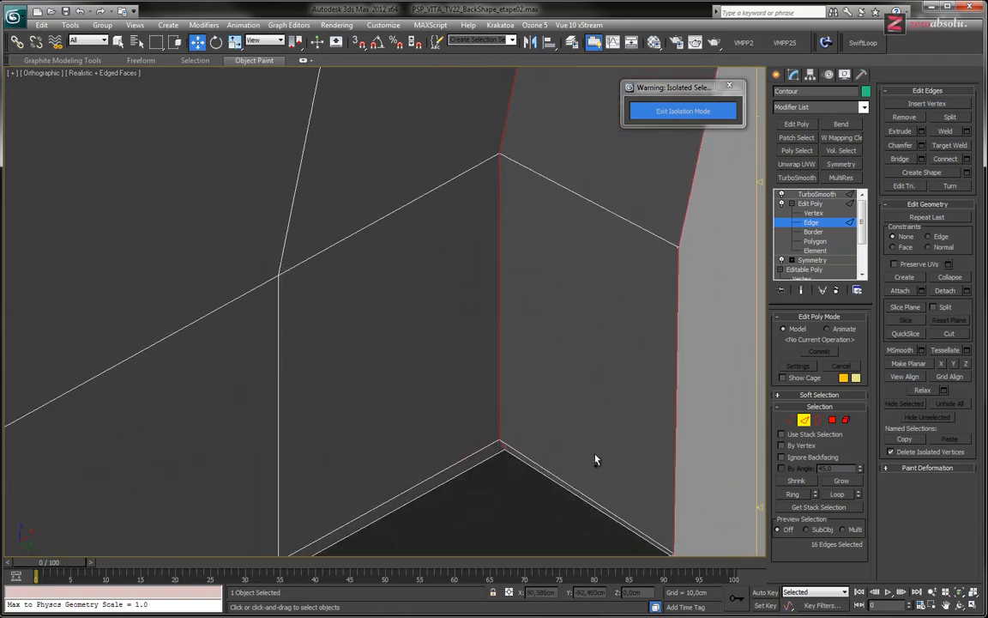
pyautogui.moveTo(596, 439); pyautogui.dragTo(408, 261, button='middle')
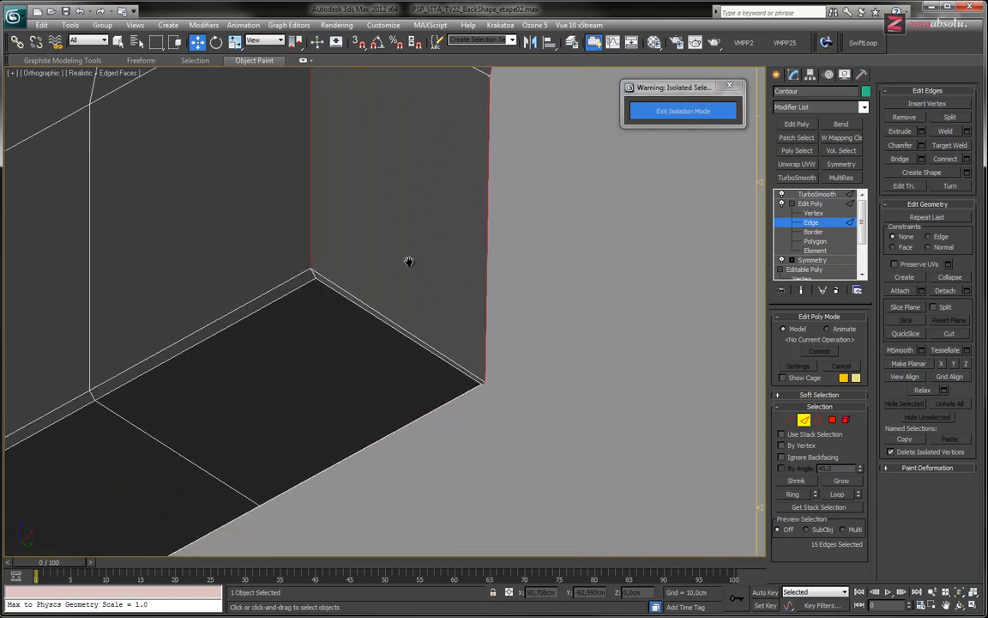
pyautogui.scroll(5, 497, 368)
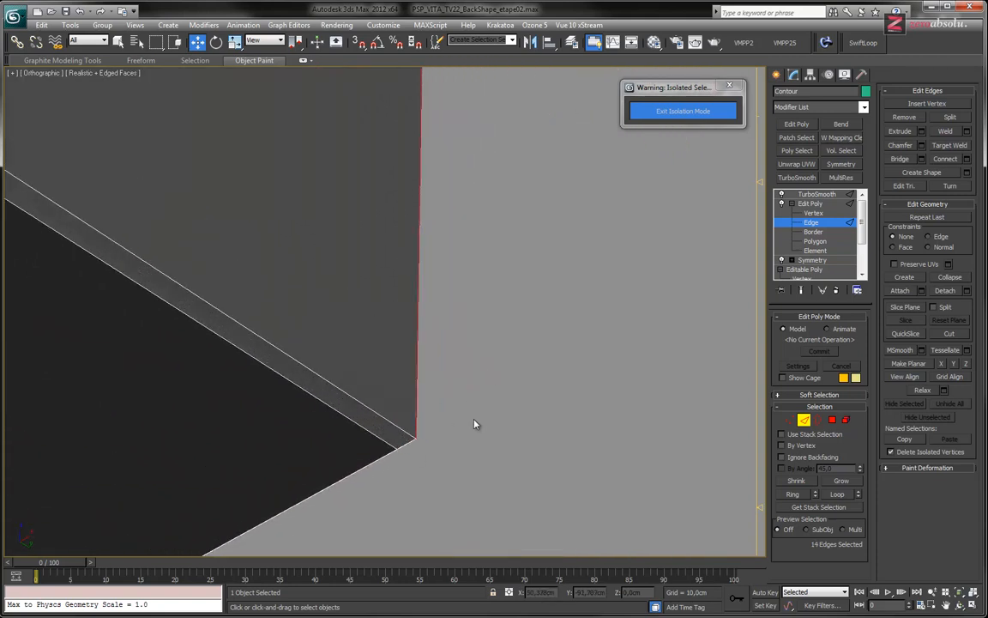
# Deselect the short bevel-strip edges at the foot of the arch's opposite end, on both walls.
pyautogui.scroll(-3, 460, 377)
pyautogui.moveTo(451, 323); pyautogui.dragTo(420, 328, button='middle')
pyautogui.moveTo(525, 300); pyautogui.dragTo(481, 349, button='middle')
pyautogui.scroll(-3, 495, 337)
pyautogui.moveTo(571, 282); pyautogui.dragTo(505, 362, button='middle')
pyautogui.moveTo(601, 521); pyautogui.dragTo(472, 344, button='middle')
pyautogui.scroll(4, 478, 342)
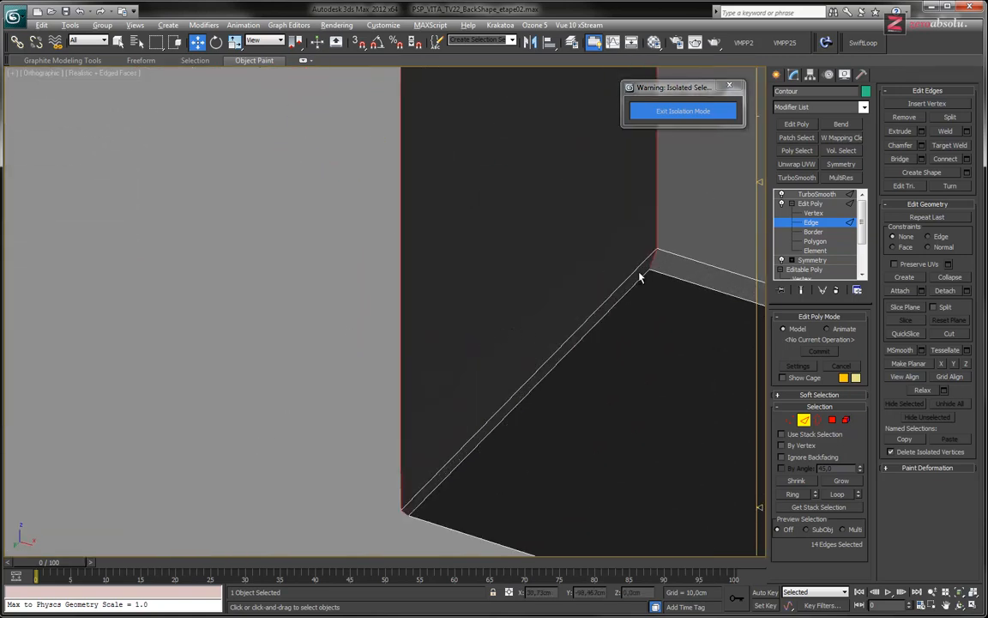
pyautogui.moveTo(414, 465); pyautogui.dragTo(481, 378, button='middle')
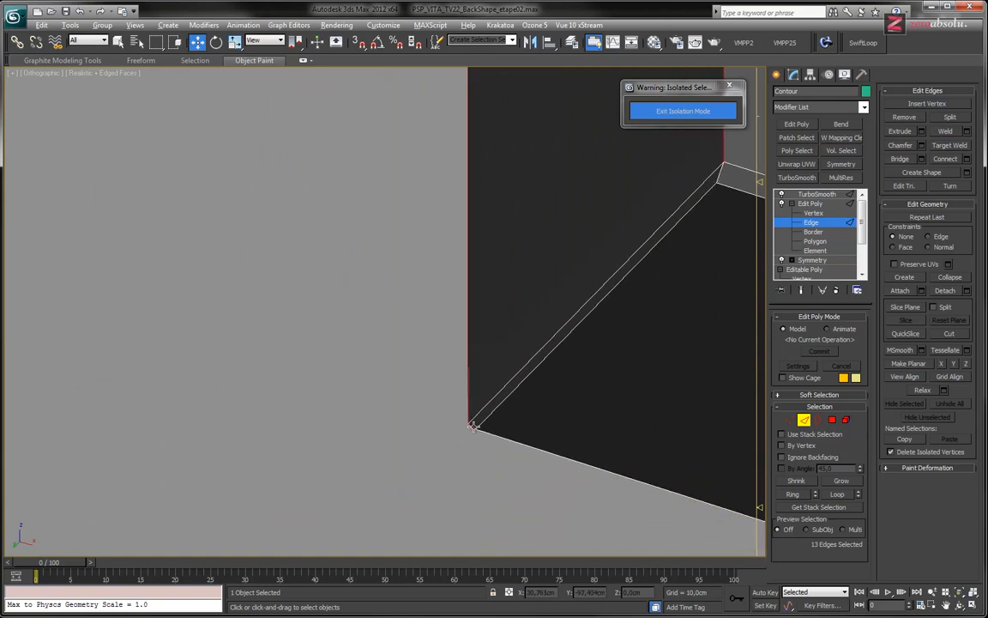
pyautogui.keyDown('alt'); pyautogui.moveTo(471, 427); pyautogui.dragTo(539, 333, button='middle'); pyautogui.keyUp('alt')
# Start a Chamfer on the selected arch edges with a 0.05 cm amount and 1 segment, comparing it under TurboSmooth.
pyautogui.keyDown('alt'); pyautogui.moveTo(433, 288); pyautogui.dragTo(340, 274, button='middle'); pyautogui.keyUp('alt')
pyautogui.scroll(5, 645, 395)
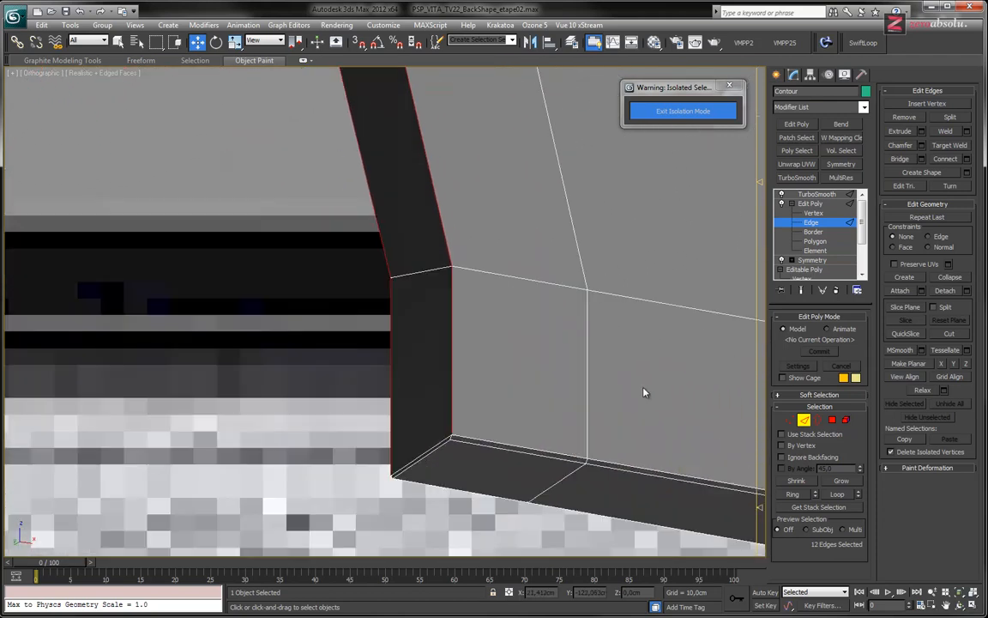
pyautogui.click(921, 145)
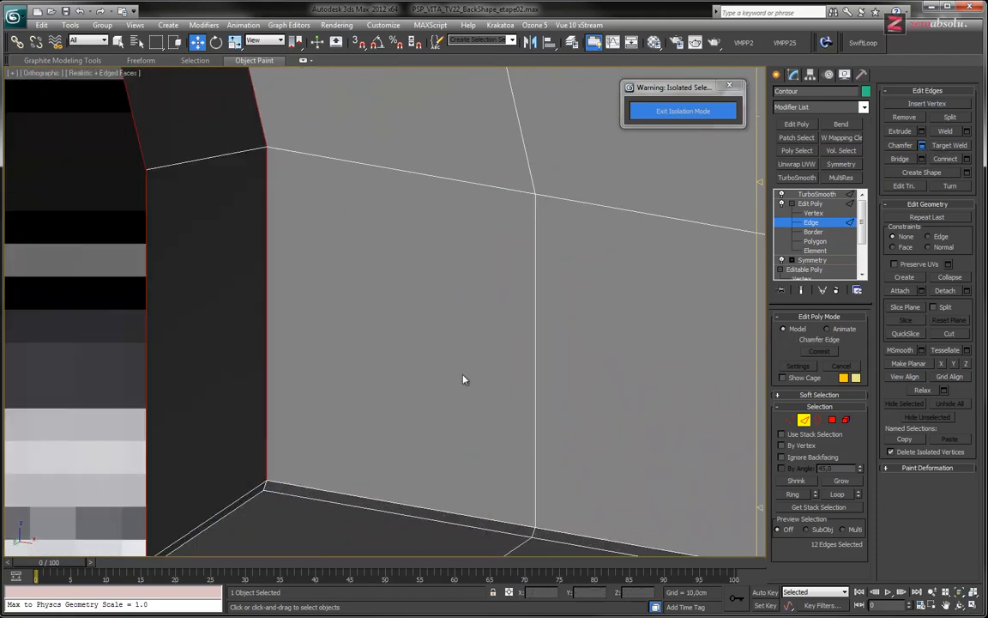
pyautogui.moveTo(322, 423); pyautogui.dragTo(418, 377, button='middle')
pyautogui.moveTo(515, 312); pyautogui.dragTo(236, 347)
pyautogui.click(803, 291)
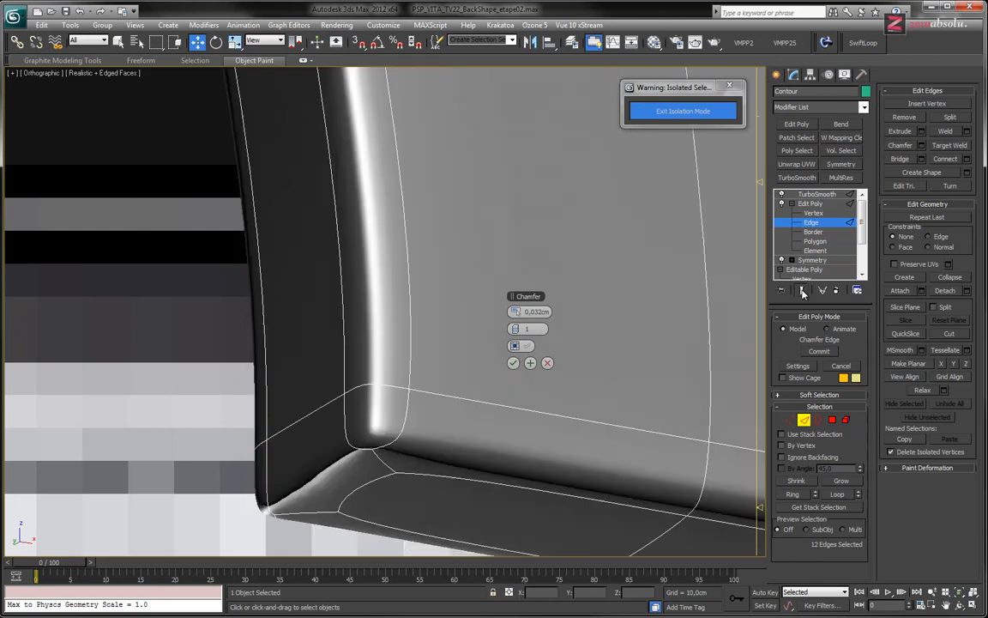
pyautogui.moveTo(515, 312); pyautogui.dragTo(487, 307)
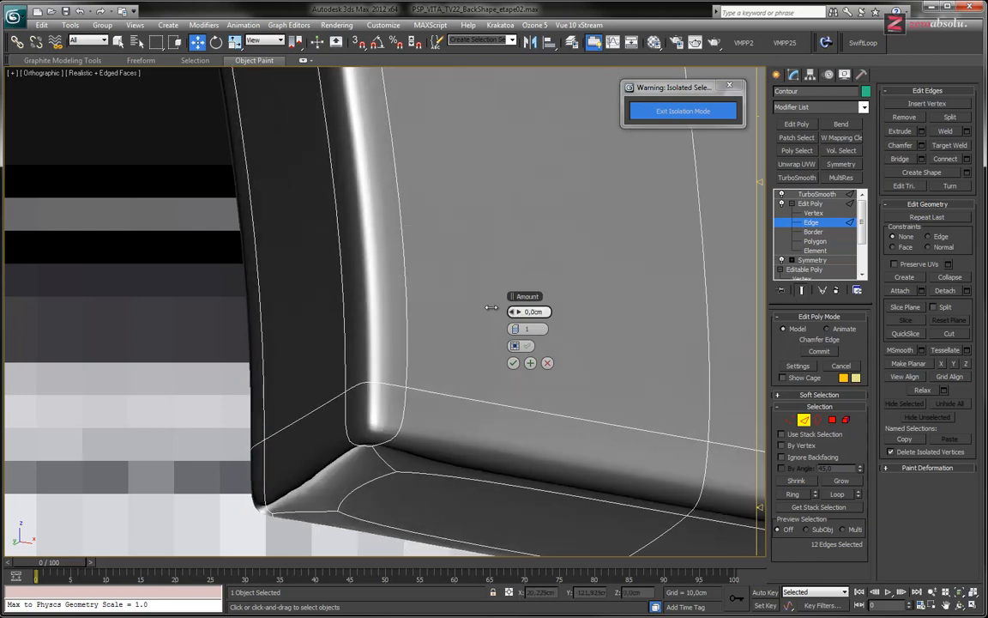
pyautogui.moveTo(513, 312); pyautogui.dragTo(513, 317)
pyautogui.write('5')
pyautogui.press('Tab')
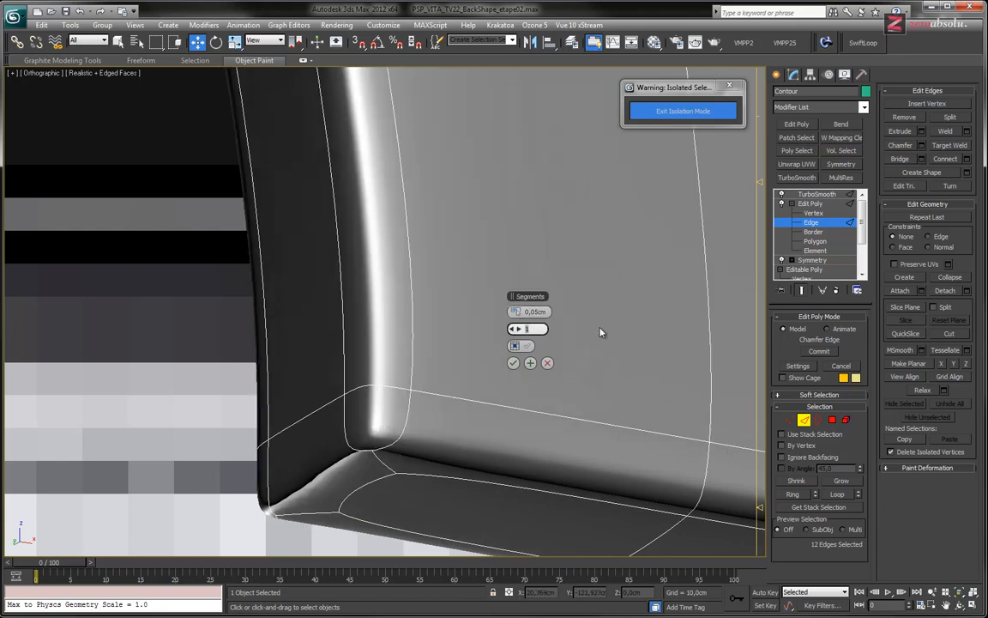
pyautogui.click(803, 291)
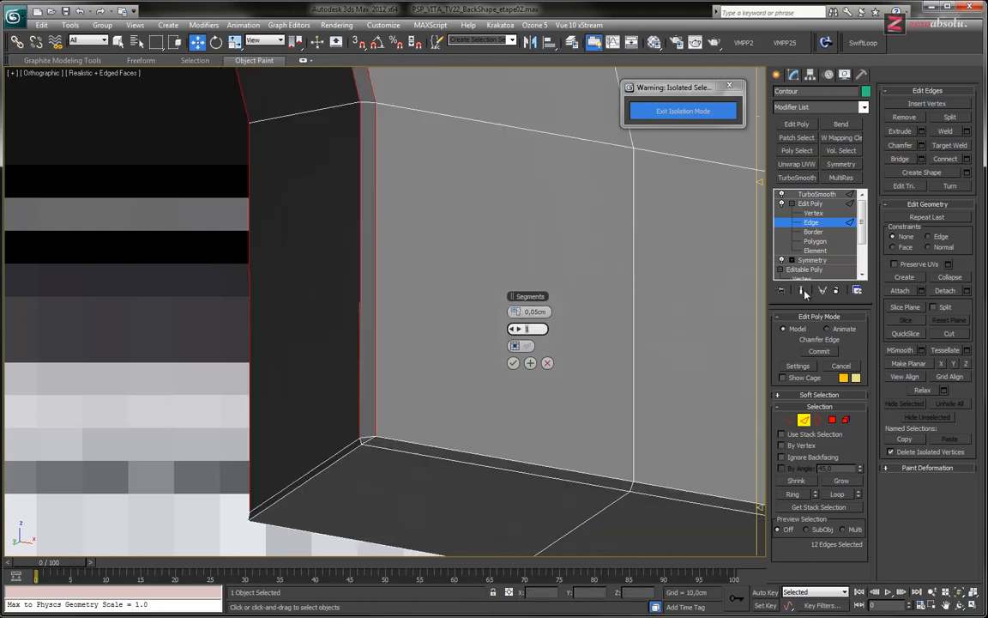
# Set the chamfer amount to 0.04 cm and apply it to the arch edges.
pyautogui.click(532, 312)
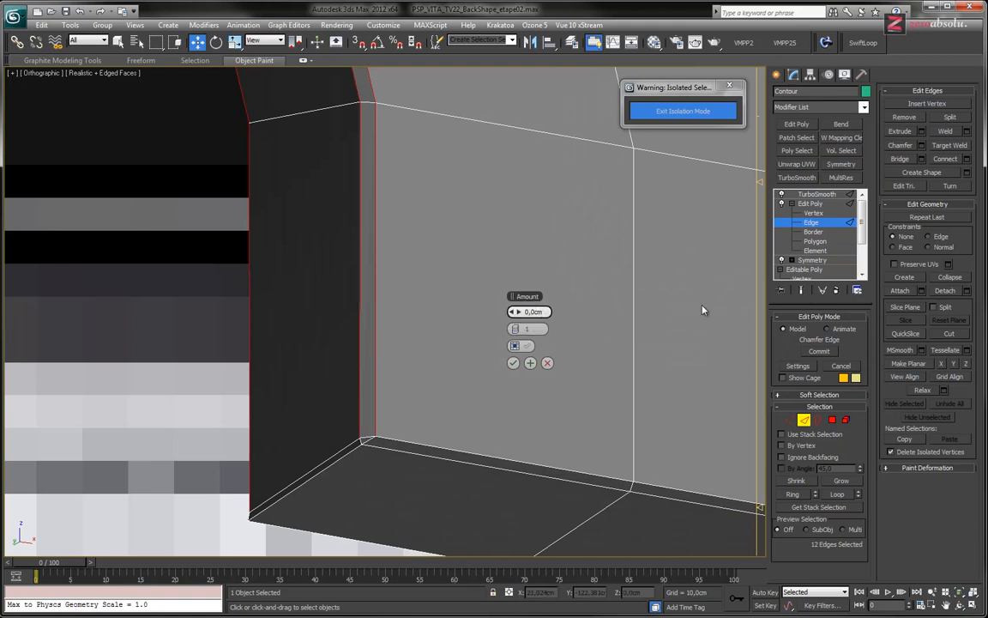
pyautogui.write('3')
pyautogui.press('Tab')
pyautogui.click(535, 311)
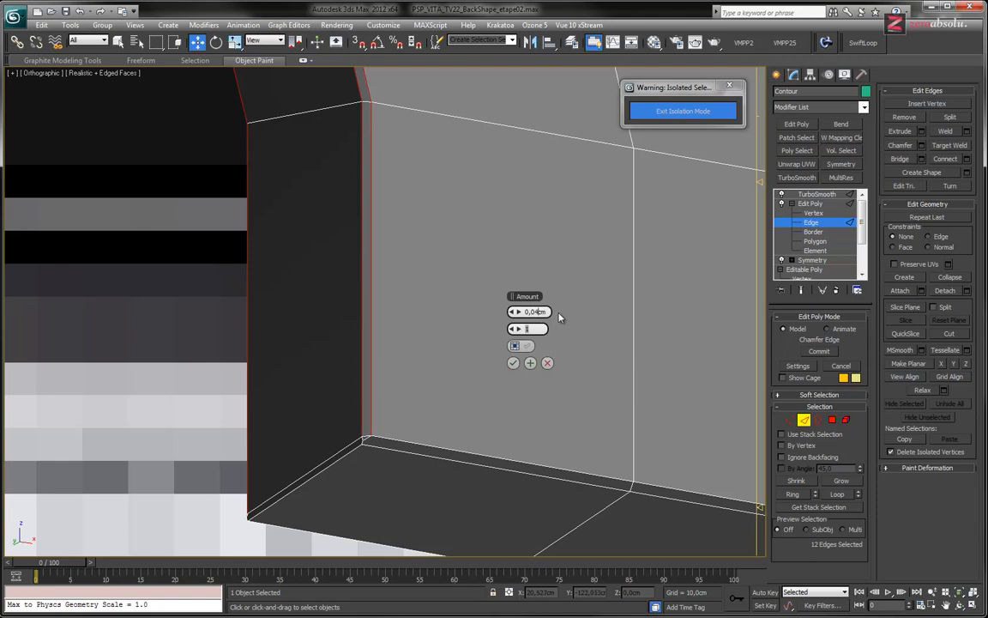
pyautogui.click(513, 362)
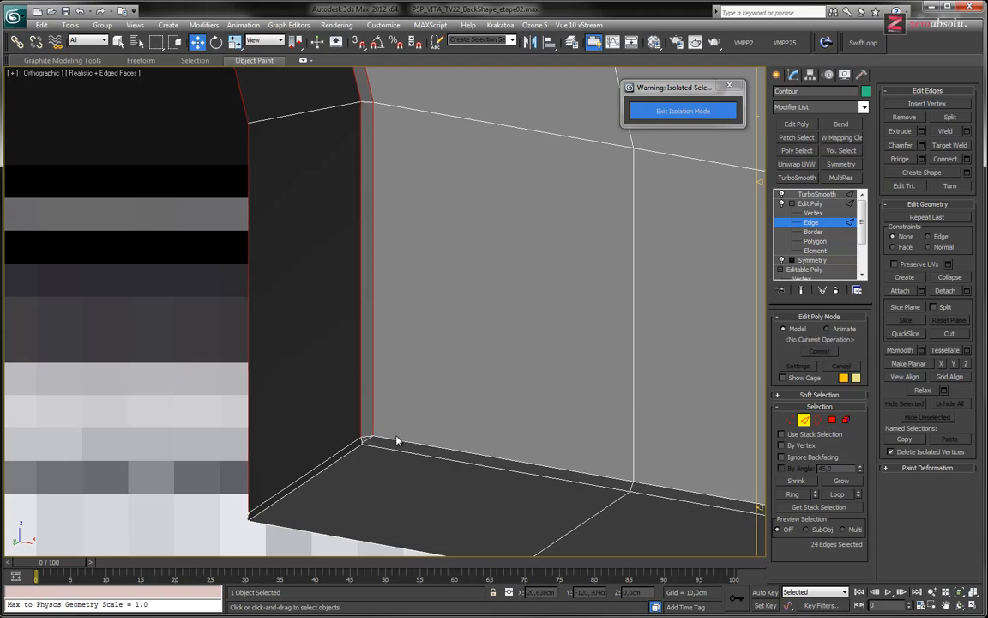
# Examine how the new chamfer meets the floor bevel strip at the foot of the arch.
pyautogui.scroll(5, 399, 412)
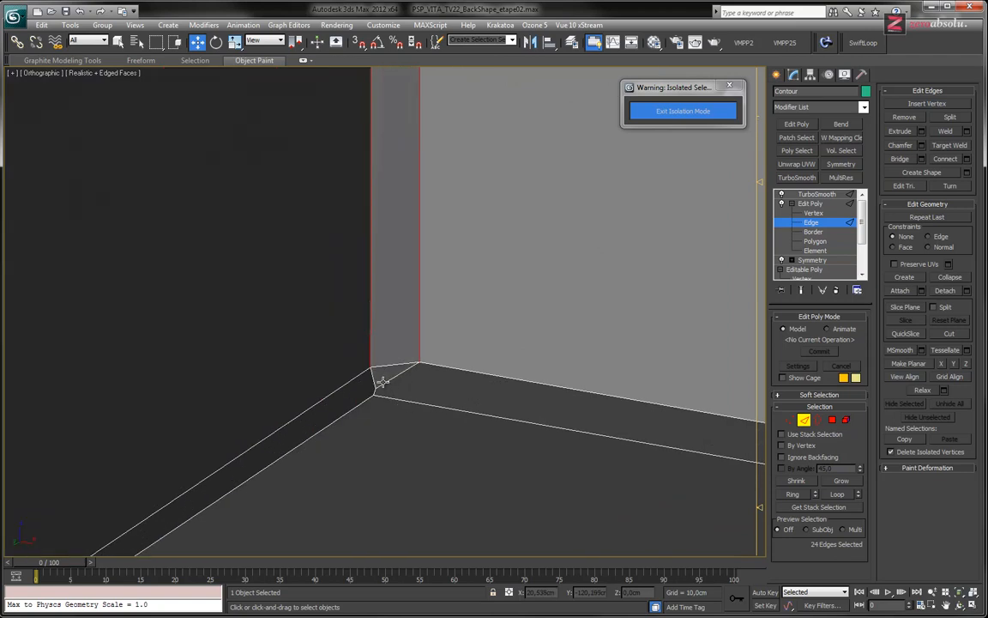
pyautogui.scroll(5, 382, 383)
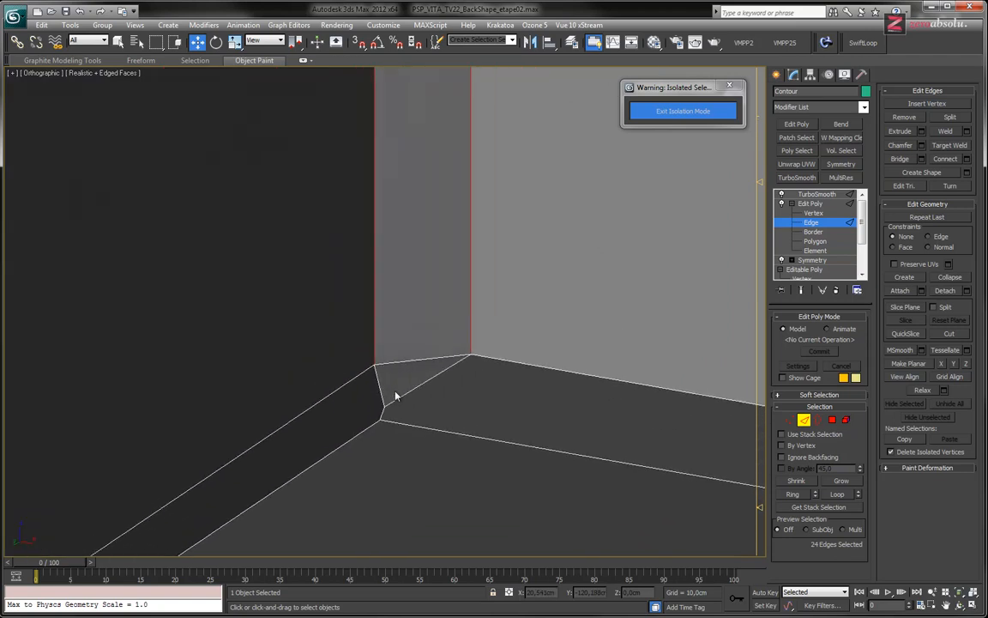
pyautogui.scroll(-3, 395, 394)
pyautogui.moveTo(424, 348); pyautogui.dragTo(394, 493, button='middle')
pyautogui.scroll(-2, 605, 386)
pyautogui.scroll(-2, 600, 311)
pyautogui.moveTo(600, 311)
pyautogui.mouseDown(button='middle')
pyautogui.moveTo(421, 364)
pyautogui.moveTo(410, 364)
pyautogui.moveTo(426, 335)
pyautogui.moveTo(421, 319)
pyautogui.moveTo(415, 333)
pyautogui.mouseUp(button='middle')
pyautogui.moveTo(296, 436)
pyautogui.mouseDown(button='middle')
pyautogui.moveTo(430, 343)
pyautogui.moveTo(467, 299)
pyautogui.mouseUp(button='middle')
# Try to remove the small diagonal edge at the chamfered corner of the arch's foot, and undo the removal.
pyautogui.click(471, 299)
pyautogui.moveTo(533, 335)
pyautogui.keyDown('alt'); pyautogui.mouseDown(button='middle')
pyautogui.moveTo(547, 323)
pyautogui.moveTo(575, 342)
pyautogui.moveTo(515, 313)
pyautogui.mouseUp(button='middle'); pyautogui.keyUp('alt')
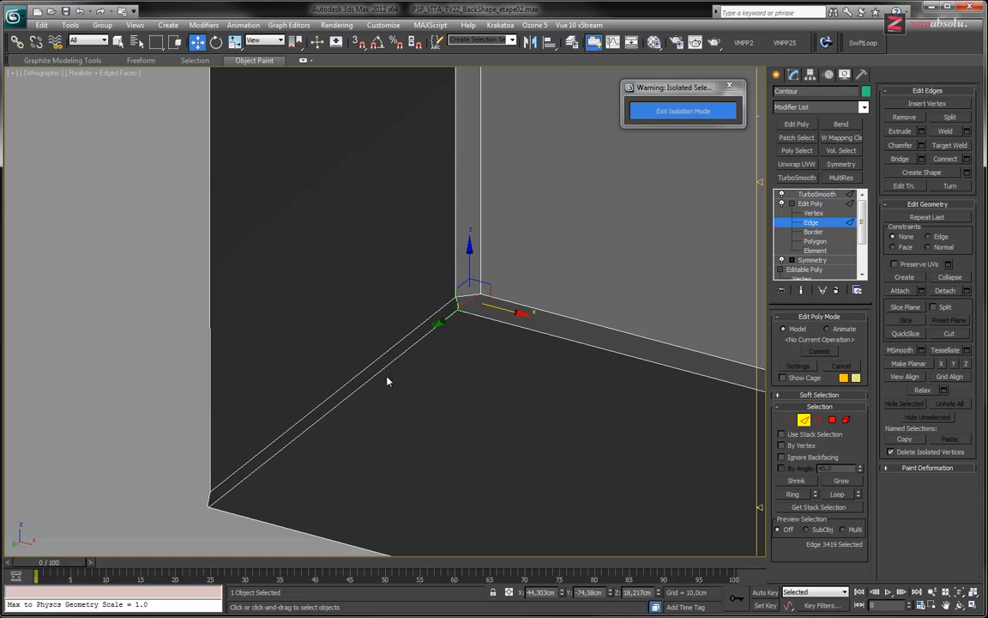
pyautogui.moveTo(461, 306); pyautogui.dragTo(444, 301, button='middle')
pyautogui.scroll(2, 447, 301)
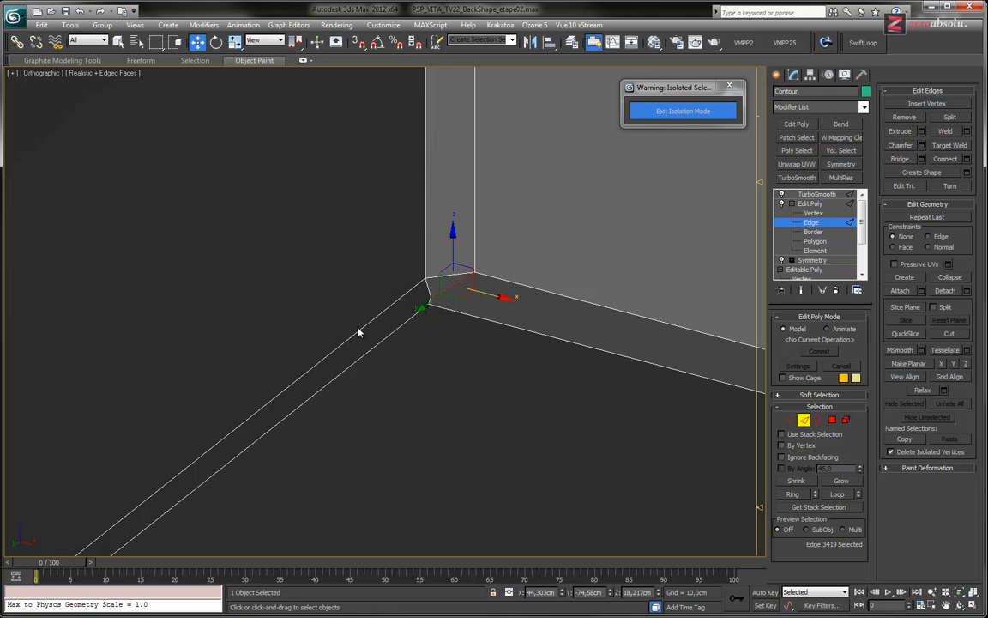
pyautogui.moveTo(339, 367); pyautogui.dragTo(503, 316, button='middle')
pyautogui.scroll(-2, 510, 312)
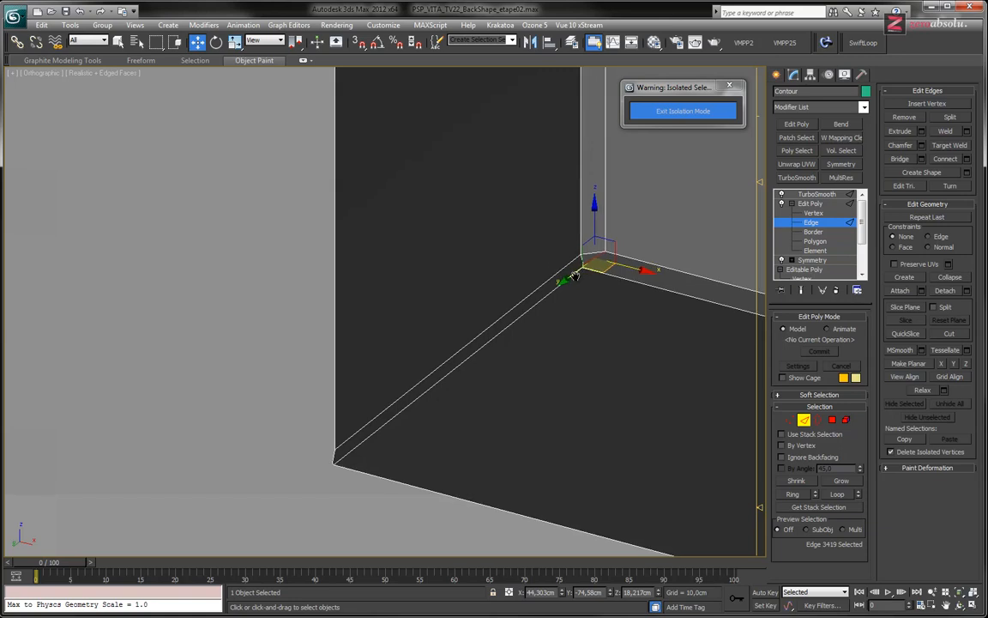
pyautogui.scroll(5, 617, 251)
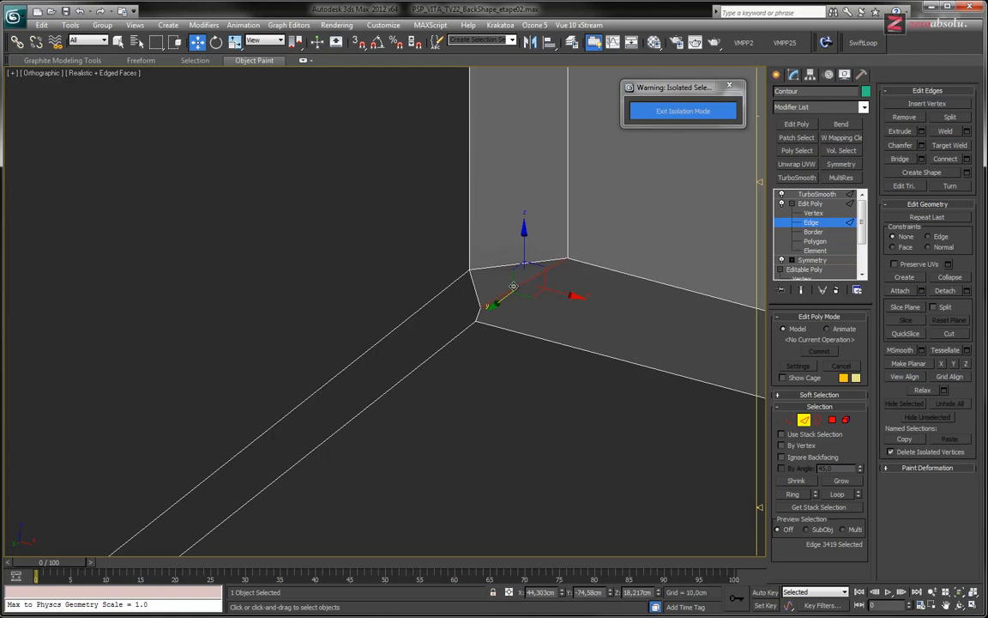
pyautogui.hotkey('ctrl', 'BackSpace')
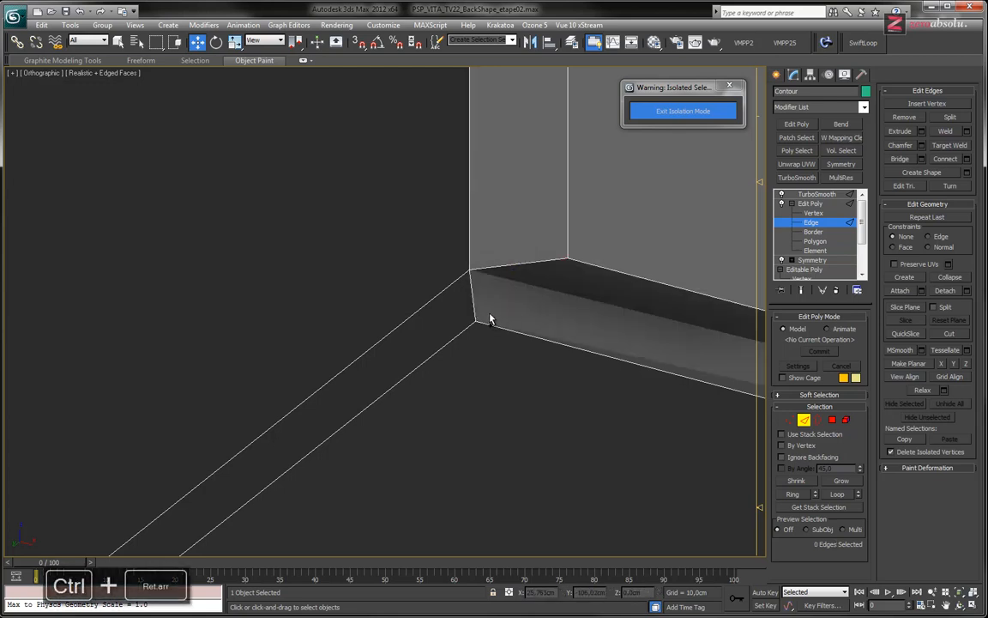
pyautogui.keyDown('alt'); pyautogui.moveTo(494, 309); pyautogui.dragTo(468, 263, button='middle'); pyautogui.keyUp('alt')
pyautogui.hotkey('ctrl', 'z')
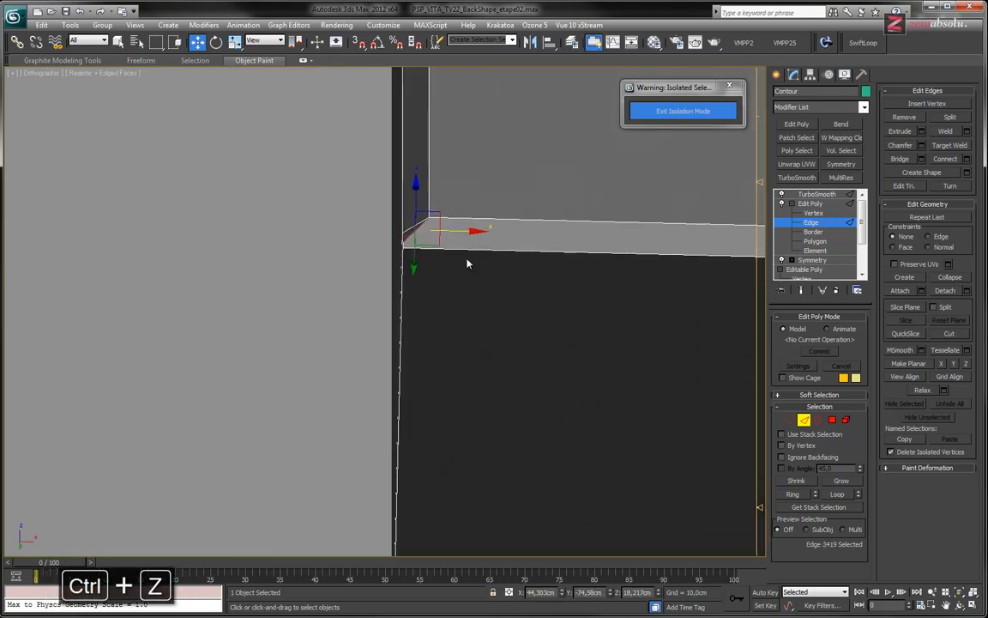
# Cut an edge from the chamfer's corner down the bevel strip, across the opening's floor and up the opposite strip.
pyautogui.click(948, 334)
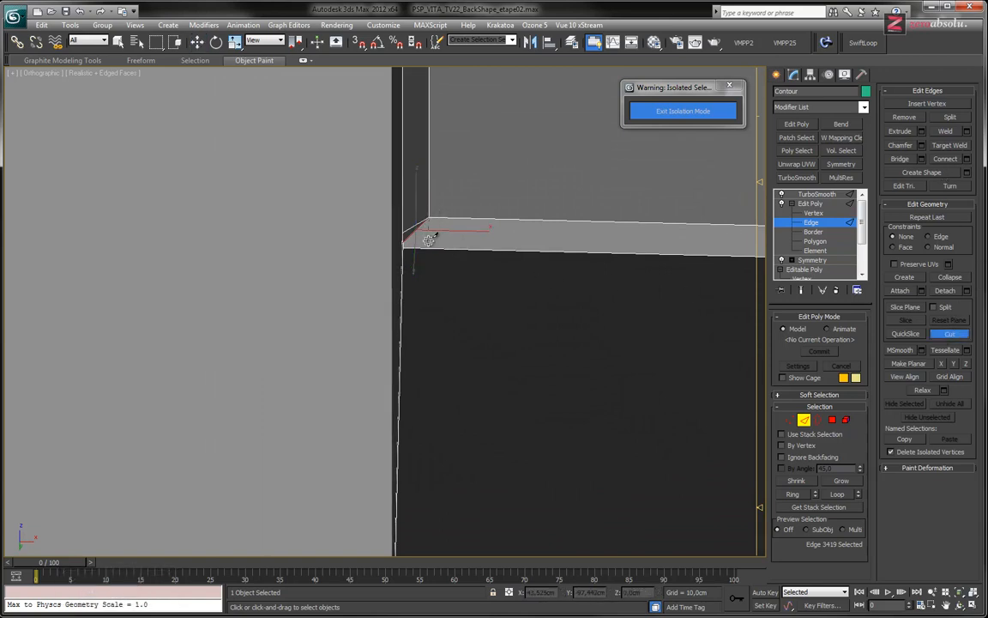
pyautogui.click(430, 246)
pyautogui.moveTo(480, 434); pyautogui.dragTo(496, 334, button='middle')
pyautogui.scroll(-3, 479, 331)
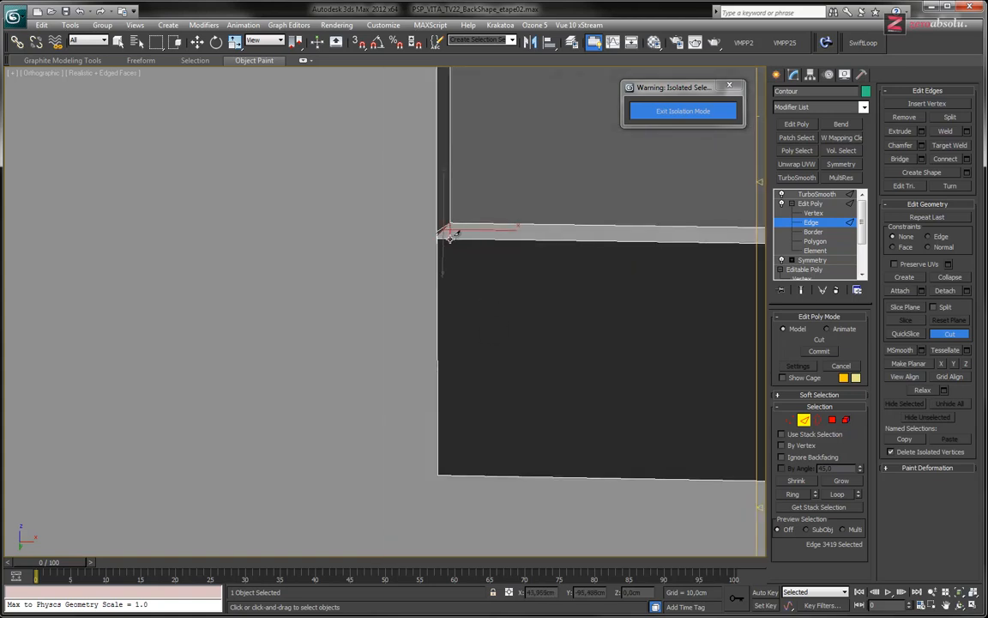
pyautogui.click(452, 474)
pyautogui.keyDown('alt'); pyautogui.moveTo(436, 285); pyautogui.dragTo(472, 302, button='middle'); pyautogui.keyUp('alt')
pyautogui.click(510, 233)
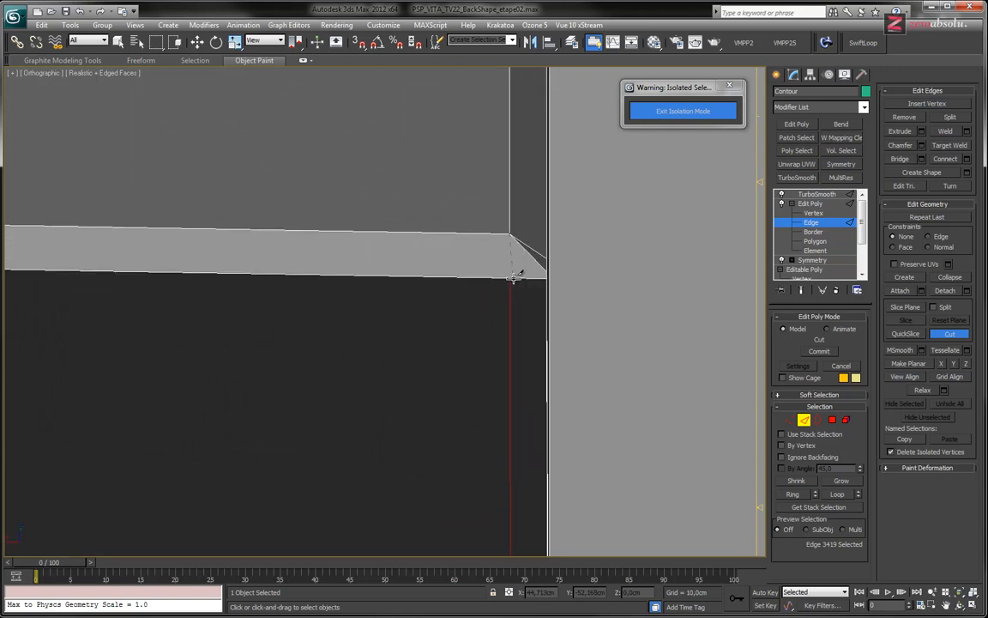
pyautogui.click(510, 278)
pyautogui.keyDown('alt'); pyautogui.moveTo(573, 330); pyautogui.dragTo(533, 323, button='middle'); pyautogui.keyUp('alt')
pyautogui.moveTo(370, 398); pyautogui.dragTo(563, 258, button='middle')
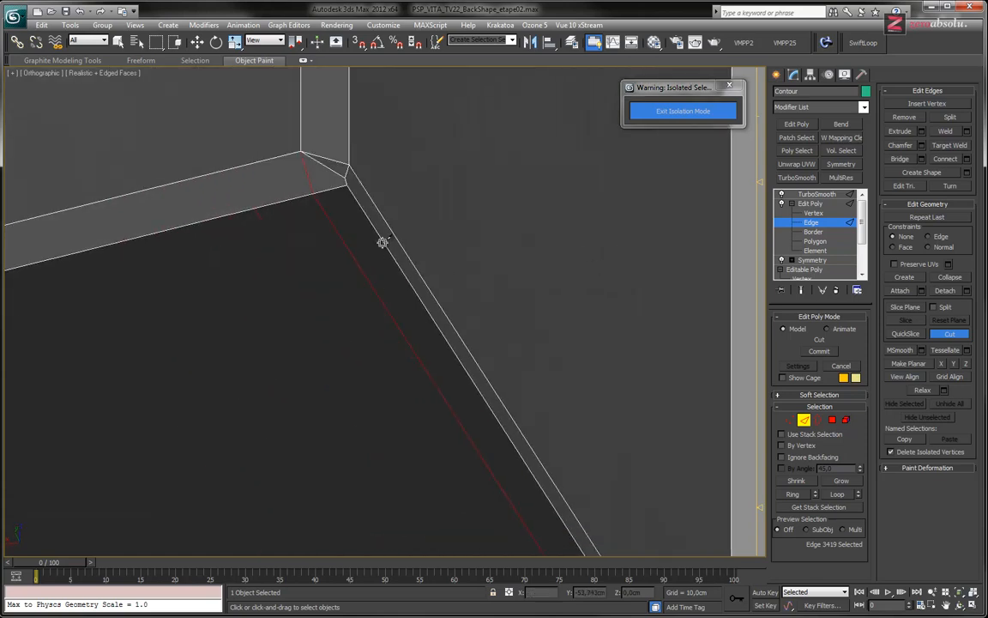
pyautogui.press('w')
# Target-weld the extra vertex of the corner triangle to the floor corner vertex just below it.
pyautogui.keyDown('alt'); pyautogui.moveTo(362, 254); pyautogui.dragTo(498, 326, button='middle'); pyautogui.keyUp('alt')
pyautogui.scroll(3, 408, 324)
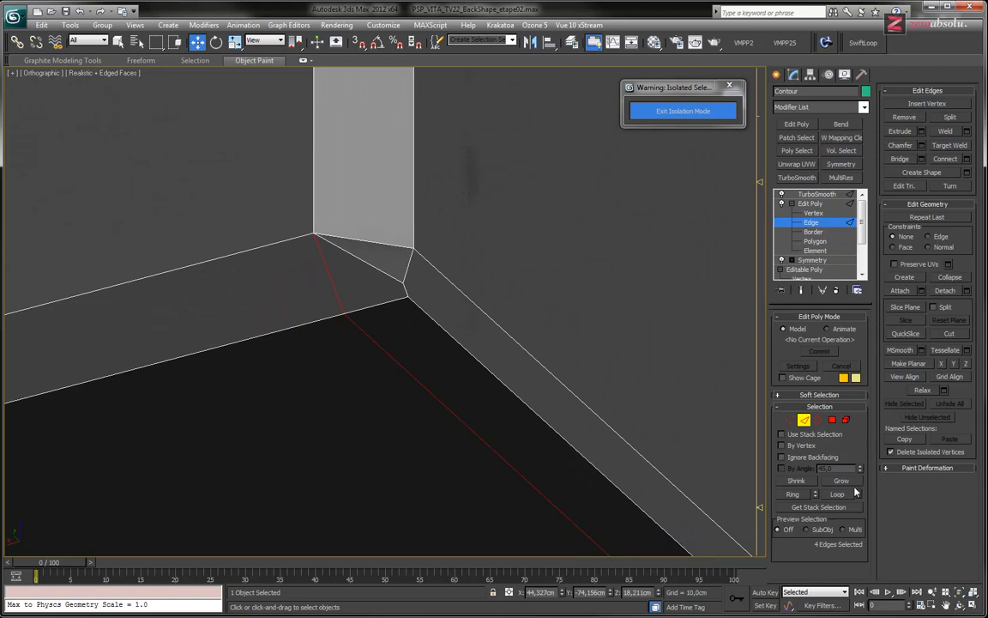
pyautogui.click(815, 215)
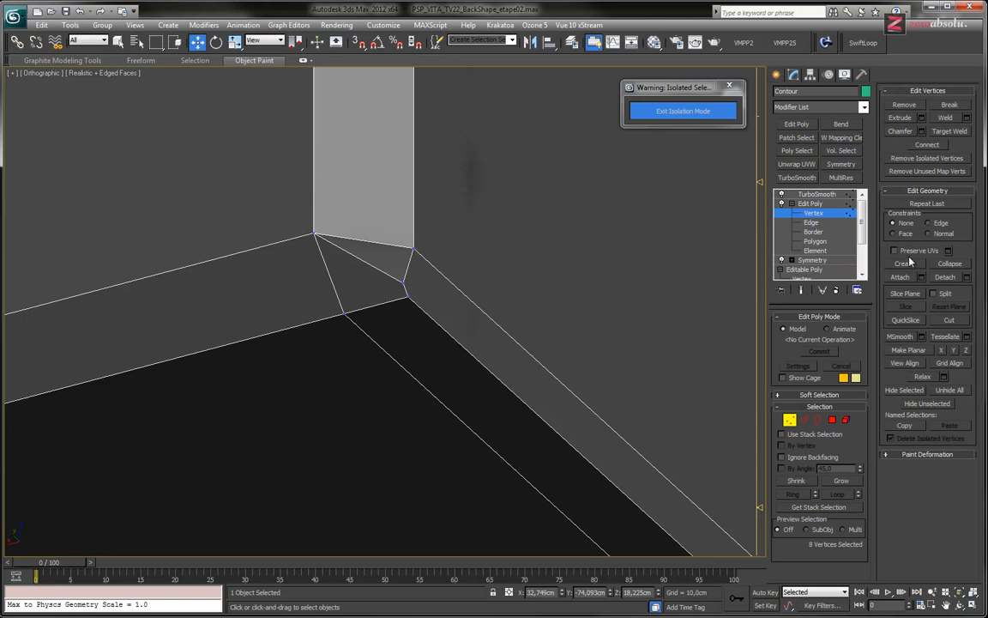
pyautogui.click(950, 132)
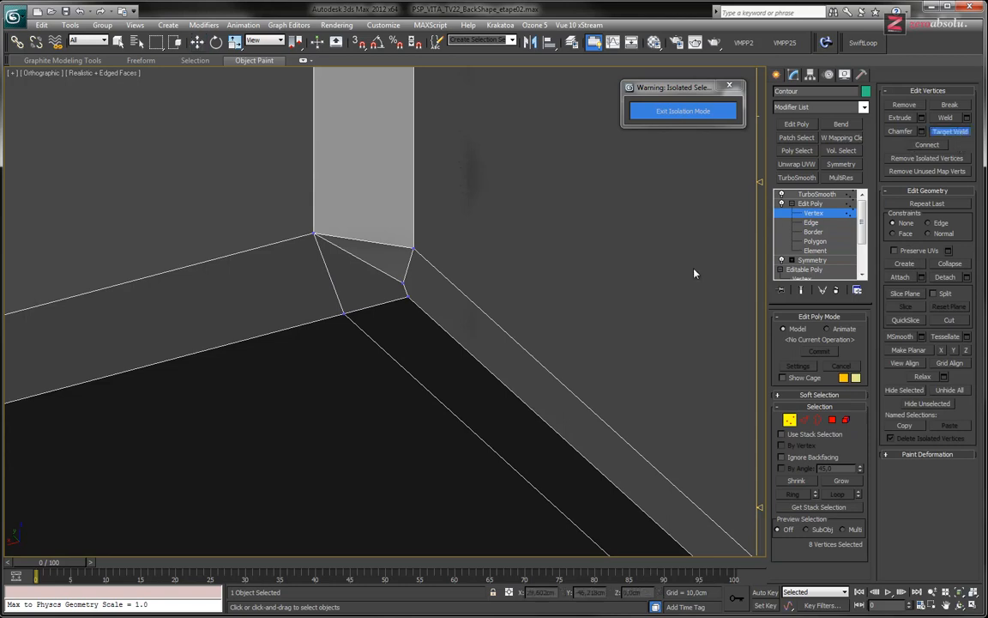
pyautogui.click(407, 298)
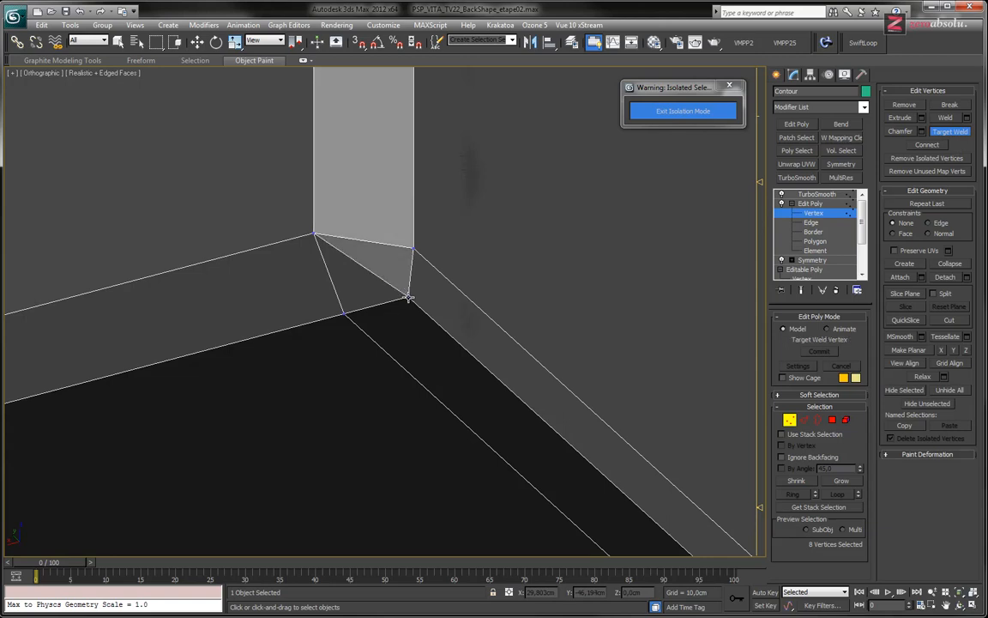
pyautogui.press('w')
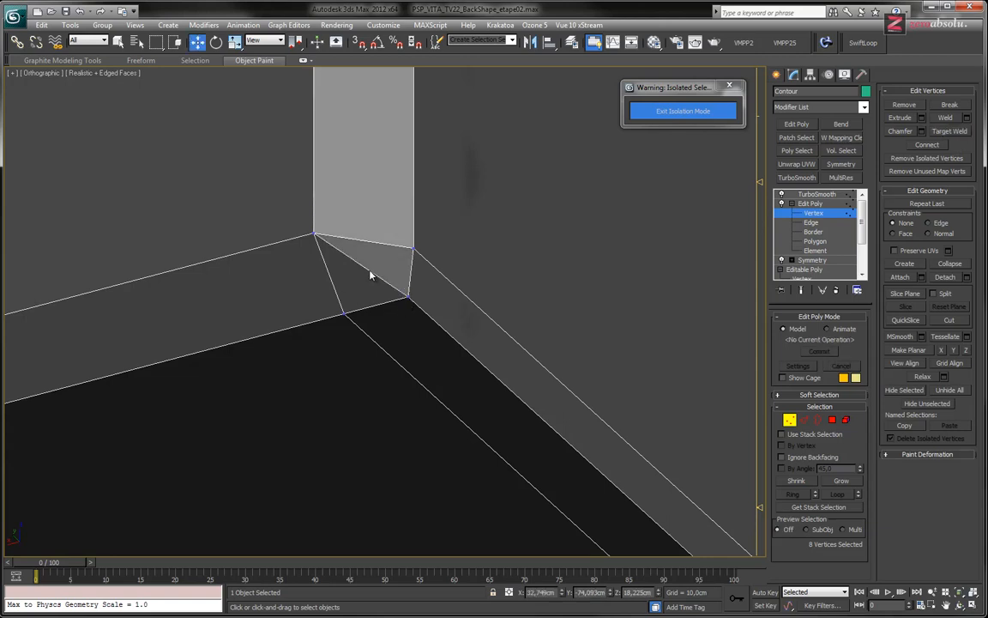
# Remove the diagonal edge between the small triangle and the cut at the welded corner.
pyautogui.press('2')
pyautogui.click(364, 267)
pyautogui.hotkey('ctrl', 'BackSpace')
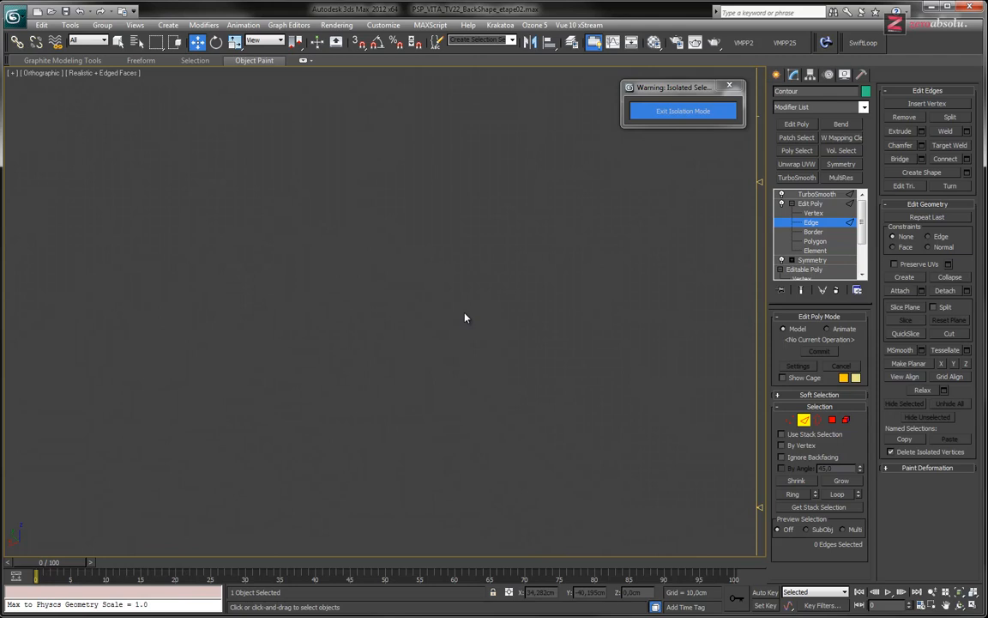
# Move the welded floor corner vertex to open the cramped corner face into a more even quad.
pyautogui.click(408, 285)
pyautogui.keyDown('alt'); pyautogui.moveTo(408, 284); pyautogui.dragTo(433, 285, button='middle'); pyautogui.keyUp('alt')
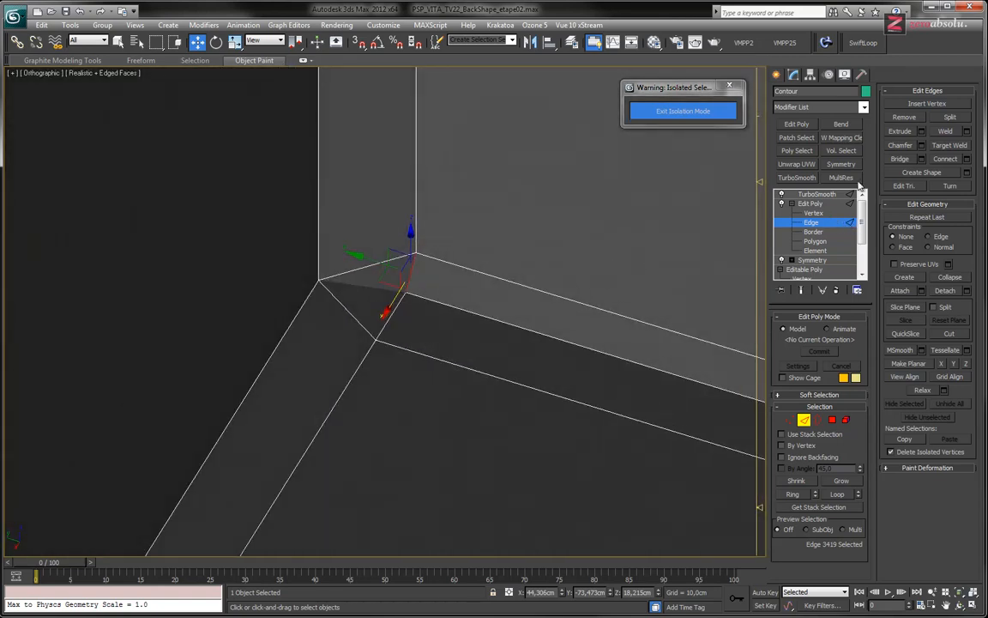
pyautogui.click(811, 214)
pyautogui.click(404, 293)
pyautogui.keyDown('alt'); pyautogui.moveTo(421, 311); pyautogui.dragTo(397, 351, button='middle'); pyautogui.keyUp('alt')
pyautogui.moveTo(360, 293); pyautogui.dragTo(428, 290)
# Target-weld the extra vertex to the floor corner vertex at the matching corner on the opposite wall.
pyautogui.keyDown('alt'); pyautogui.moveTo(486, 292); pyautogui.dragTo(464, 409, button='middle'); pyautogui.keyUp('alt')
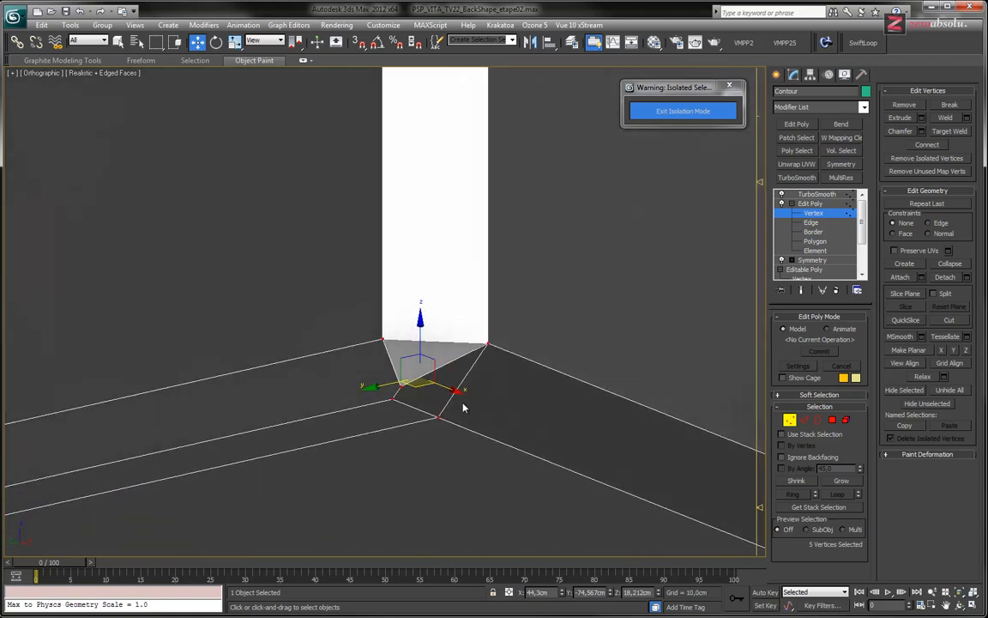
pyautogui.click(949, 131)
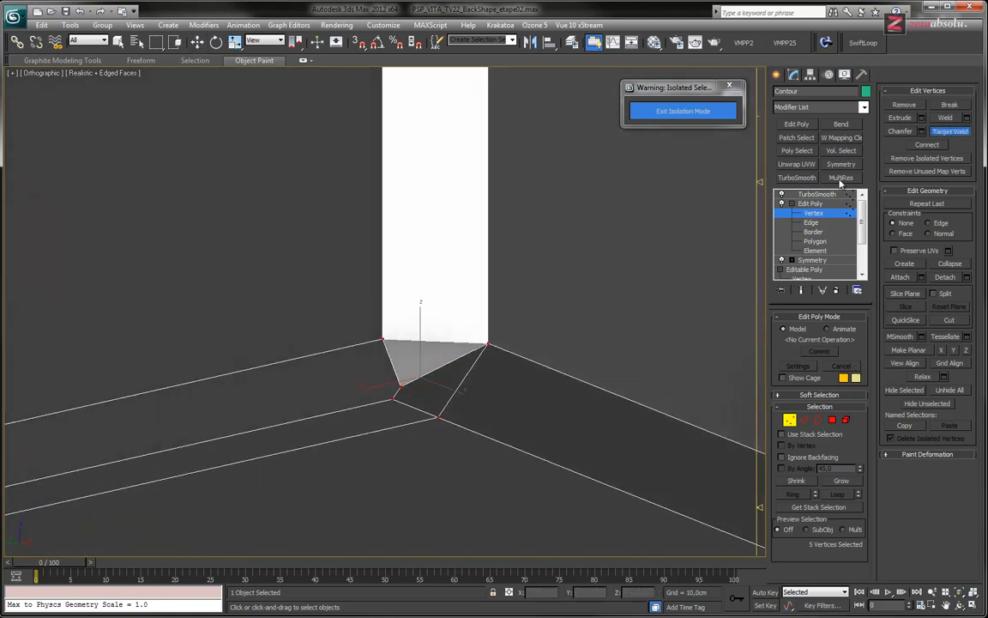
pyautogui.click(401, 385)
pyautogui.click(393, 399)
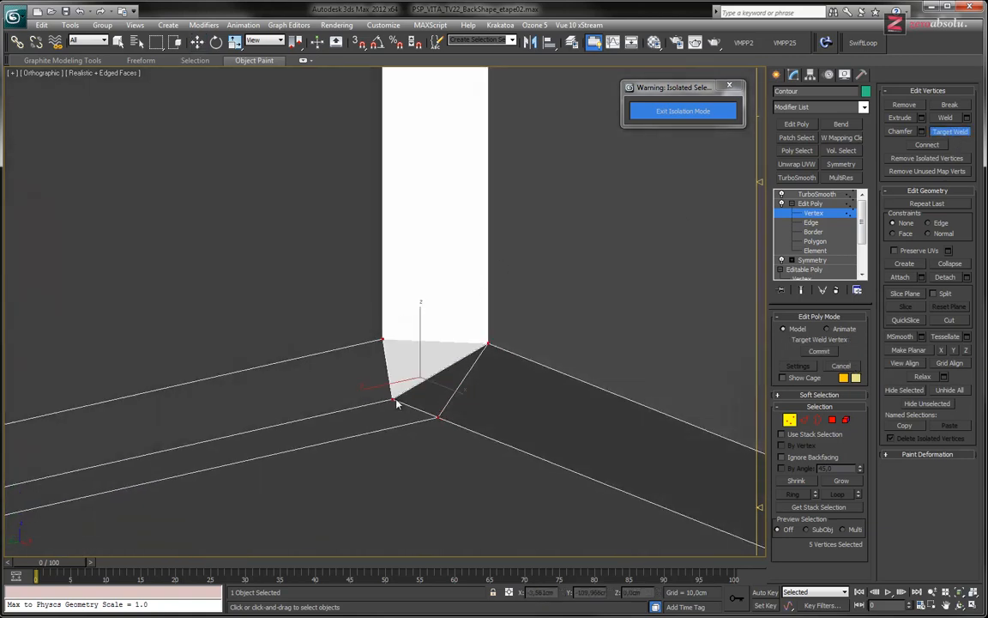
# Move the newly welded vertex along Y, away from the corner, to widen the corner faces into an even shape.
pyautogui.keyDown('alt'); pyautogui.moveTo(427, 397); pyautogui.dragTo(442, 401, button='middle'); pyautogui.keyUp('alt')
pyautogui.click(408, 405)
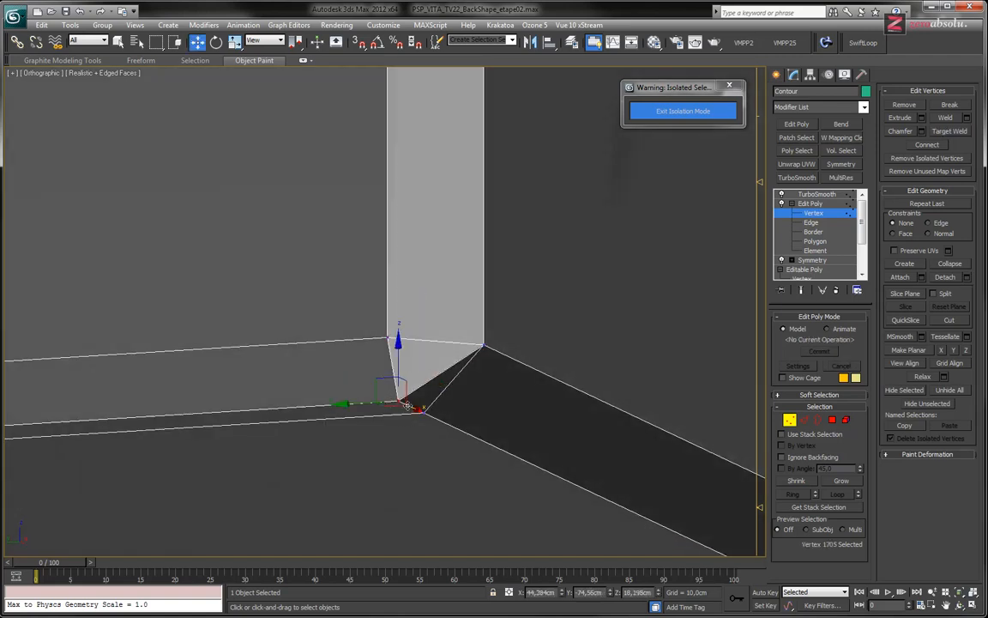
pyautogui.moveTo(358, 403); pyautogui.dragTo(299, 407)
pyautogui.keyDown('alt'); pyautogui.moveTo(585, 380); pyautogui.dragTo(579, 346, button='middle'); pyautogui.keyUp('alt')
pyautogui.moveTo(296, 413); pyautogui.dragTo(285, 418)
# Remove the diagonal edge across the widened corner to leave one quad, and return to vertex editing.
pyautogui.press('2')
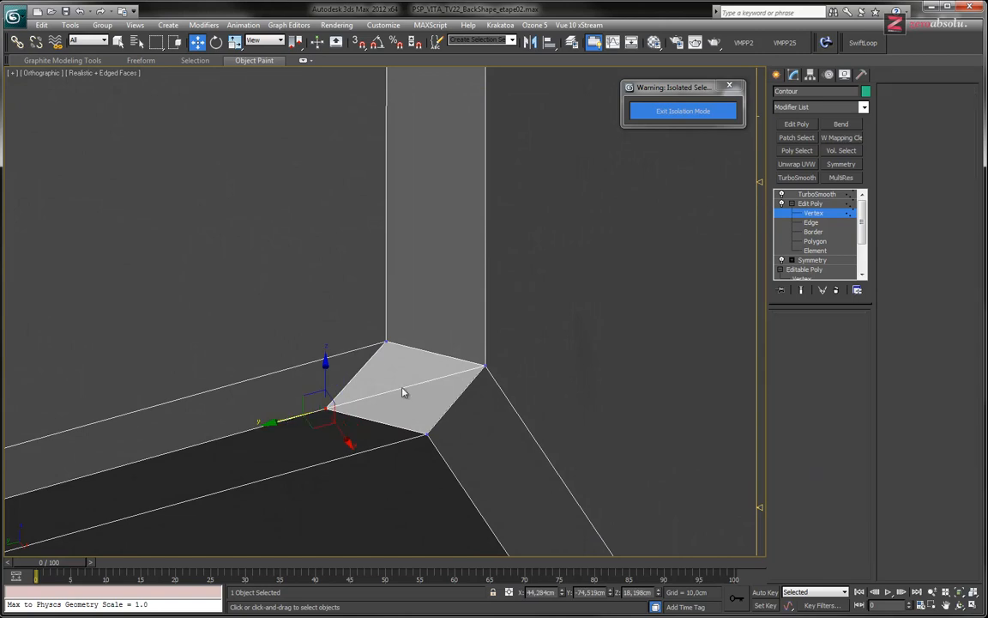
pyautogui.click(614, 421)
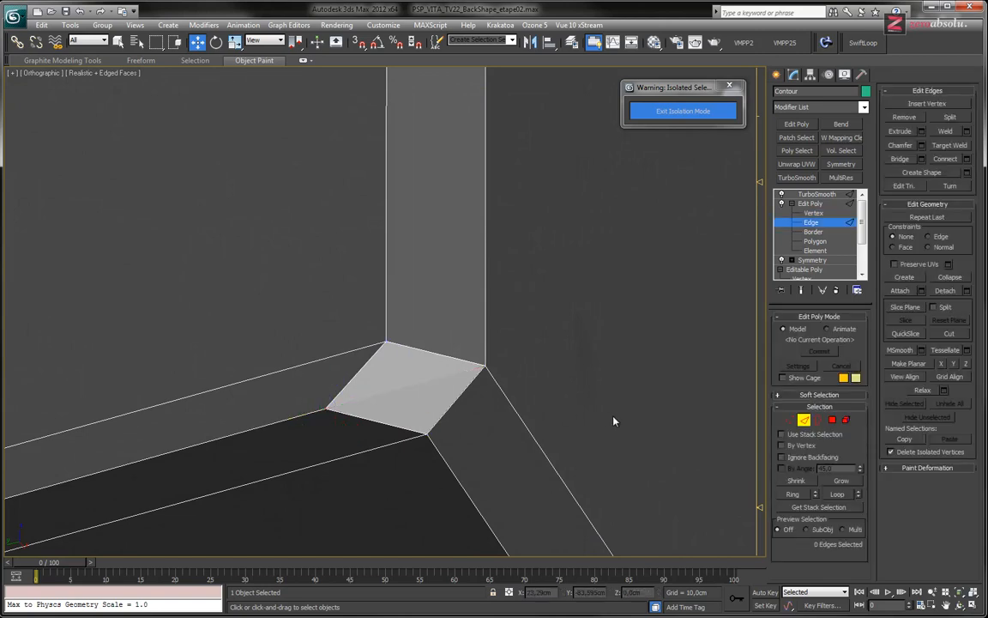
pyautogui.press('1')
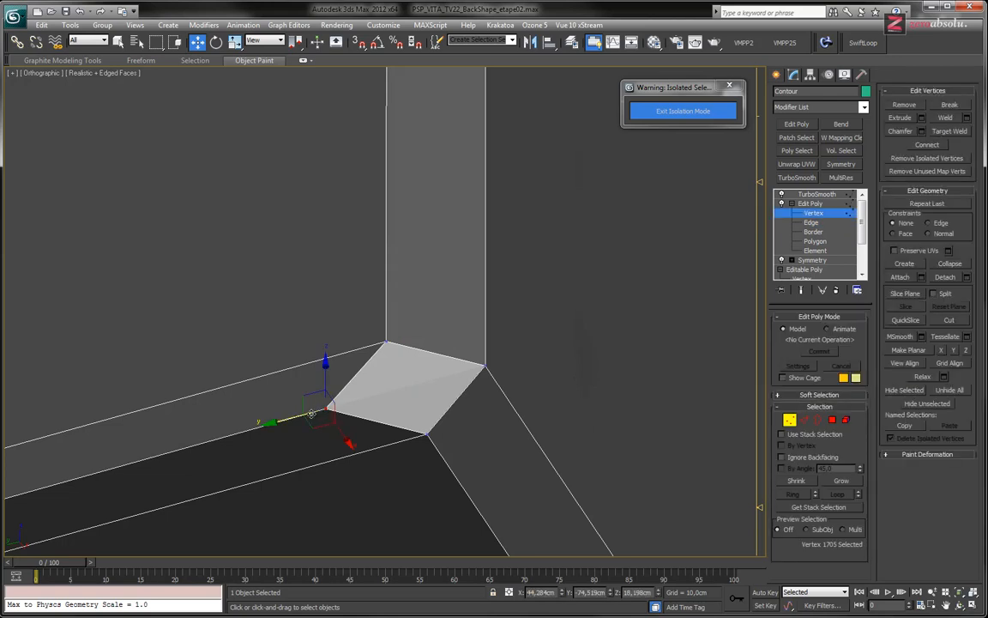
# Cut an edge across the floor beside the jack opening's other lower corner, joining the chamfer vertices at the two ends.
pyautogui.moveTo(285, 418); pyautogui.dragTo(287, 419)
pyautogui.keyDown('alt'); pyautogui.moveTo(286, 420); pyautogui.dragTo(316, 387, button='middle'); pyautogui.keyUp('alt')
pyautogui.scroll(10, 316, 387)
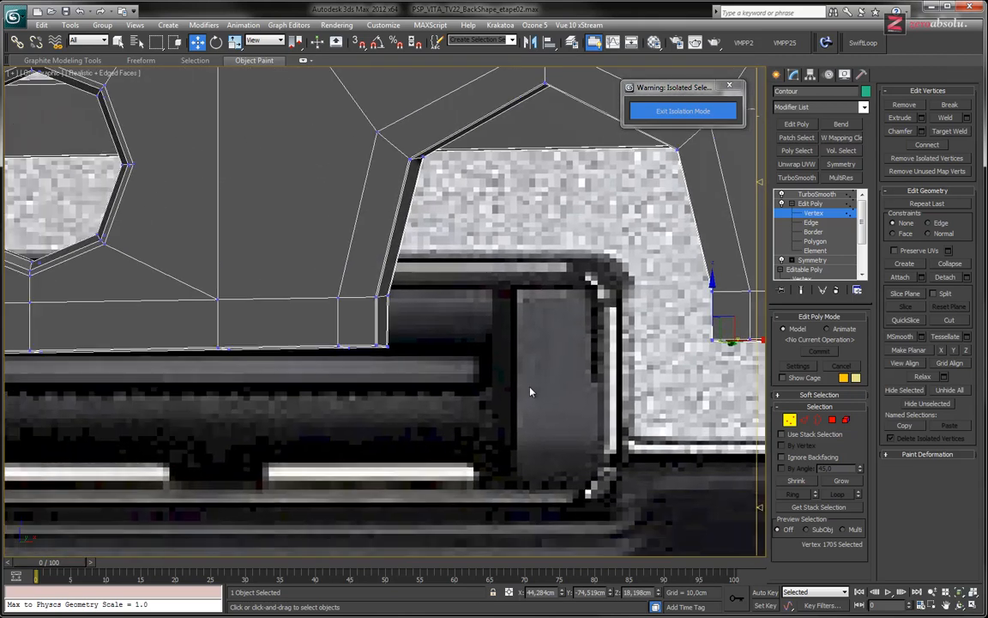
pyautogui.hotkey('alt', 'w')
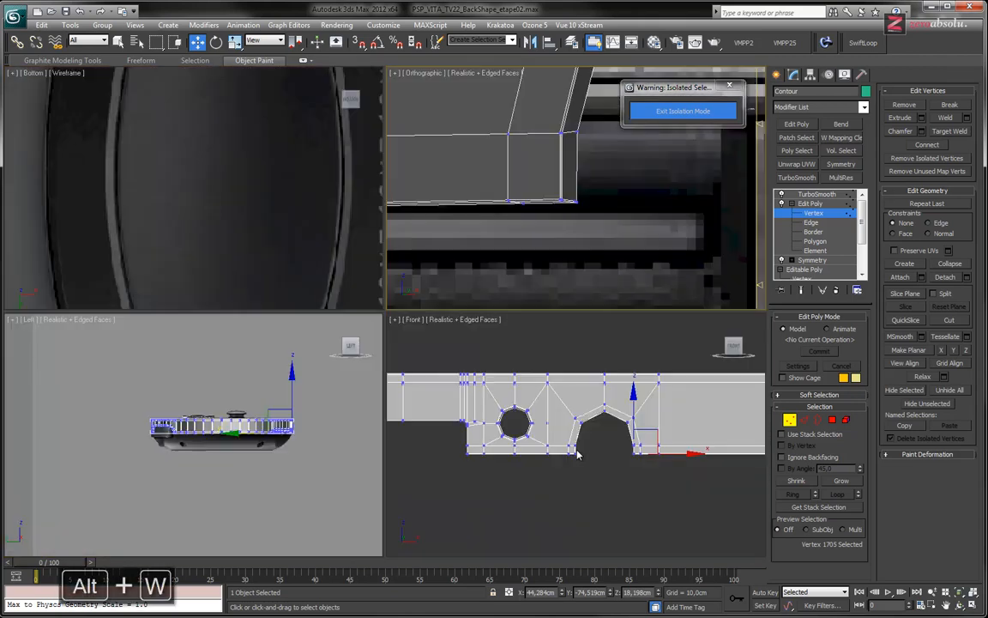
pyautogui.hotkey('alt', 'w')
pyautogui.keyDown('alt'); pyautogui.moveTo(412, 447); pyautogui.dragTo(511, 360, button='middle'); pyautogui.keyUp('alt')
pyautogui.scroll(9, 513, 356)
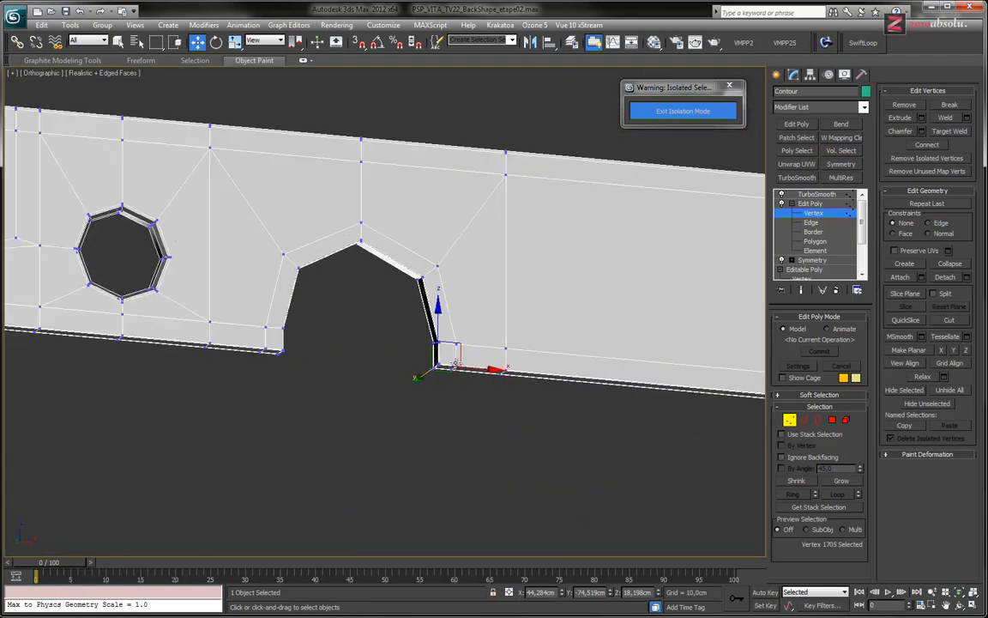
pyautogui.moveTo(280, 377); pyautogui.dragTo(457, 375, button='middle')
pyautogui.scroll(-8, 457, 375)
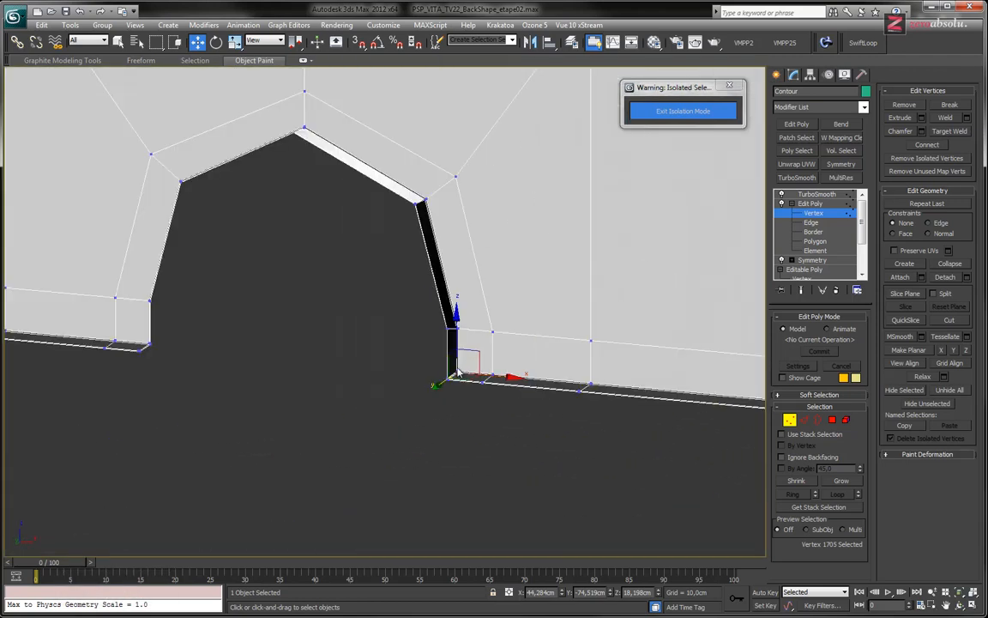
pyautogui.moveTo(415, 383); pyautogui.dragTo(416, 384)
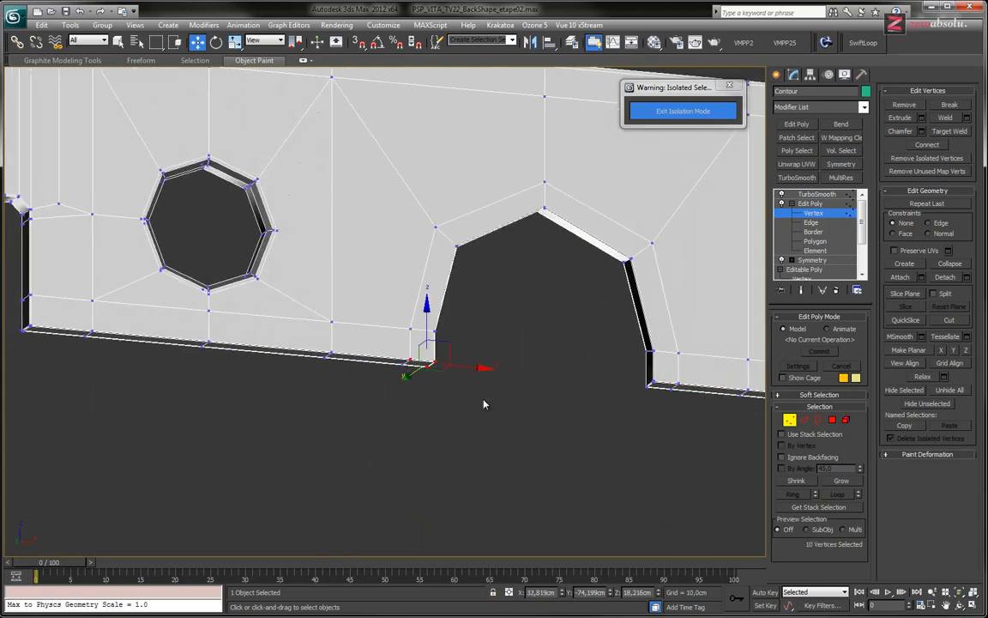
pyautogui.scroll(6, 482, 402)
pyautogui.keyDown('alt'); pyautogui.moveTo(481, 401); pyautogui.dragTo(520, 324, button='middle'); pyautogui.keyUp('alt')
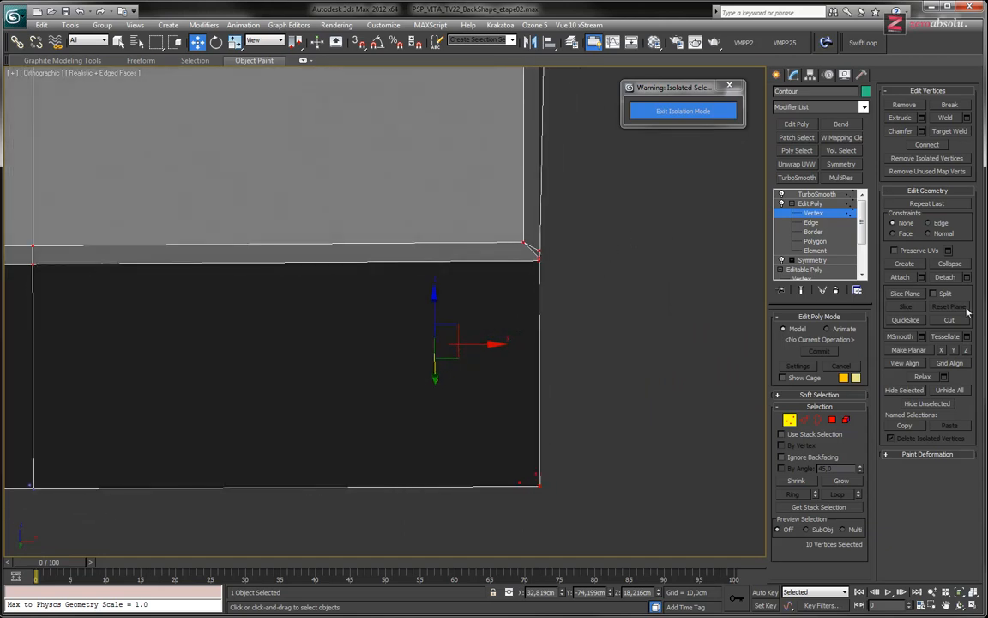
pyautogui.hotkey('alt', 'c')
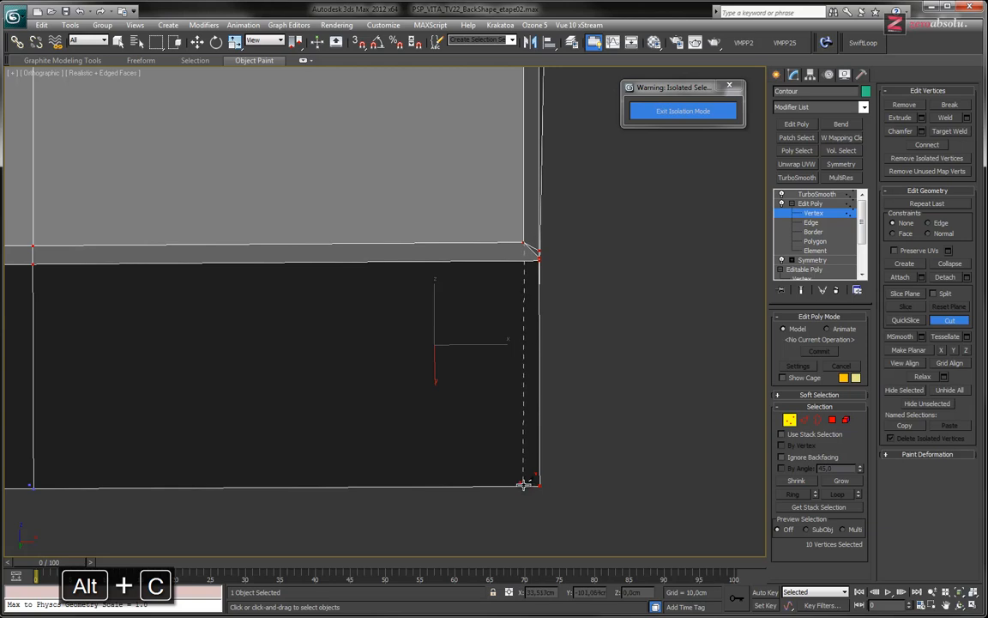
pyautogui.keyDown('alt'); pyautogui.moveTo(522, 481); pyautogui.dragTo(352, 348, button='middle'); pyautogui.keyUp('alt')
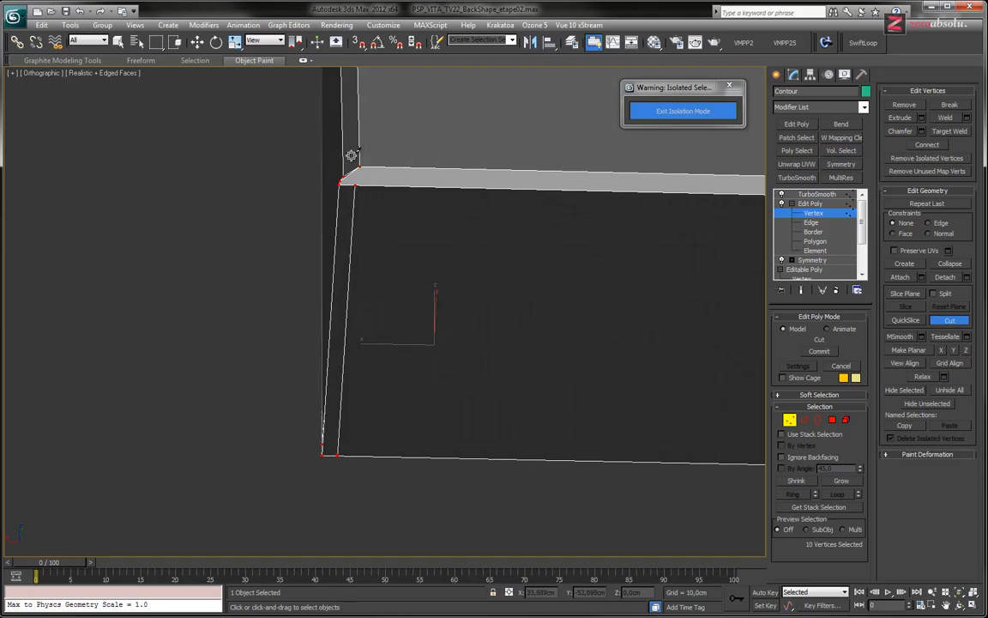
pyautogui.keyDown('alt'); pyautogui.moveTo(395, 242); pyautogui.dragTo(446, 284, button='middle'); pyautogui.keyUp('alt')
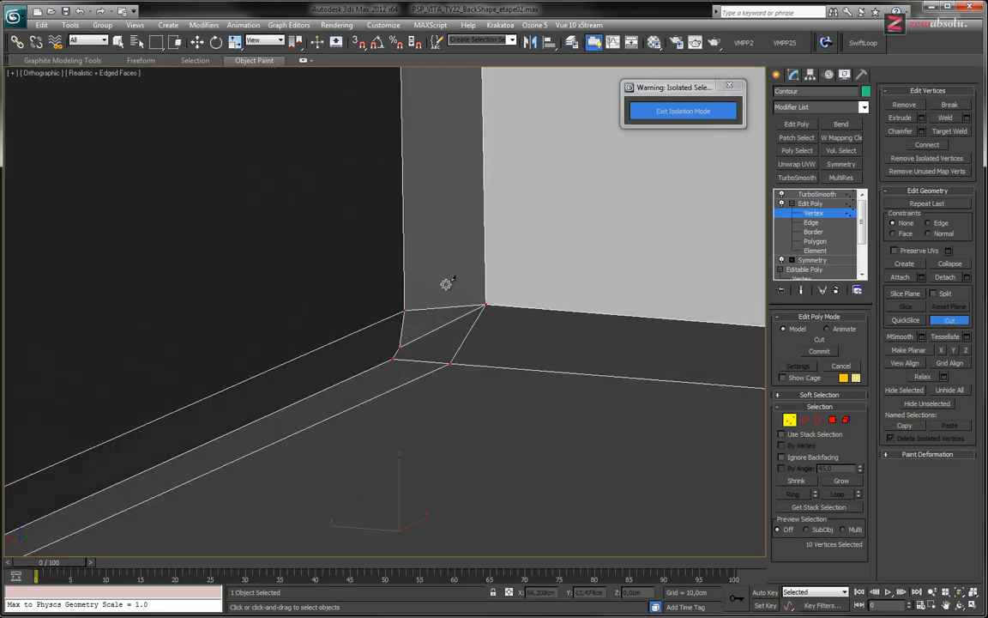
pyautogui.rightClick(470, 308)
pyautogui.click(744, 474)
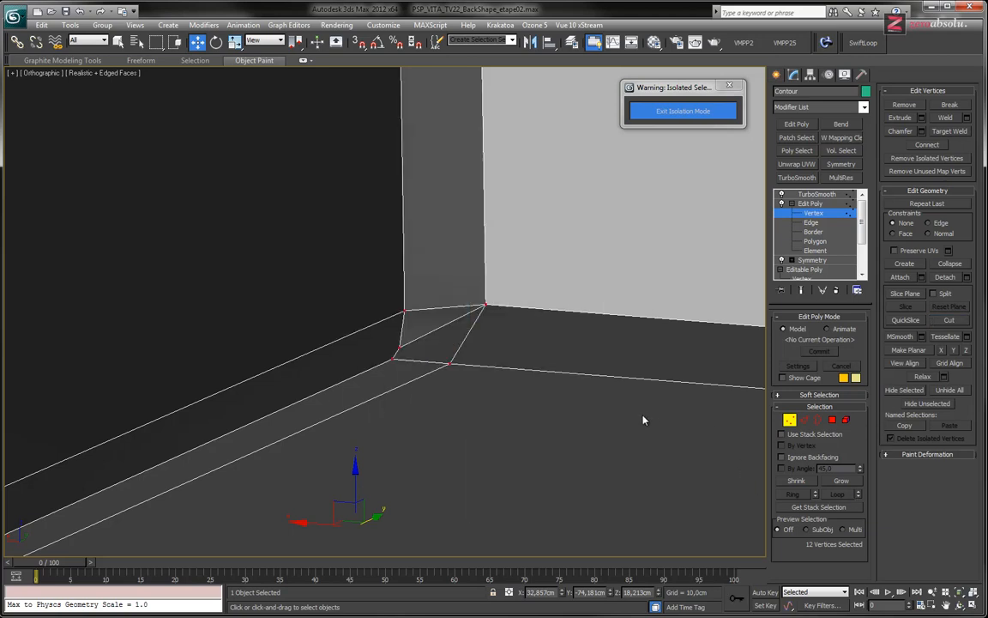
# Target-weld the extra vertex to the floor corner vertex at the near end of the newly cut edge.
pyautogui.hotkey('ctrl', 'alt', 'w')
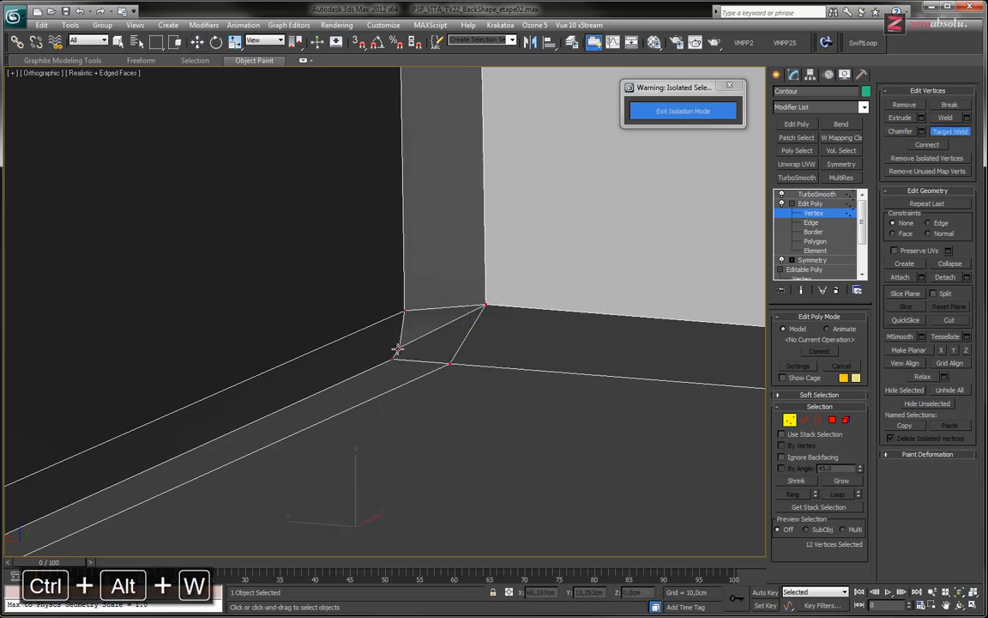
pyautogui.click(392, 357)
pyautogui.moveTo(192, 422); pyautogui.dragTo(447, 368, button='middle')
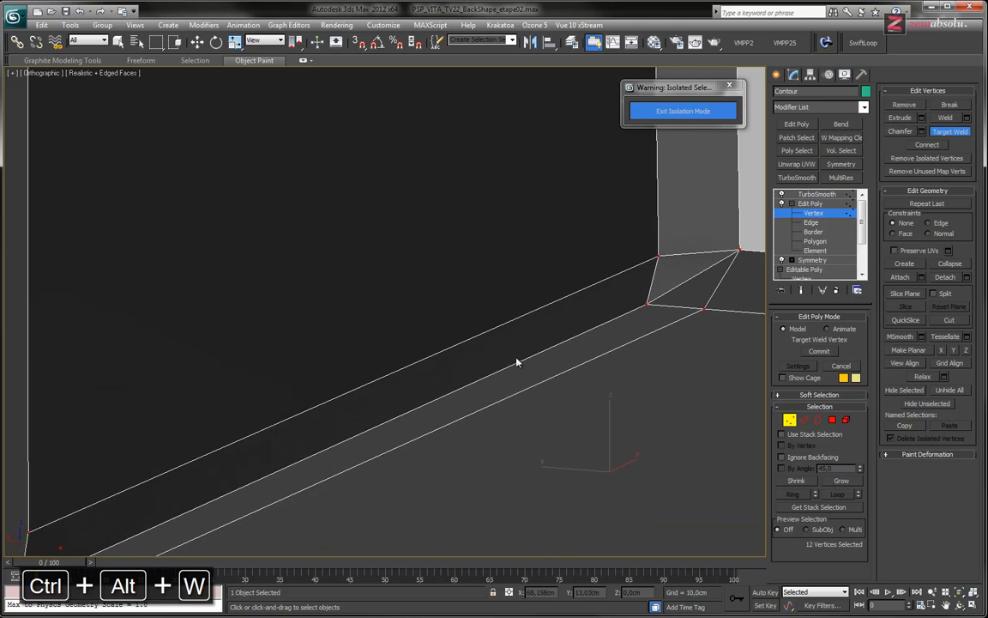
pyautogui.scroll(-3, 516, 359)
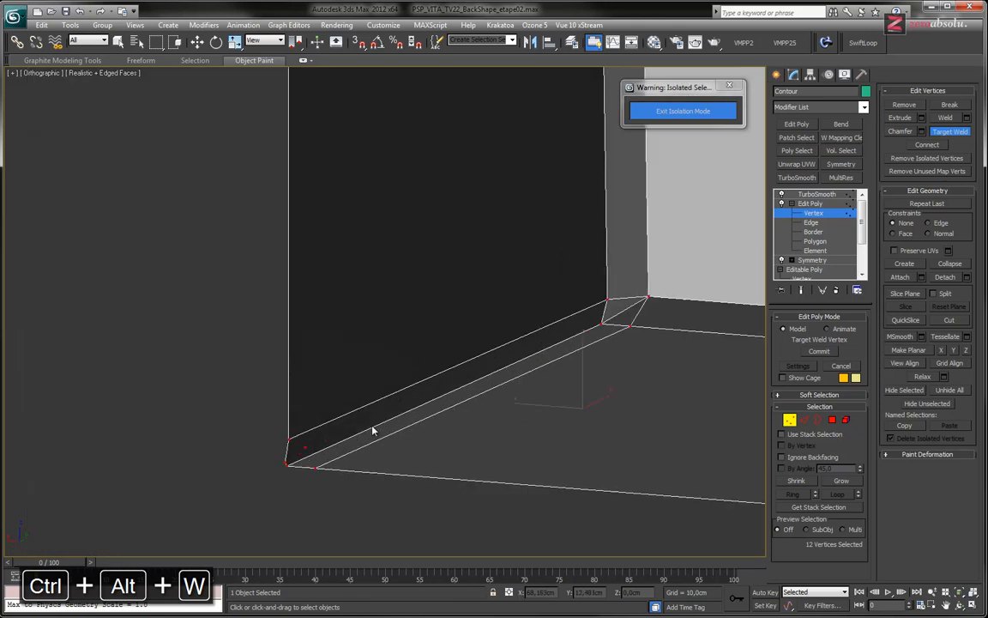
pyautogui.rightClick(250, 429)
# Target-weld the extra vertex at the far end of the cut edge to its floor corner vertex.
pyautogui.moveTo(248, 414); pyautogui.dragTo(281, 460)
pyautogui.keyDown('alt'); pyautogui.moveTo(249, 394); pyautogui.dragTo(388, 399, button='middle'); pyautogui.keyUp('alt')
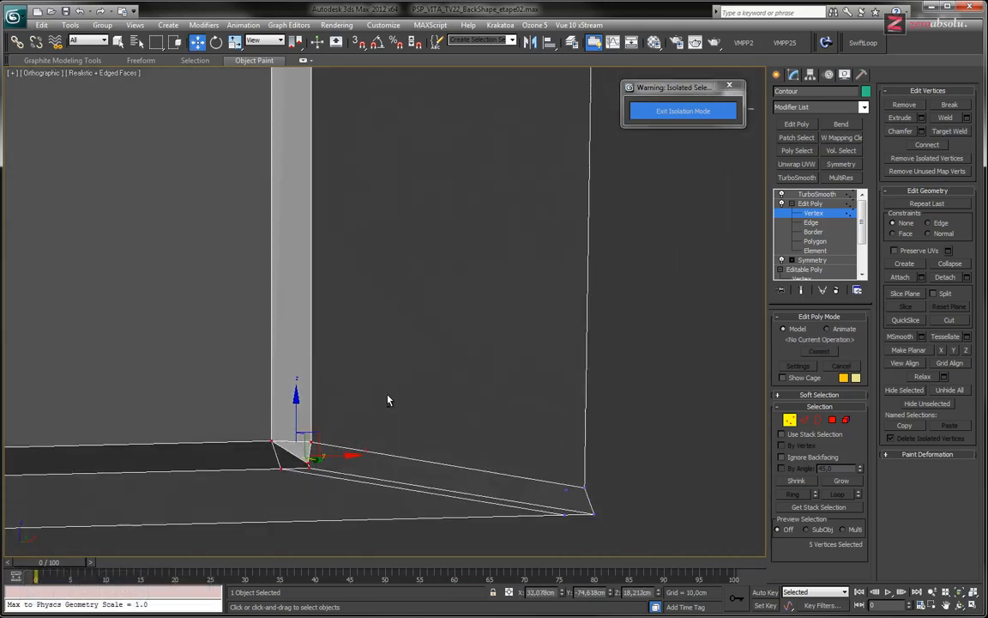
pyautogui.scroll(5, 327, 476)
pyautogui.moveTo(269, 358); pyautogui.dragTo(386, 360, button='middle')
pyautogui.hotkey('alt', 'w')
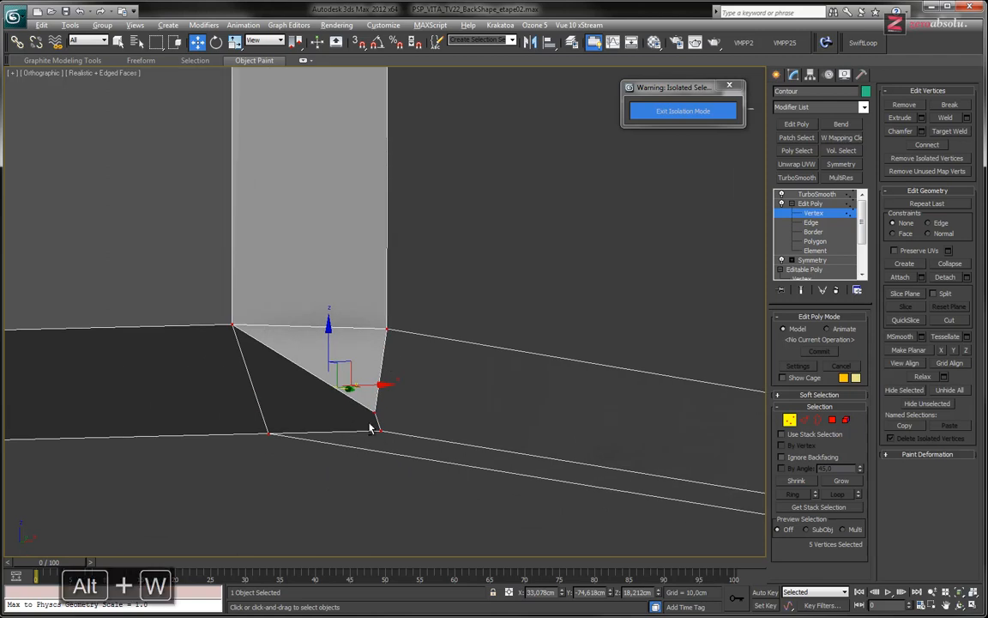
pyautogui.hotkey('alt', 'w')
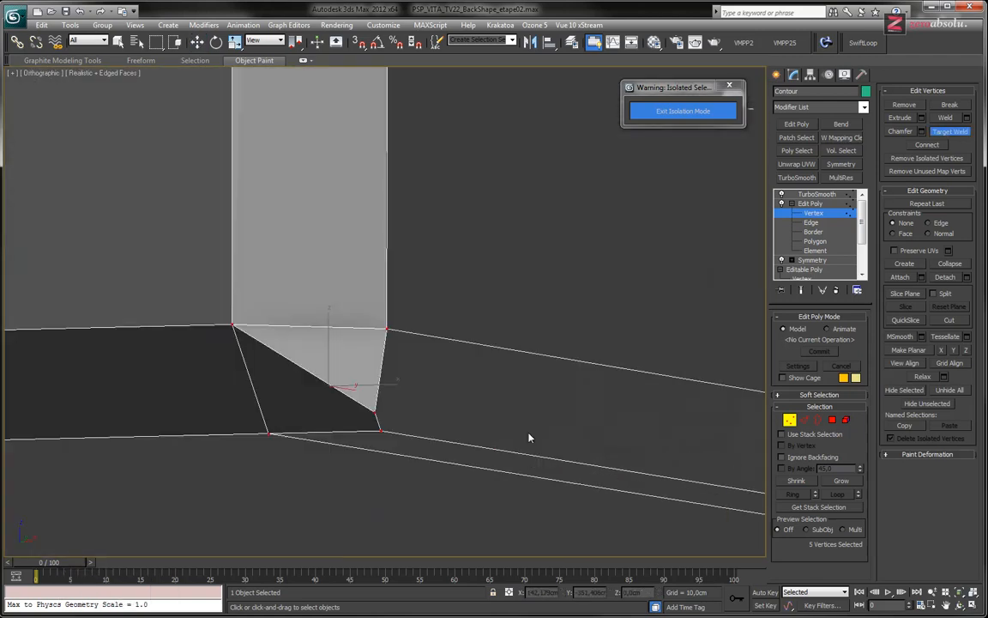
pyautogui.press('w')
pyautogui.moveTo(375, 412); pyautogui.dragTo(386, 427)
pyautogui.hotkey('ctrl', 'z')
pyautogui.hotkey('ctrl', 'alt', 'w')
pyautogui.click(376, 405)
pyautogui.click(381, 429)
# Remove the diagonal edge across the newly welded far-end corner to leave one quad.
pyautogui.moveTo(424, 411); pyautogui.dragTo(443, 375, button='middle')
pyautogui.press('2')
pyautogui.click(343, 359)
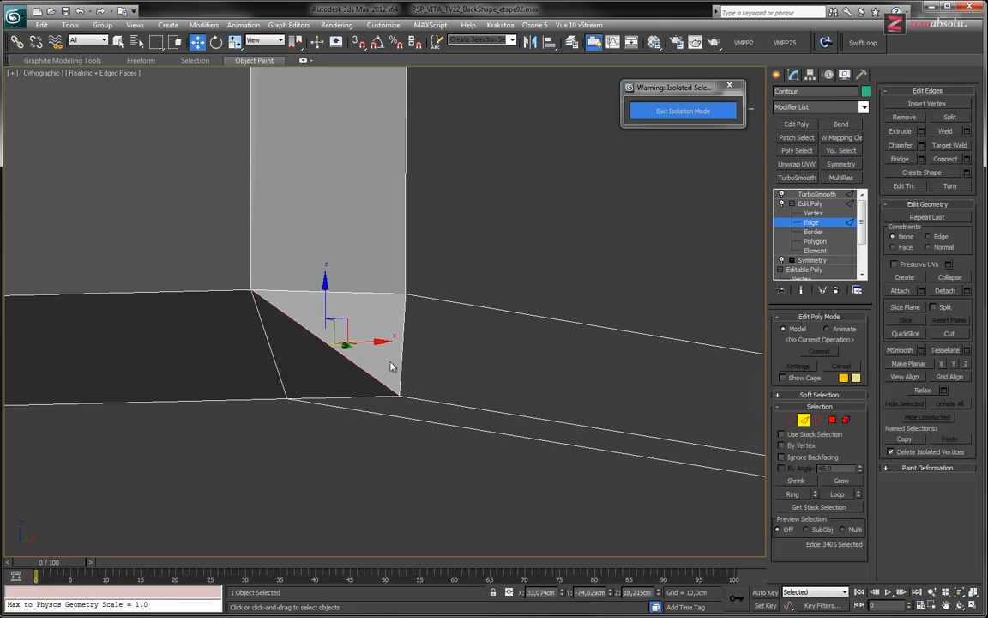
pyautogui.hotkey('ctrl', 'BackSpace')
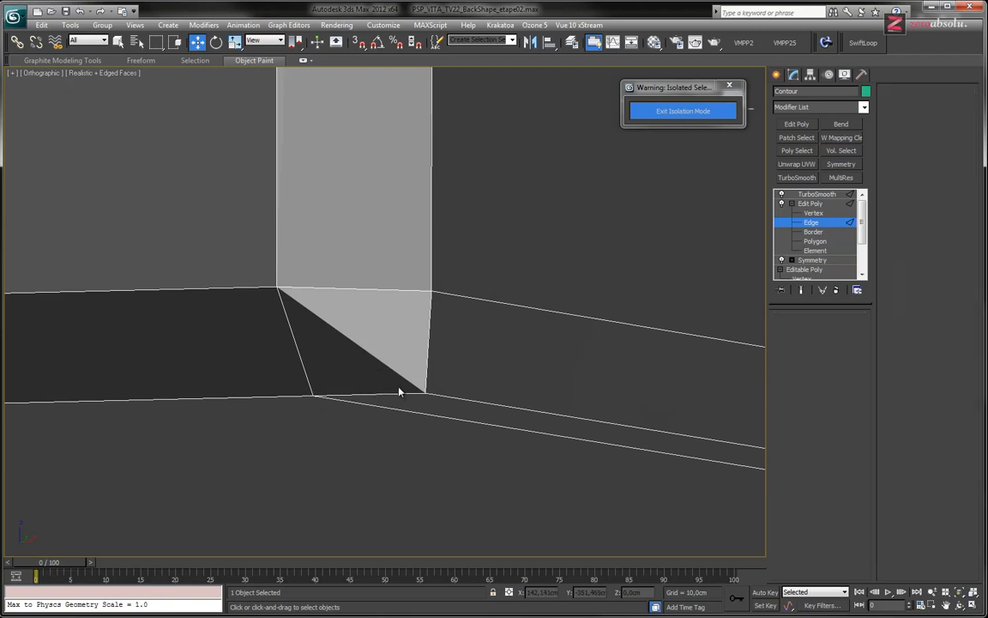
# Reposition the floor vertex at this cleaned corner to give its quad a more even shape.
pyautogui.press('1')
pyautogui.click(315, 396)
pyautogui.keyDown('alt'); pyautogui.moveTo(338, 407); pyautogui.dragTo(436, 428, button='middle'); pyautogui.keyUp('alt')
pyautogui.moveTo(436, 428); pyautogui.dragTo(489, 427)
pyautogui.keyDown('alt'); pyautogui.moveTo(488, 427); pyautogui.dragTo(457, 351, button='middle'); pyautogui.keyUp('alt')
pyautogui.moveTo(518, 314); pyautogui.dragTo(518, 314)
pyautogui.keyDown('alt'); pyautogui.moveTo(517, 314); pyautogui.dragTo(447, 354, button='middle'); pyautogui.keyUp('alt')
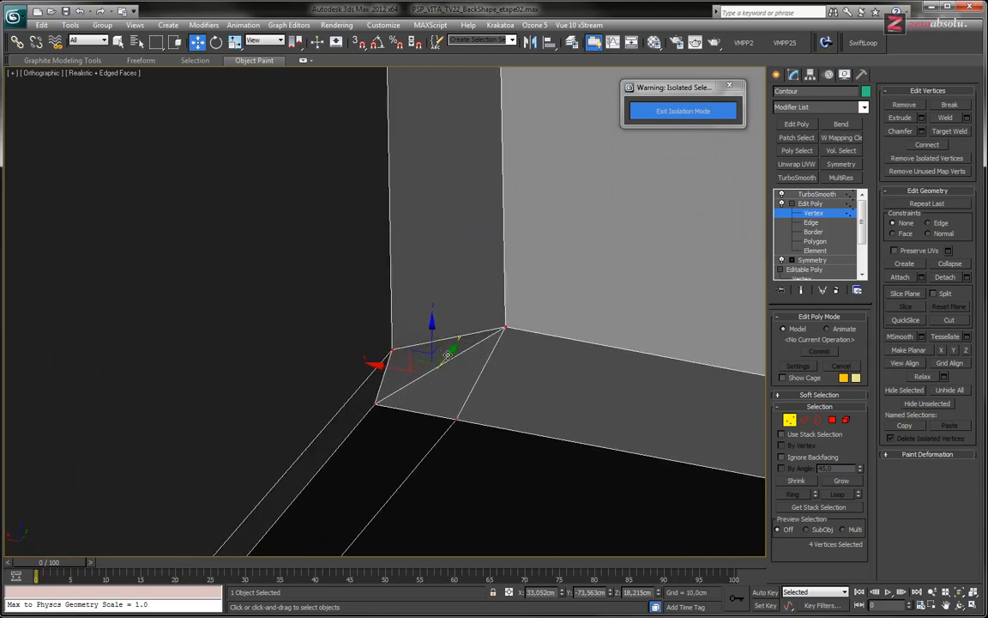
# Remove the remaining diagonal edge at the matching corner on the opposite end of the floor strip.
pyautogui.press('2')
pyautogui.click(477, 371)
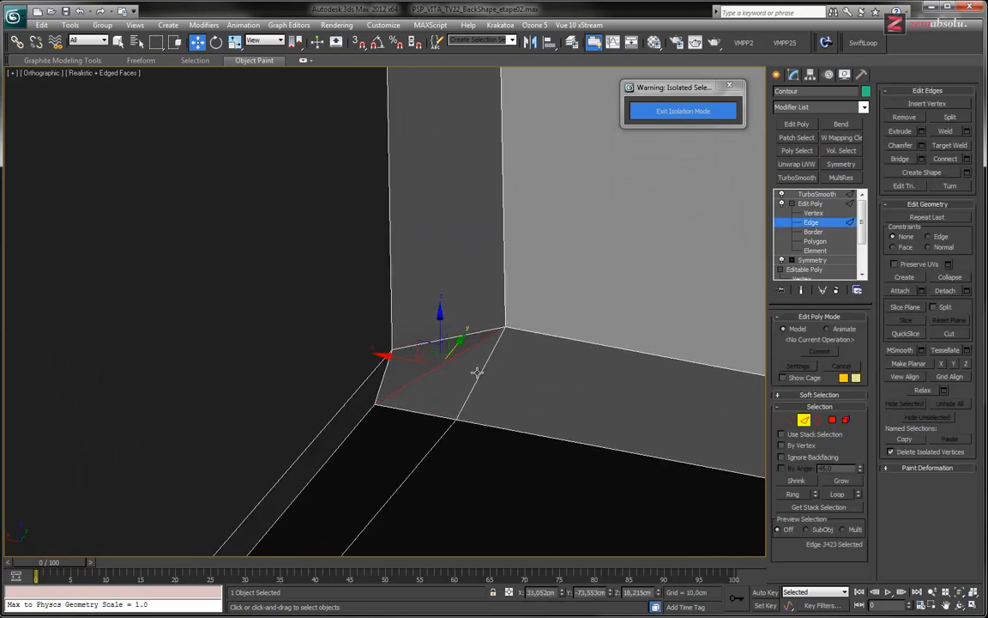
pyautogui.hotkey('ctrl', 'BackSpace')
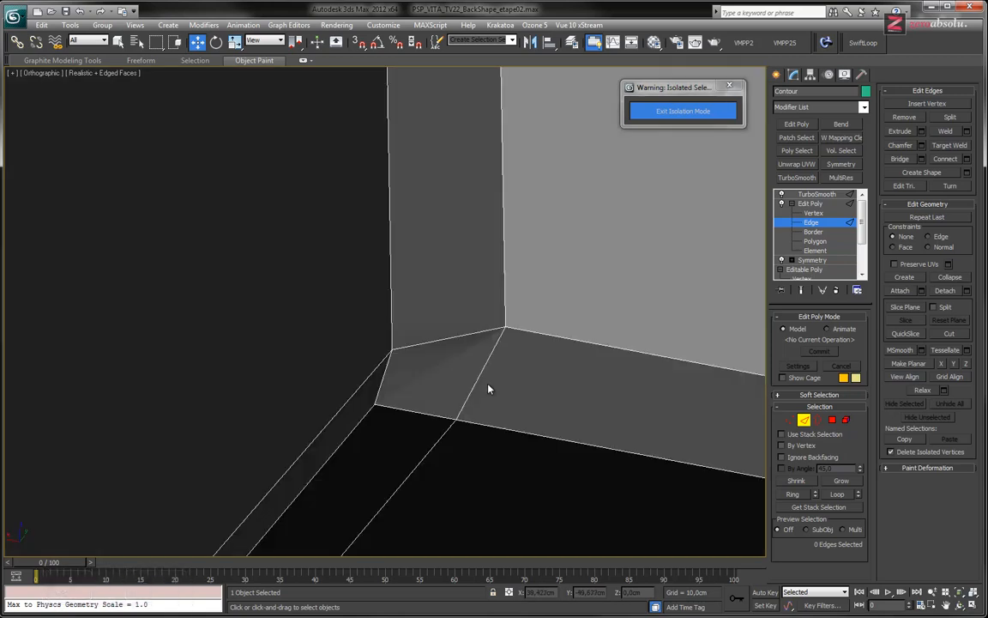
pyautogui.keyDown('alt'); pyautogui.moveTo(488, 385); pyautogui.dragTo(483, 358, button='middle'); pyautogui.keyUp('alt')
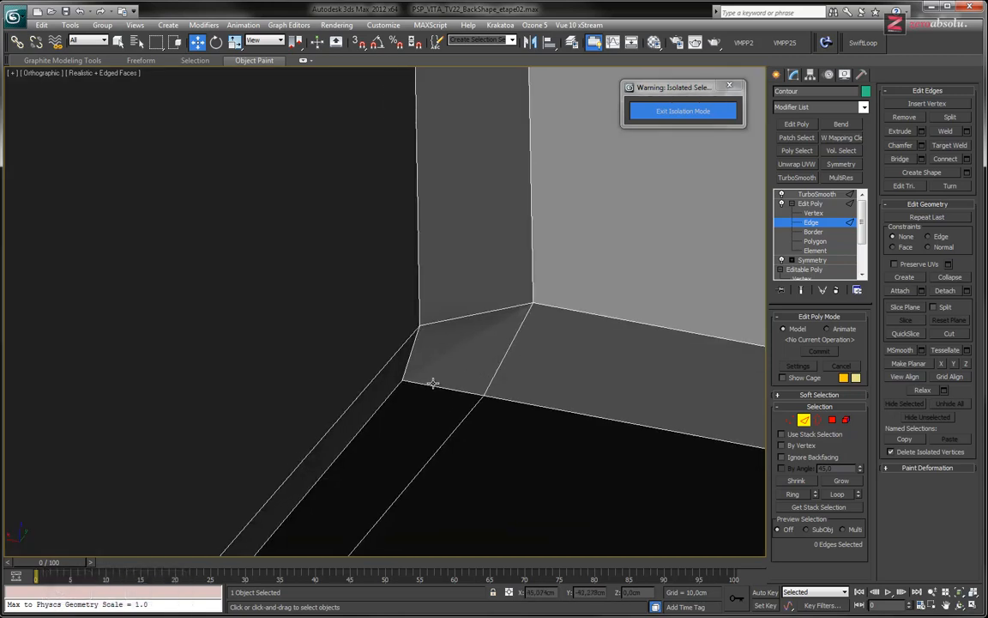
# Move this corner's floor vertex about 0.039 cm along negative Y to even out the merged quad.
pyautogui.press('1')
pyautogui.click(402, 380)
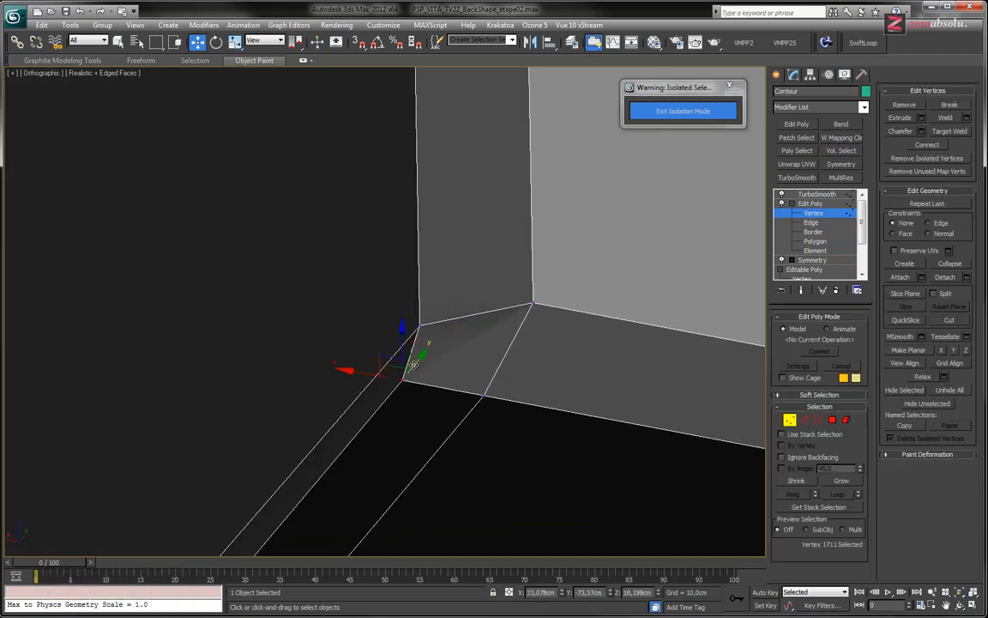
pyautogui.moveTo(417, 362); pyautogui.dragTo(397, 394)
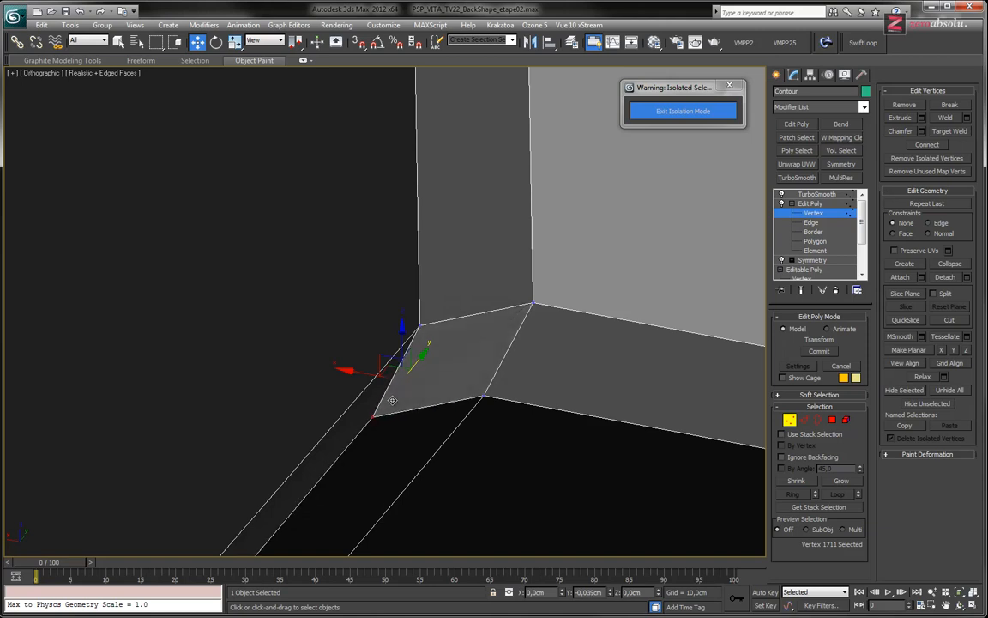
pyautogui.moveTo(392, 401); pyautogui.dragTo(392, 401)
pyautogui.moveTo(488, 367); pyautogui.dragTo(513, 392, button='middle')
# Return to the TurboSmooth level and examine the smoothed jack opening, its lower corners and the surrounding edge flow.
pyautogui.scroll(-8, 519, 340)
pyautogui.click(822, 215)
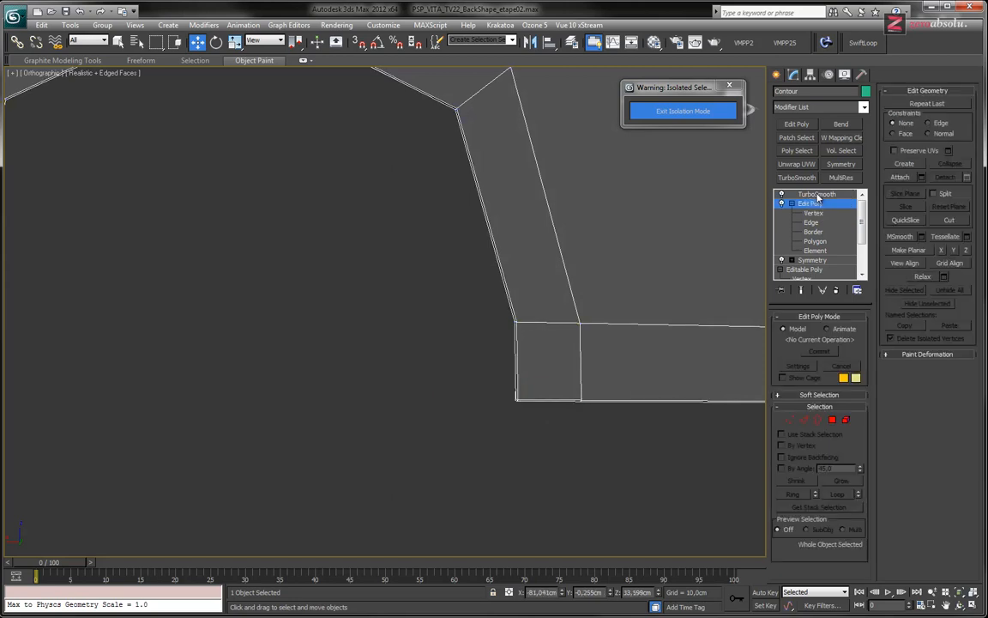
pyautogui.click(816, 195)
pyautogui.moveTo(419, 285); pyautogui.dragTo(502, 389, button='middle')
pyautogui.scroll(-10, 547, 348)
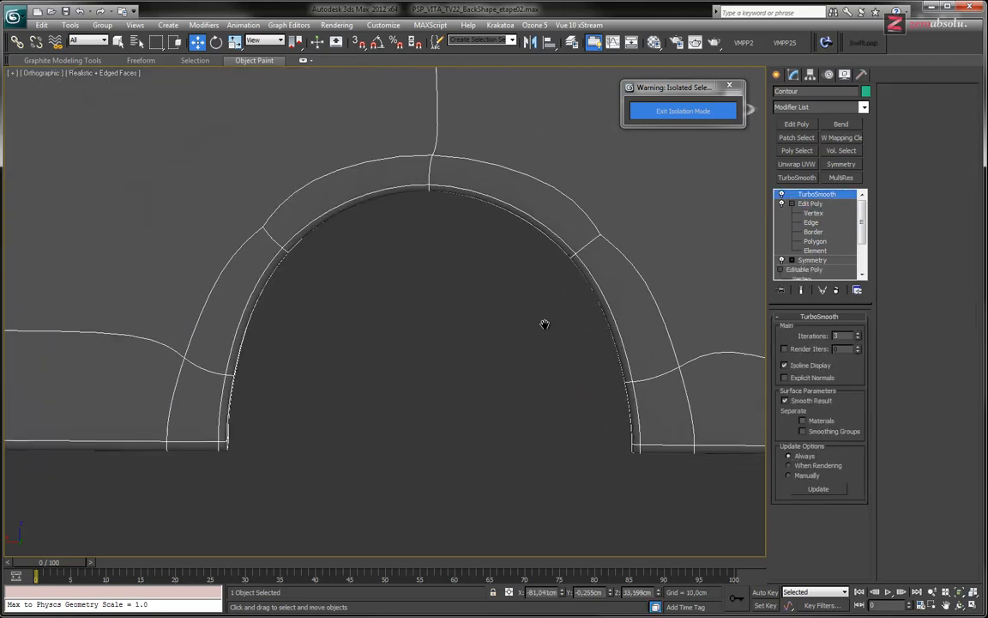
pyautogui.scroll(3, 568, 326)
pyautogui.moveTo(568, 334); pyautogui.dragTo(430, 328, button='middle')
pyautogui.scroll(-10, 440, 332)
pyautogui.scroll(4, 440, 329)
pyautogui.scroll(9, 468, 332)
pyautogui.moveTo(485, 313); pyautogui.dragTo(424, 321, button='middle')
pyautogui.moveTo(449, 311)
pyautogui.keyDown('alt'); pyautogui.mouseDown(button='middle')
pyautogui.moveTo(455, 382)
pyautogui.moveTo(444, 138)
pyautogui.moveTo(505, 205)
pyautogui.moveTo(455, 327)
pyautogui.mouseUp(button='middle'); pyautogui.keyUp('alt')
pyautogui.scroll(4, 452, 326)
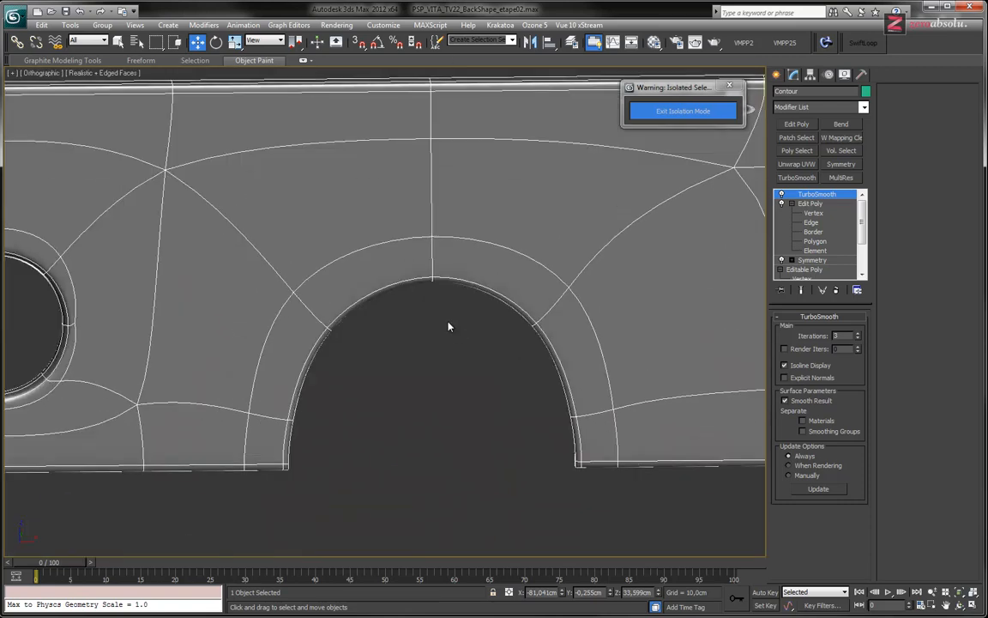
pyautogui.scroll(-3, 448, 326)
# Move the vertices just above both lower corners of the jack opening slightly outward along X.
pyautogui.click(812, 214)
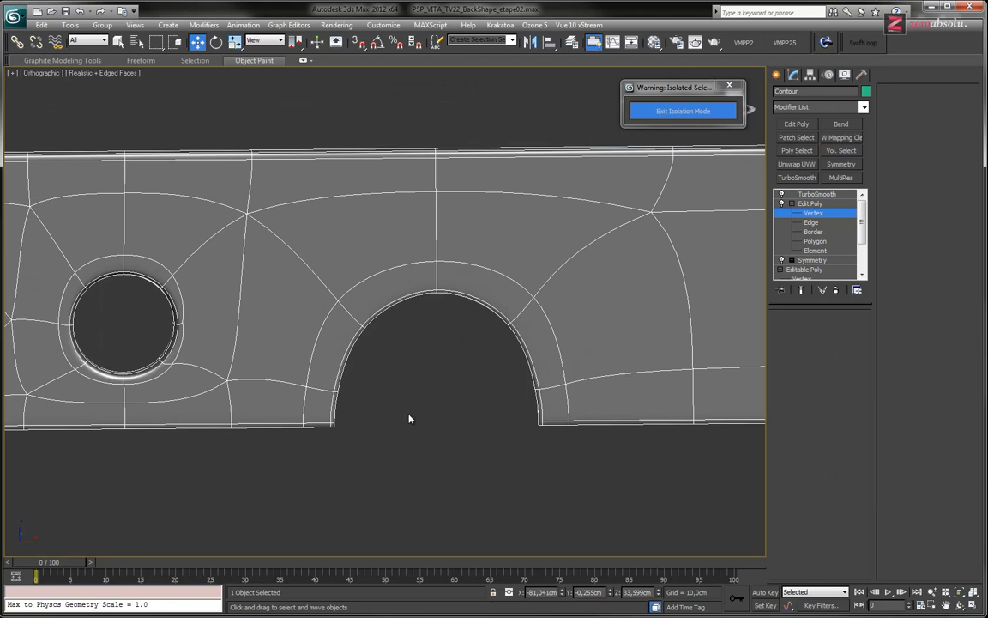
pyautogui.moveTo(575, 411); pyautogui.dragTo(580, 397)
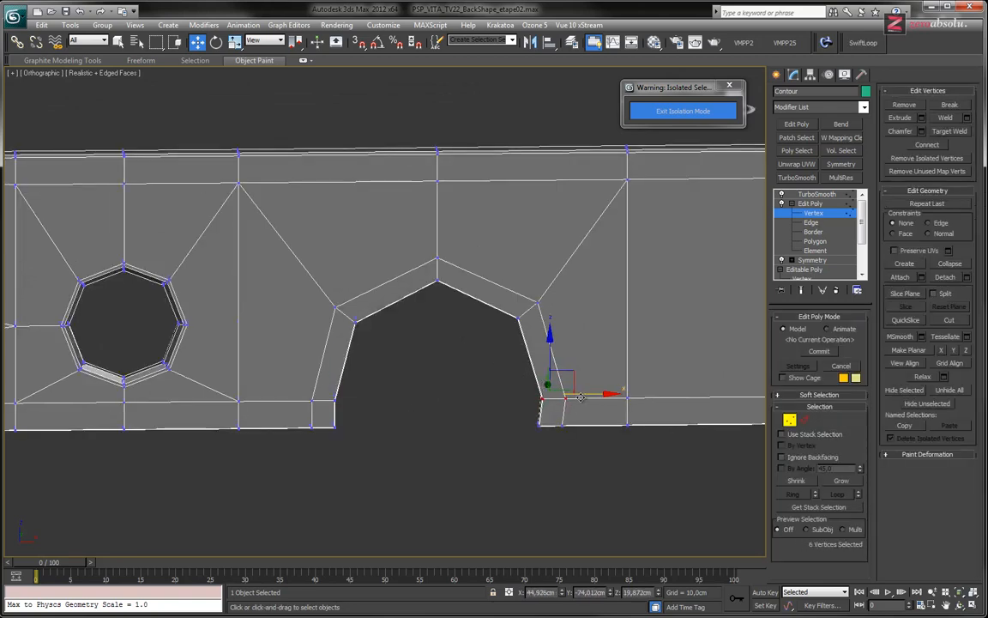
pyautogui.moveTo(288, 416); pyautogui.dragTo(289, 414)
pyautogui.moveTo(377, 396); pyautogui.dragTo(375, 396)
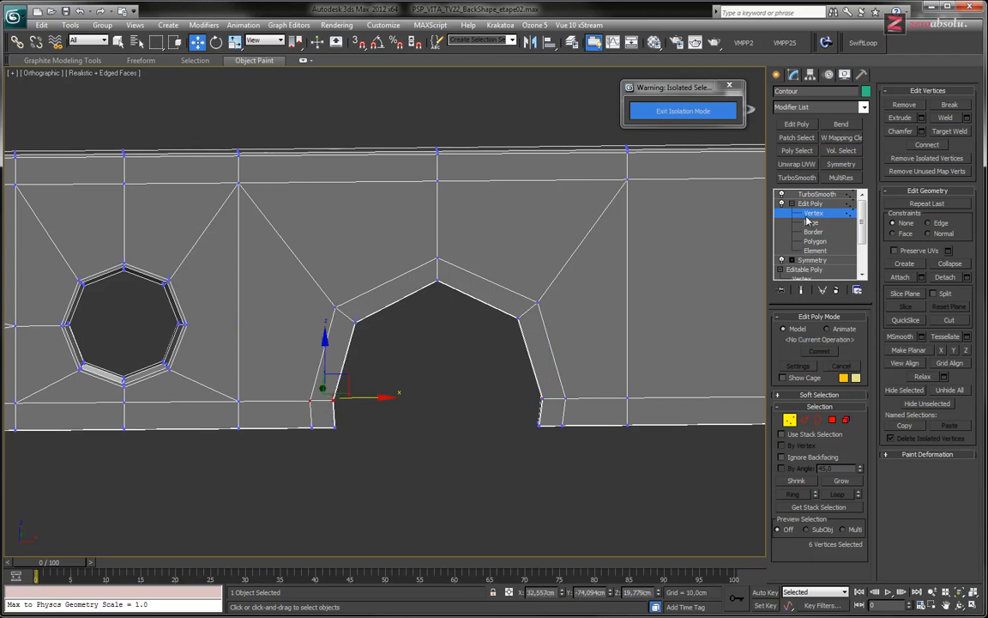
# With the smoothed result shown, nudge the vertices above the right lower corner inward to X 44.861 cm, and return to the unsmoothed cage.
pyautogui.click(801, 291)
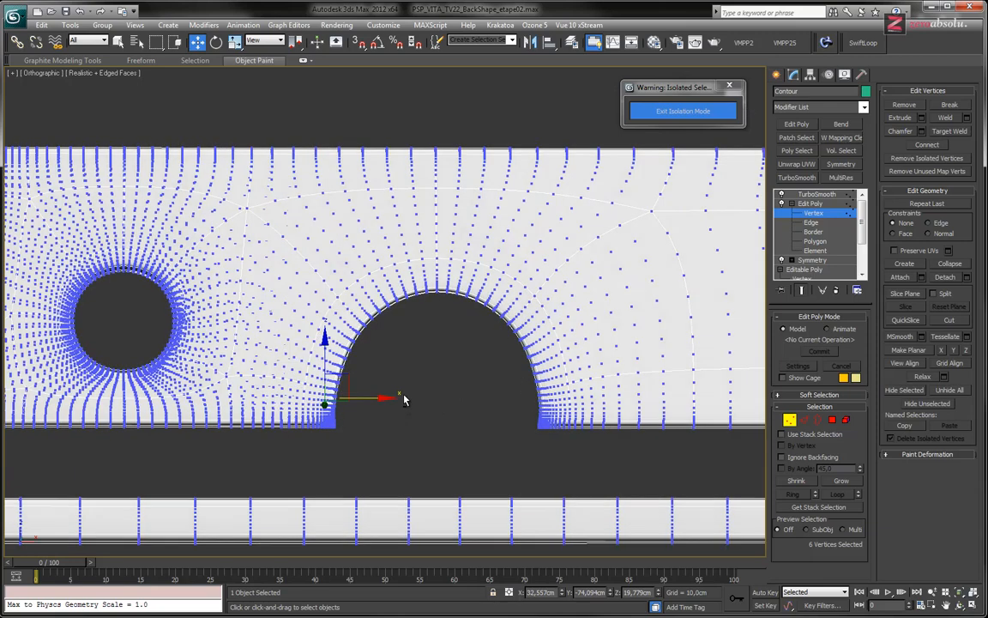
pyautogui.scroll(6, 414, 366)
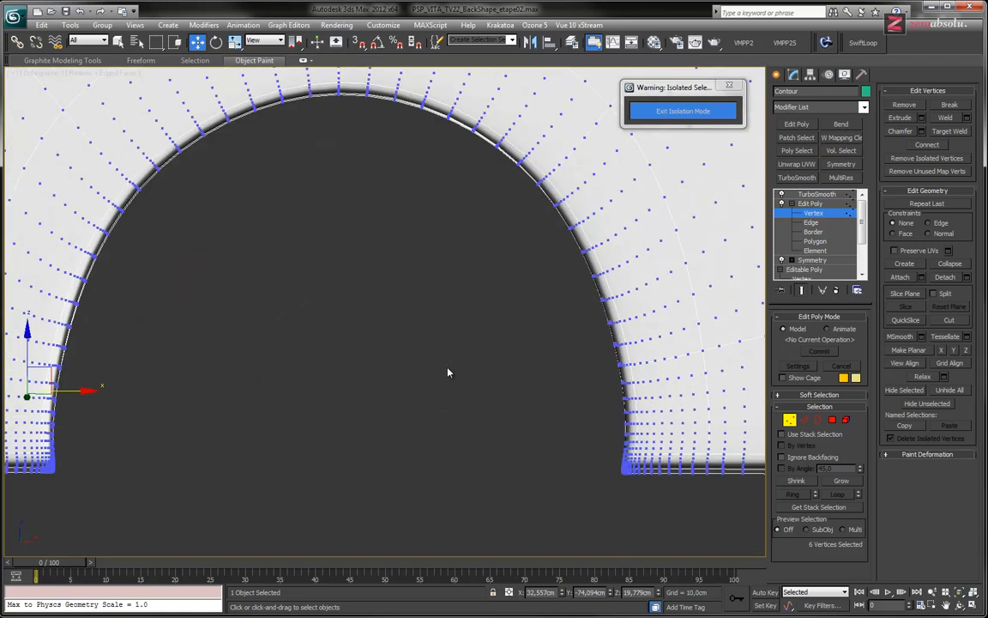
pyautogui.scroll(-2, 463, 377)
pyautogui.moveTo(686, 417); pyautogui.dragTo(693, 418)
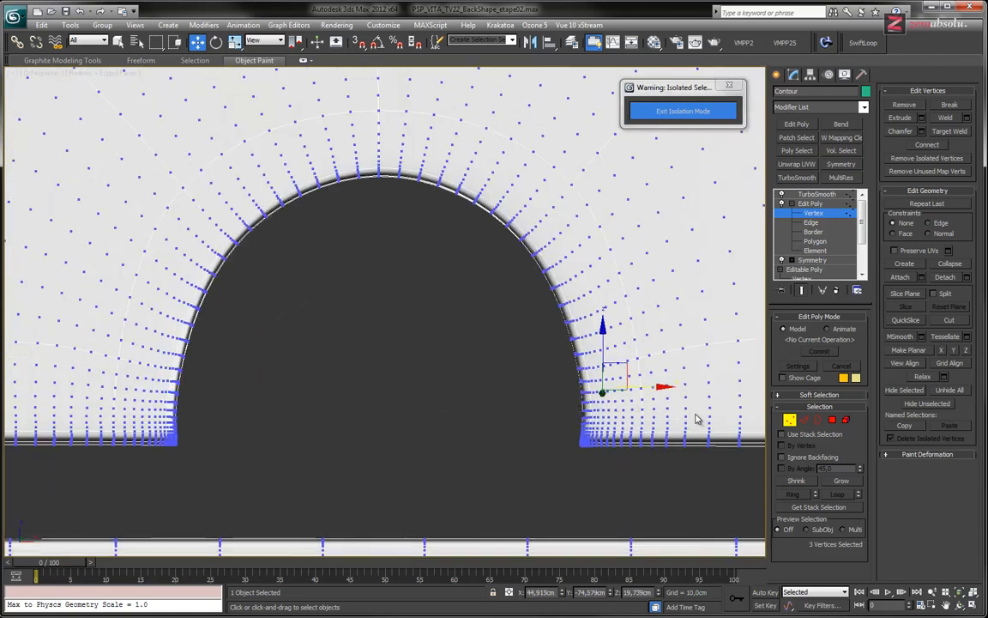
pyautogui.moveTo(654, 386); pyautogui.dragTo(650, 386)
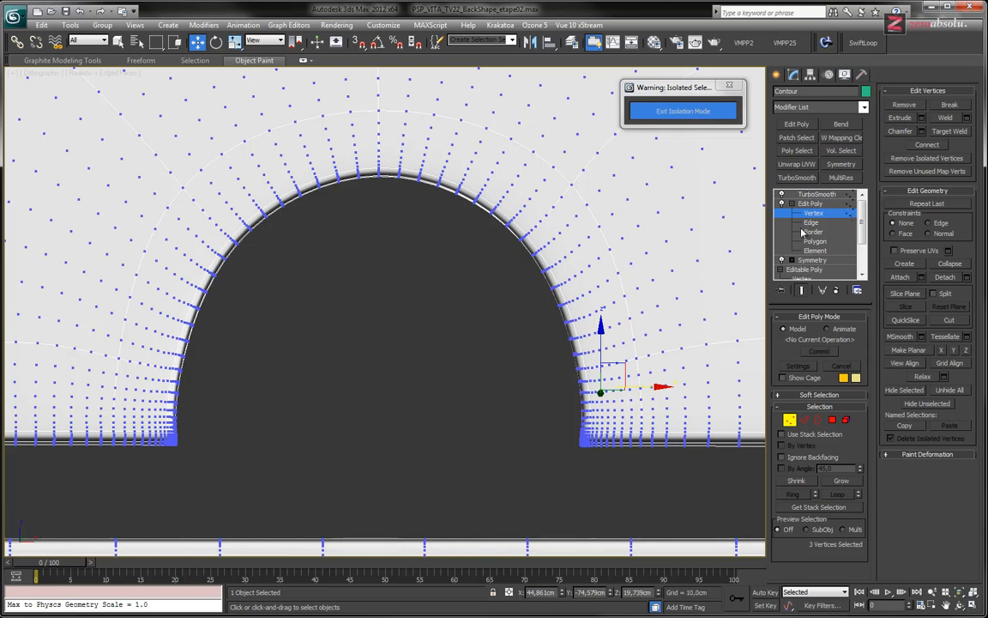
pyautogui.click(802, 290)
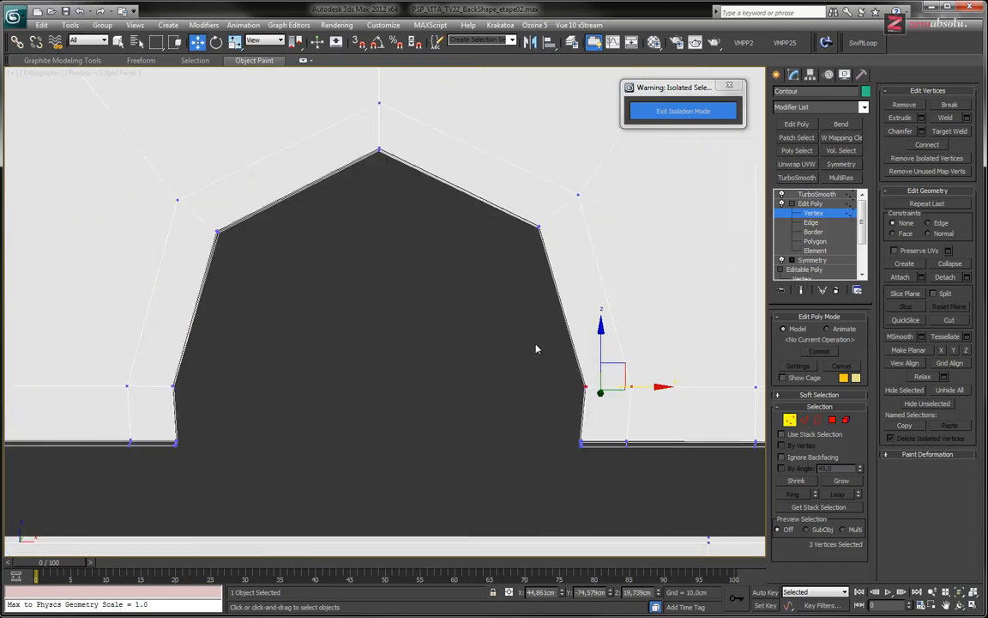
# Move the vertices at both upper corners of the jack arch slightly outward and up, placing the left group at X 33.721 cm, Z 24.523 cm.
pyautogui.moveTo(603, 172); pyautogui.dragTo(604, 171)
pyautogui.moveTo(574, 209); pyautogui.dragTo(510, 245, button='middle')
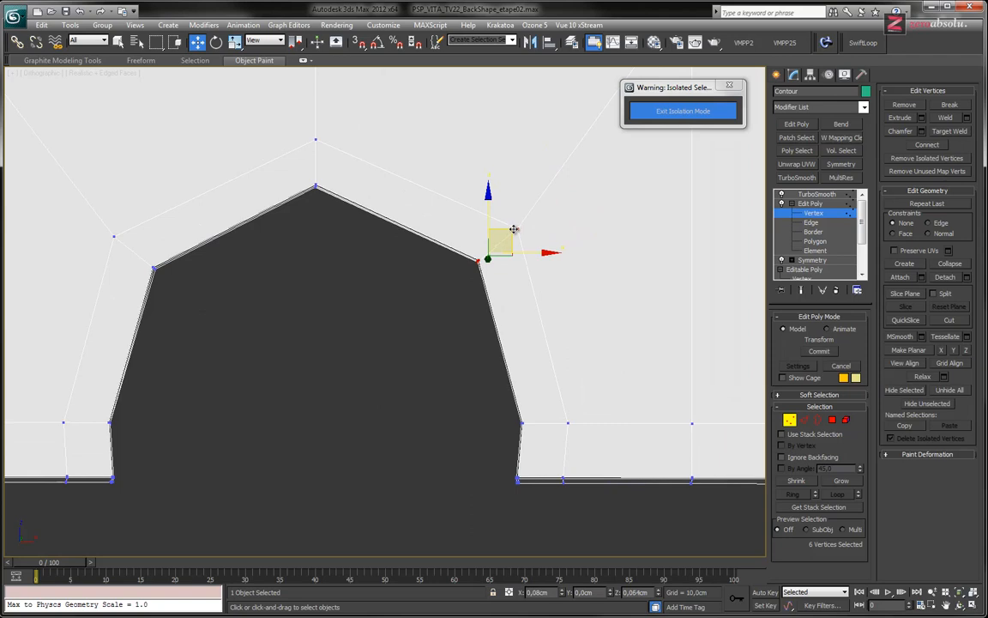
pyautogui.moveTo(512, 231); pyautogui.dragTo(518, 228)
pyautogui.moveTo(94, 229); pyautogui.dragTo(146, 231)
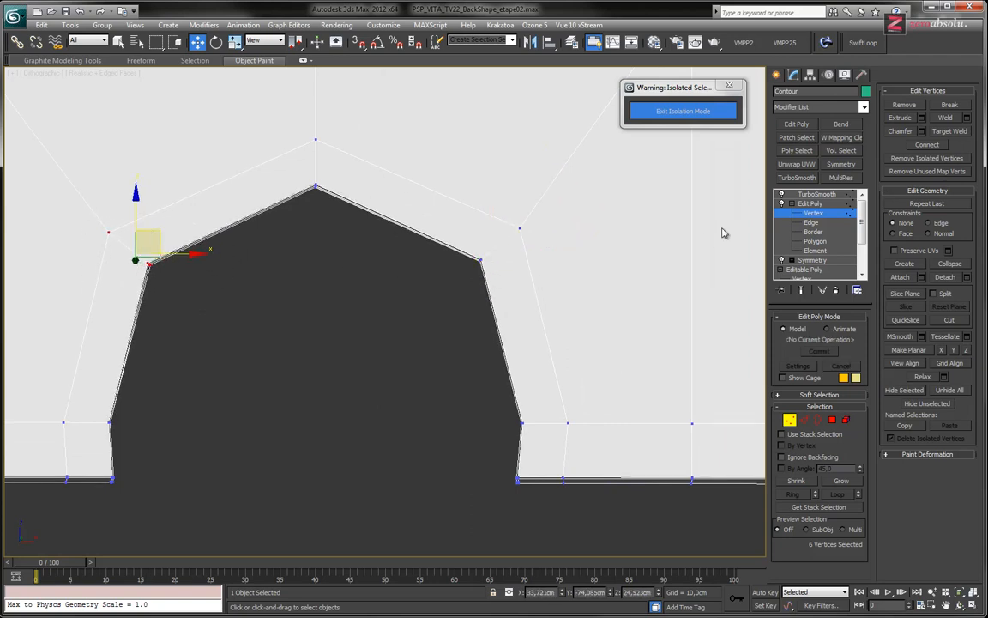
# Examine the smoothed jack arch, then turn off TurboSmooth's viewport effect and return to editing the cage's vertices.
pyautogui.click(803, 290)
pyautogui.moveTo(386, 294); pyautogui.dragTo(463, 272, button='middle')
pyautogui.scroll(-4, 463, 276)
pyautogui.scroll(4, 464, 275)
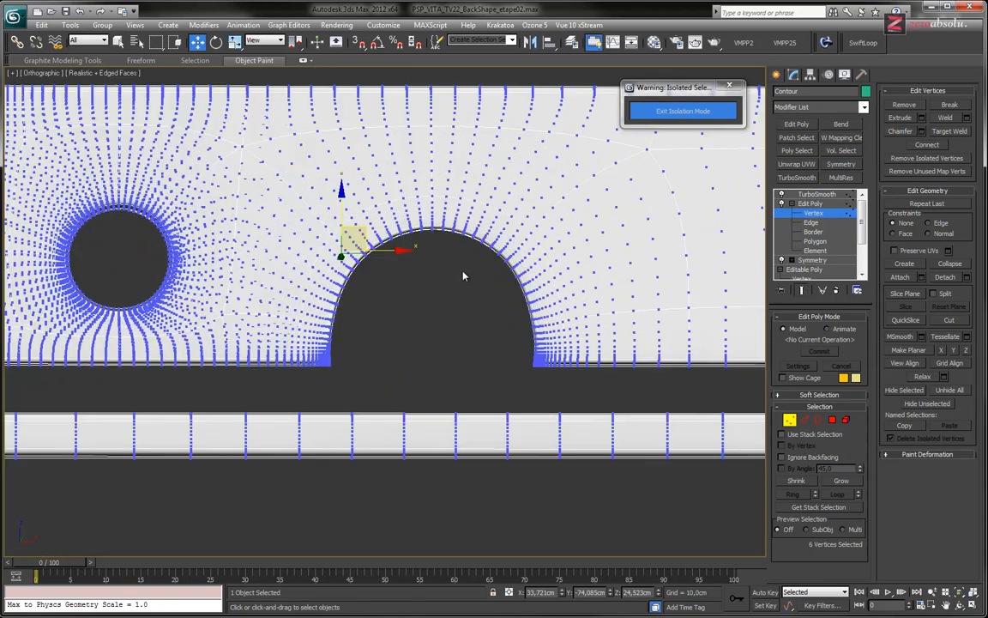
pyautogui.click(810, 203)
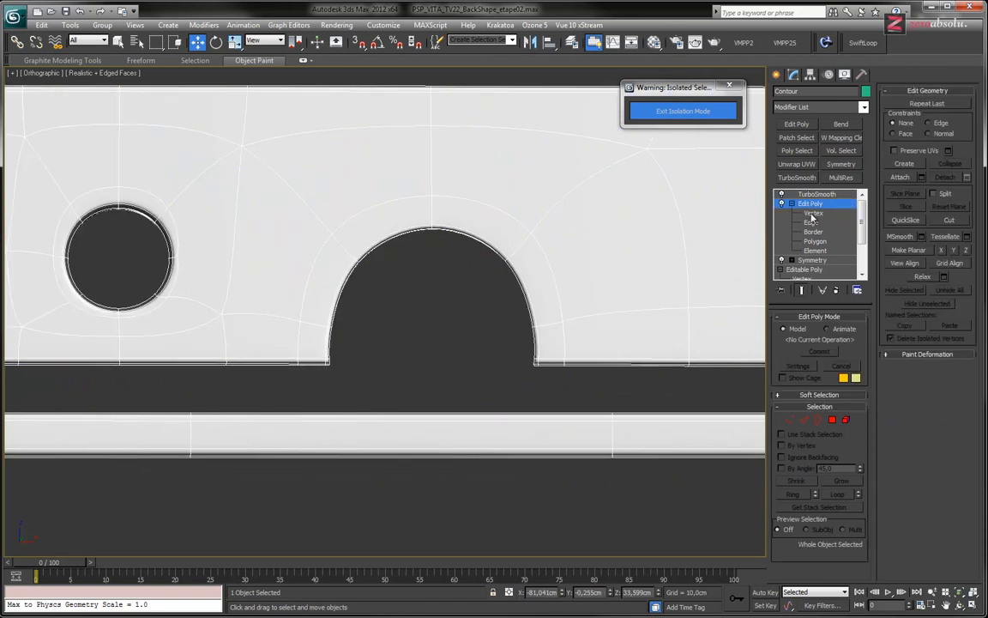
pyautogui.click(782, 194)
pyautogui.click(813, 213)
# Examine the unsmoothed edge flow between the round hole and the jack opening, including the hole's vertex nearest the opening.
pyautogui.moveTo(467, 257); pyautogui.dragTo(502, 280, button='middle')
pyautogui.scroll(2, 348, 262)
pyautogui.moveTo(363, 262)
pyautogui.mouseDown(button='middle')
pyautogui.moveTo(381, 244)
pyautogui.moveTo(373, 266)
pyautogui.moveTo(381, 289)
pyautogui.mouseUp(button='middle')
pyautogui.scroll(-1, 380, 245)
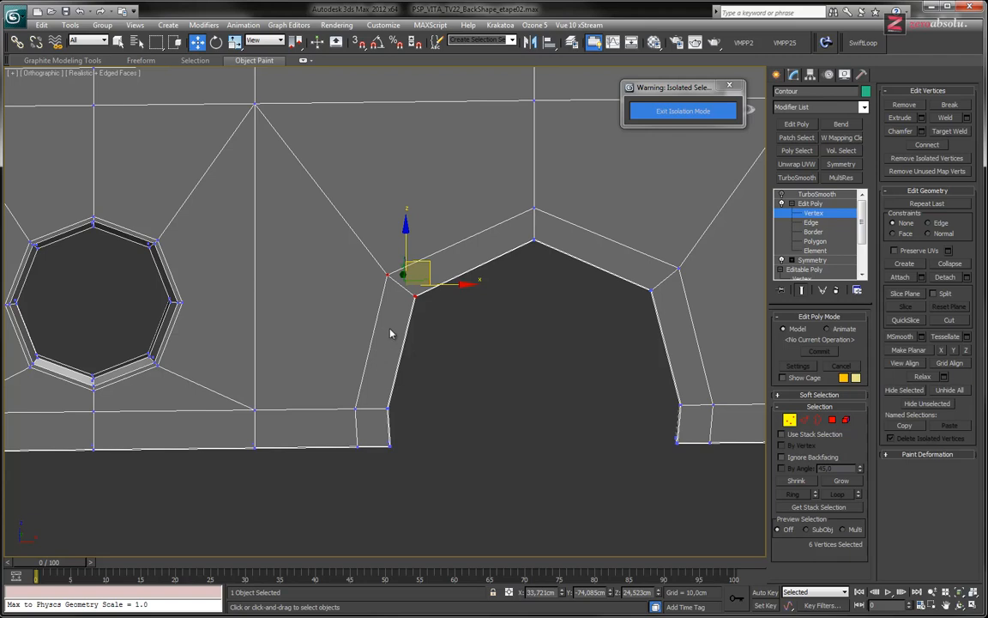
pyautogui.moveTo(362, 286)
pyautogui.keyDown('alt'); pyautogui.mouseDown(button='middle')
pyautogui.moveTo(332, 370)
pyautogui.moveTo(304, 317)
pyautogui.moveTo(292, 336)
pyautogui.moveTo(511, 309)
pyautogui.moveTo(408, 337)
pyautogui.moveTo(520, 380)
pyautogui.mouseUp(button='middle'); pyautogui.keyUp('alt')
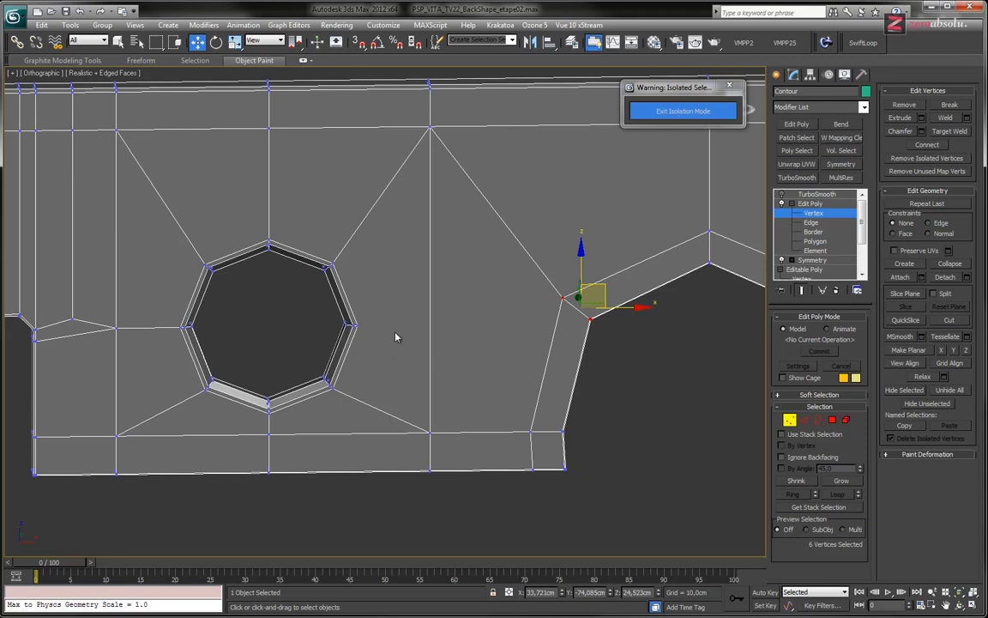
pyautogui.moveTo(476, 347); pyautogui.dragTo(236, 310, button='middle')
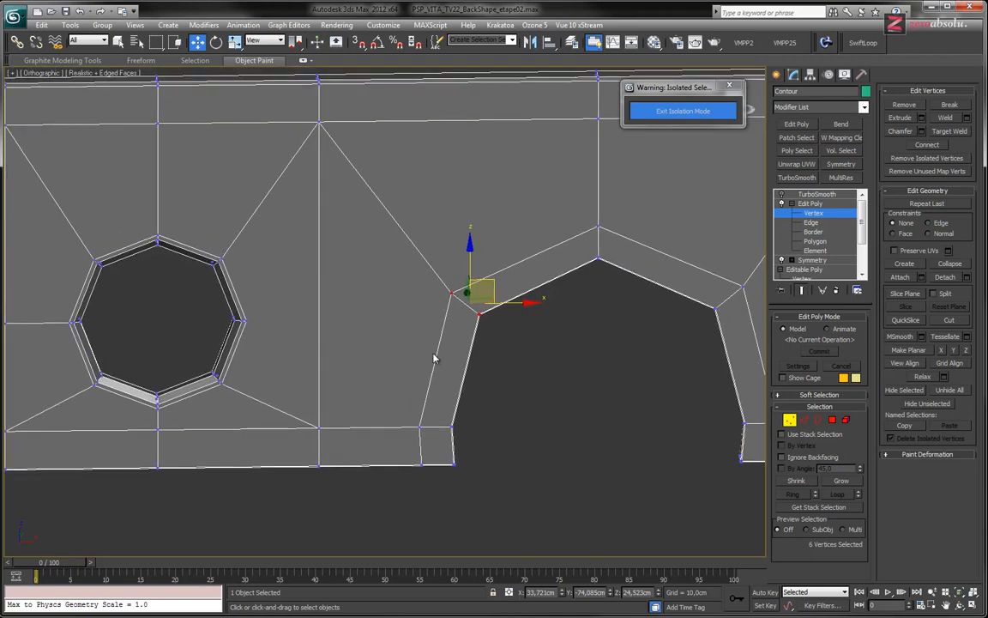
pyautogui.moveTo(527, 367); pyautogui.dragTo(340, 379, button='middle')
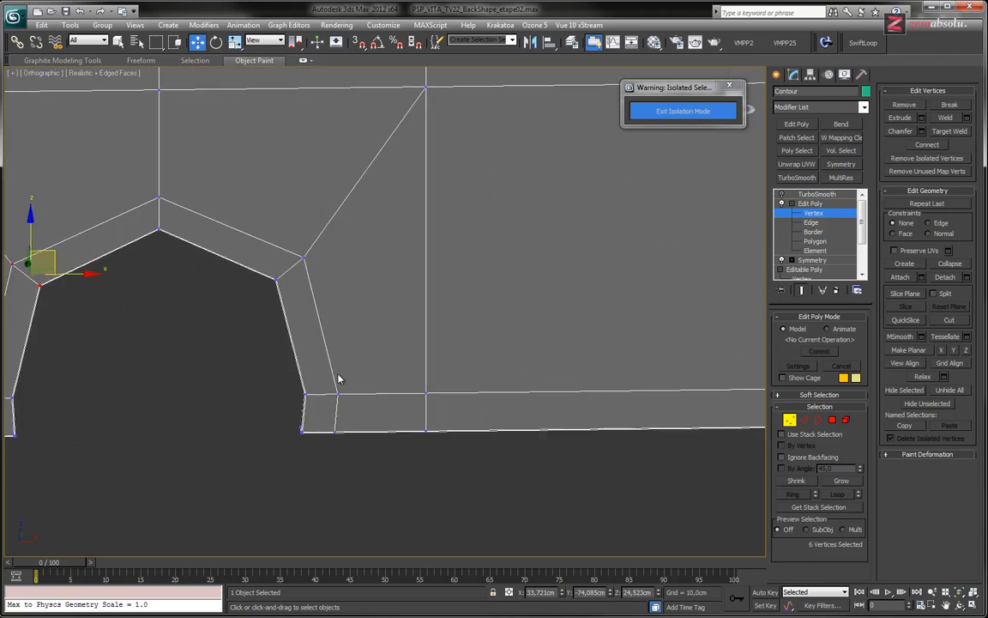
pyautogui.scroll(-5, 336, 375)
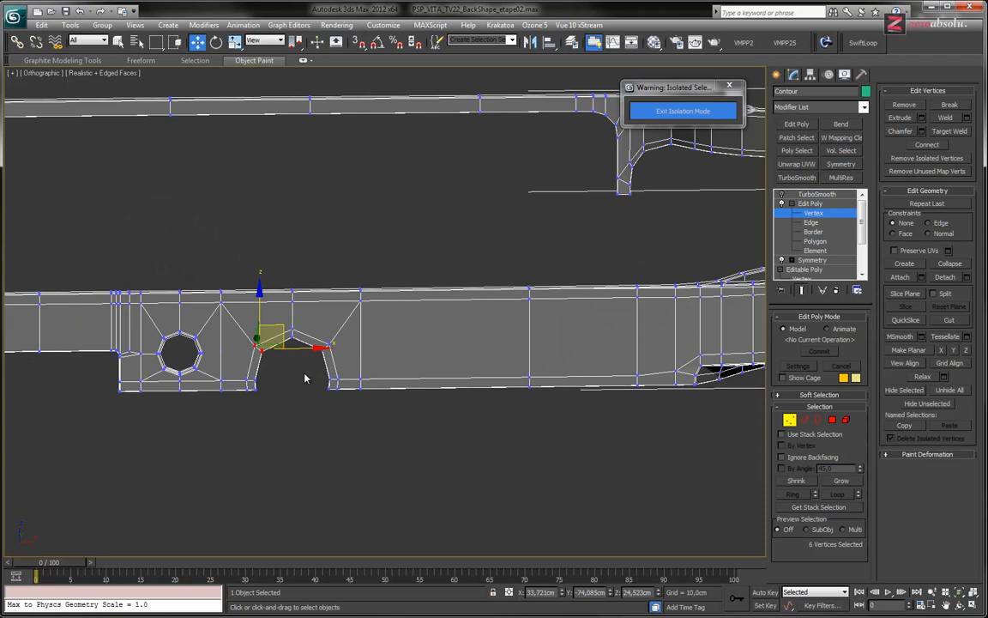
pyautogui.scroll(5, 304, 378)
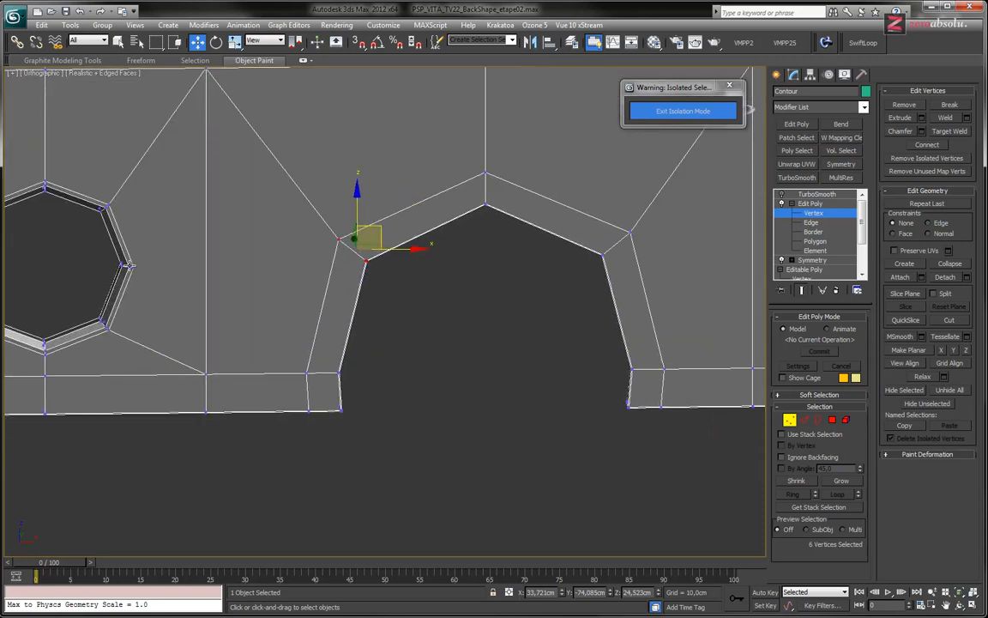
pyautogui.click(132, 266)
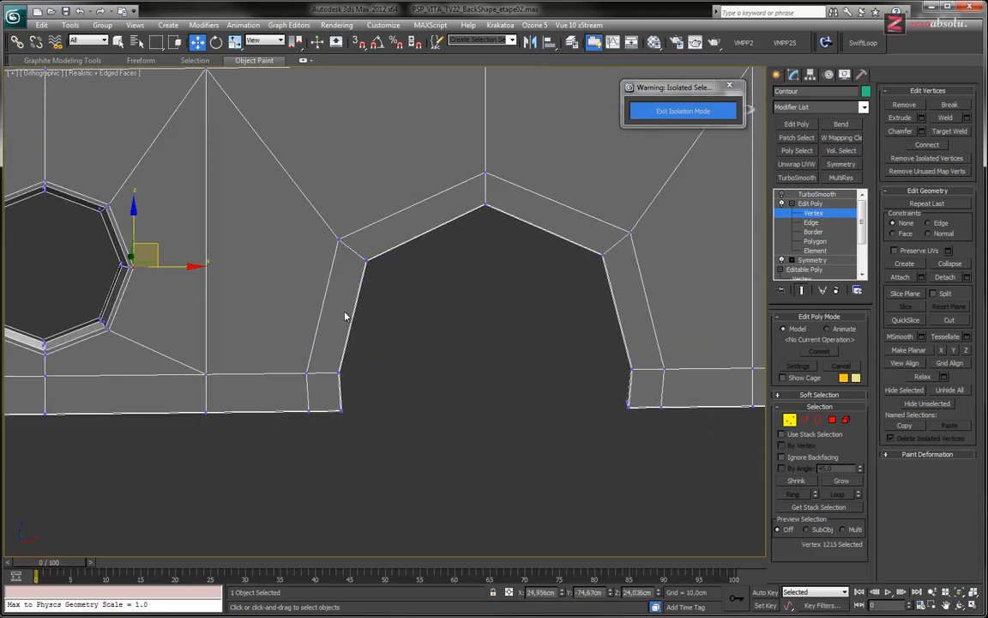
pyautogui.moveTo(356, 323); pyautogui.dragTo(493, 354, button='middle')
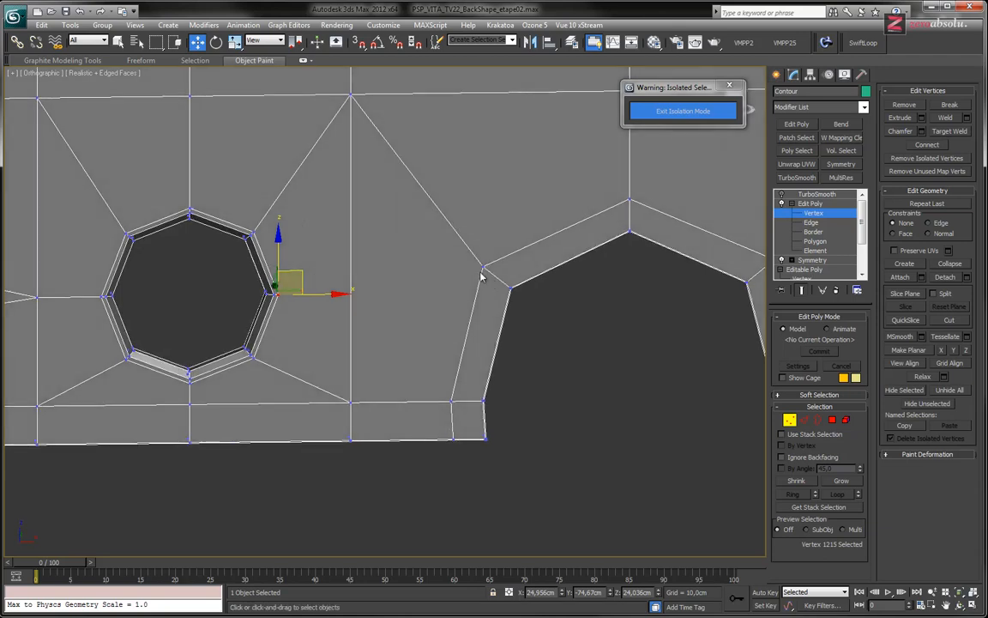
# In the front view, cut from the round hole's nearest outer vertex across the vertical edge and border loop to the jack opening's side edge.
pyautogui.press('f')
pyautogui.moveTo(399, 289); pyautogui.dragTo(421, 335, button='middle')
pyautogui.scroll(8, 421, 335)
pyautogui.scroll(2, 442, 263)
pyautogui.moveTo(442, 263); pyautogui.dragTo(347, 298, button='middle')
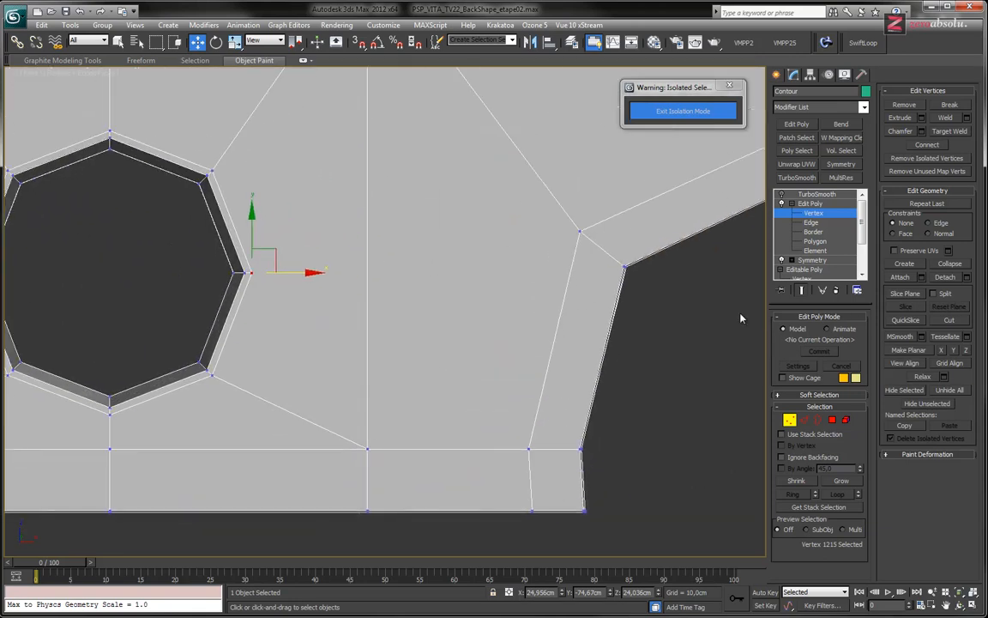
pyautogui.hotkey('alt', 'c')
pyautogui.click(251, 271)
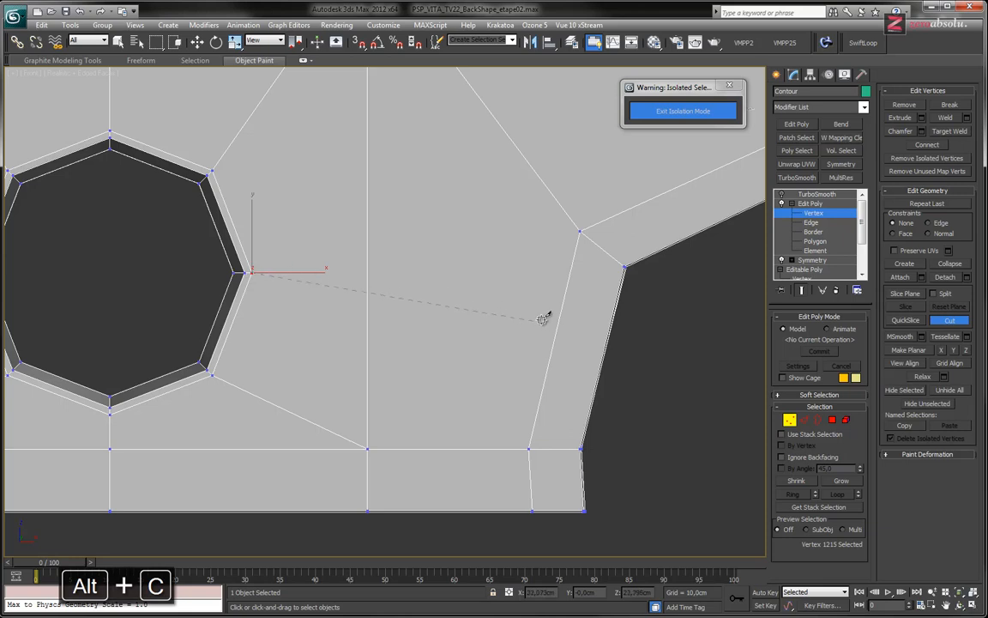
pyautogui.click(602, 365)
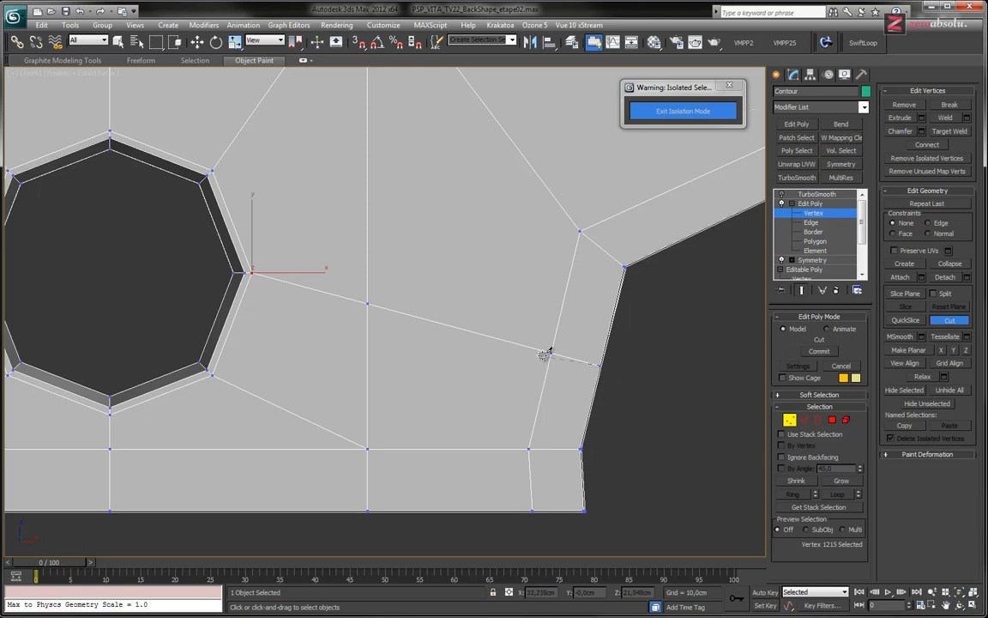
pyautogui.rightClick(358, 295)
pyautogui.rightClick(357, 296)
# Try to cut on the rear face from the existing vertical edge vertex level with the round hole to the jack opening's side edge.
pyautogui.click(368, 303)
pyautogui.moveTo(269, 352)
pyautogui.keyDown('alt'); pyautogui.mouseDown(button='middle')
pyautogui.moveTo(485, 356)
pyautogui.moveTo(470, 355)
pyautogui.moveTo(494, 335)
pyautogui.moveTo(462, 299)
pyautogui.mouseUp(button='middle'); pyautogui.keyUp('alt')
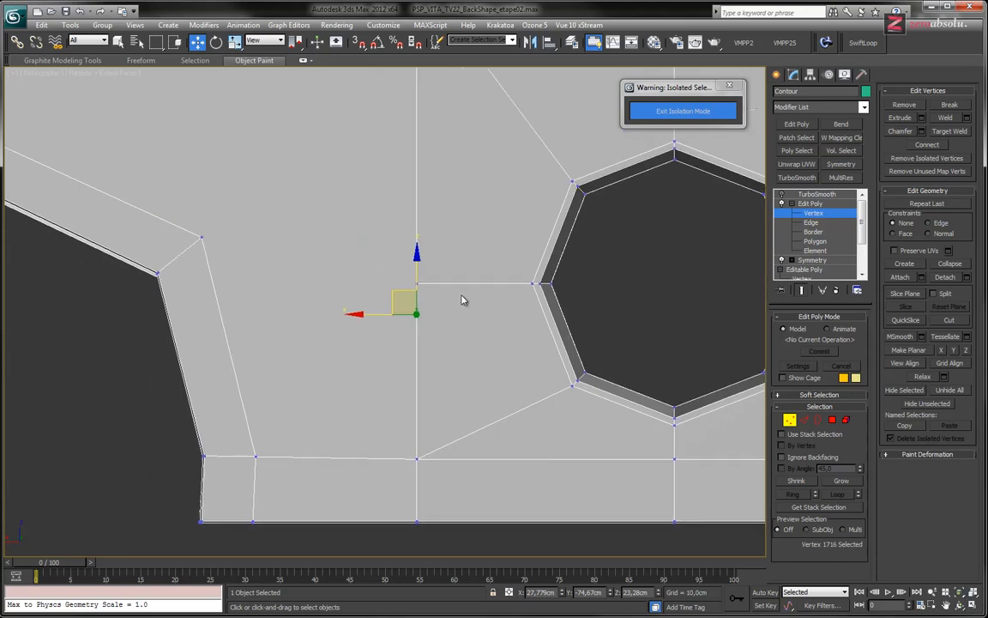
pyautogui.hotkey('alt', 'c')
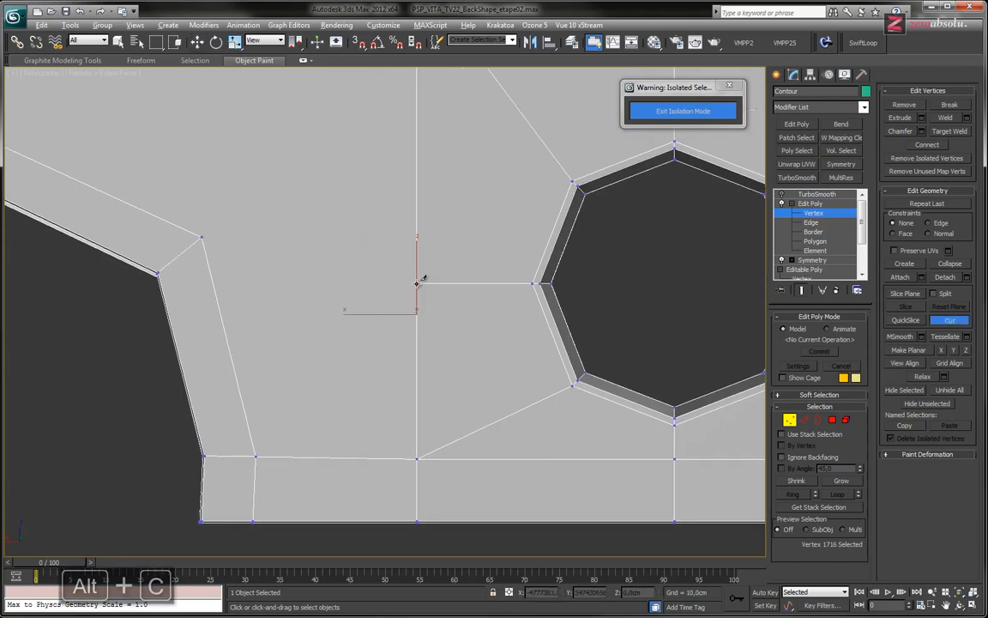
pyautogui.click(418, 284)
pyautogui.press('F3')
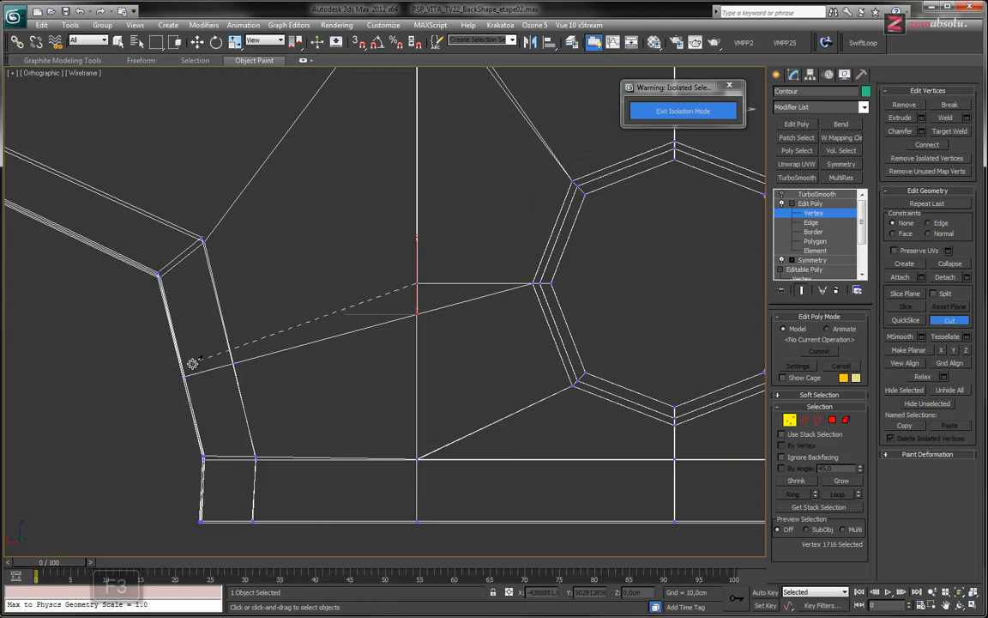
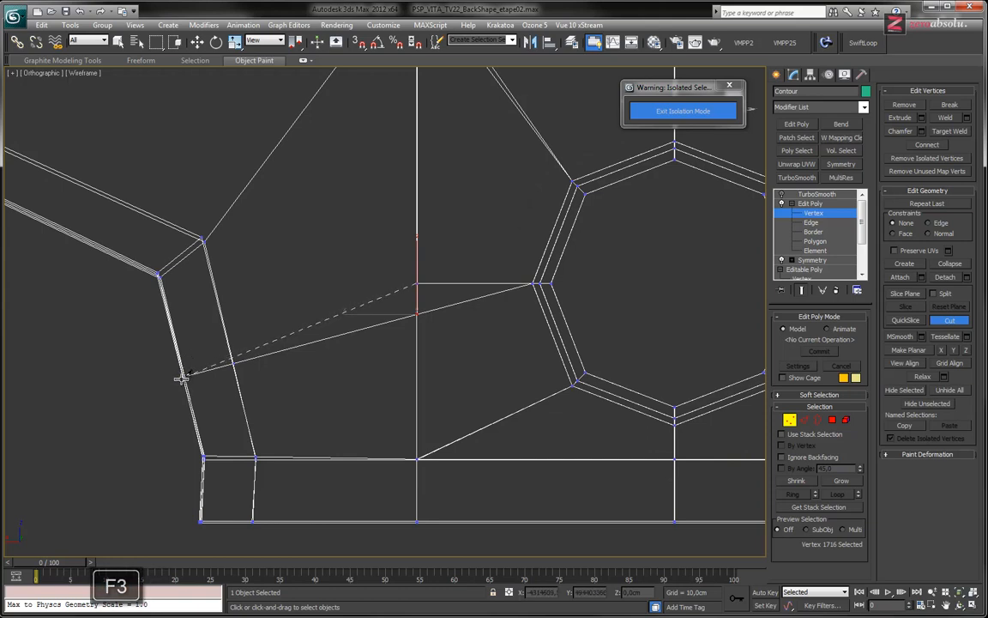
pyautogui.click(184, 378)
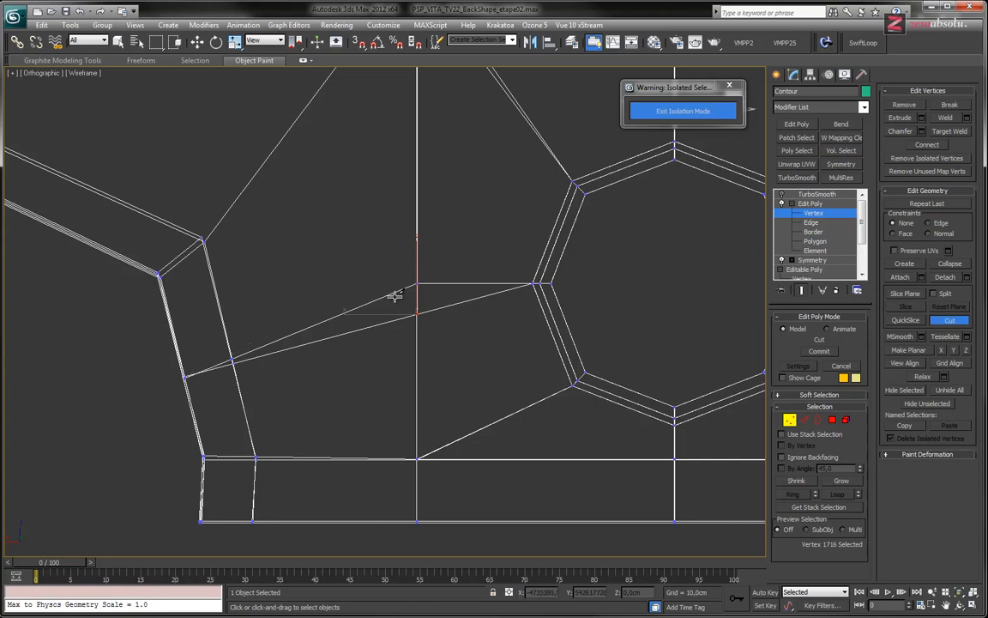
pyautogui.click(418, 283)
pyautogui.press('F3')
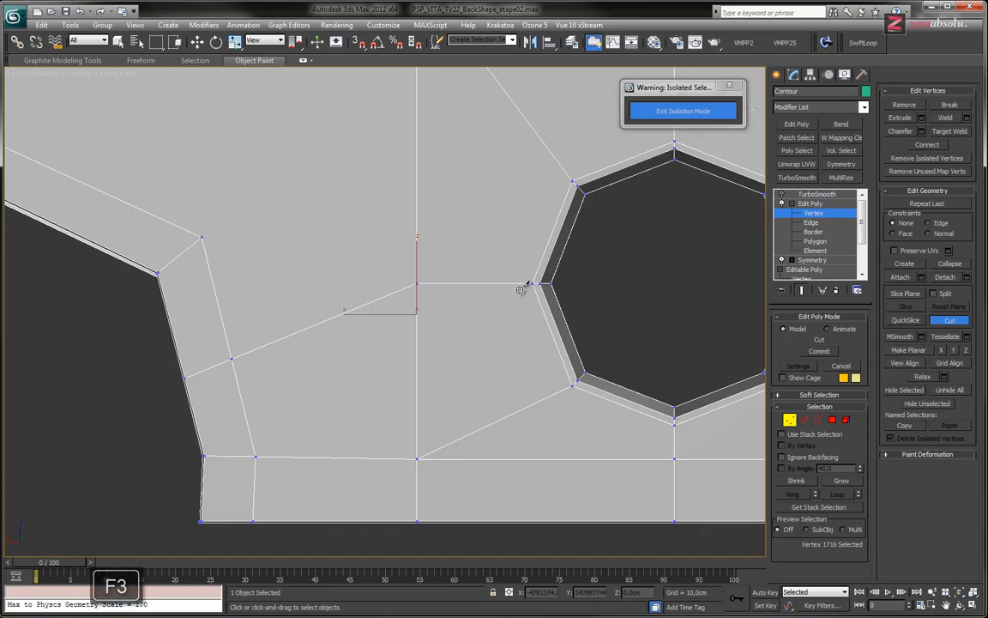
pyautogui.hotkey('ctrl', 'z')
# Remove the short rear-face edge between the round hole and the vertical edge, together with its leftover vertex.
pyautogui.press('w')
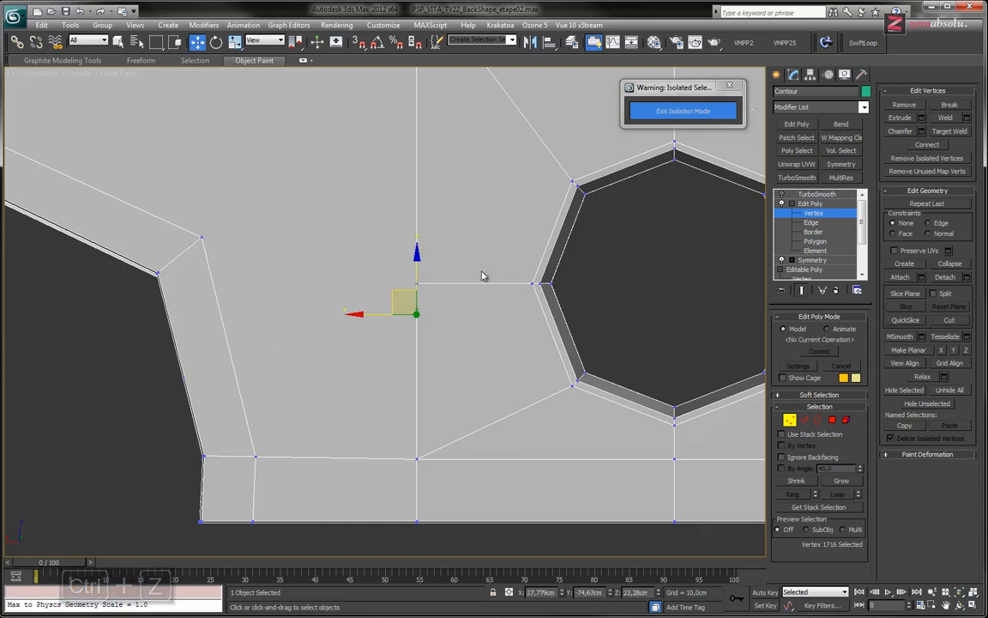
pyautogui.press('2')
pyautogui.hotkey('ctrl', 'BackSpace')
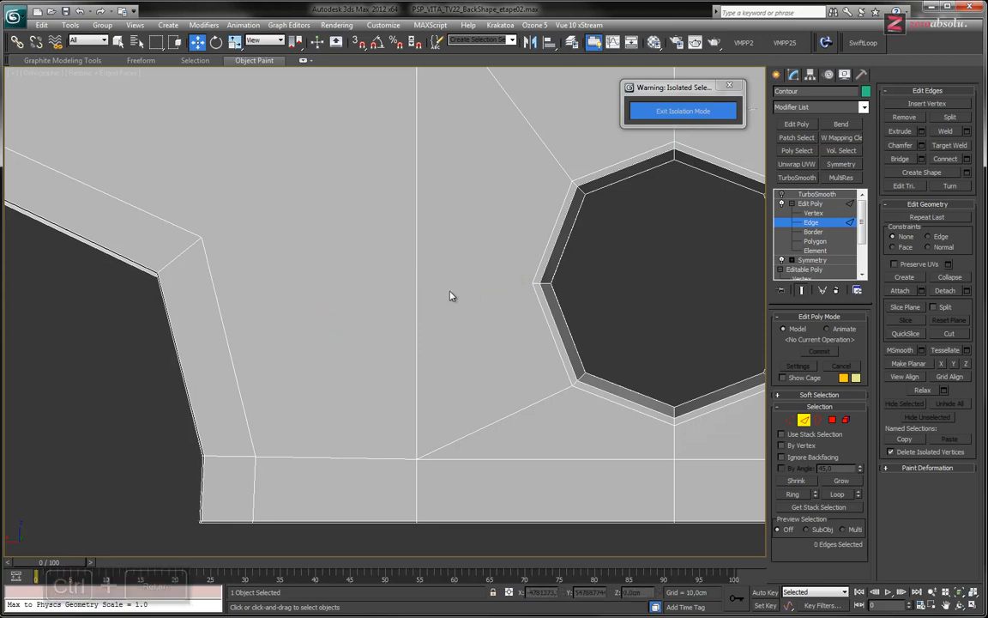
# Cut the rear face from the round hole's outer vertex to the jack opening's side edge, in line with the front cut.
pyautogui.hotkey('alt', 'c')
pyautogui.click(535, 283)
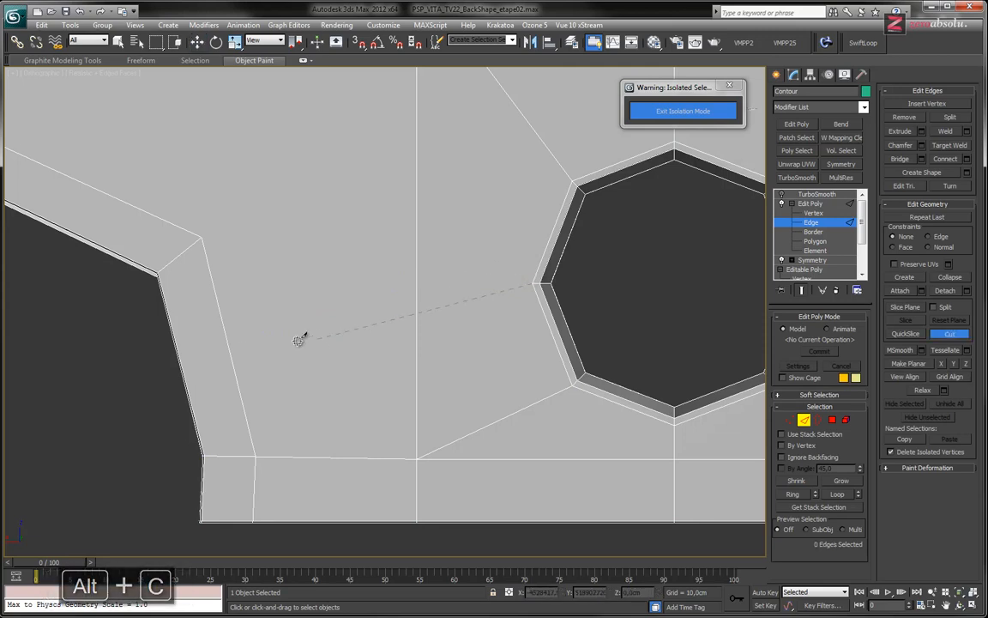
pyautogui.press('F3')
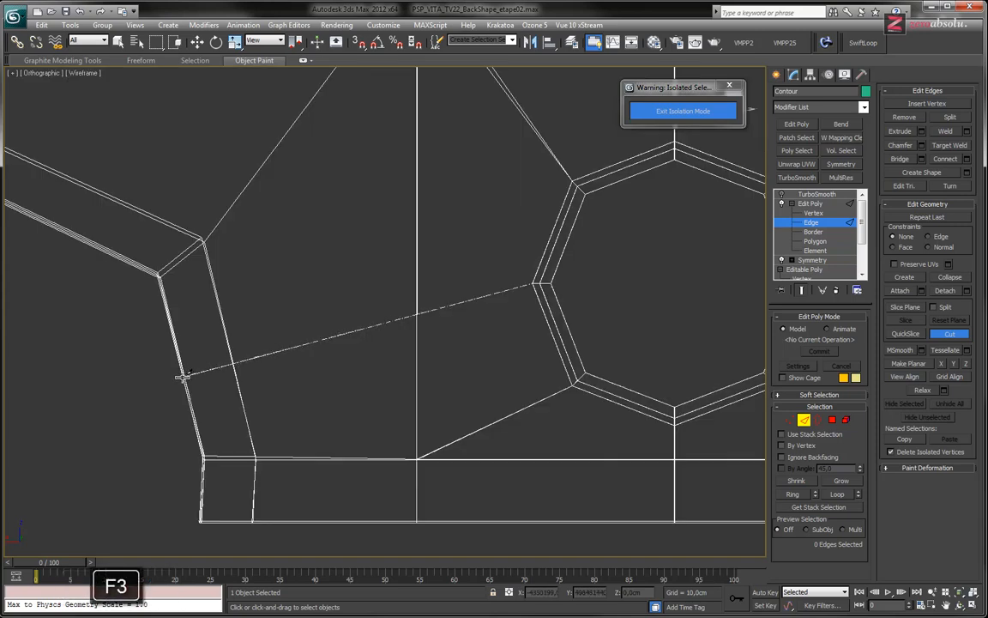
pyautogui.click(183, 376)
pyautogui.rightClick(454, 312)
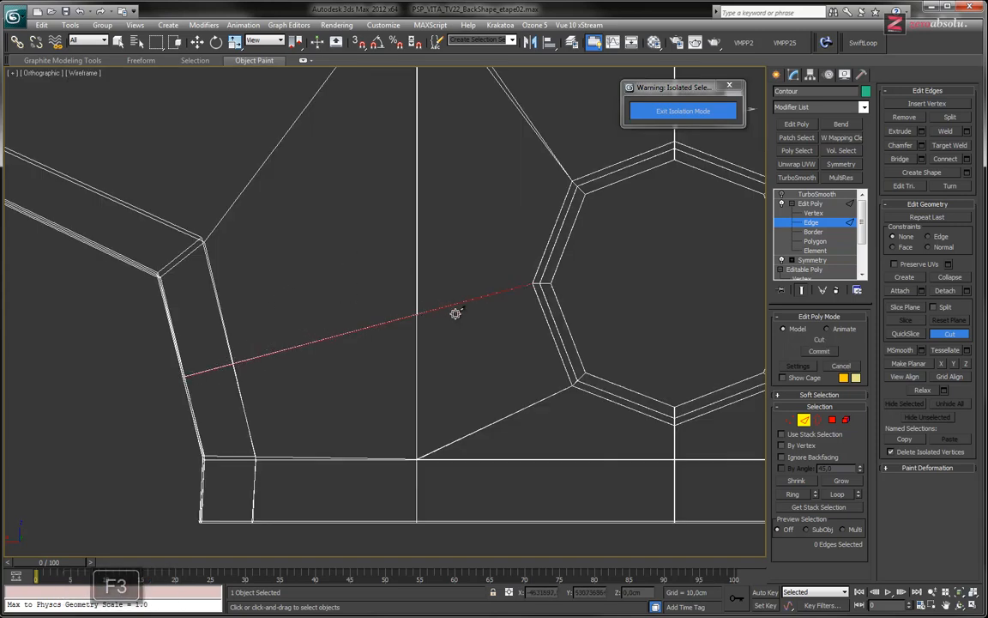
pyautogui.press('F3')
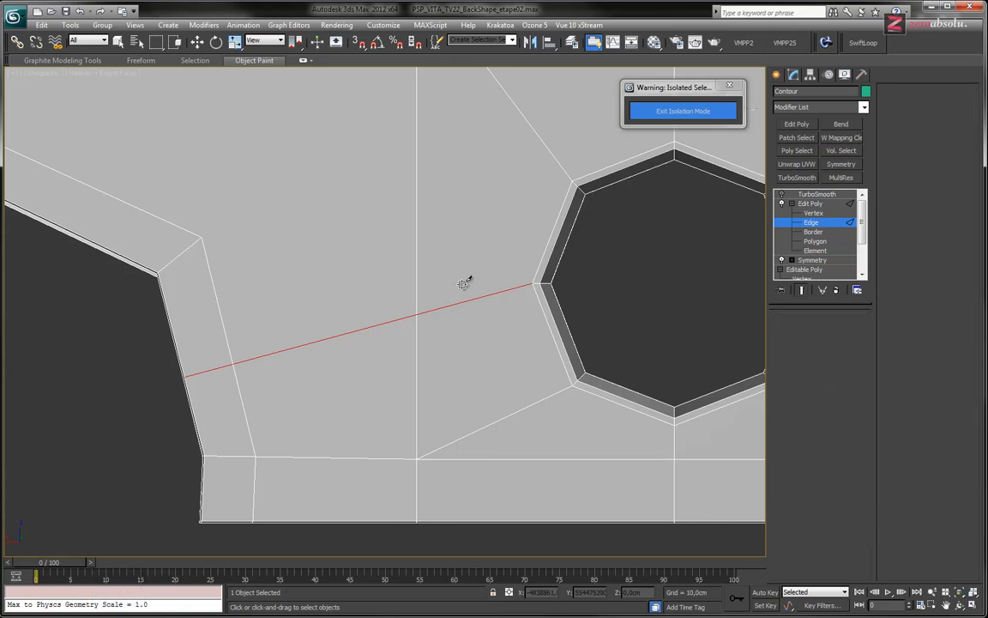
# Try to cut a diagonal on the rear face from the arch's upper corner vertex to the vertical edge's upper vertex.
pyautogui.press('1')
pyautogui.moveTo(342, 305); pyautogui.dragTo(510, 412, button='middle')
pyautogui.click(364, 339)
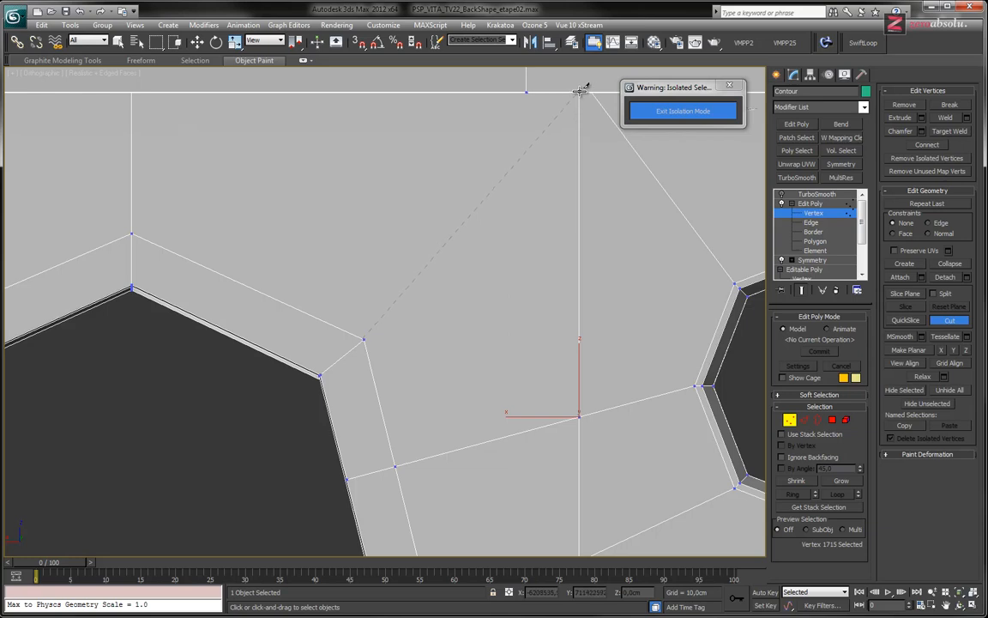
pyautogui.scroll(-5, 481, 337)
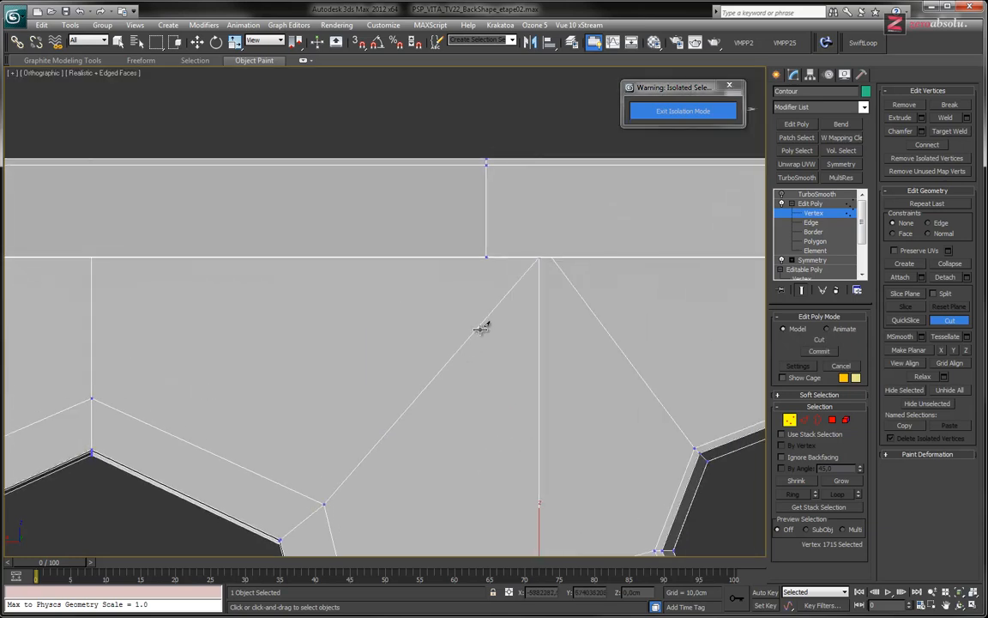
pyautogui.keyDown('alt'); pyautogui.moveTo(532, 341); pyautogui.dragTo(532, 318, button='middle'); pyautogui.keyUp('alt')
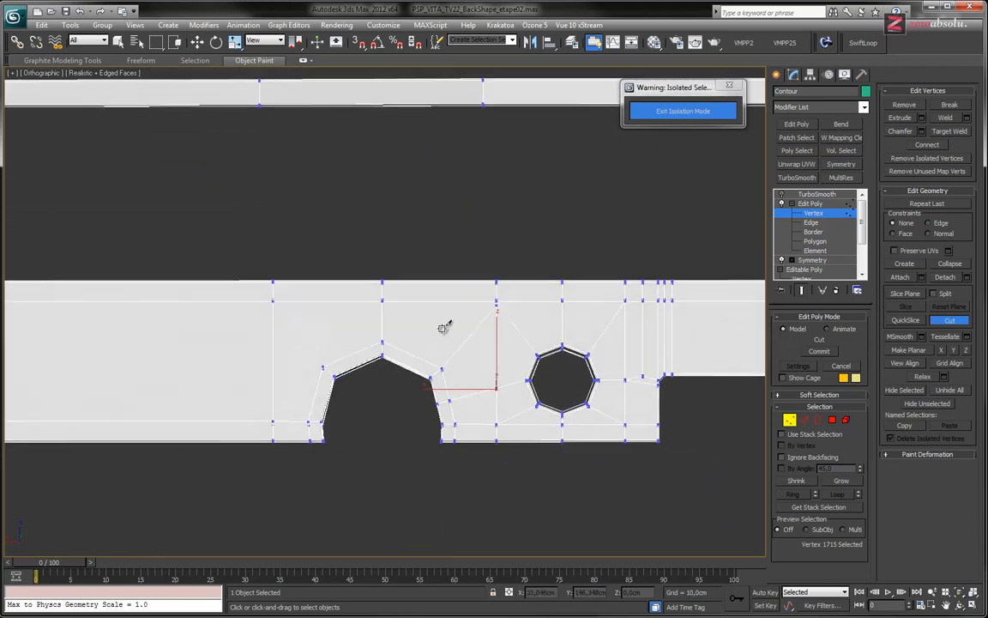
pyautogui.scroll(5, 450, 323)
pyautogui.hotkey('ctrl', 'z')
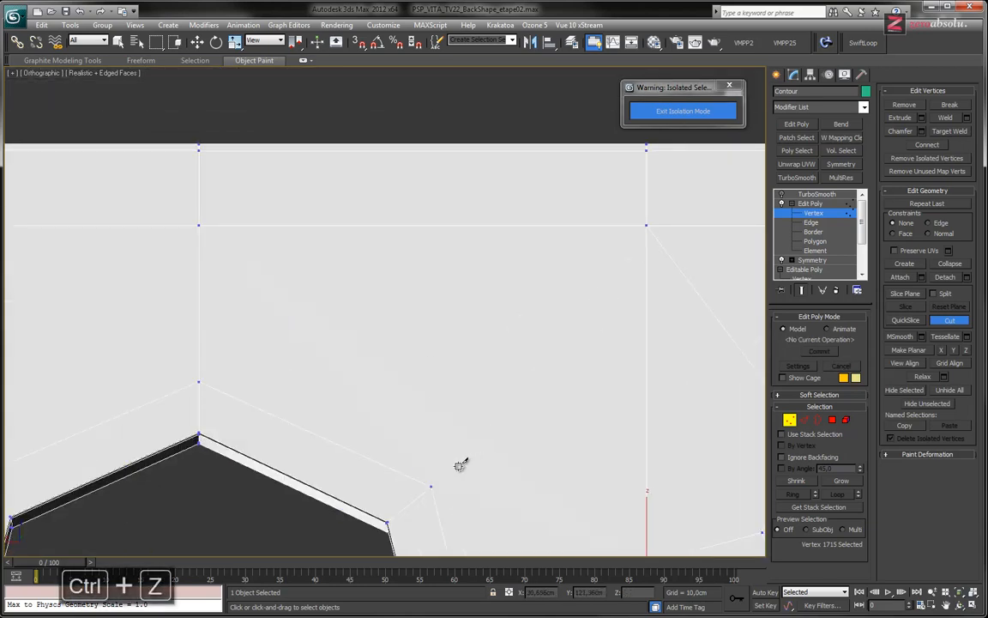
# Cut diagonals on the rear face from both upper corner vertices of the arch border to the upper vertices of the neighbouring vertical edges.
pyautogui.click(433, 486)
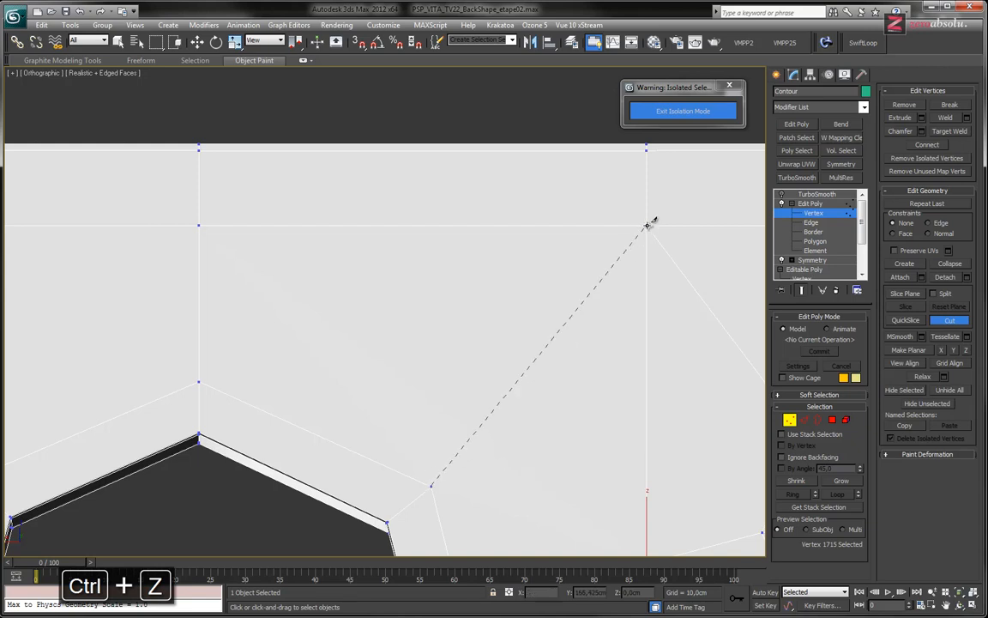
pyautogui.click(646, 226)
pyautogui.rightClick(648, 225)
pyautogui.moveTo(253, 394); pyautogui.dragTo(642, 297, button='middle')
pyautogui.keyDown('alt'); pyautogui.moveTo(403, 345); pyautogui.dragTo(407, 308, button='middle'); pyautogui.keyUp('alt')
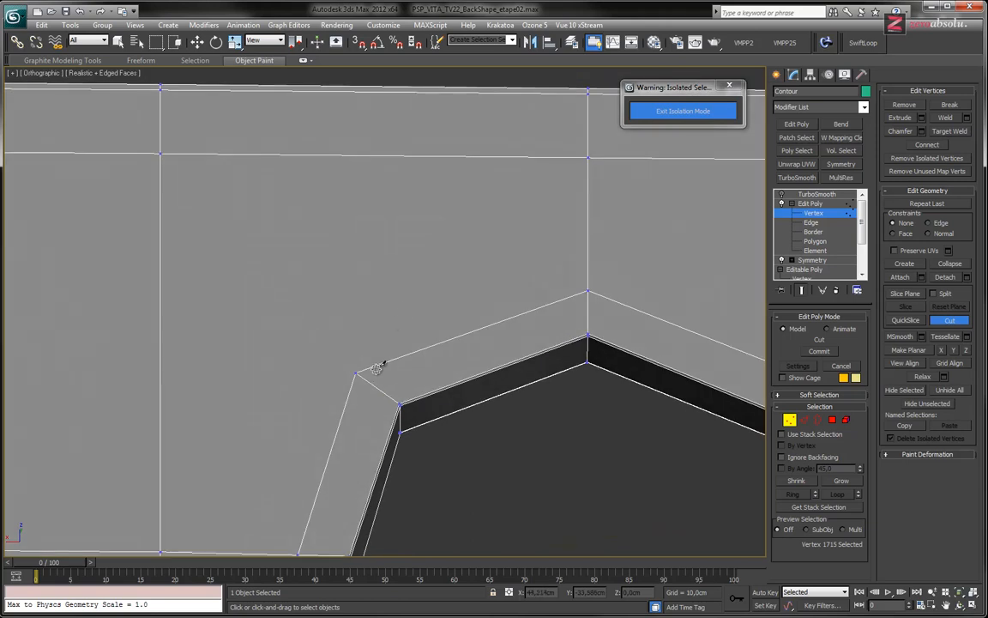
pyautogui.click(161, 155)
pyautogui.rightClick(161, 154)
# Cut an edge across the jack opening's inner side wall, joining the ends of the front-face and rear-face cuts.
pyautogui.scroll(-4, 464, 213)
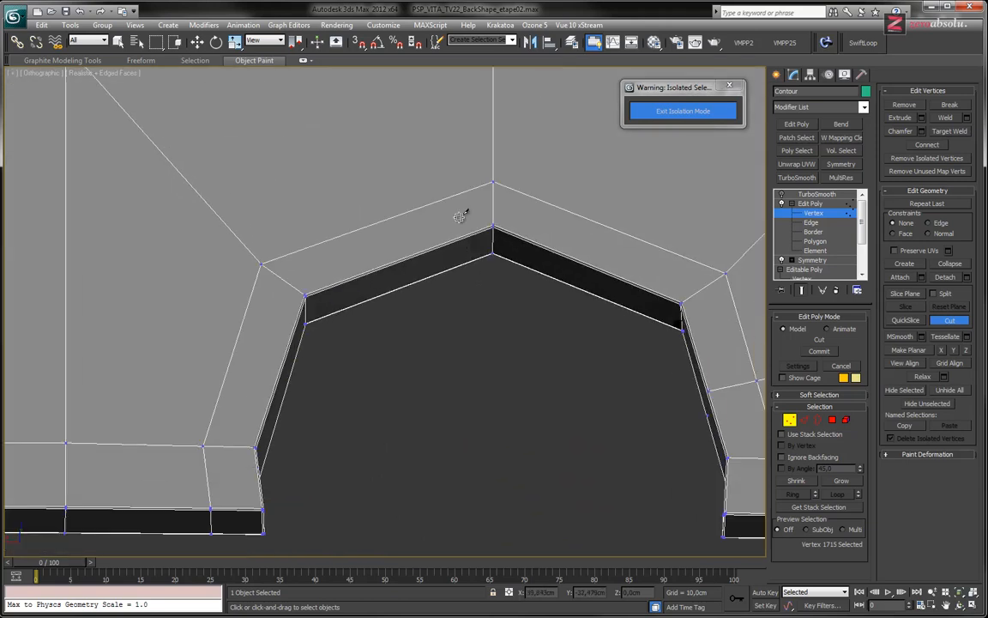
pyautogui.scroll(1, 470, 203)
pyautogui.moveTo(515, 306); pyautogui.dragTo(269, 269, button='middle')
pyautogui.keyDown('alt'); pyautogui.moveTo(418, 318); pyautogui.dragTo(508, 319, button='middle'); pyautogui.keyUp('alt')
pyautogui.scroll(5, 398, 309)
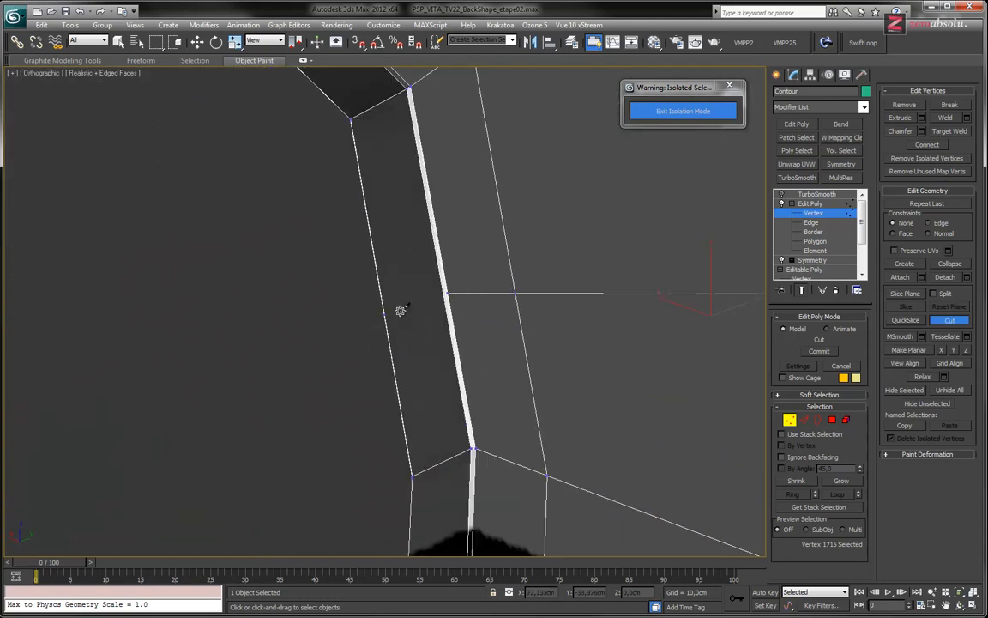
pyautogui.click(463, 287)
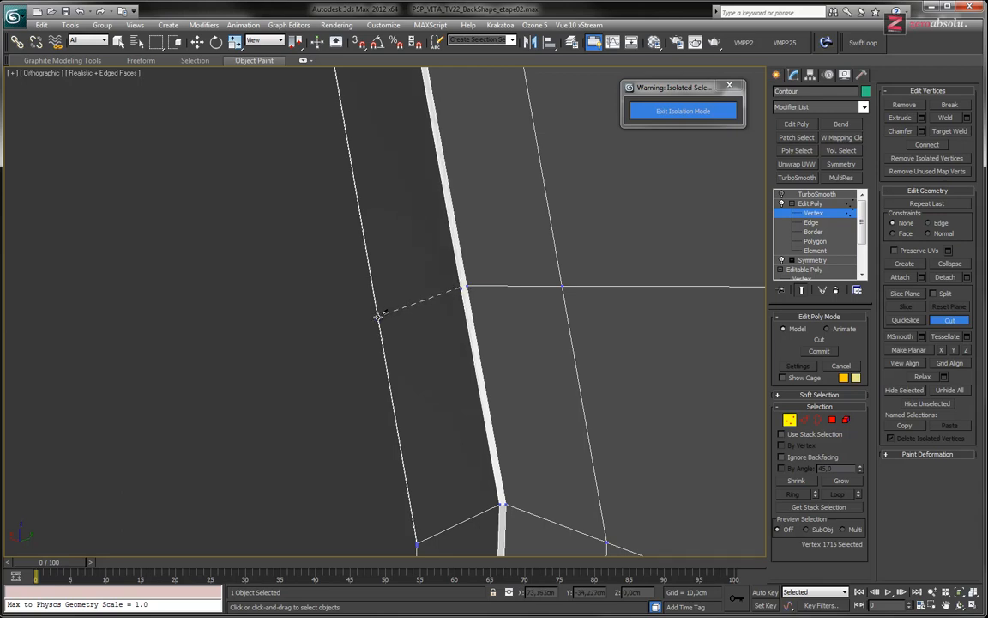
pyautogui.keyDown('alt'); pyautogui.moveTo(390, 287); pyautogui.dragTo(375, 295, button='middle'); pyautogui.keyUp('alt')
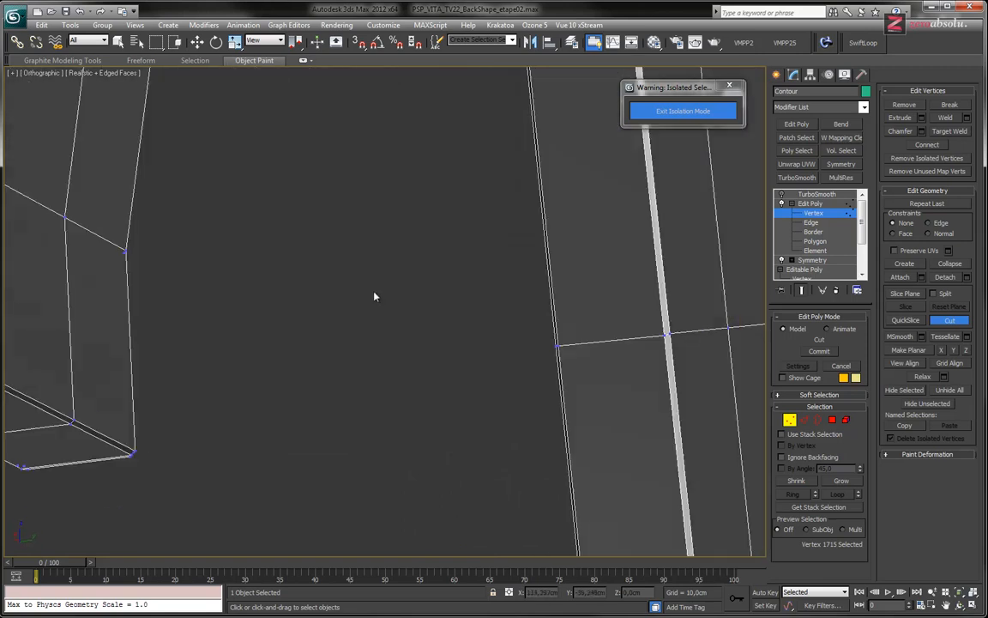
pyautogui.rightClick(515, 316)
pyautogui.moveTo(596, 352); pyautogui.dragTo(598, 353)
pyautogui.keyDown('alt'); pyautogui.moveTo(598, 352); pyautogui.dragTo(594, 375, button='middle'); pyautogui.keyUp('alt')
pyautogui.scroll(-6, 602, 326)
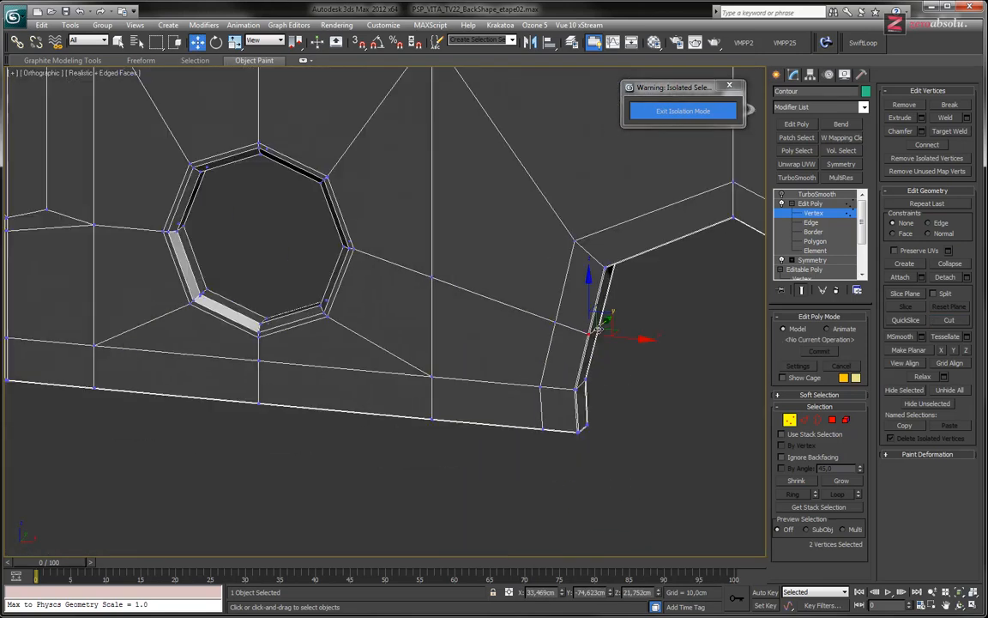
pyautogui.moveTo(630, 316); pyautogui.dragTo(460, 315, button='middle')
# Select the mesh's non-quad polygons and examine where they lie along the side with the holes and jack opening.
pyautogui.click(815, 241)
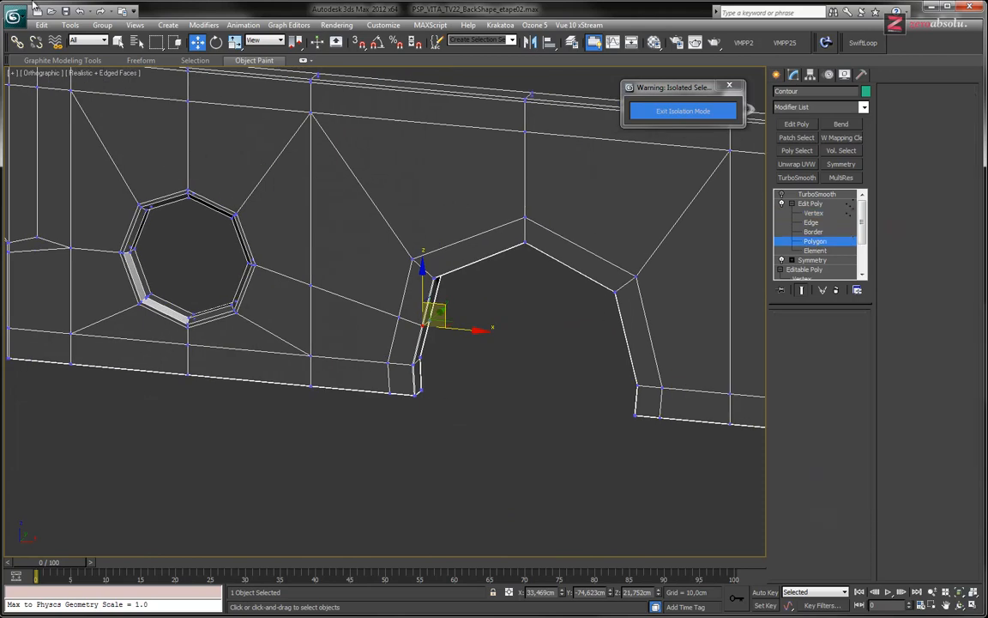
pyautogui.click(40, 102)
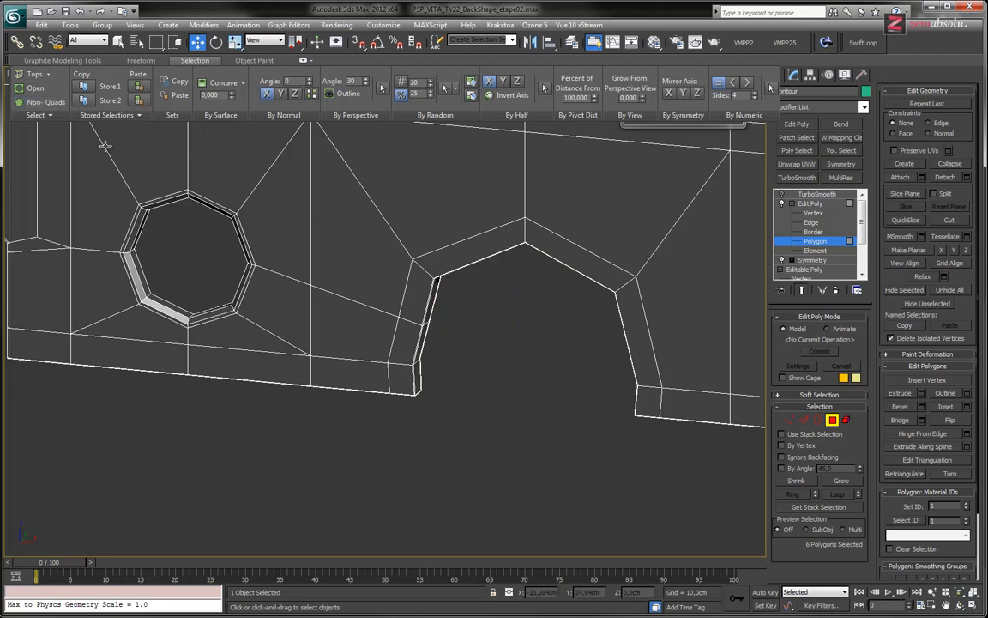
pyautogui.scroll(-10, 455, 316)
pyautogui.hotkey('alt', 'q')
pyautogui.scroll(8, 365, 280)
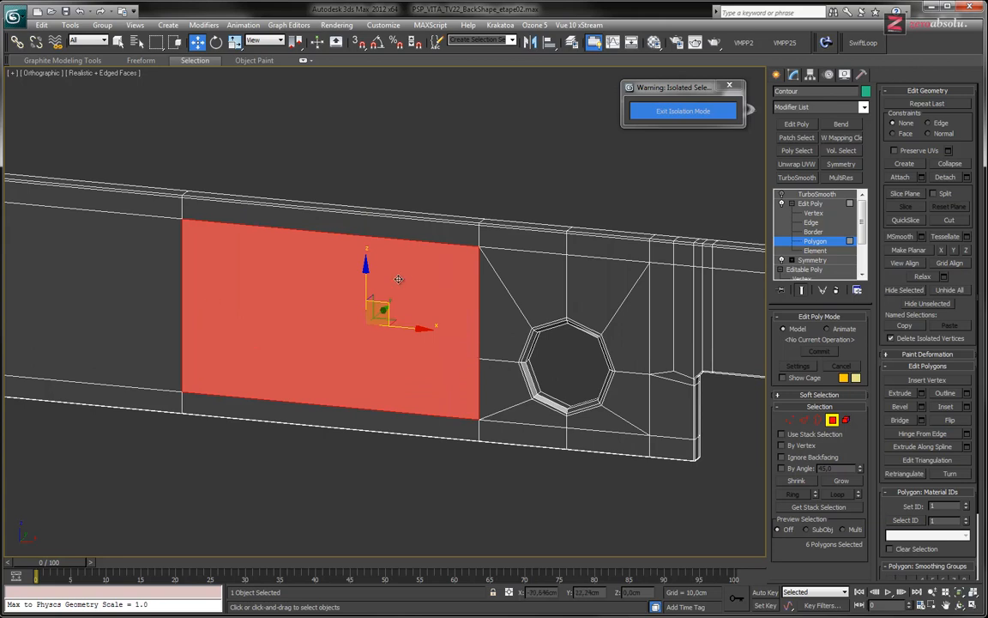
pyautogui.moveTo(423, 290); pyautogui.dragTo(350, 229, button='middle')
pyautogui.scroll(-6, 513, 225)
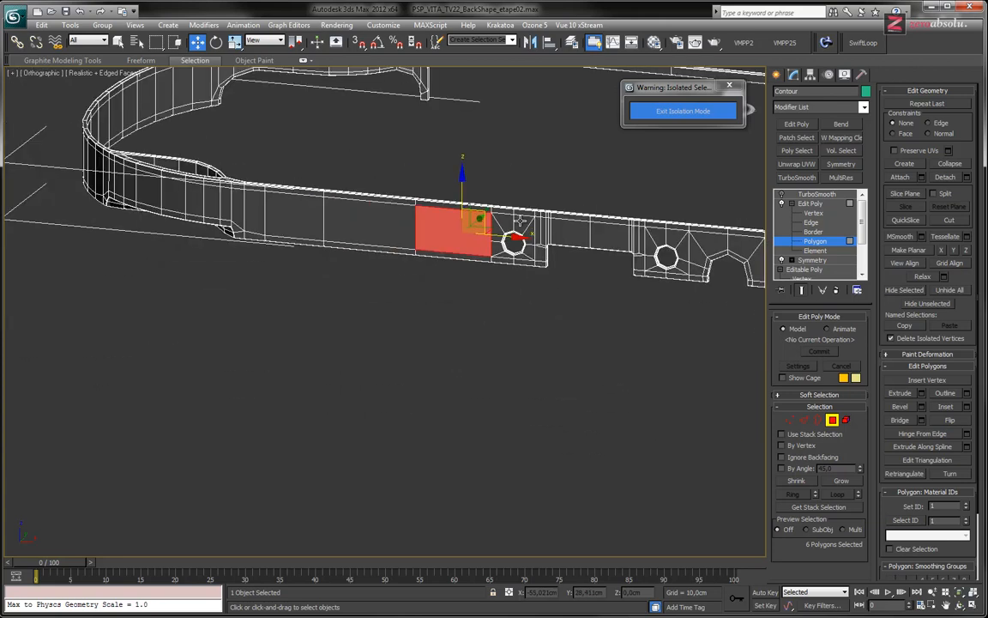
pyautogui.moveTo(627, 265); pyautogui.dragTo(396, 298, button='middle')
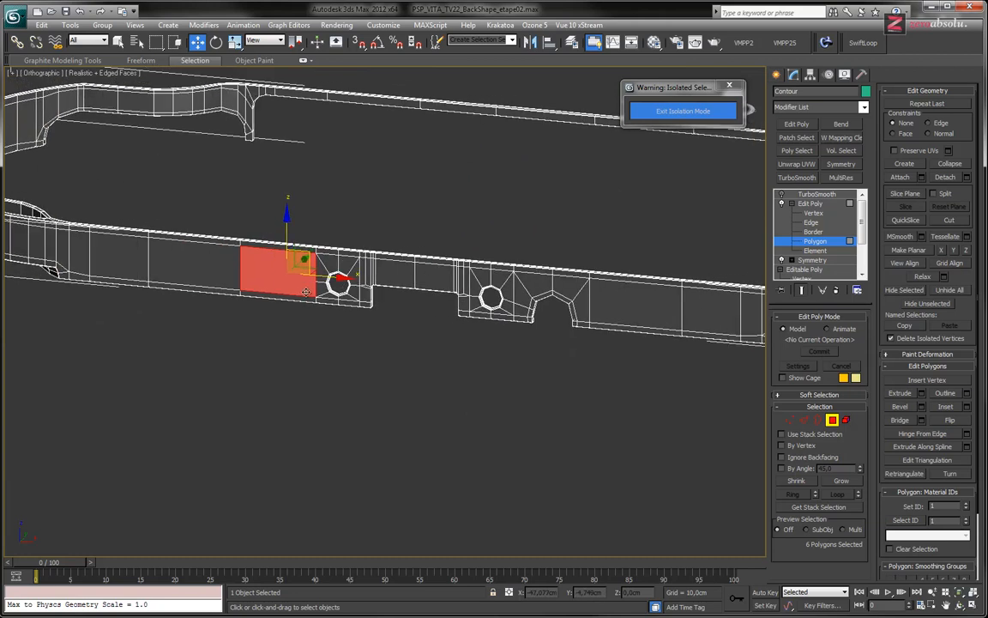
pyautogui.scroll(5, 300, 290)
pyautogui.moveTo(558, 332); pyautogui.dragTo(447, 327, button='middle')
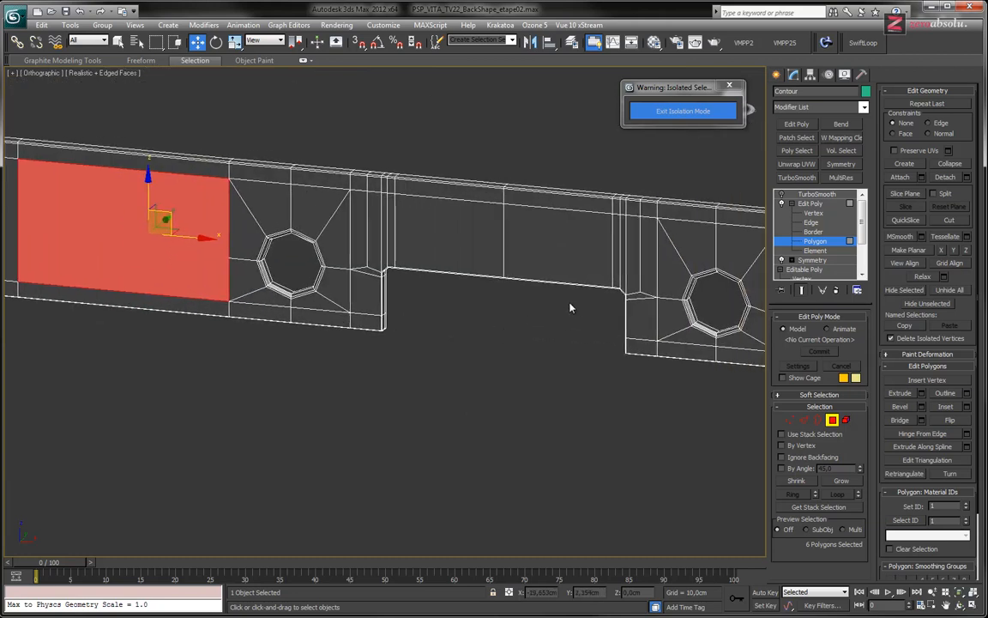
pyautogui.moveTo(576, 301); pyautogui.dragTo(421, 290, button='middle')
pyautogui.moveTo(712, 301); pyautogui.dragTo(458, 342, button='middle')
pyautogui.scroll(4, 457, 342)
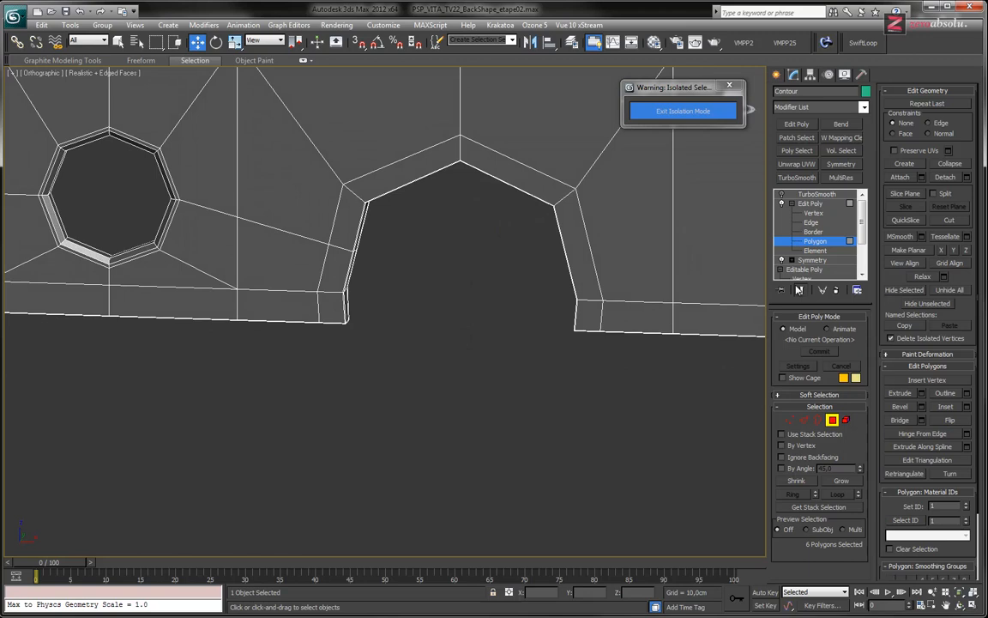
# Enable TurboSmooth and check the rounding of the jack opening's arch in the front view.
pyautogui.click(782, 194)
pyautogui.scroll(4, 358, 240)
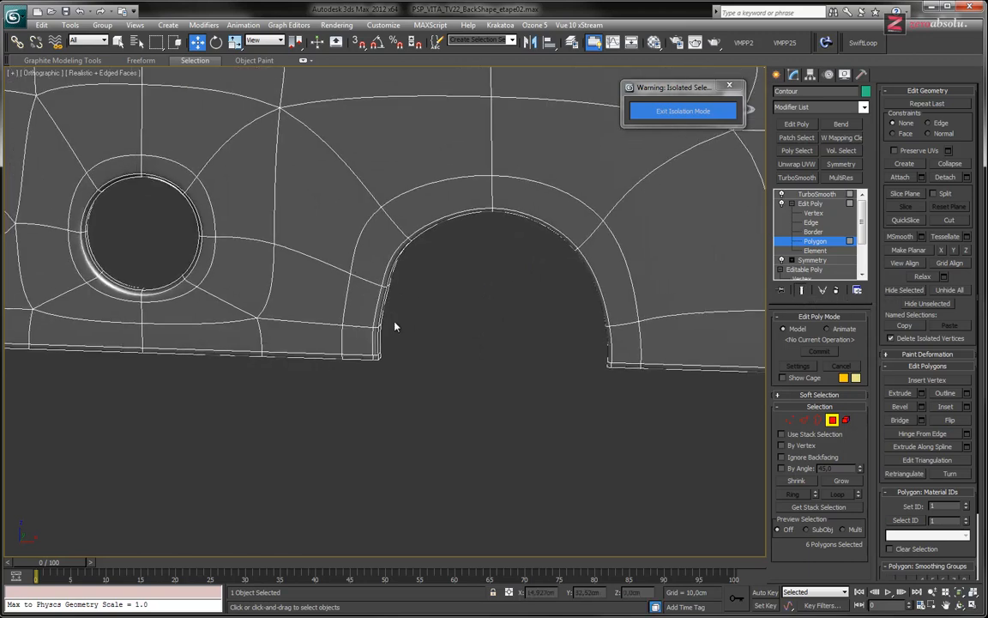
pyautogui.click(812, 222)
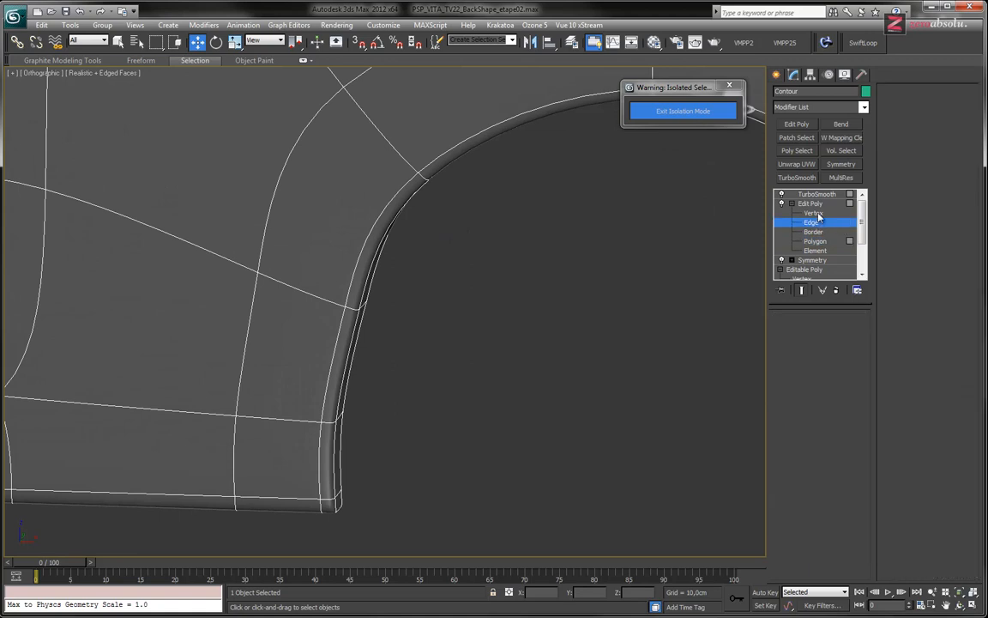
pyautogui.press('f')
pyautogui.moveTo(424, 348); pyautogui.dragTo(412, 385, button='middle')
pyautogui.scroll(10, 428, 291)
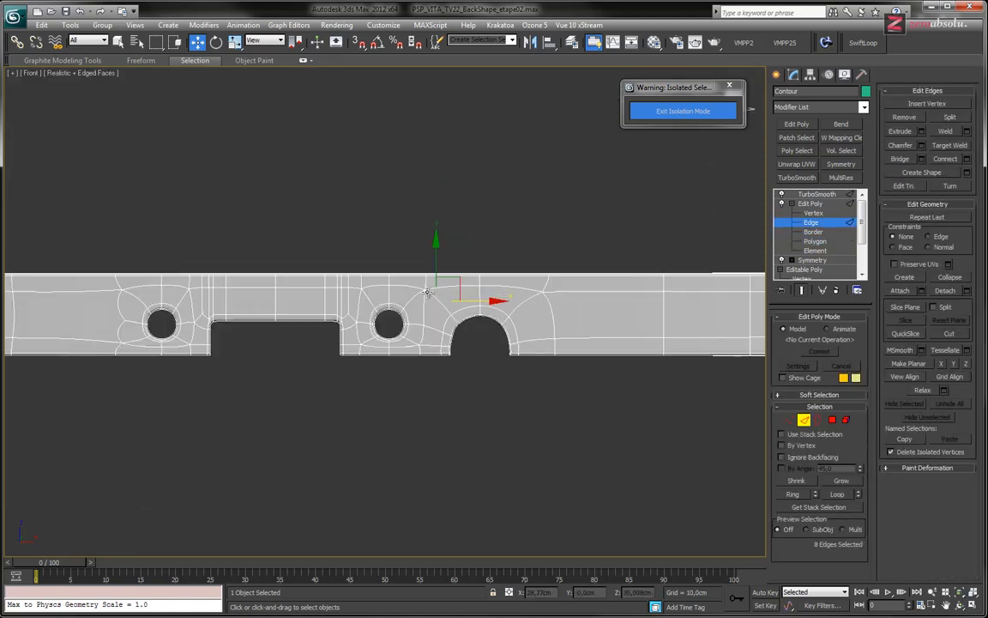
pyautogui.moveTo(492, 338); pyautogui.dragTo(382, 141, button='middle')
# Move the vertices where the round-hole cut meets the arch's side outward and slightly up on the unsmoothed mesh.
pyautogui.press('1')
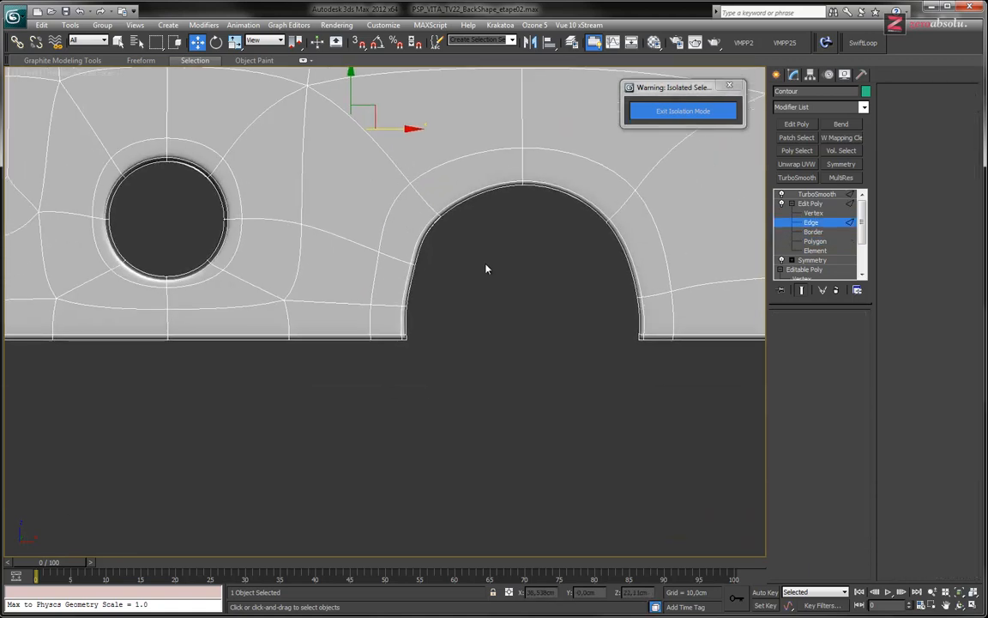
pyautogui.click(801, 290)
pyautogui.keyDown('ctrl'); pyautogui.click(387, 257); pyautogui.keyUp('ctrl')
pyautogui.scroll(3, 383, 254)
pyautogui.scroll(3, 363, 273)
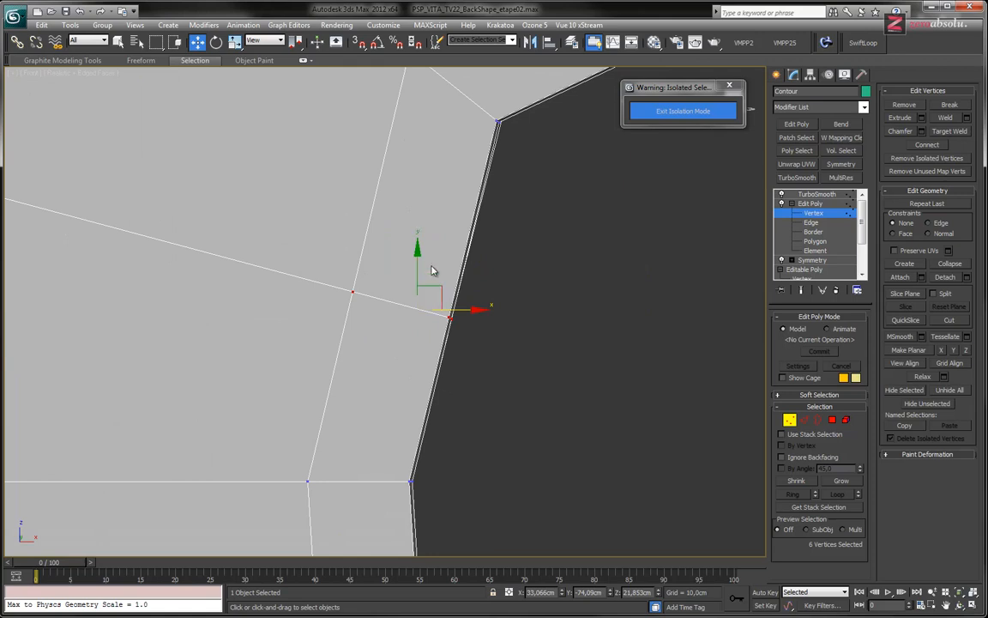
pyautogui.scroll(-3, 434, 273)
pyautogui.moveTo(428, 267); pyautogui.dragTo(357, 290, button='middle')
pyautogui.moveTo(378, 291); pyautogui.dragTo(363, 285)
pyautogui.moveTo(544, 275); pyautogui.dragTo(302, 287, button='middle')
pyautogui.scroll(-2, 317, 285)
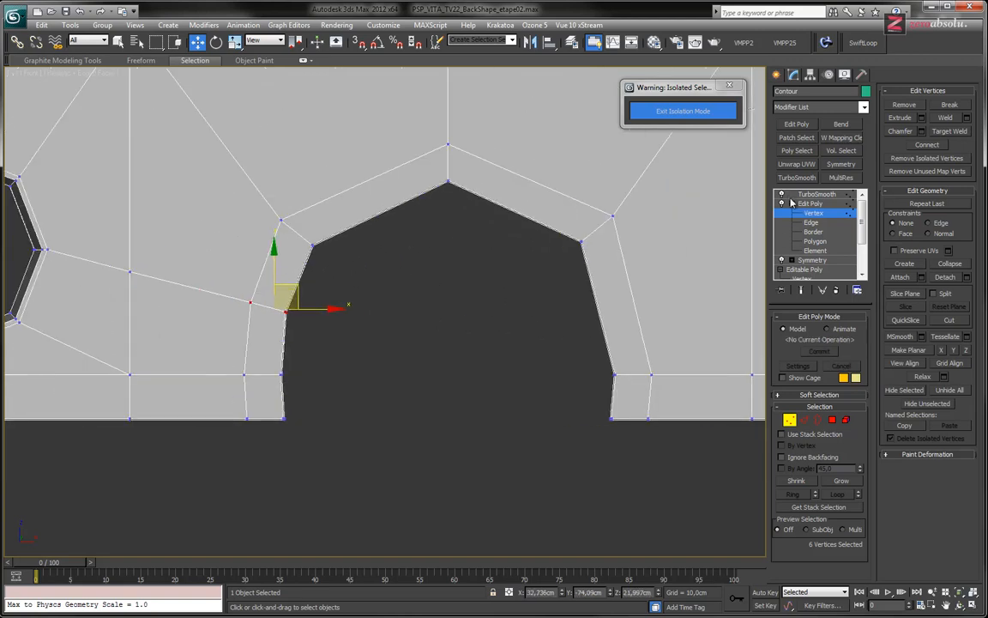
# Fine-tune the arch's side-cut vertices with the smoothed result shown, shifting them slightly inward and down.
pyautogui.click(803, 292)
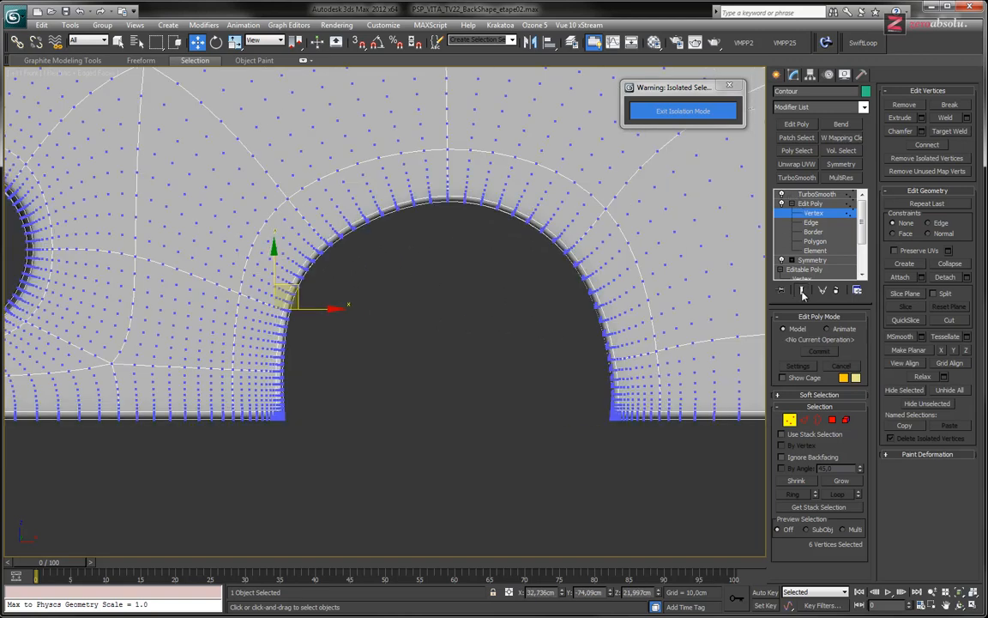
pyautogui.moveTo(296, 286); pyautogui.dragTo(298, 288)
pyautogui.scroll(-5, 450, 294)
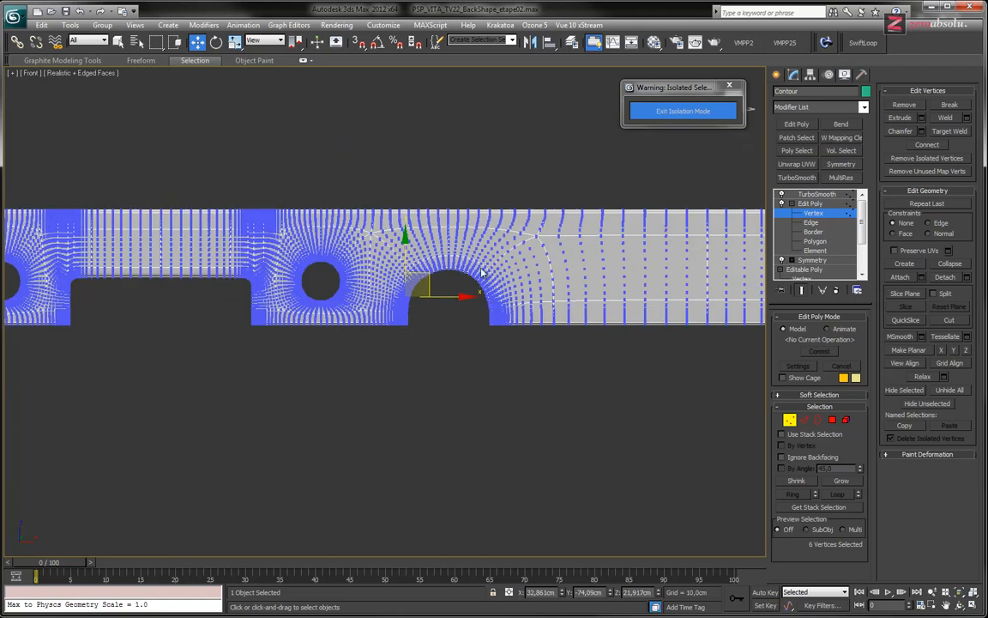
pyautogui.moveTo(454, 334)
pyautogui.mouseDown(button='middle')
pyautogui.moveTo(433, 335)
pyautogui.moveTo(466, 335)
pyautogui.mouseUp(button='middle')
pyautogui.scroll(5, 435, 338)
pyautogui.scroll(2, 482, 344)
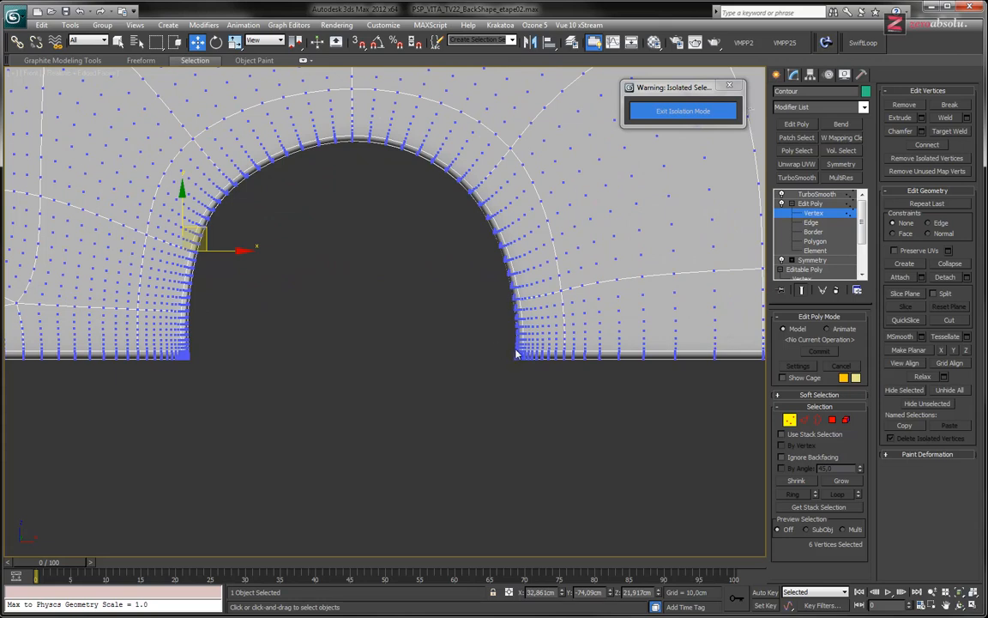
# Nudge the lower vertices on the arch's +X side slightly inward, then show the smoothed result.
pyautogui.click(802, 290)
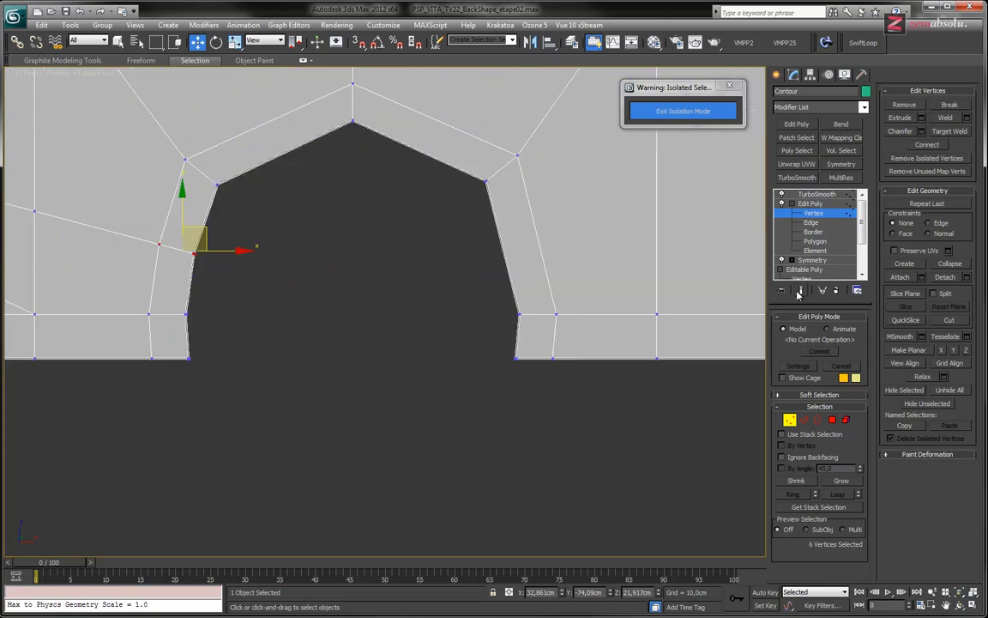
pyautogui.moveTo(540, 283); pyautogui.dragTo(527, 273, button='middle')
pyautogui.moveTo(466, 291); pyautogui.dragTo(559, 303)
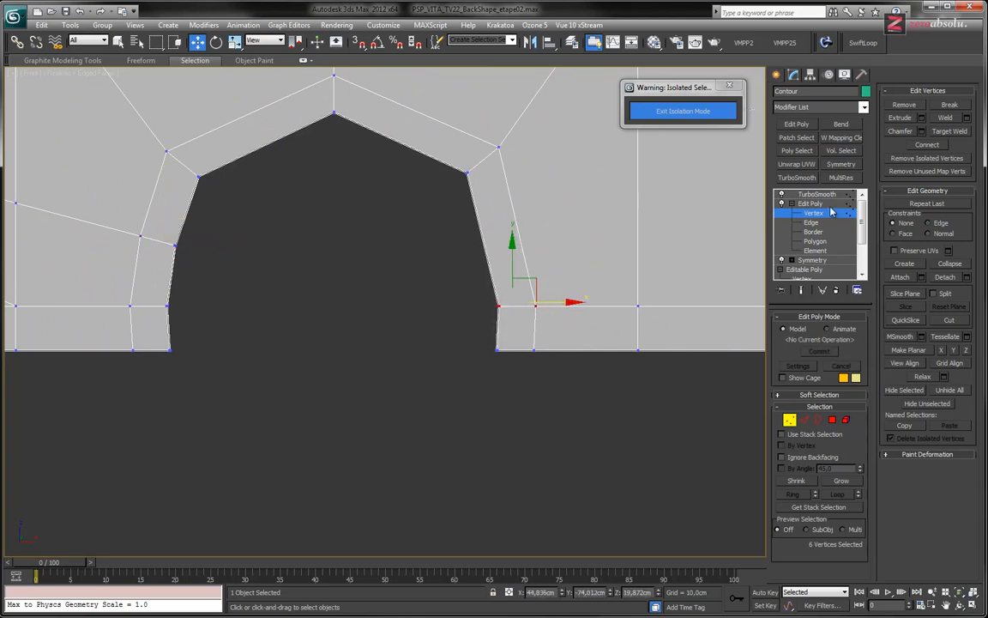
pyautogui.click(801, 292)
pyautogui.moveTo(375, 209); pyautogui.dragTo(446, 258, button='middle')
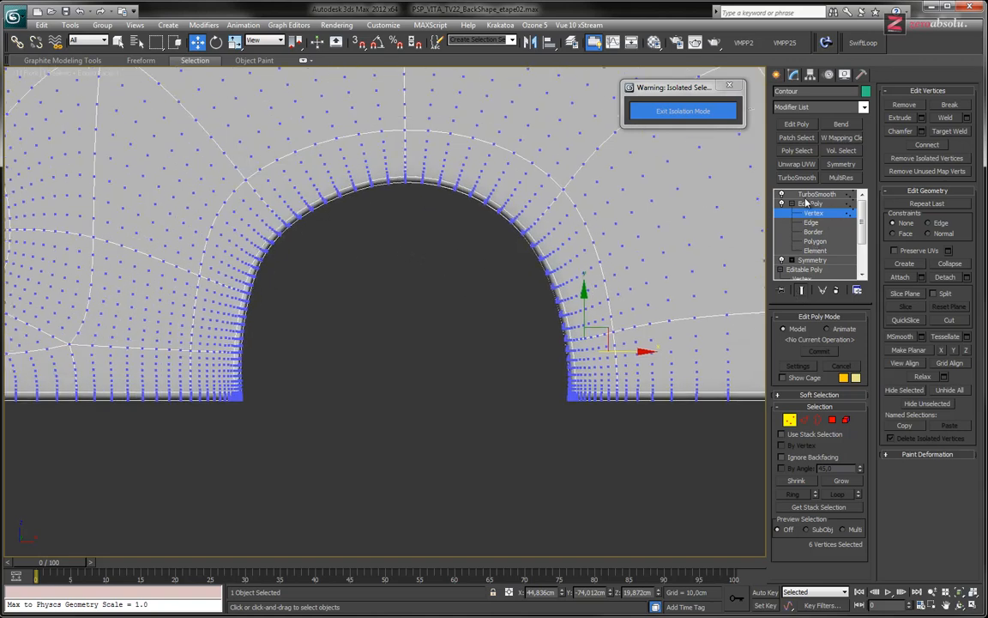
# Compare the arch's shape with and without TurboSmooth.
pyautogui.click(782, 195)
pyautogui.moveTo(400, 267); pyautogui.dragTo(422, 309, button='middle')
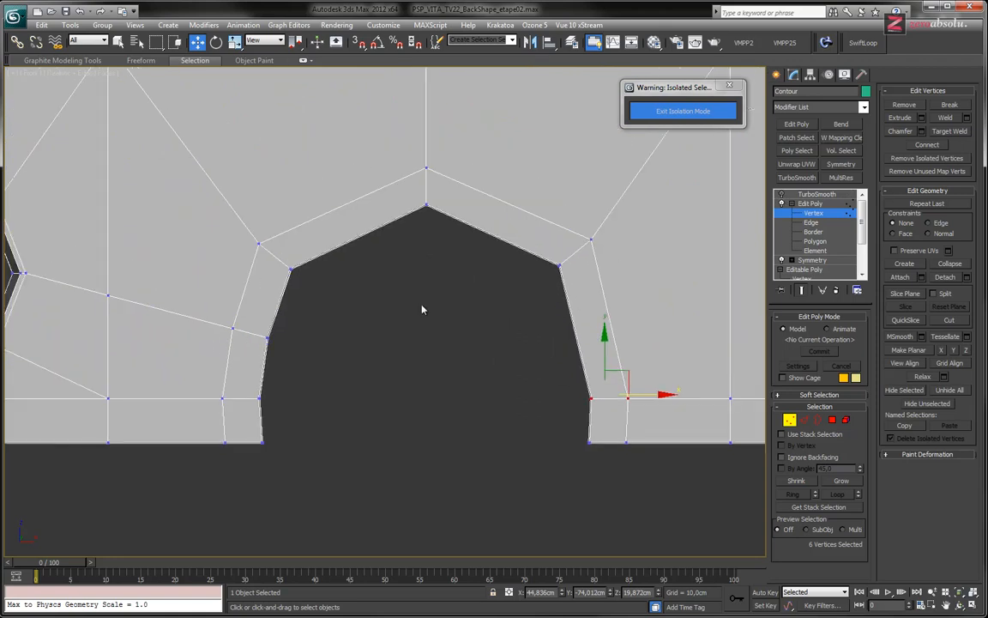
pyautogui.moveTo(363, 318); pyautogui.dragTo(391, 308, button='middle')
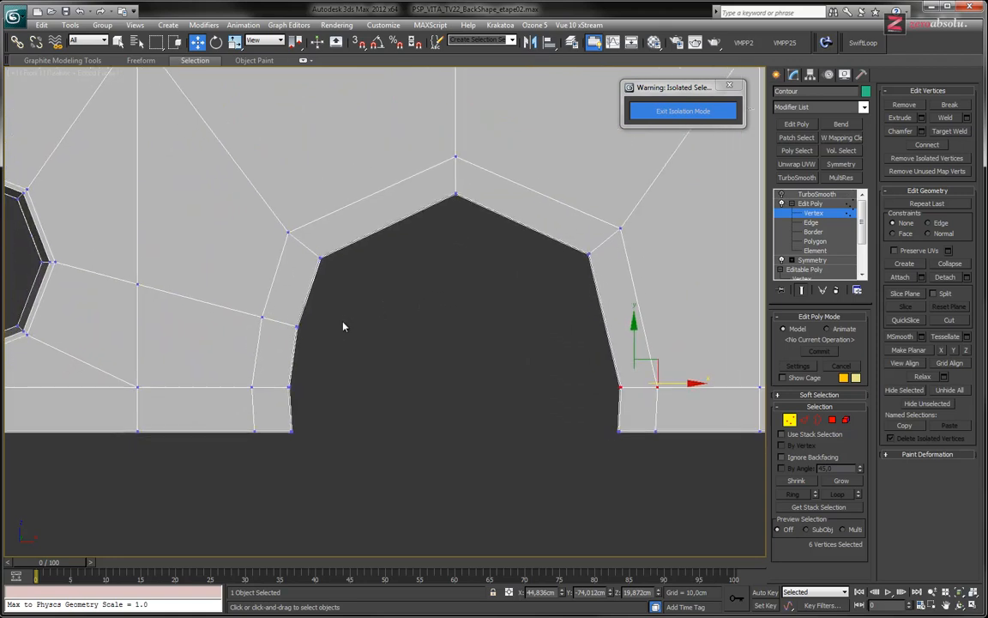
pyautogui.click(803, 292)
pyautogui.click(781, 195)
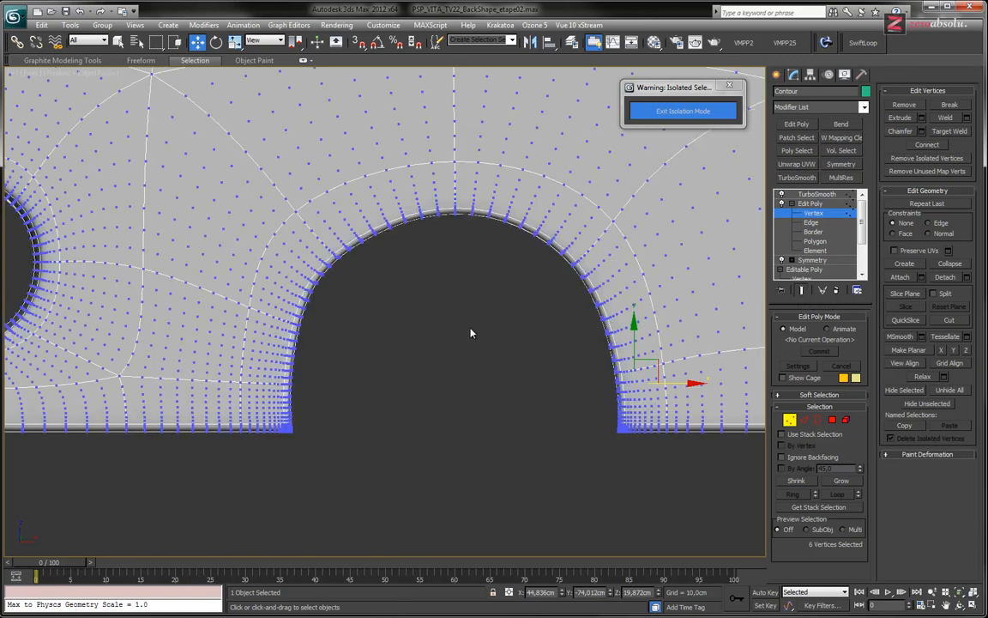
# Reselect the side-cut vertices on the arch's -X side and shift them slightly down under the smoothed result.
pyautogui.moveTo(470, 332); pyautogui.dragTo(465, 301, button='middle')
pyautogui.moveTo(239, 272); pyautogui.dragTo(239, 273)
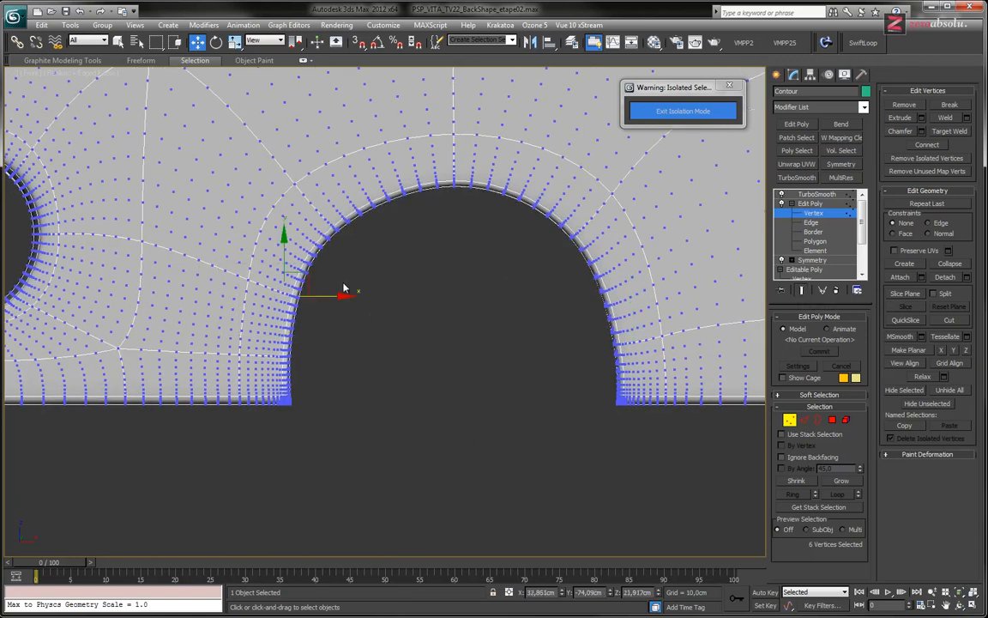
pyautogui.click(805, 292)
pyautogui.moveTo(315, 319); pyautogui.dragTo(227, 267)
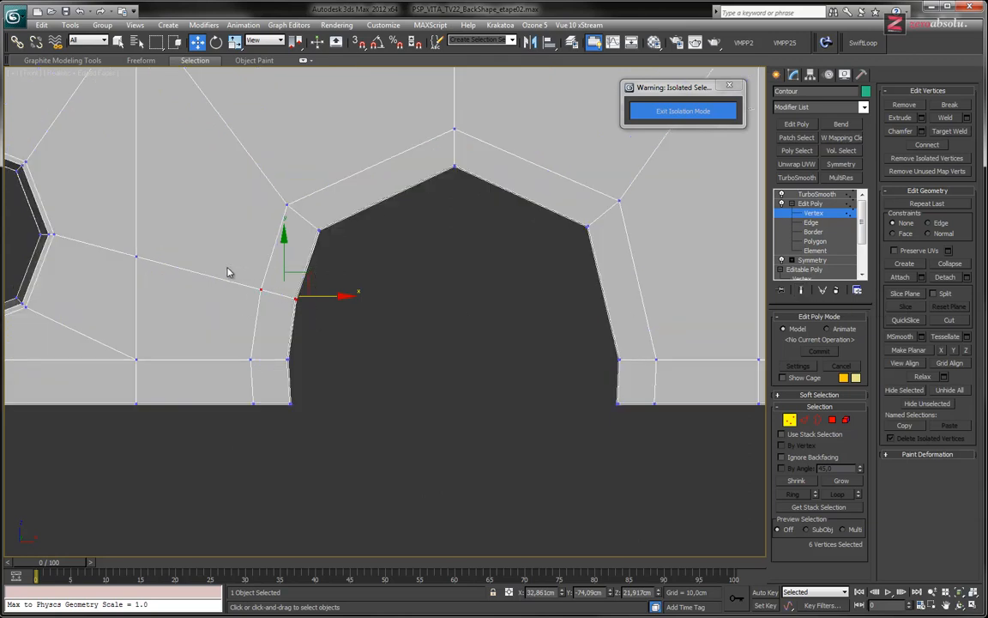
pyautogui.click(801, 290)
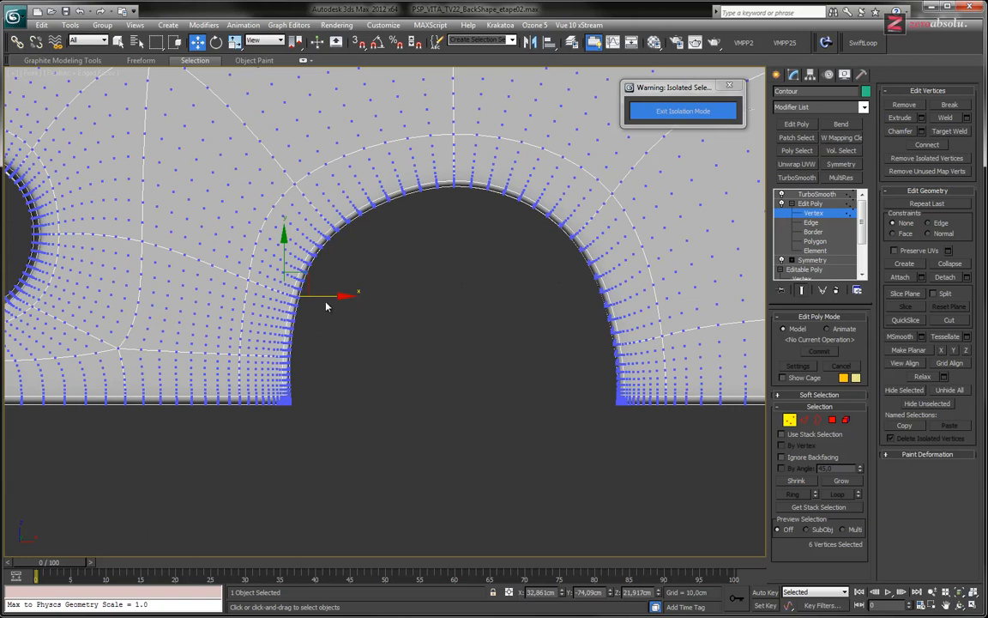
pyautogui.moveTo(306, 275); pyautogui.dragTo(309, 288)
# Adjust the upper corner vertices and the lower side vertices on the arch's -X side to even out its curve.
pyautogui.moveTo(381, 256); pyautogui.dragTo(282, 160)
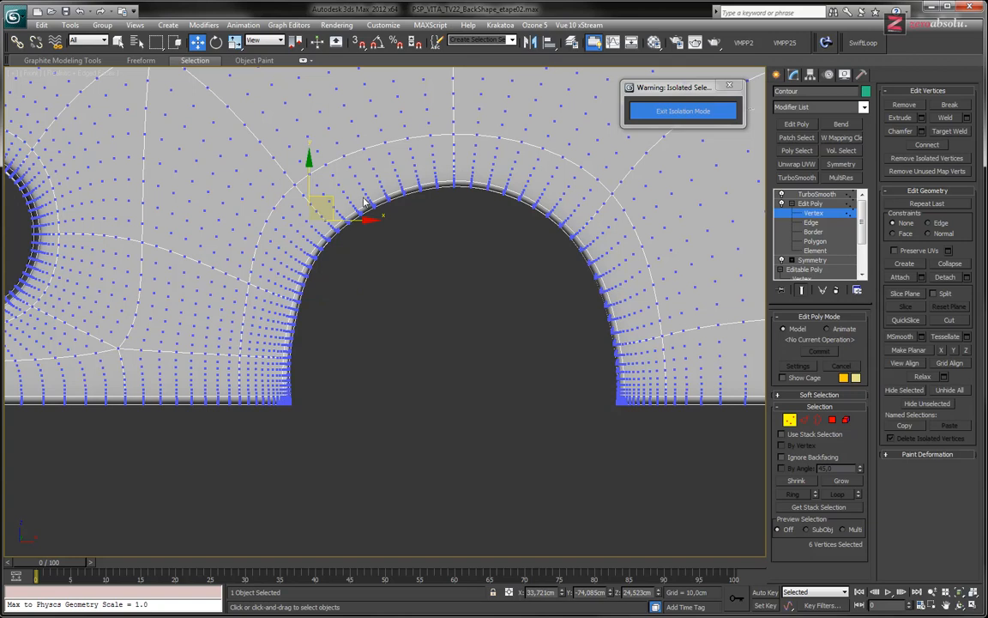
pyautogui.moveTo(333, 200); pyautogui.dragTo(348, 193)
pyautogui.moveTo(336, 305); pyautogui.dragTo(306, 279)
pyautogui.moveTo(317, 340); pyautogui.dragTo(264, 368)
pyautogui.moveTo(324, 359); pyautogui.dragTo(325, 358)
# Inspect the smoothed arch for even roundness and leave vertex editing to view it beside the round hole.
pyautogui.scroll(-4, 420, 275)
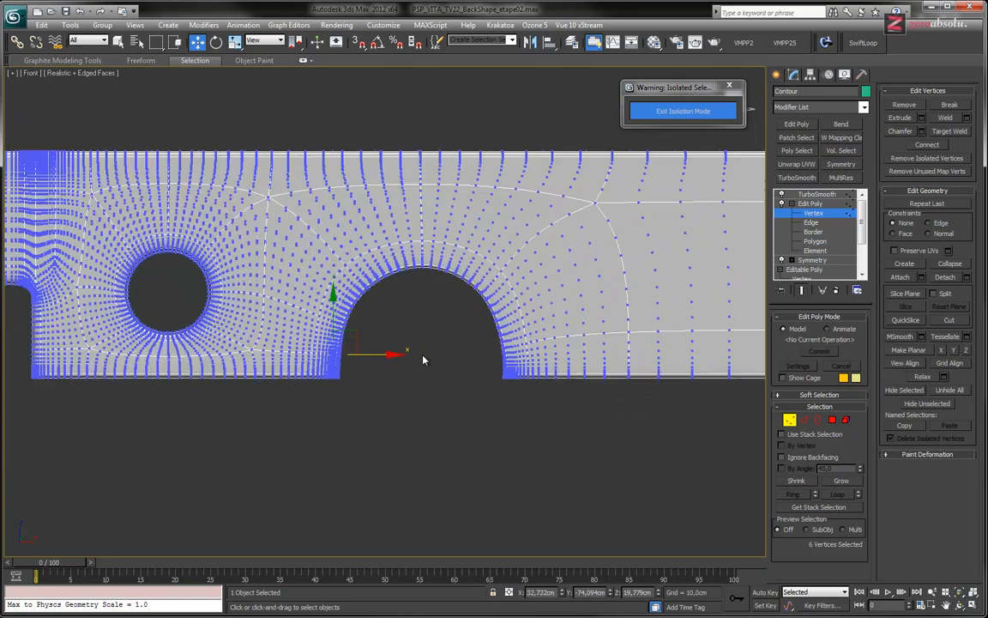
pyautogui.scroll(6, 423, 359)
pyautogui.scroll(-2, 488, 390)
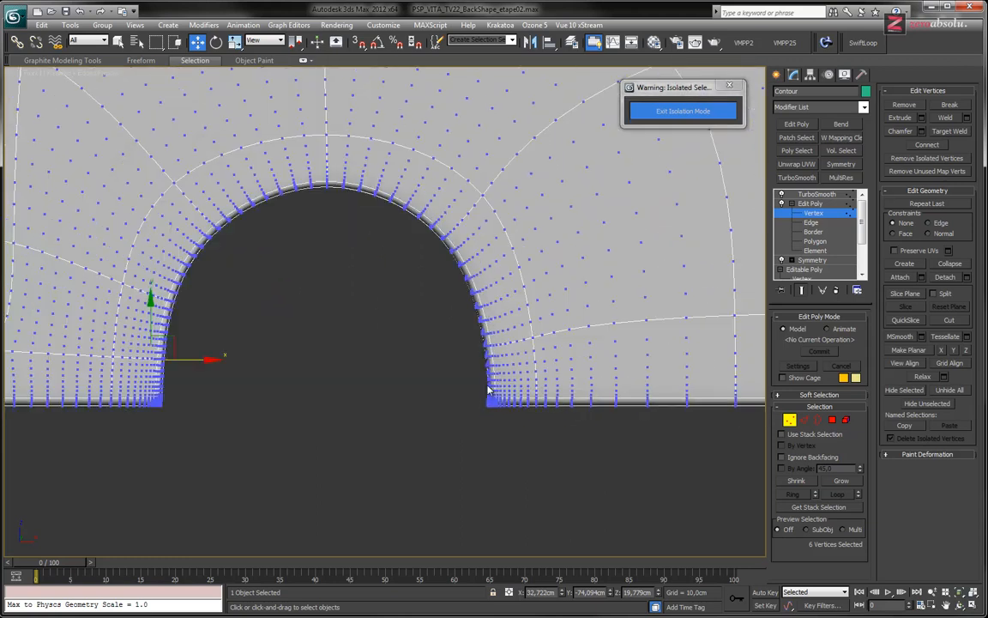
pyautogui.scroll(-2, 488, 390)
pyautogui.click(810, 203)
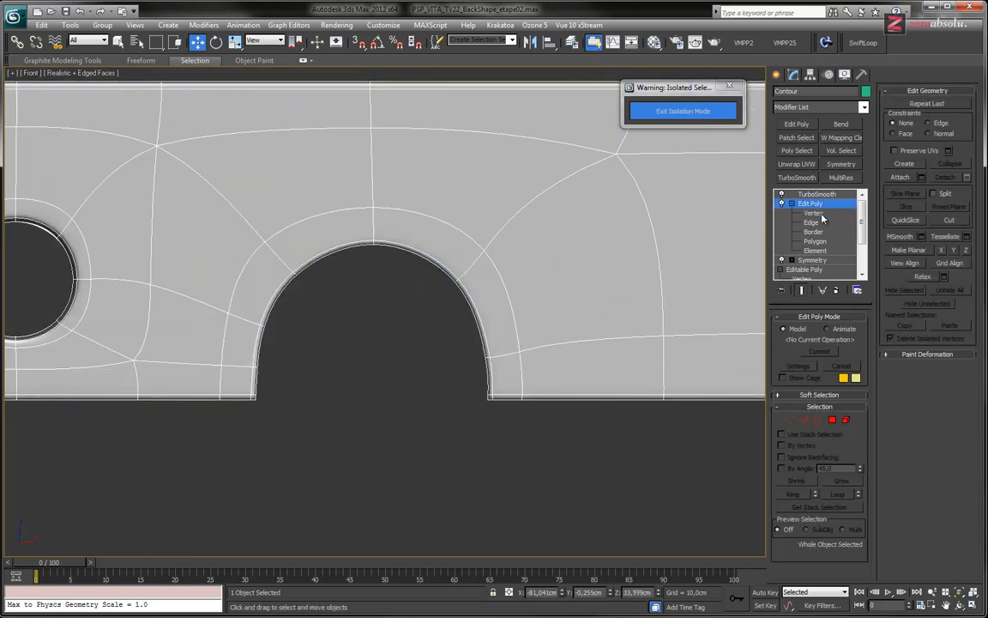
pyautogui.scroll(-2, 440, 347)
pyautogui.scroll(-3, 469, 361)
pyautogui.moveTo(469, 361); pyautogui.dragTo(454, 318, button='middle')
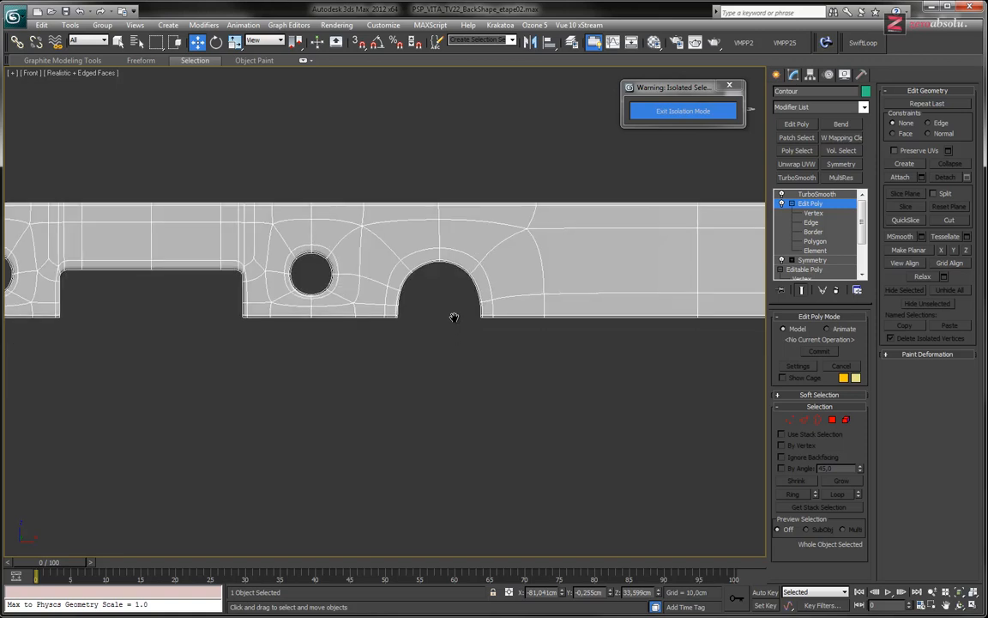
# Compare the smoothed arch with the headphone jack in the front reference image.
pyautogui.moveTo(497, 276); pyautogui.dragTo(731, 134, button='middle')
pyautogui.moveTo(469, 249); pyautogui.dragTo(292, 419, button='middle')
pyautogui.hotkey('alt', 'w')
pyautogui.scroll(-2, 260, 221)
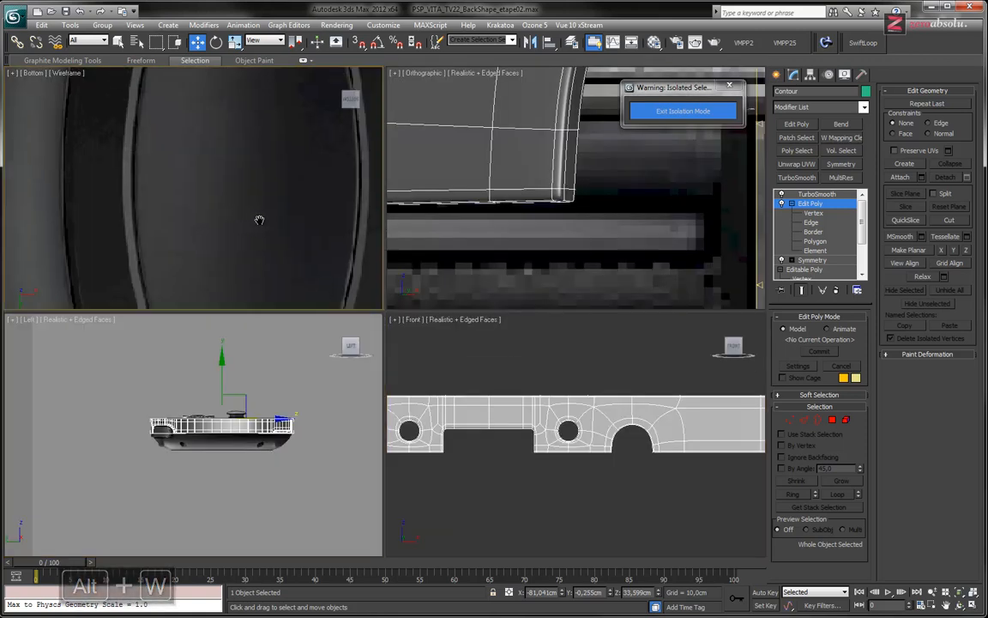
pyautogui.middleClick(260, 219)
pyautogui.hotkey('alt', 'w')
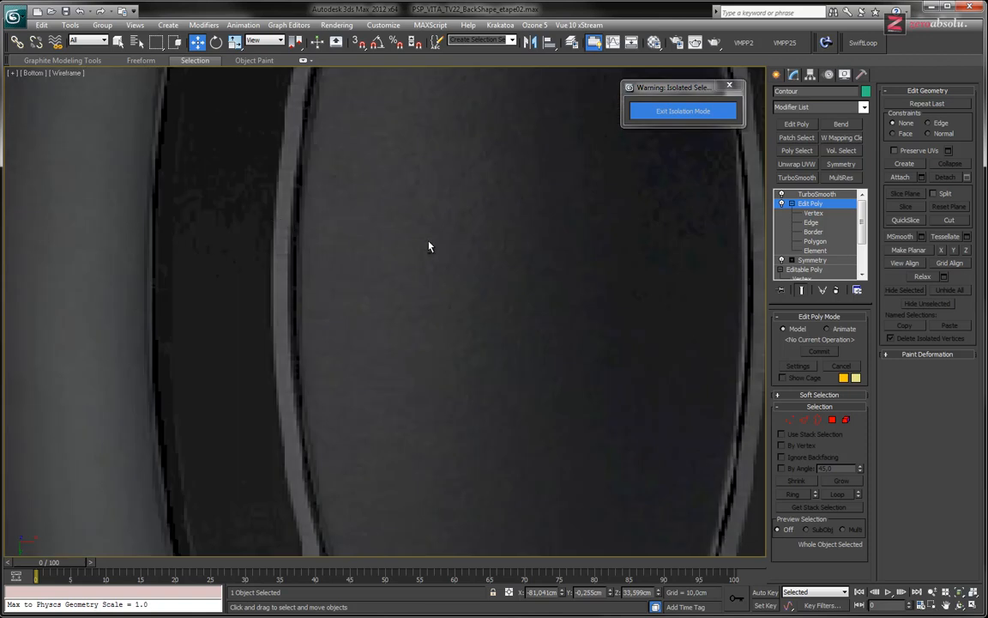
pyautogui.hotkey('alt', 'w')
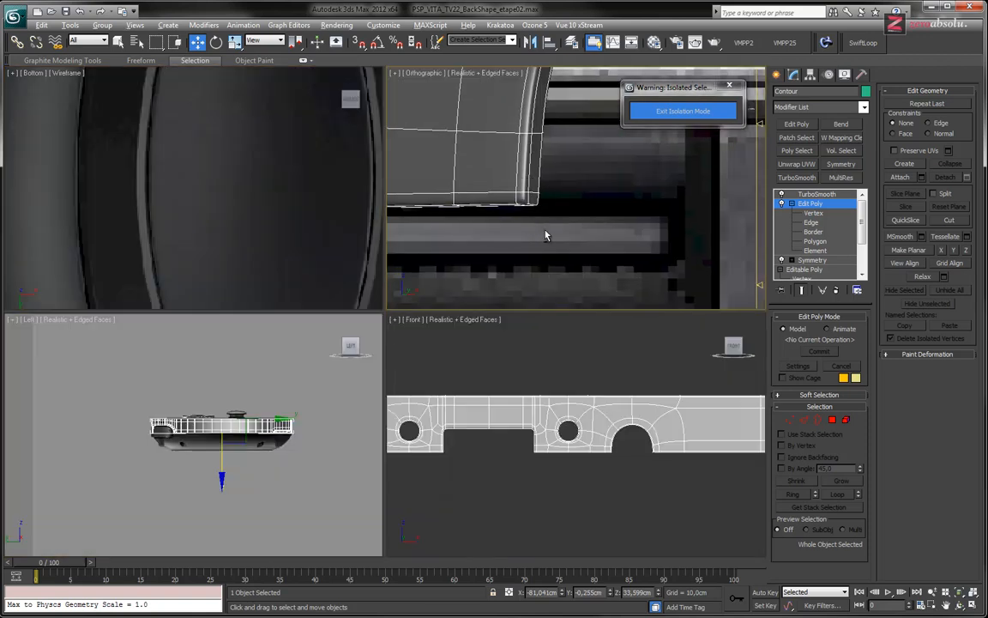
pyautogui.hotkey('alt', 'w')
pyautogui.scroll(8, 467, 283)
pyautogui.moveTo(393, 286); pyautogui.dragTo(455, 282, button='middle')
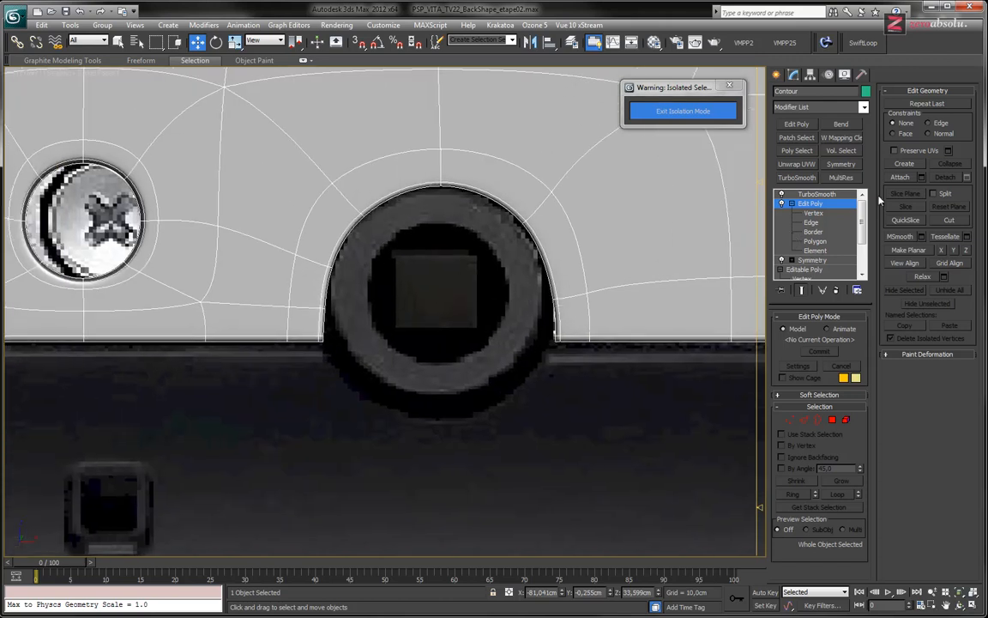
# Select all the arch's vertices on the unsmoothed mesh and scale them uniformly to about 109% in X and Y.
pyautogui.click(812, 213)
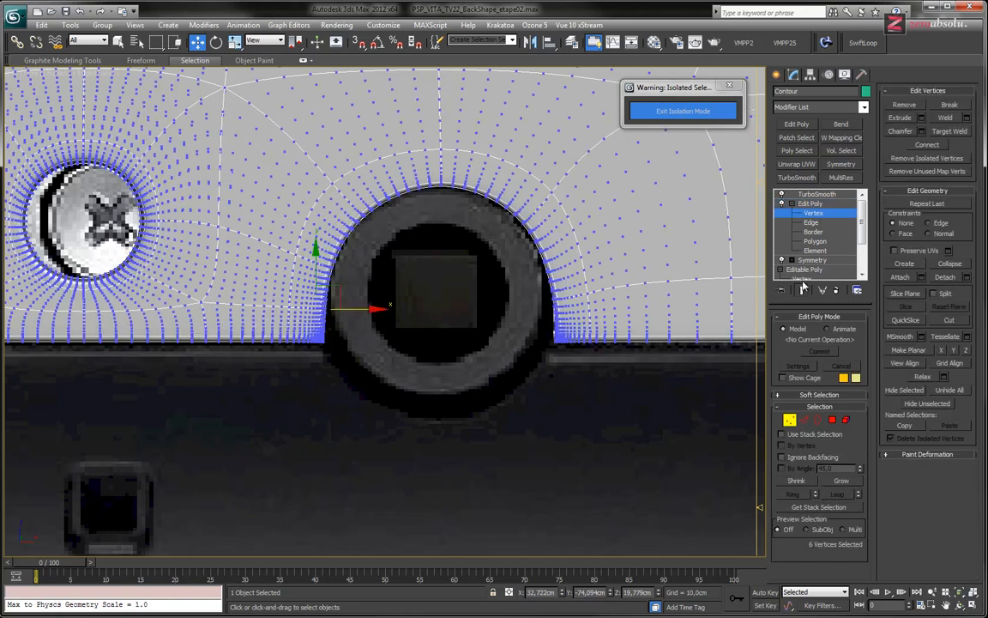
pyautogui.click(803, 289)
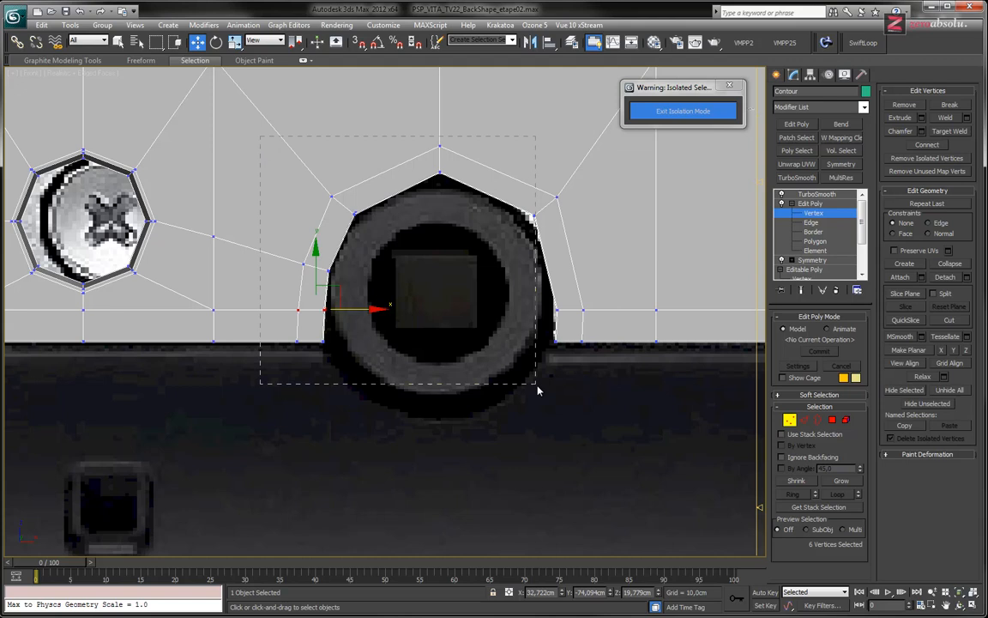
pyautogui.moveTo(605, 391); pyautogui.dragTo(610, 389)
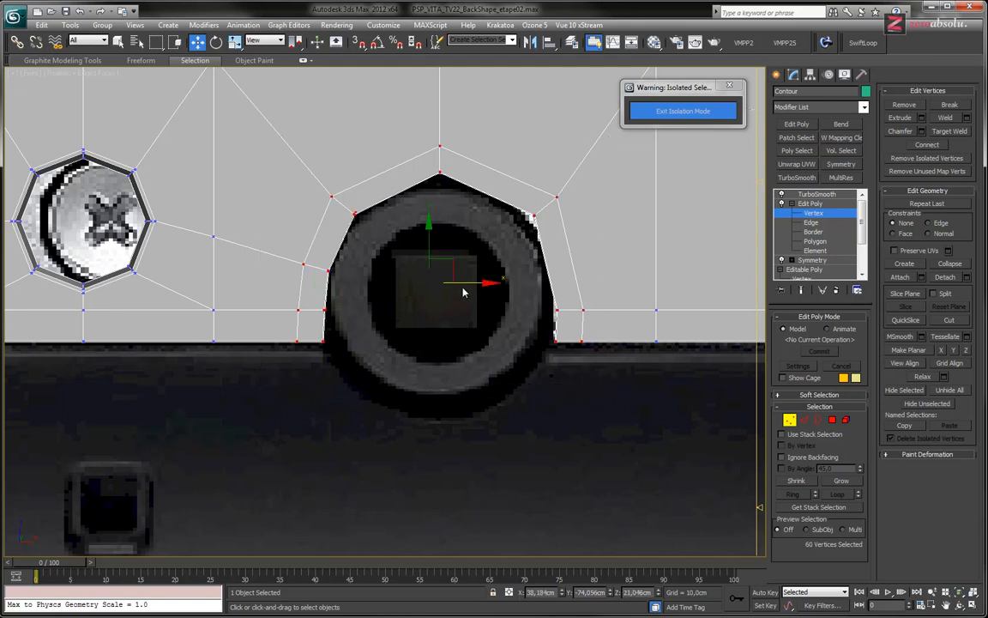
pyautogui.press('e')
pyautogui.press('r')
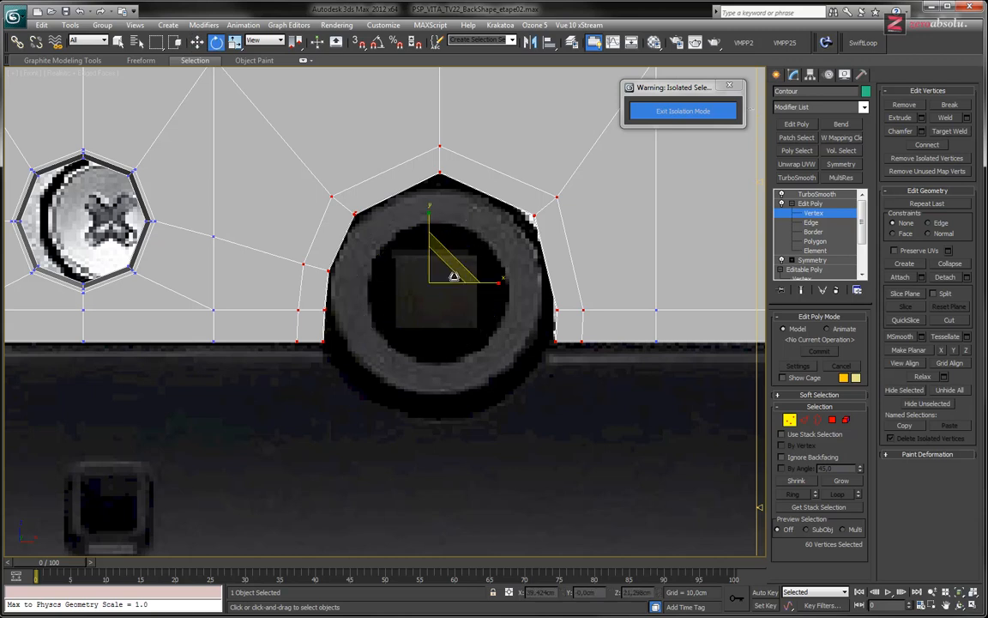
pyautogui.moveTo(452, 260); pyautogui.dragTo(457, 258)
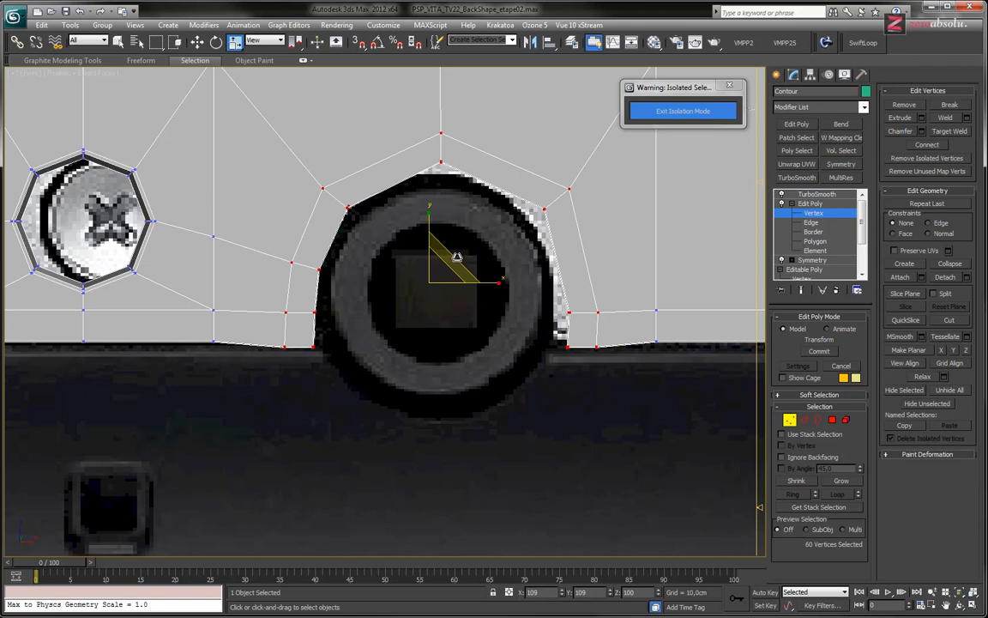
pyautogui.moveTo(457, 257); pyautogui.dragTo(458, 258)
# Raise the enlarged arch's vertices until their lowest row lines up with the strip's lower edge.
pyautogui.scroll(3, 432, 362)
pyautogui.press('w')
pyautogui.scroll(2, 504, 319)
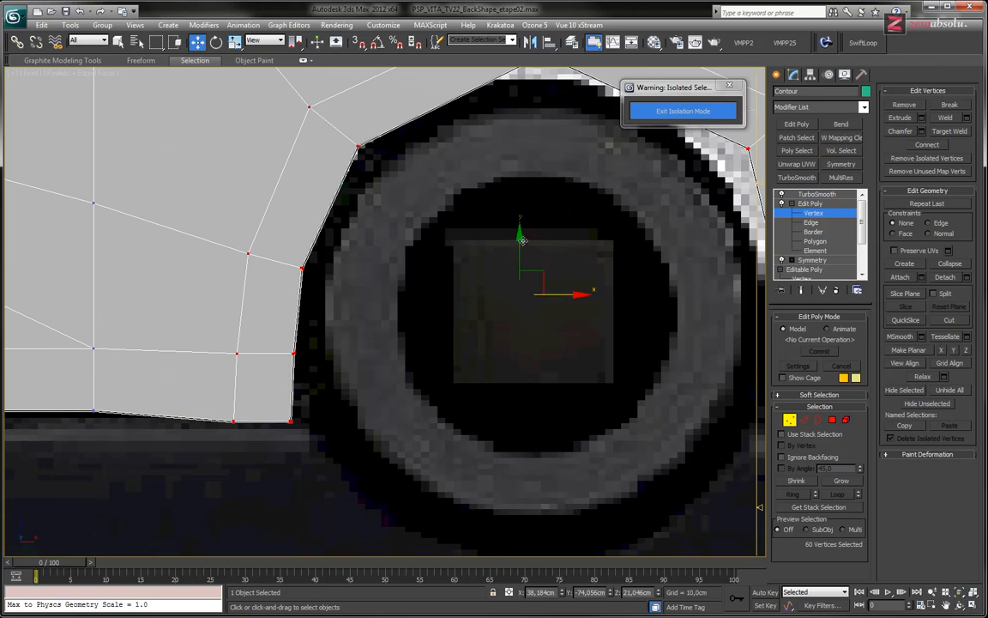
pyautogui.moveTo(520, 249); pyautogui.dragTo(520, 238)
pyautogui.moveTo(305, 426); pyautogui.dragTo(640, 379, button='middle')
pyautogui.scroll(8, 343, 359)
pyautogui.moveTo(245, 394); pyautogui.dragTo(524, 398, button='middle')
pyautogui.scroll(-2, 521, 396)
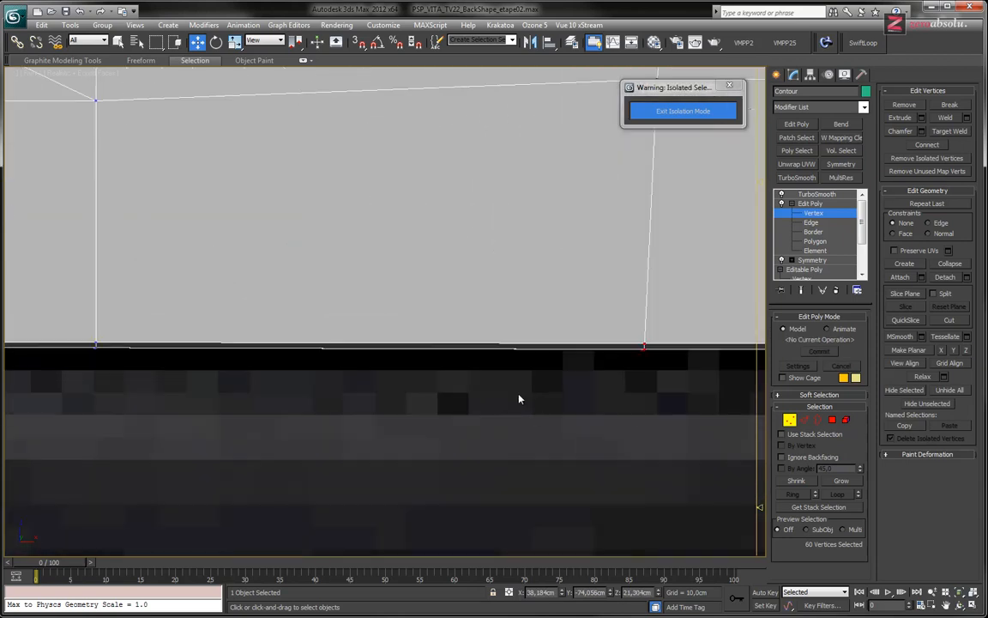
pyautogui.moveTo(643, 343); pyautogui.dragTo(644, 342)
pyautogui.scroll(-5, 699, 350)
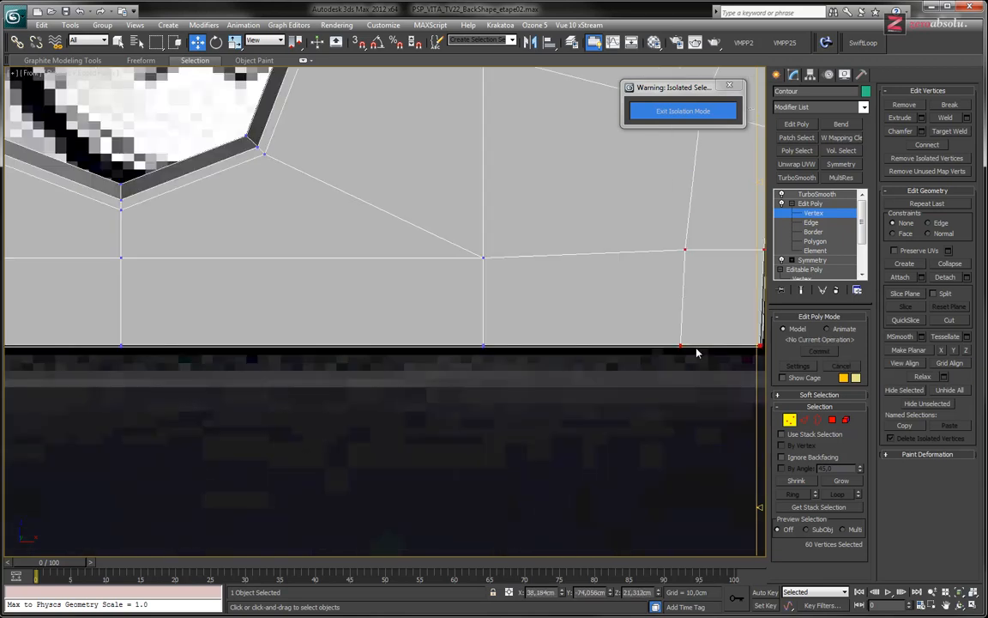
# Try to shift only the arch's vertices toward -X to centre the opening on the reference jack.
pyautogui.moveTo(697, 351); pyautogui.dragTo(338, 395, button='middle')
pyautogui.moveTo(607, 410); pyautogui.dragTo(329, 410, button='middle')
pyautogui.scroll(-5, 328, 410)
pyautogui.scroll(2, 464, 419)
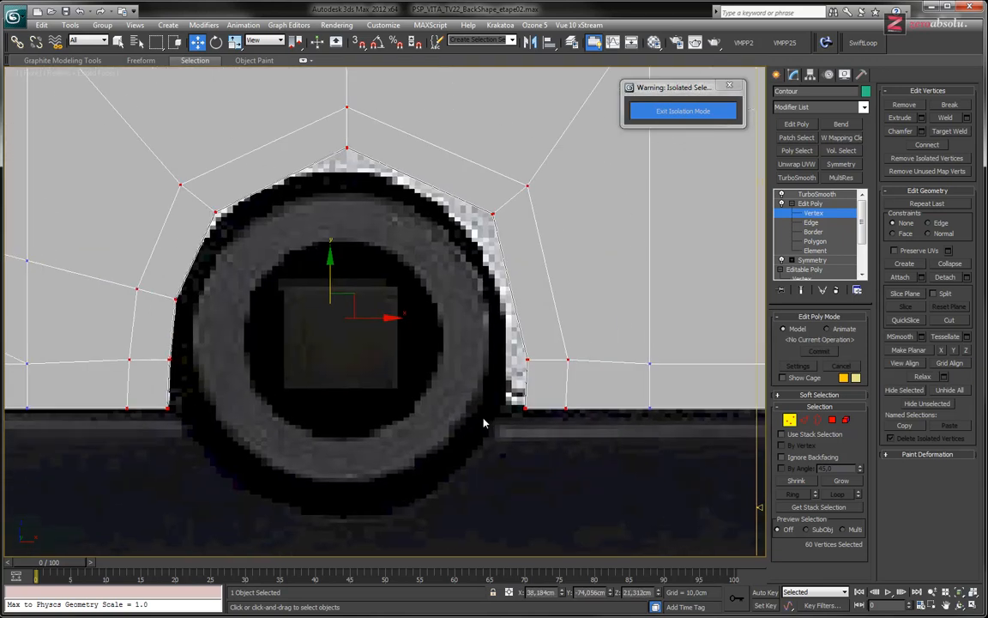
pyautogui.moveTo(393, 406); pyautogui.dragTo(503, 418, button='middle')
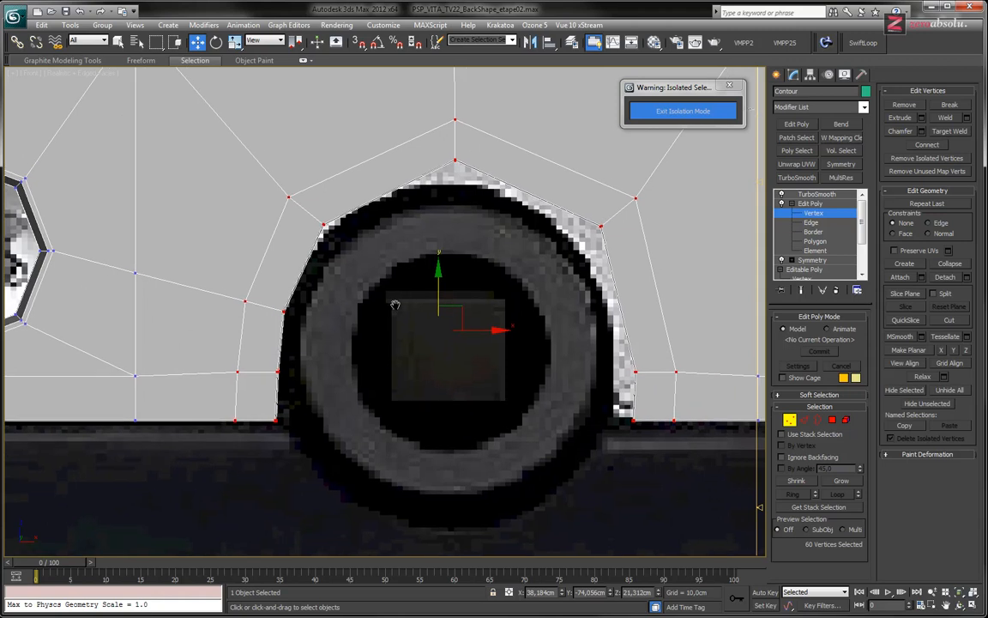
pyautogui.scroll(-3, 395, 304)
pyautogui.moveTo(292, 216); pyautogui.dragTo(541, 420)
pyautogui.moveTo(481, 352); pyautogui.dragTo(490, 398, button='middle')
pyautogui.press('f')
pyautogui.scroll(5, 490, 395)
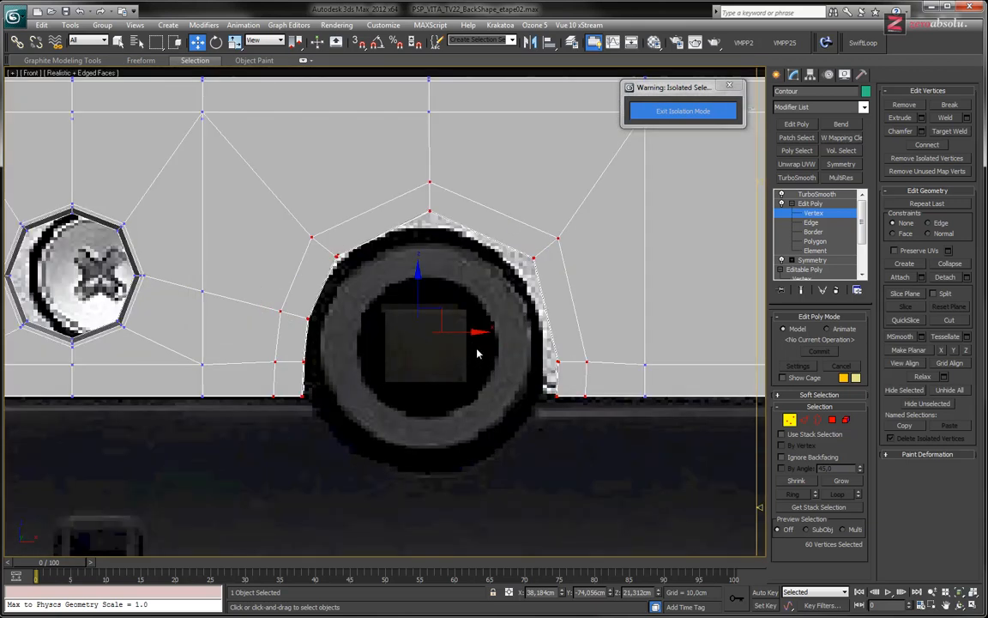
pyautogui.moveTo(477, 331); pyautogui.dragTo(464, 331)
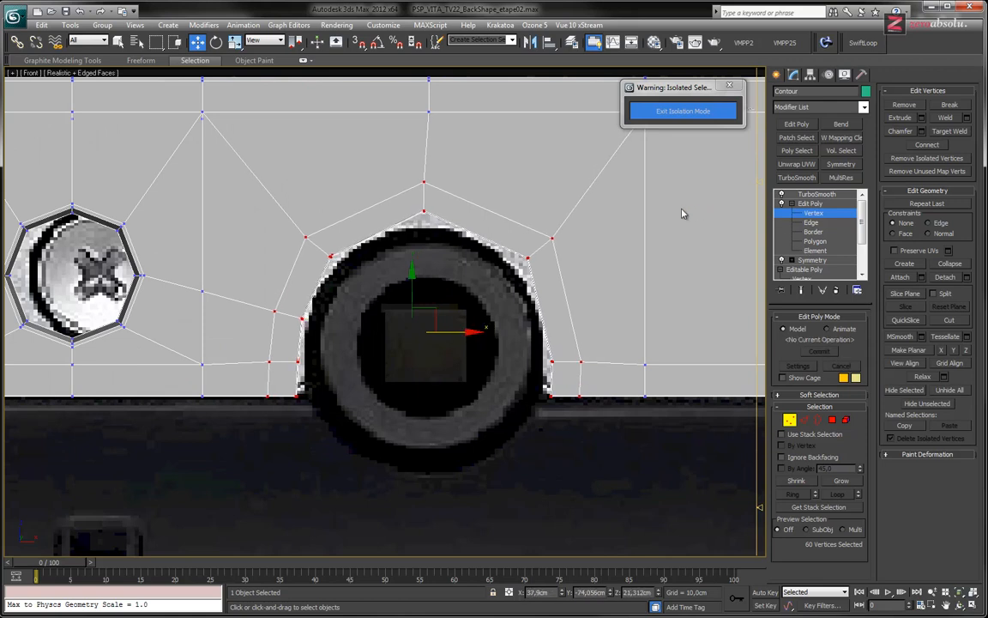
pyautogui.scroll(1, 483, 283)
pyautogui.hotkey('ctrl', 'z')
pyautogui.hotkey('ctrl', 'z')
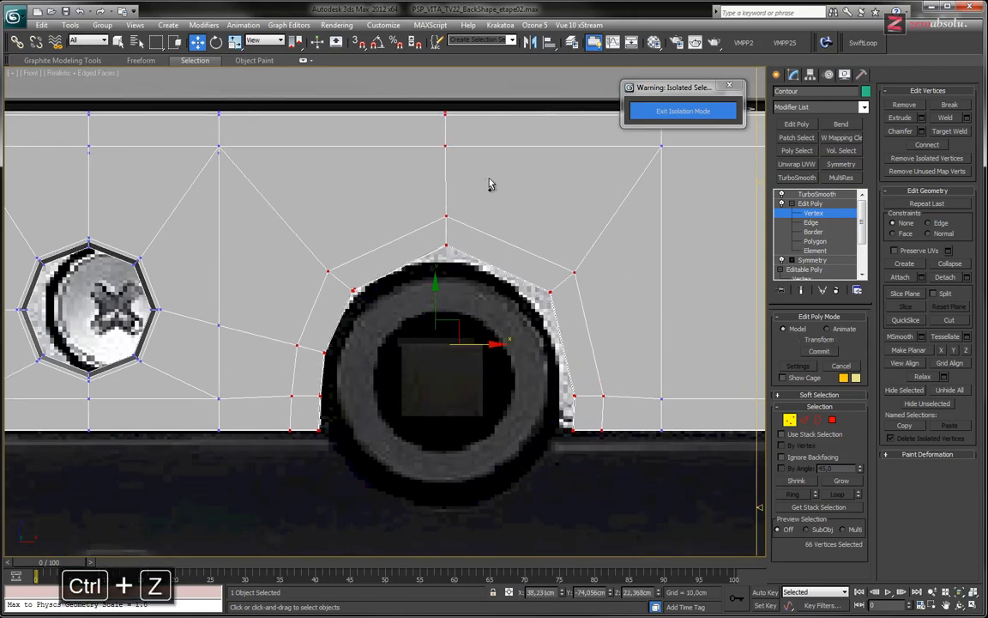
# Shift the arch's vertices together with the vertex column above its apex slightly toward -X, centring the opening on the jack.
pyautogui.keyDown('alt'); pyautogui.moveTo(471, 314); pyautogui.dragTo(487, 296, button='middle'); pyautogui.keyUp('alt')
pyautogui.scroll(-6, 487, 296)
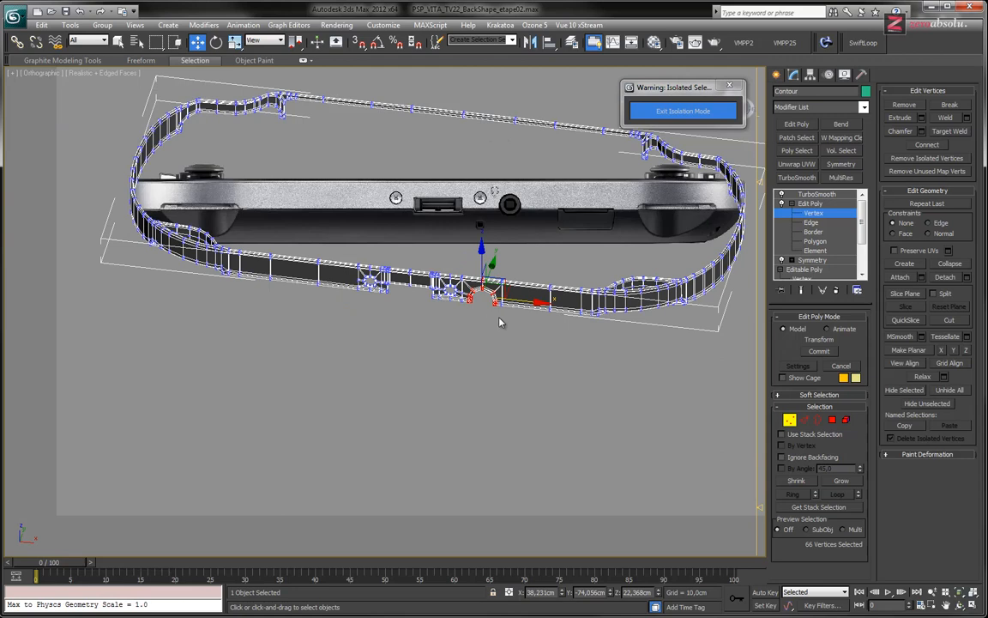
pyautogui.scroll(8, 501, 321)
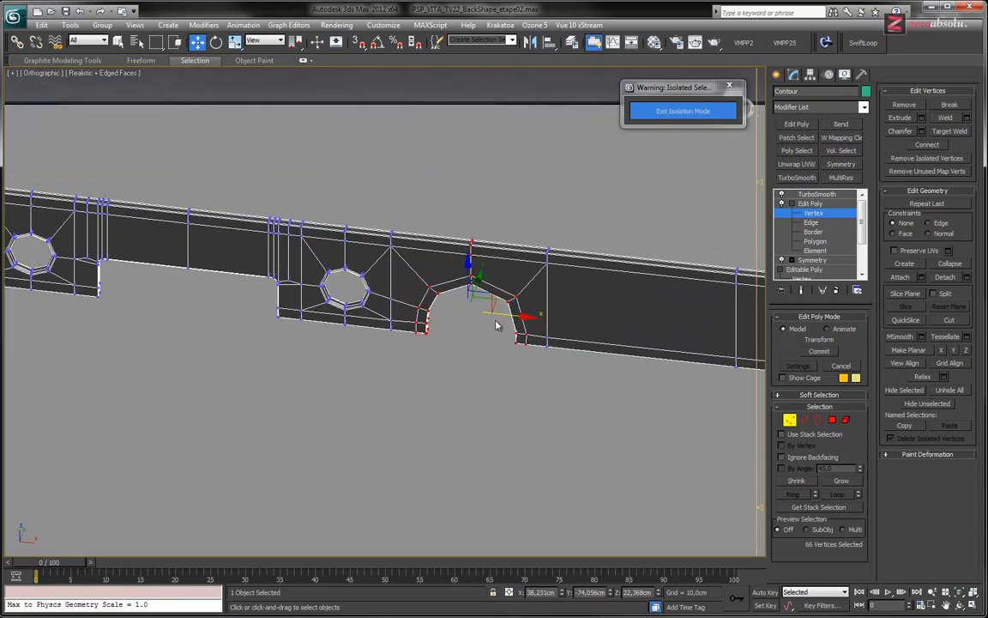
pyautogui.scroll(5, 496, 324)
pyautogui.press('f')
pyautogui.moveTo(486, 324); pyautogui.dragTo(486, 318, button='middle')
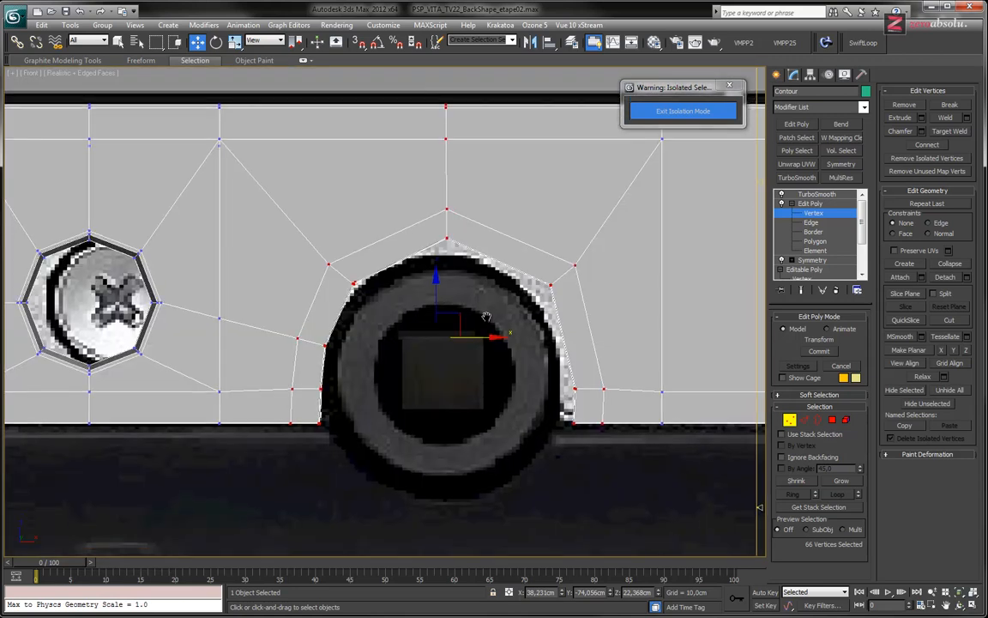
pyautogui.moveTo(483, 334); pyautogui.dragTo(480, 338)
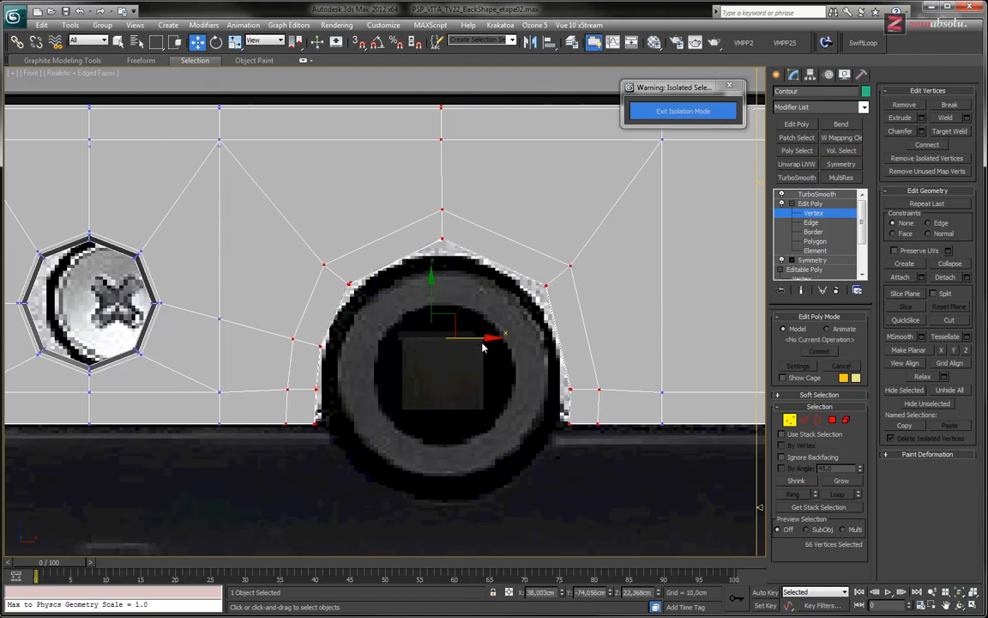
# Exit isolation mode and move the selected arch vertices slightly back toward +X to align with the back shell's rounded notch.
pyautogui.scroll(-8, 482, 332)
pyautogui.moveTo(490, 315); pyautogui.dragTo(530, 343, button='middle')
pyautogui.click(695, 121)
pyautogui.scroll(8, 468, 339)
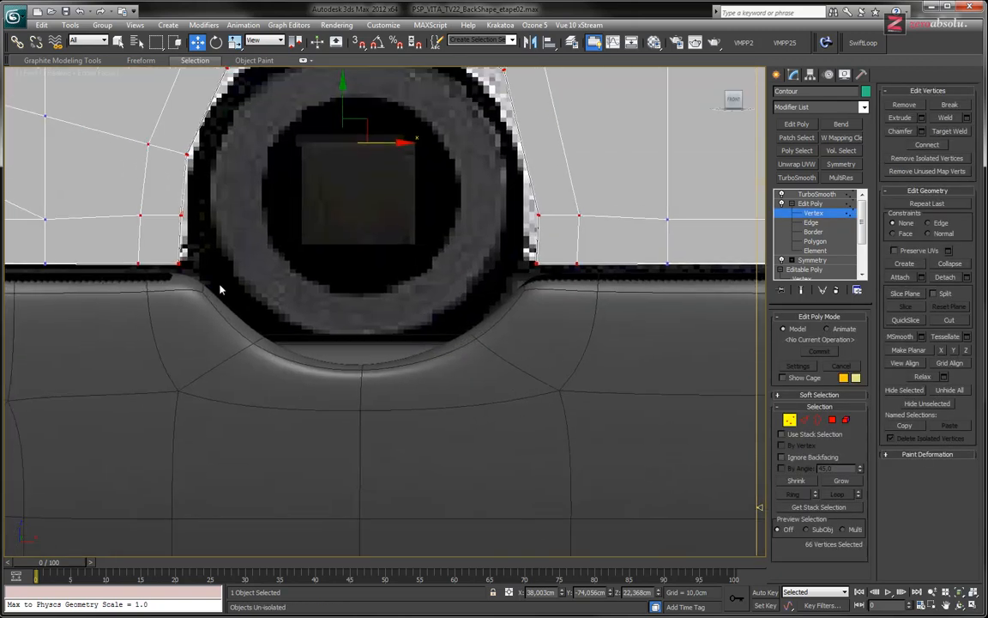
pyautogui.moveTo(579, 215); pyautogui.dragTo(584, 216)
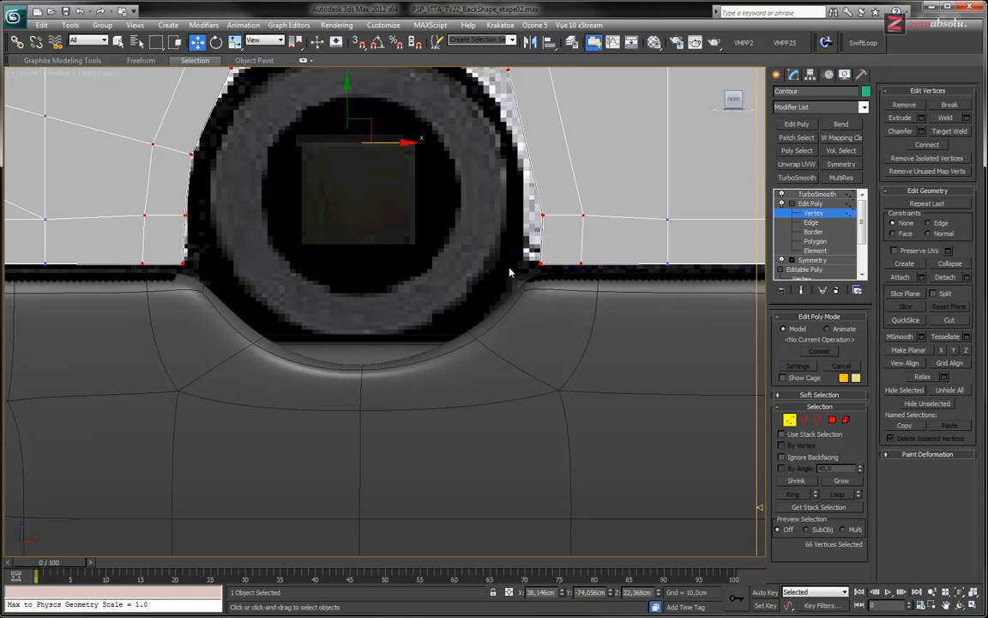
pyautogui.moveTo(513, 271); pyautogui.dragTo(511, 369, button='middle')
# Leave vertex editing for the TurboSmooth level and inspect how the smoothed jack opening meets the back shell's notch.
pyautogui.click(813, 213)
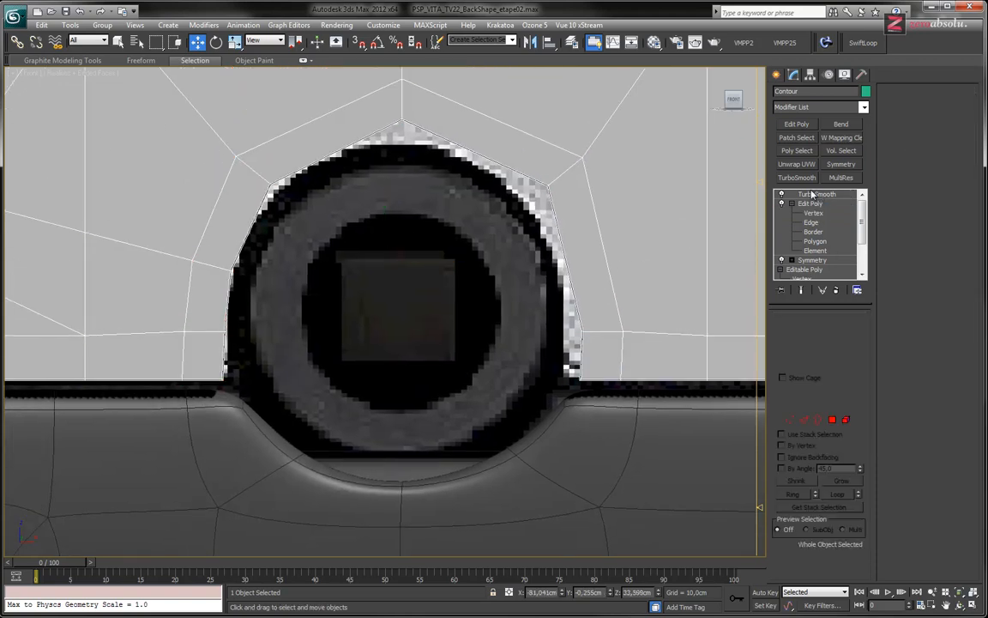
pyautogui.click(816, 194)
pyautogui.scroll(-6, 515, 278)
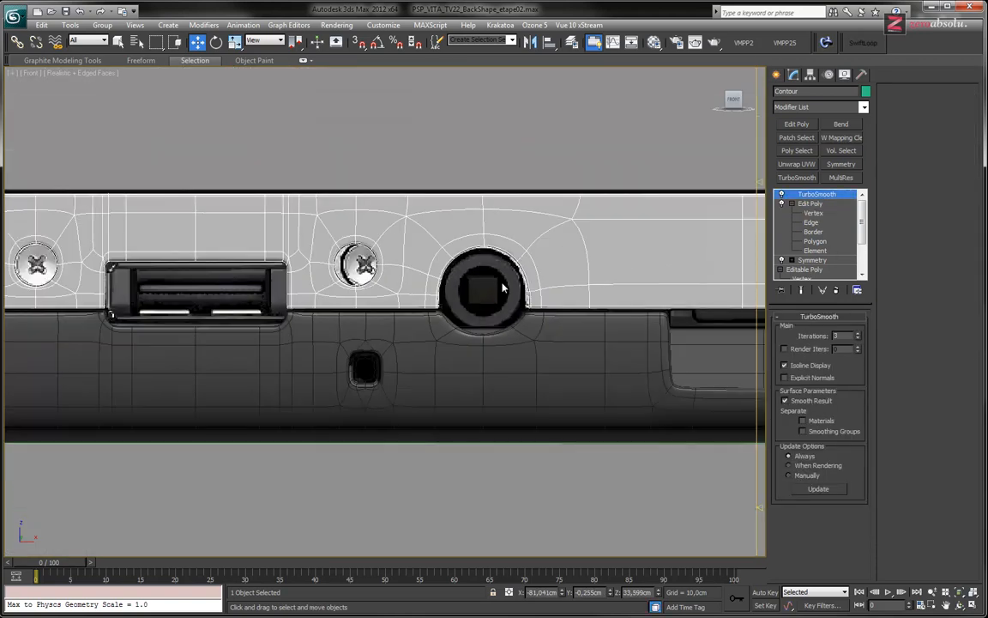
pyautogui.keyDown('alt'); pyautogui.moveTo(494, 286); pyautogui.dragTo(485, 415, button='middle'); pyautogui.keyUp('alt')
pyautogui.scroll(5, 485, 414)
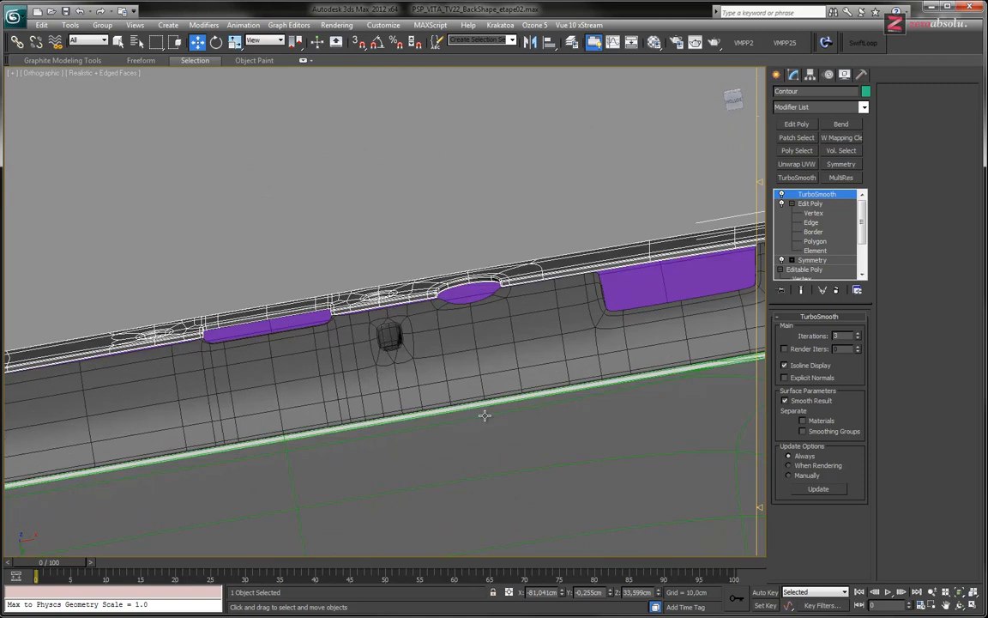
pyautogui.moveTo(494, 326); pyautogui.dragTo(549, 449, button='middle')
pyautogui.scroll(4, 529, 367)
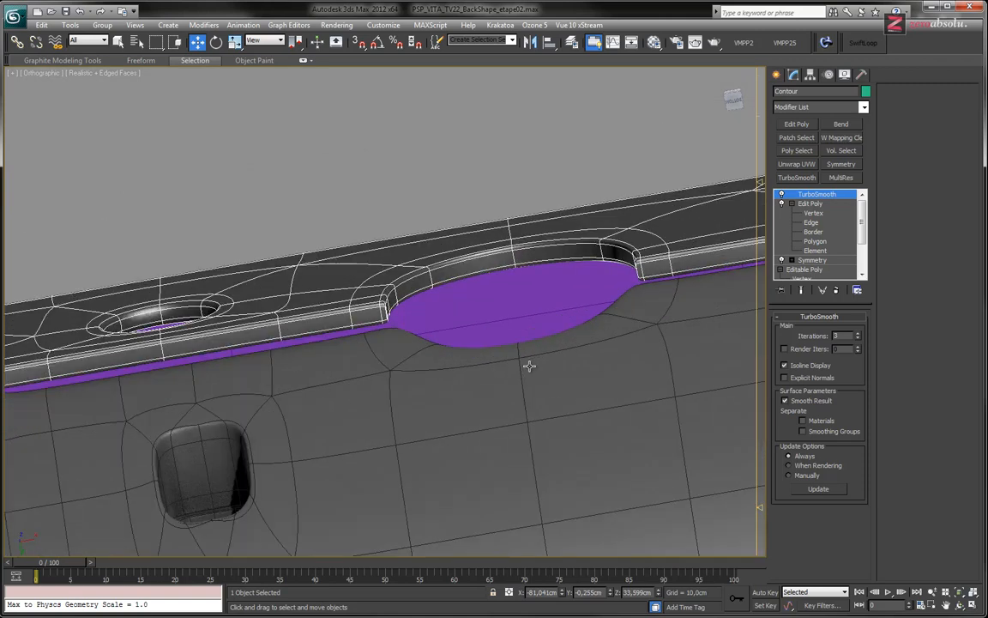
pyautogui.scroll(-4, 529, 366)
pyautogui.keyDown('alt'); pyautogui.moveTo(557, 412); pyautogui.dragTo(581, 290, button='middle'); pyautogui.keyUp('alt')
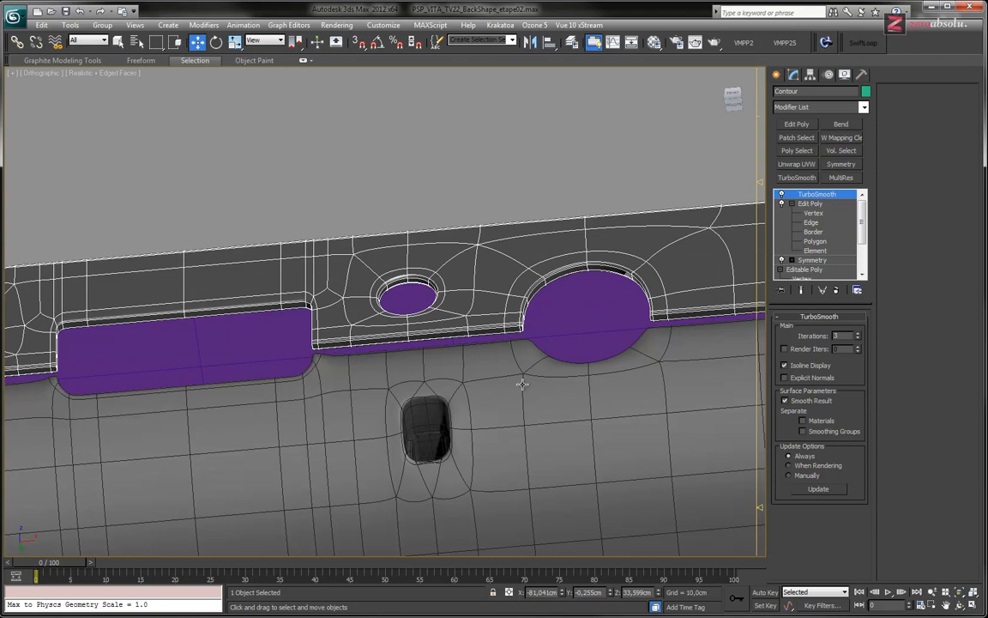
# Examine the contour's lower edge along the wide rectangular cutout and the corner recess on the +X side.
pyautogui.moveTo(522, 384); pyautogui.dragTo(483, 313, button='middle')
pyautogui.scroll(-3, 494, 316)
pyautogui.moveTo(729, 348); pyautogui.dragTo(526, 365, button='middle')
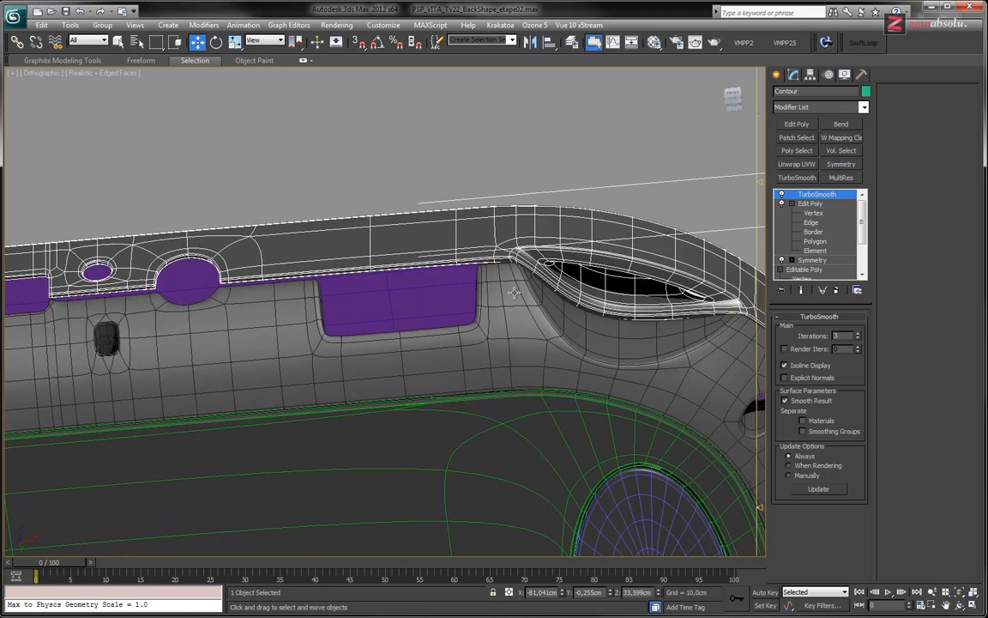
pyautogui.scroll(6, 513, 261)
pyautogui.moveTo(392, 549); pyautogui.dragTo(541, 536, button='middle')
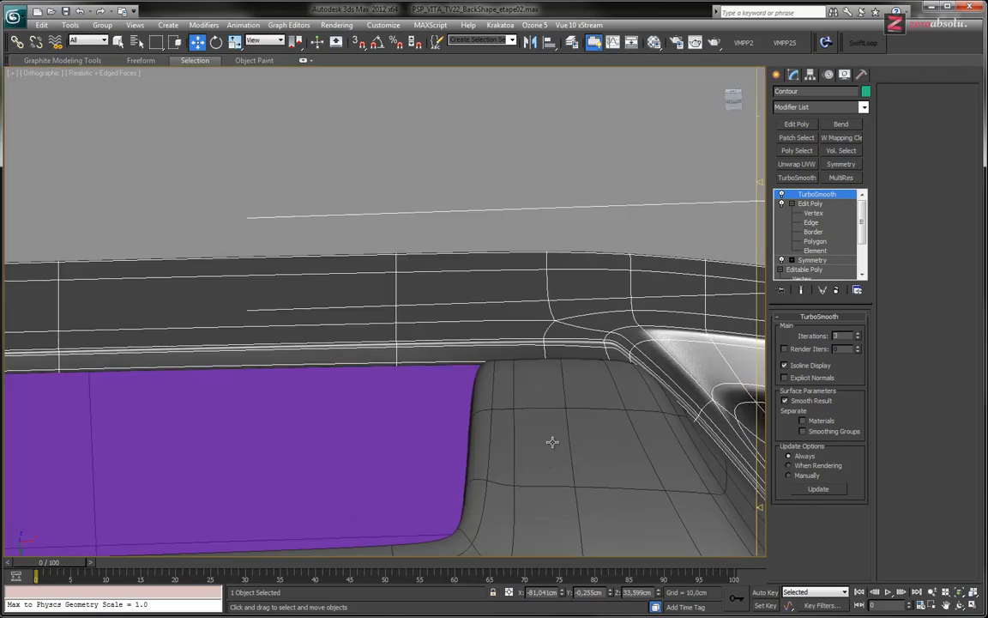
pyautogui.scroll(-5, 552, 442)
pyautogui.keyDown('alt'); pyautogui.moveTo(553, 466); pyautogui.dragTo(555, 437, button='middle'); pyautogui.keyUp('alt')
pyautogui.keyDown('alt'); pyautogui.moveTo(561, 443); pyautogui.dragTo(632, 479, button='middle'); pyautogui.keyUp('alt')
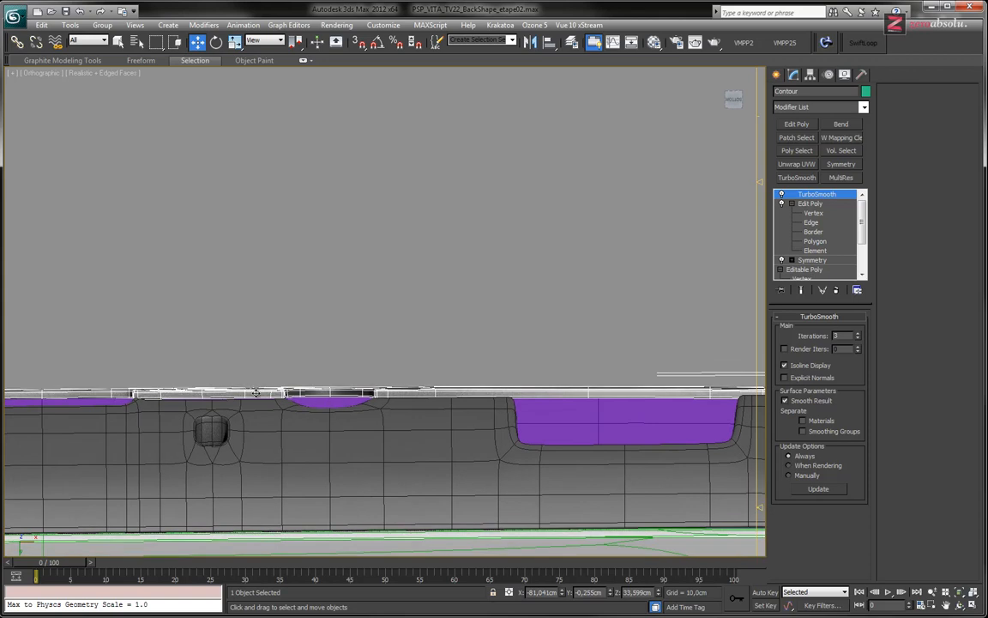
# Inspect the contour's fit to the back shell on the -X side and review the whole console from above.
pyautogui.keyDown('alt'); pyautogui.moveTo(175, 396); pyautogui.dragTo(540, 308, button='middle'); pyautogui.keyUp('alt')
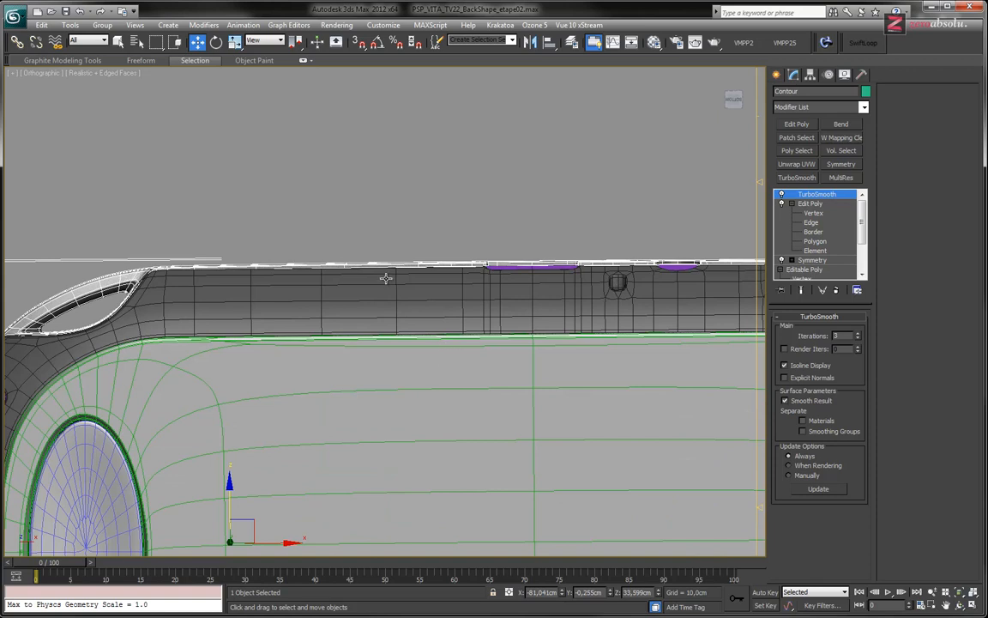
pyautogui.scroll(6, 388, 277)
pyautogui.moveTo(507, 268); pyautogui.dragTo(469, 324, button='middle')
pyautogui.scroll(-4, 604, 327)
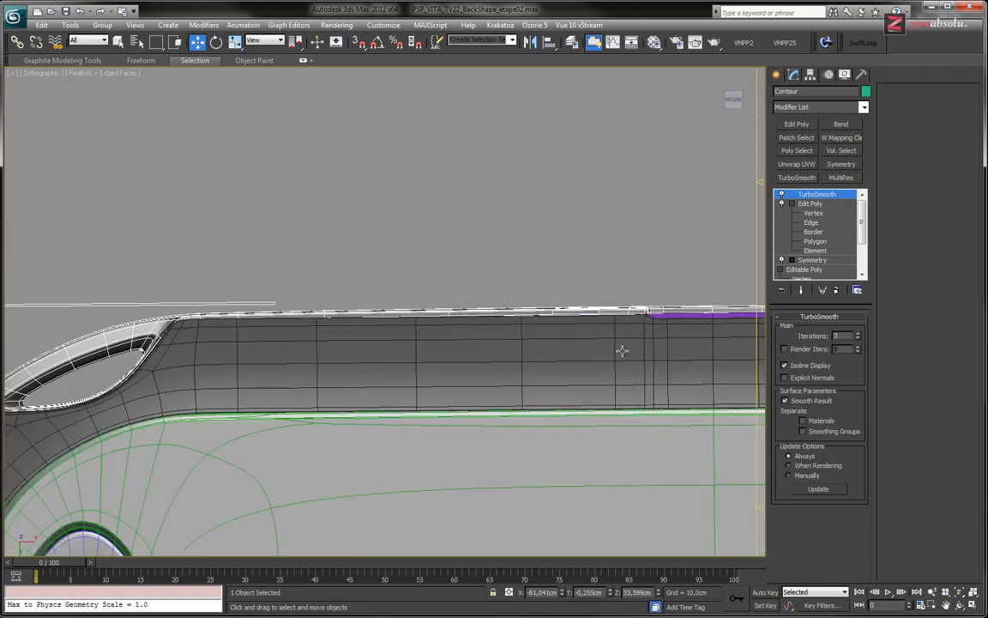
pyautogui.moveTo(623, 350); pyautogui.dragTo(426, 350, button='middle')
pyautogui.keyDown('alt'); pyautogui.moveTo(490, 337); pyautogui.dragTo(444, 372, button='middle'); pyautogui.keyUp('alt')
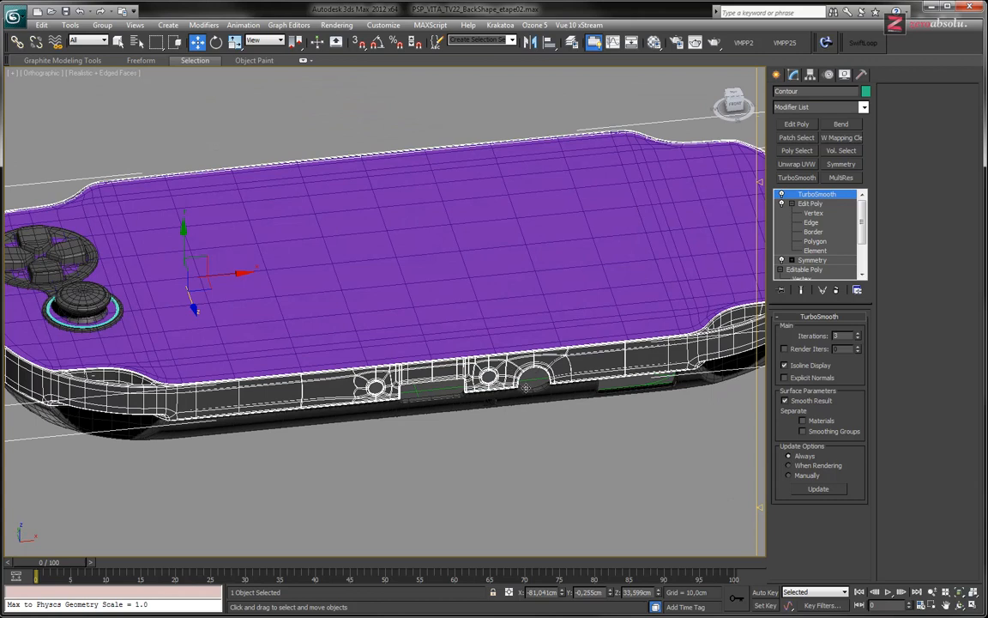
pyautogui.moveTo(556, 384); pyautogui.dragTo(470, 405, button='middle')
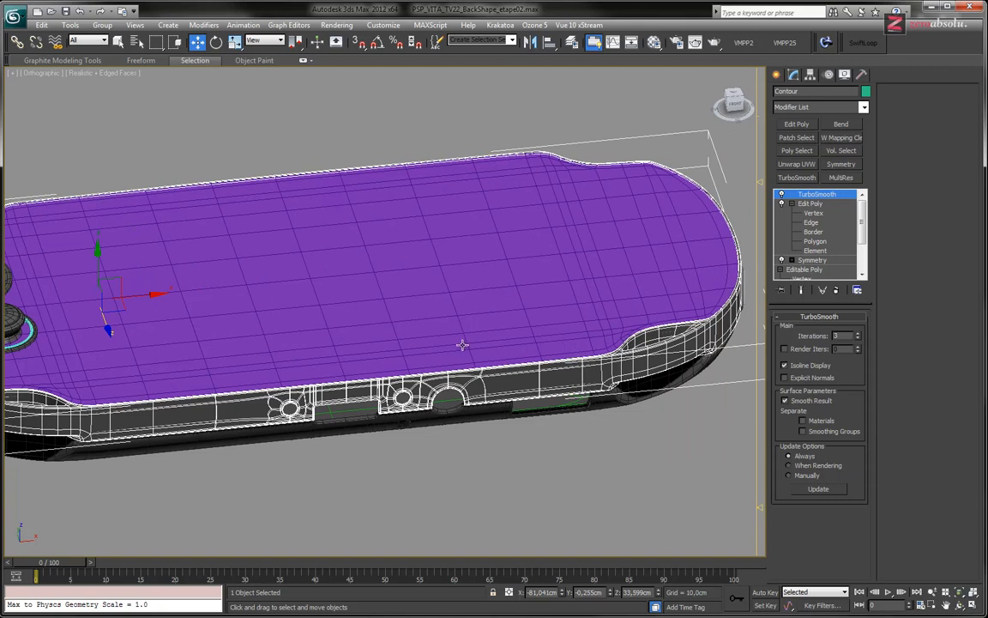
# Inspect the smoothed contour along the console's lower side and around the directional pad and stick.
pyautogui.moveTo(349, 315); pyautogui.dragTo(482, 301, button='middle')
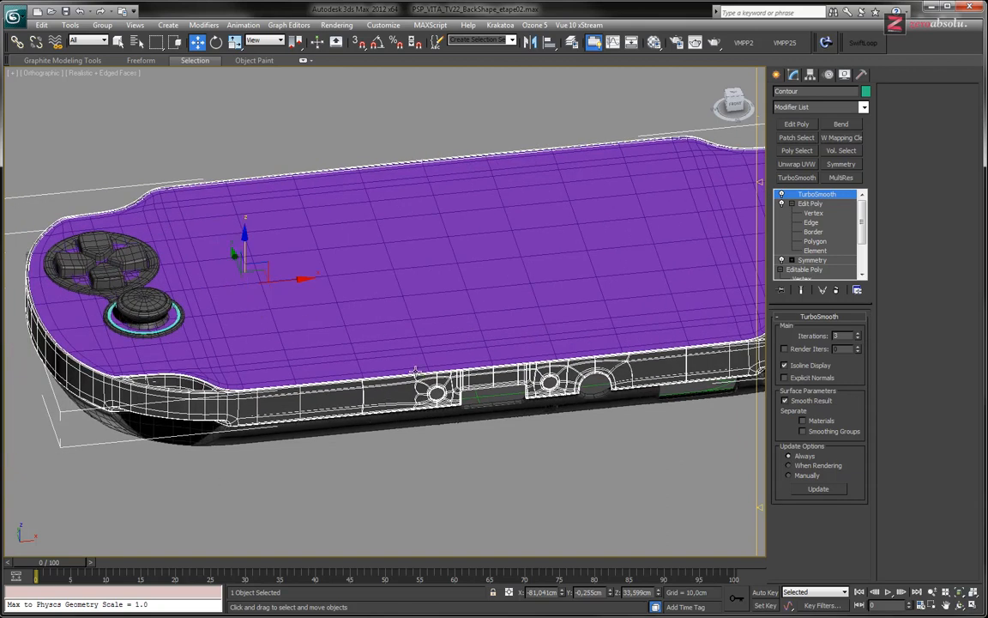
pyautogui.moveTo(400, 333); pyautogui.dragTo(296, 336, button='middle')
pyautogui.press('z')
pyautogui.scroll(4, 461, 348)
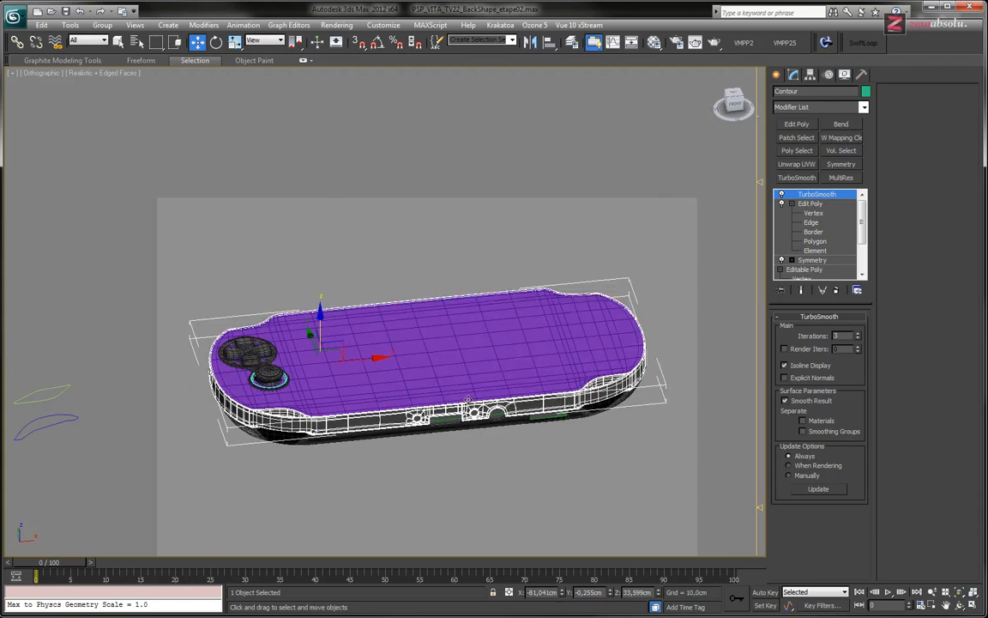
pyautogui.keyDown('alt'); pyautogui.moveTo(510, 393); pyautogui.dragTo(456, 400, button='middle'); pyautogui.keyUp('alt')
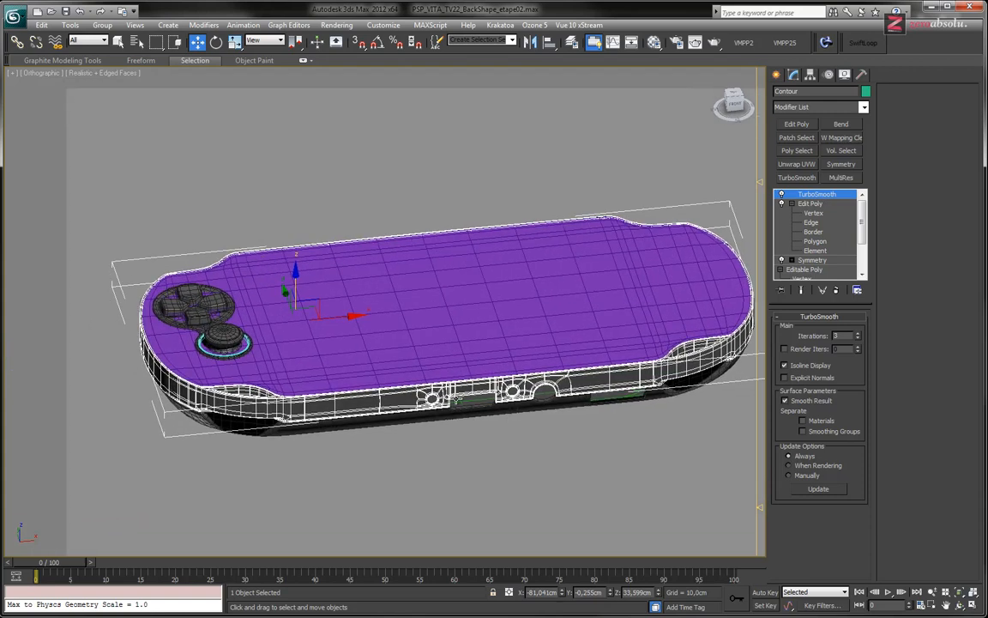
pyautogui.scroll(5, 347, 331)
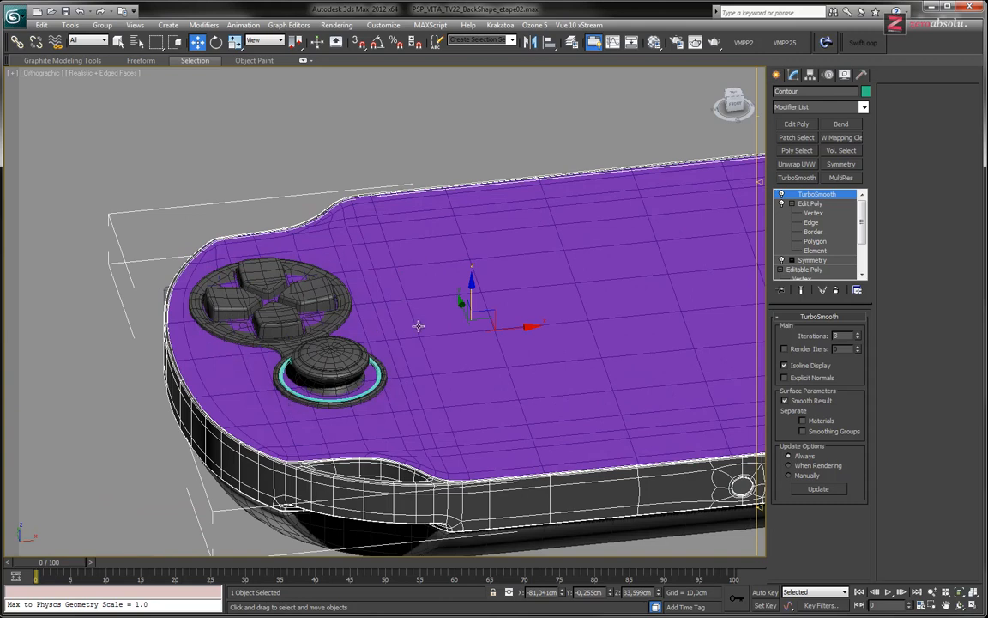
# Switch to the Pale Moon browser and examine the screws, port and headphone jack in 10588PSVITA_under.jpg.
pyautogui.hotkey('alt', 'Tab')
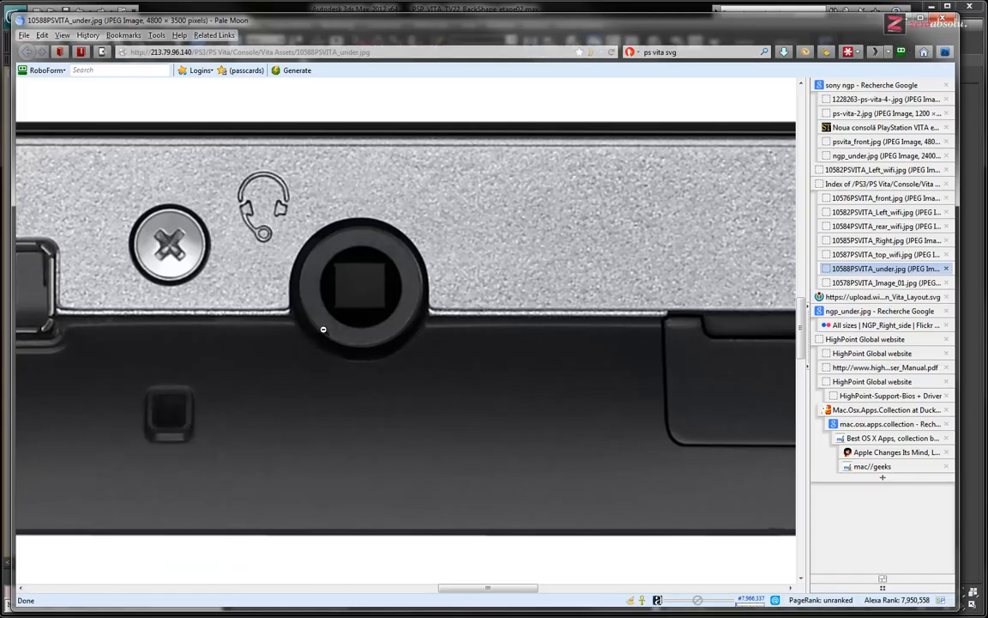
pyautogui.click(353, 318)
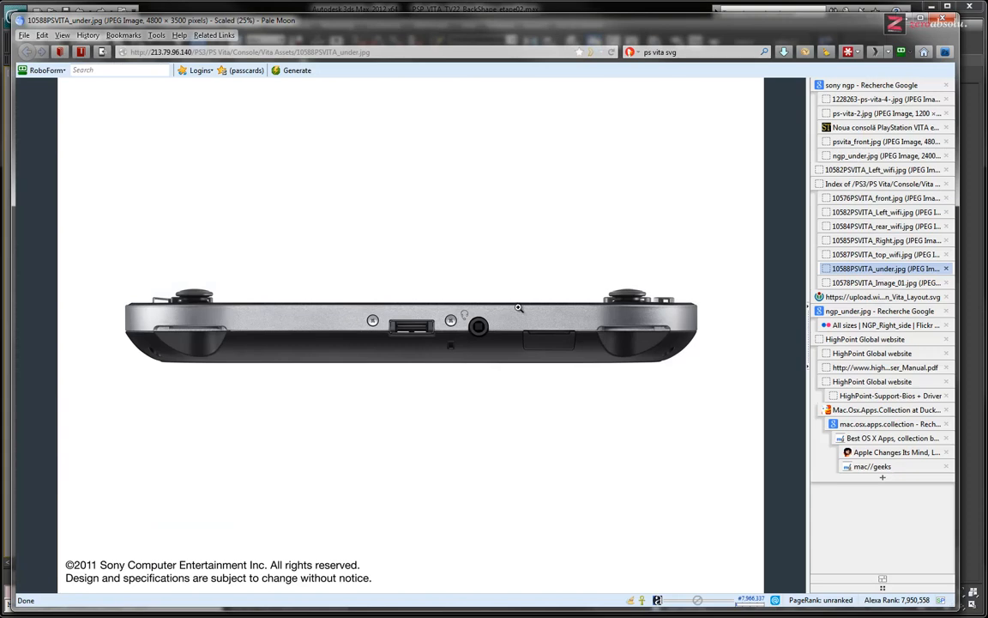
pyautogui.click(443, 350)
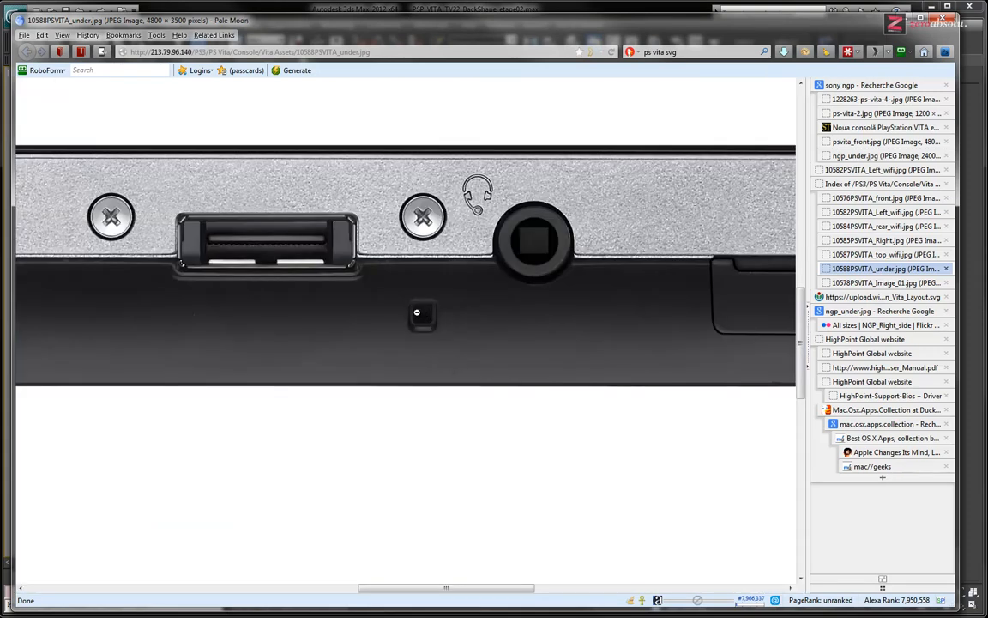
pyautogui.click(499, 324)
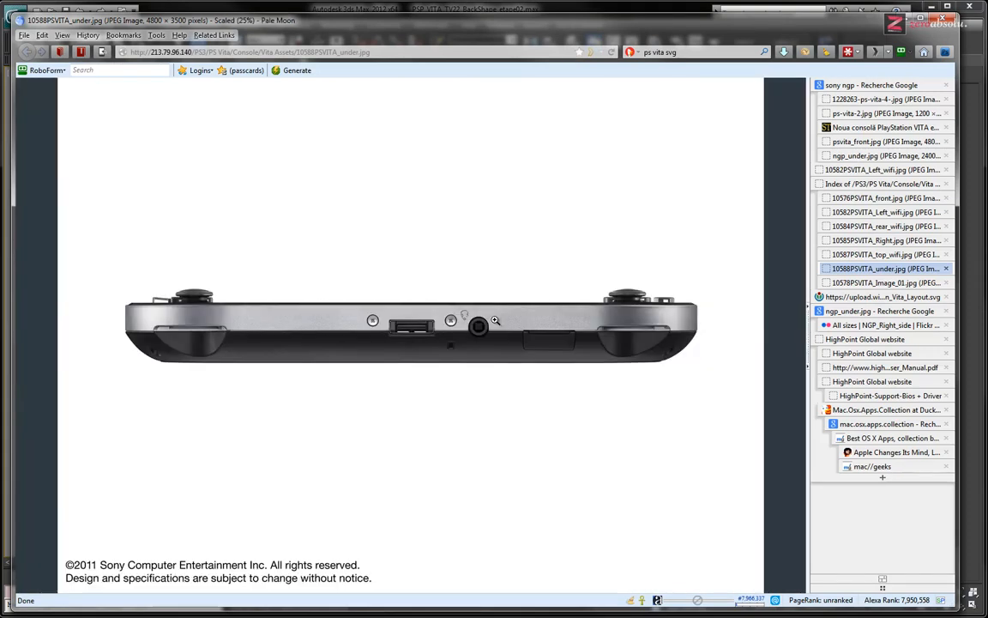
# Go through the other reference photos to 10576PSVITA_front.jpg and examine its stick area, front camera and upper corner up close.
pyautogui.click(884, 256)
pyautogui.click(880, 242)
pyautogui.click(875, 200)
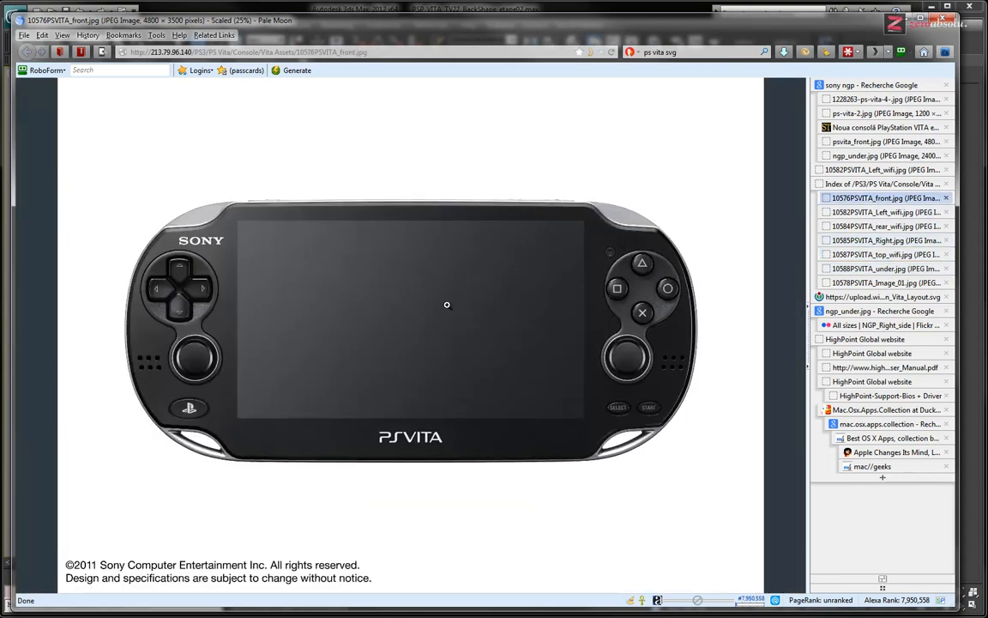
pyautogui.click(649, 382)
pyautogui.moveTo(494, 360); pyautogui.dragTo(487, 357, button='middle')
pyautogui.moveTo(480, 351); pyautogui.dragTo(525, 350, button='middle')
pyautogui.moveTo(517, 276); pyautogui.dragTo(531, 219, button='middle')
pyautogui.click(466, 322)
pyautogui.click(611, 251)
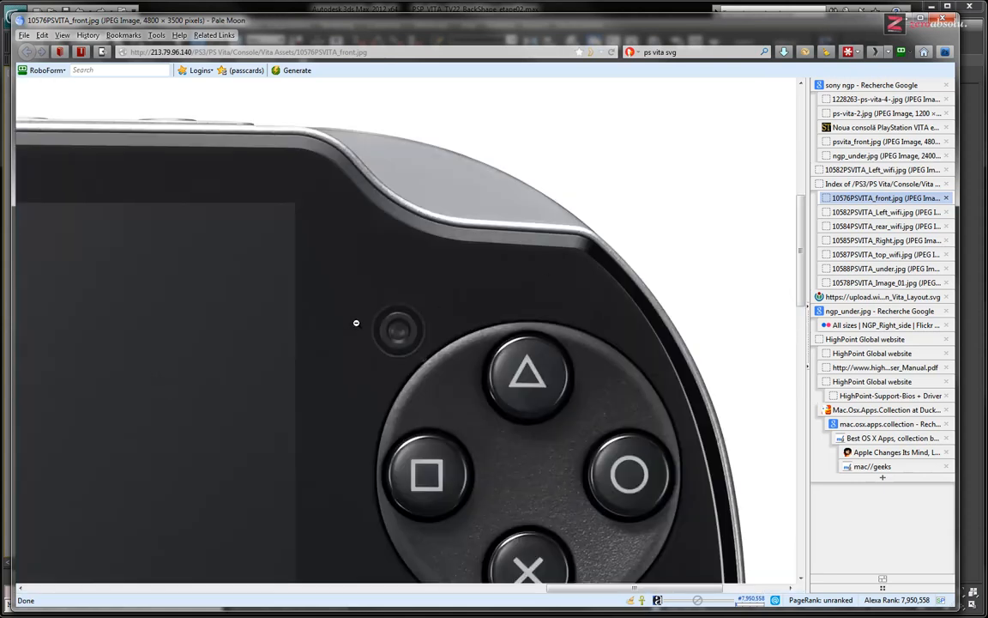
pyautogui.click(405, 337)
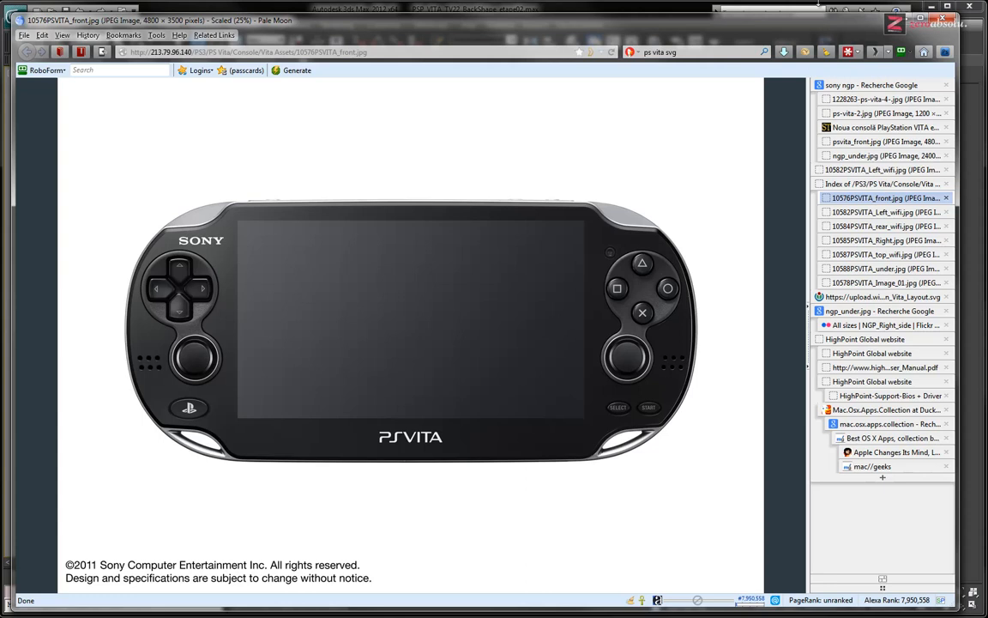
# Return to 3ds Max and compare the whole console model with the front reference from above.
pyautogui.click(984, 47)
pyautogui.moveTo(508, 331); pyautogui.dragTo(367, 299, button='middle')
pyautogui.scroll(-3, 363, 300)
pyautogui.moveTo(607, 313); pyautogui.dragTo(517, 340, button='middle')
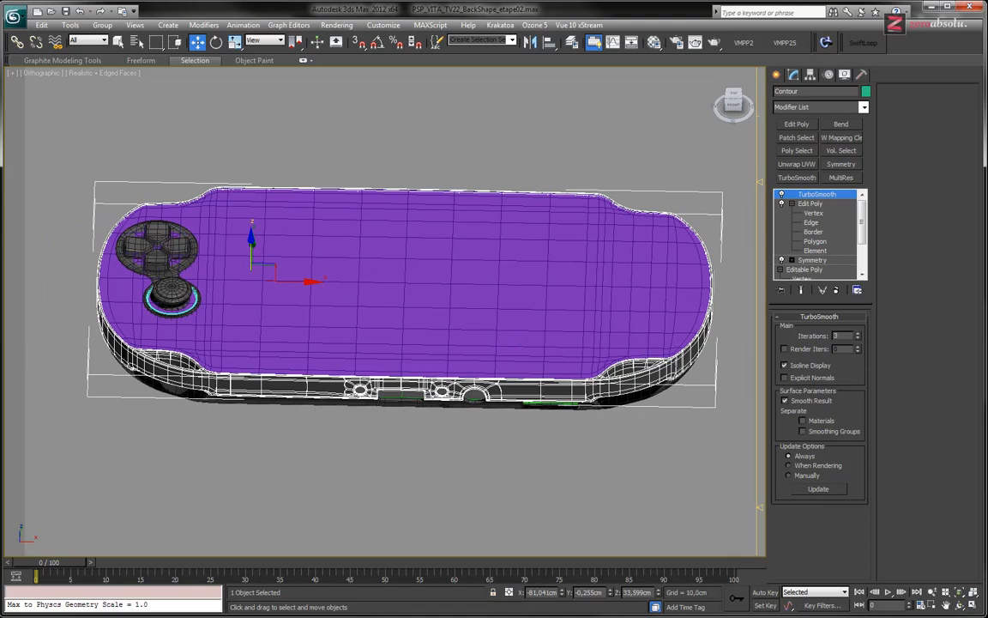